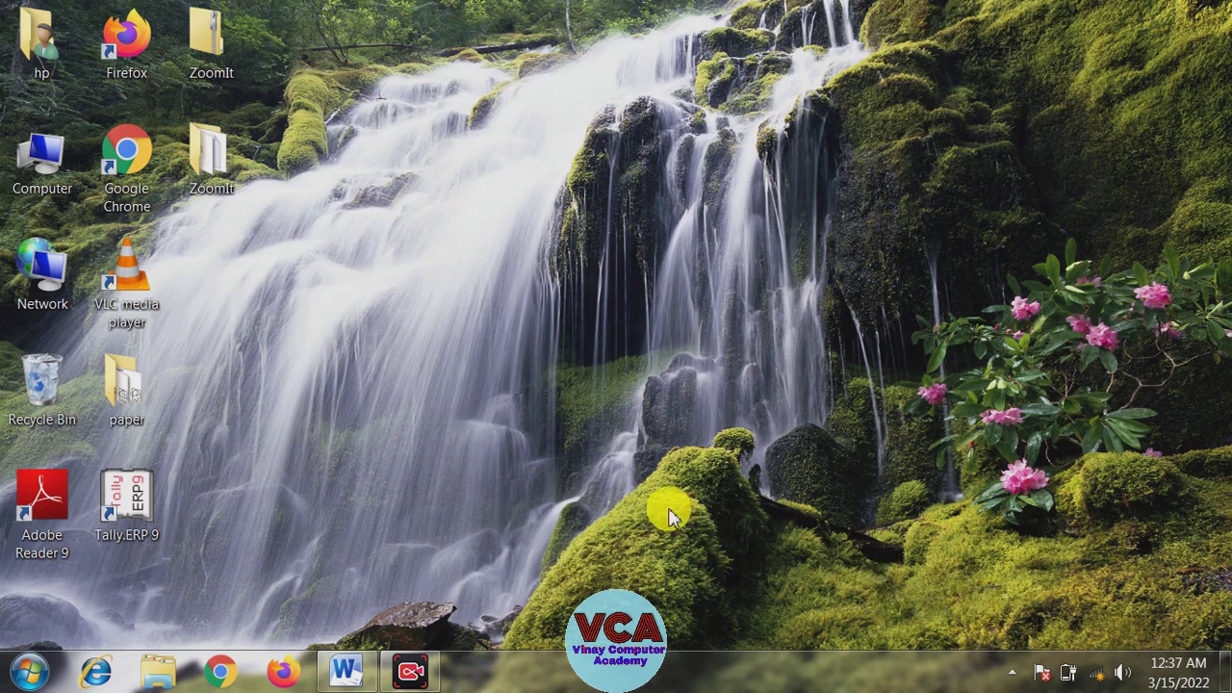
# Restore the Word notes and highlight the Sumproduct heading, description and example lines
pyautogui.click(348, 674)
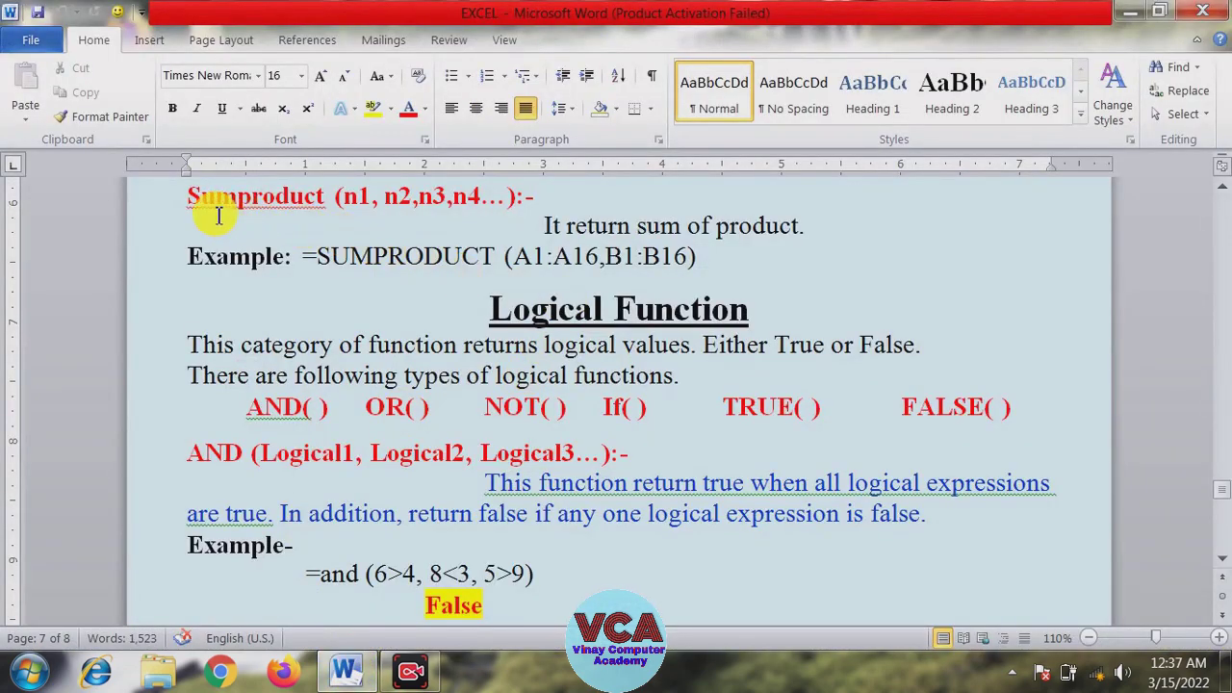
pyautogui.moveTo(188, 197); pyautogui.dragTo(289, 197)
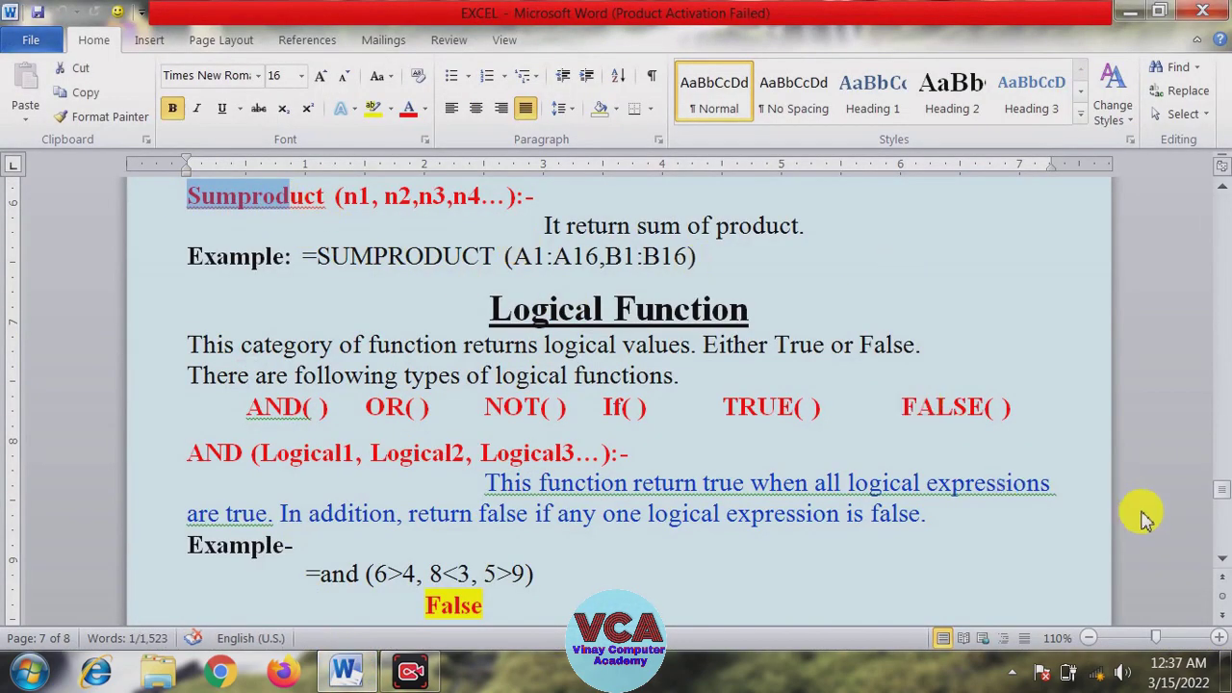
pyautogui.moveTo(1221, 489)
pyautogui.mouseDown()
pyautogui.moveTo(1221, 478)
pyautogui.moveTo(1221, 491)
pyautogui.mouseUp()
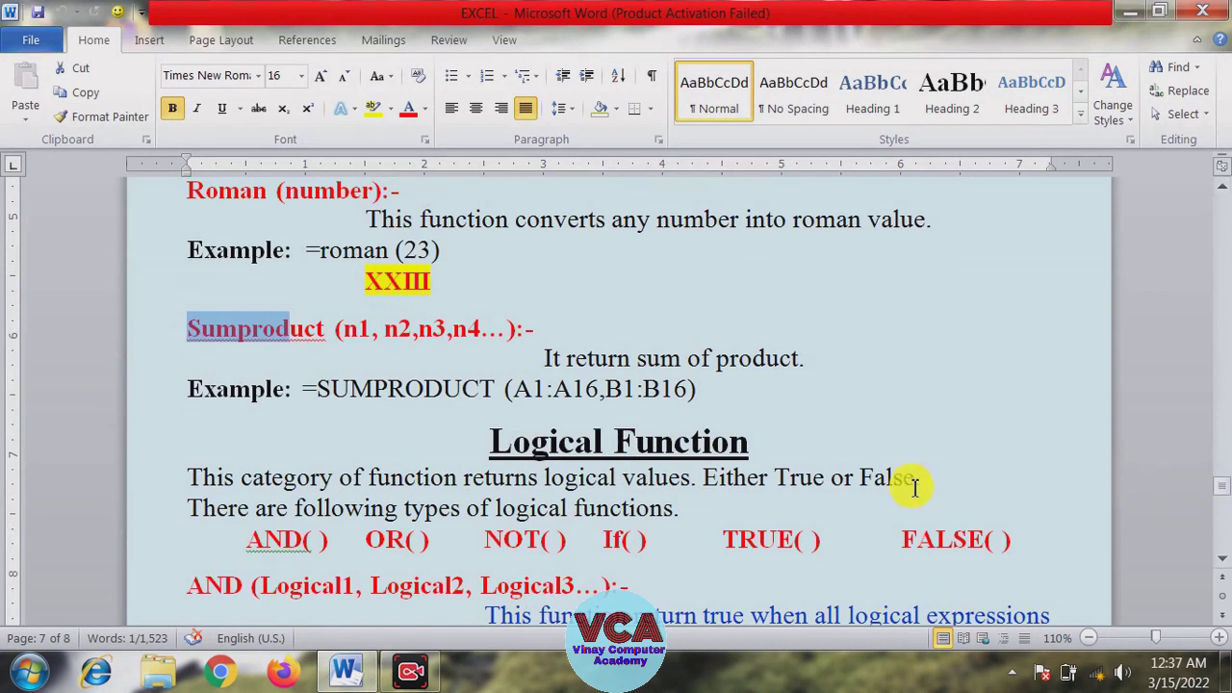
pyautogui.moveTo(757, 441); pyautogui.dragTo(548, 442)
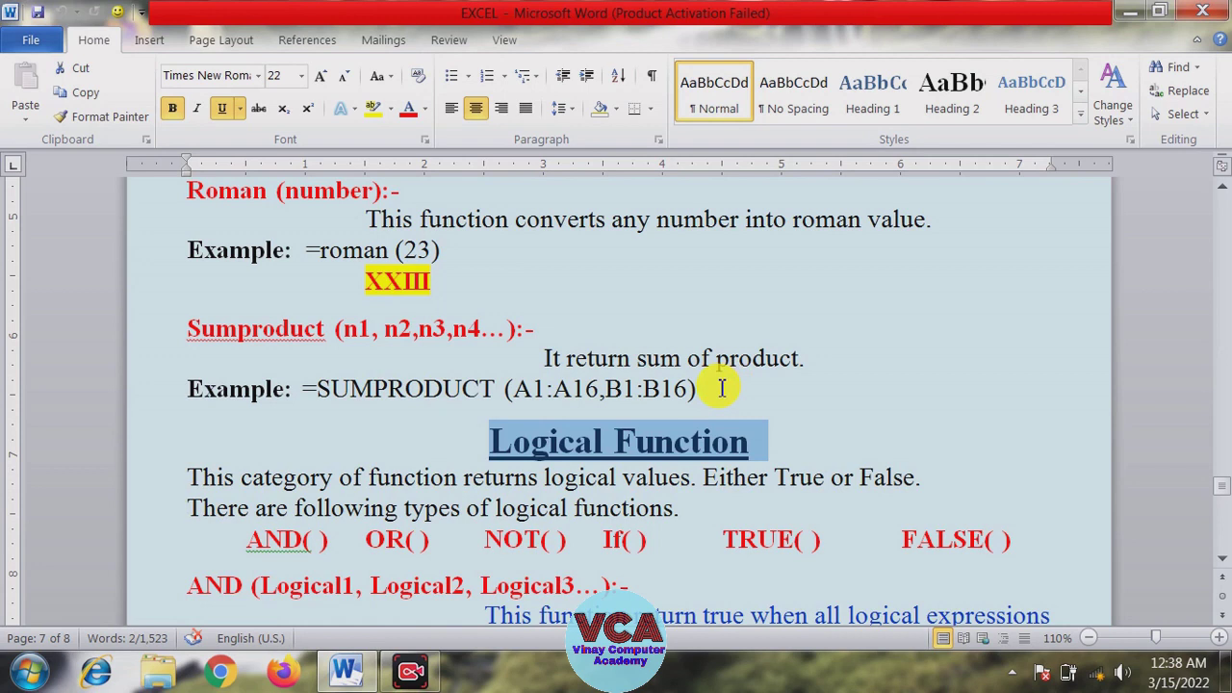
pyautogui.moveTo(721, 388); pyautogui.dragTo(427, 349)
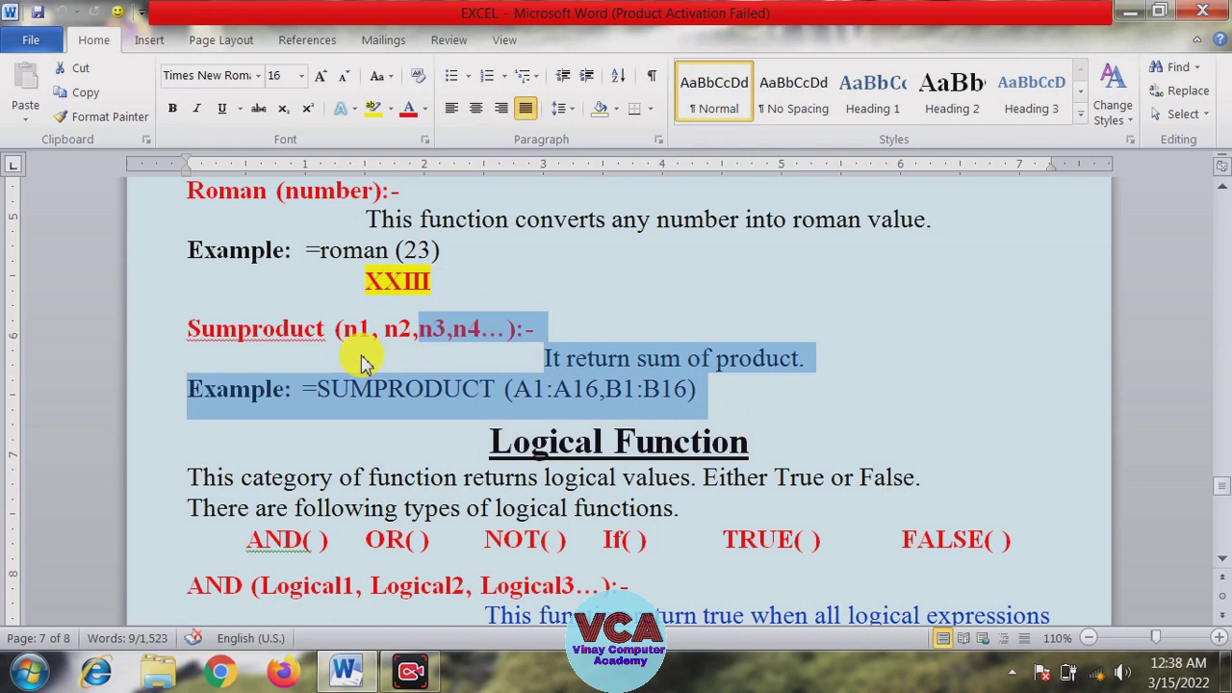
# Highlight the Logical Function heading and scroll down to its AND examples
pyautogui.click(616, 441)
pyautogui.moveTo(749, 444); pyautogui.dragTo(550, 445)
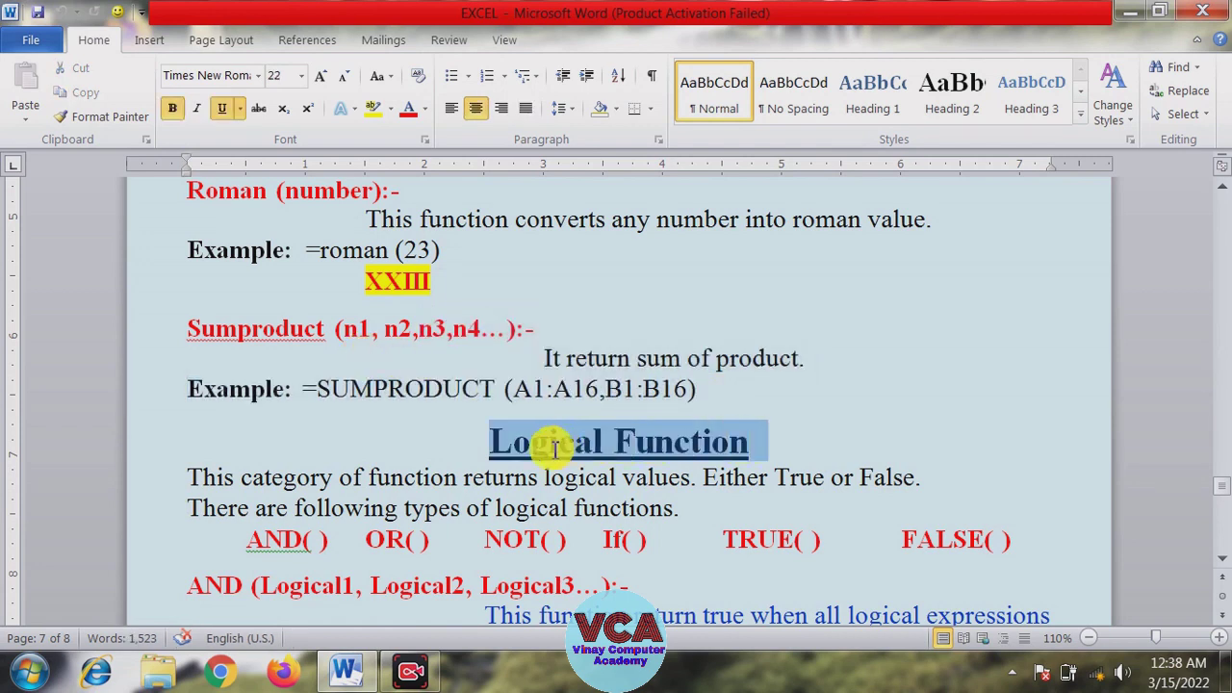
pyautogui.click(1223, 561)
pyautogui.click(1223, 560)
pyautogui.scroll(-1, 1218, 563)
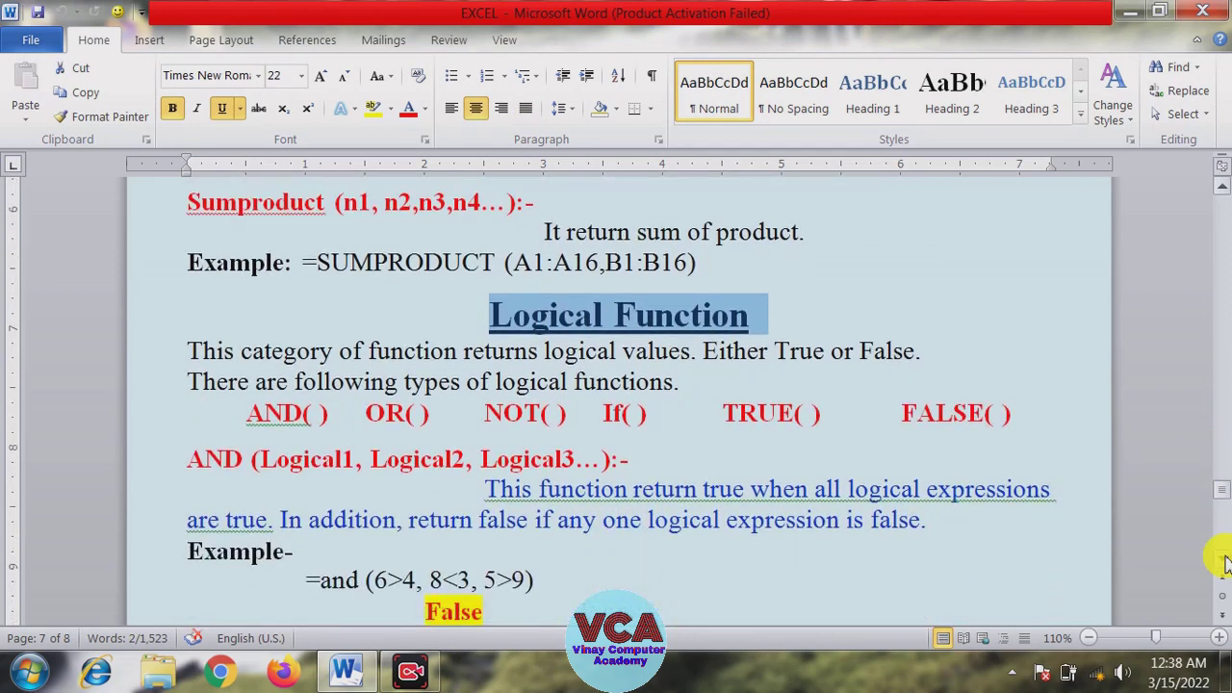
pyautogui.scroll(-1, 1213, 564)
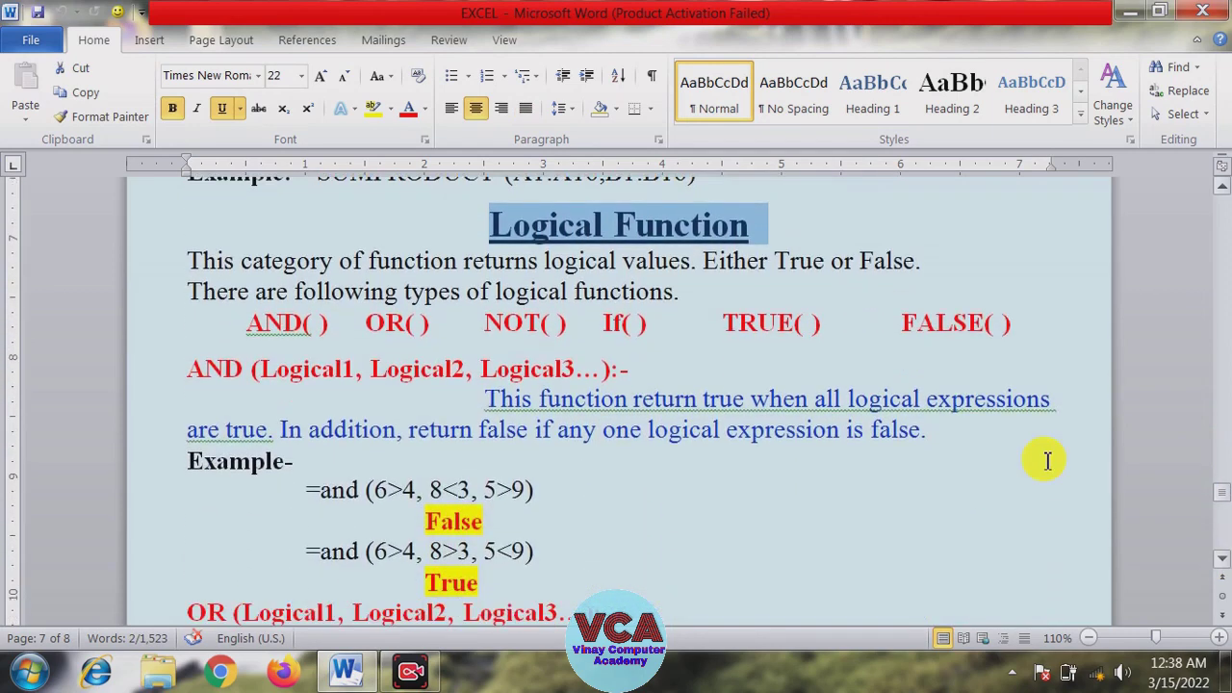
pyautogui.click(1221, 188)
pyautogui.click(525, 343)
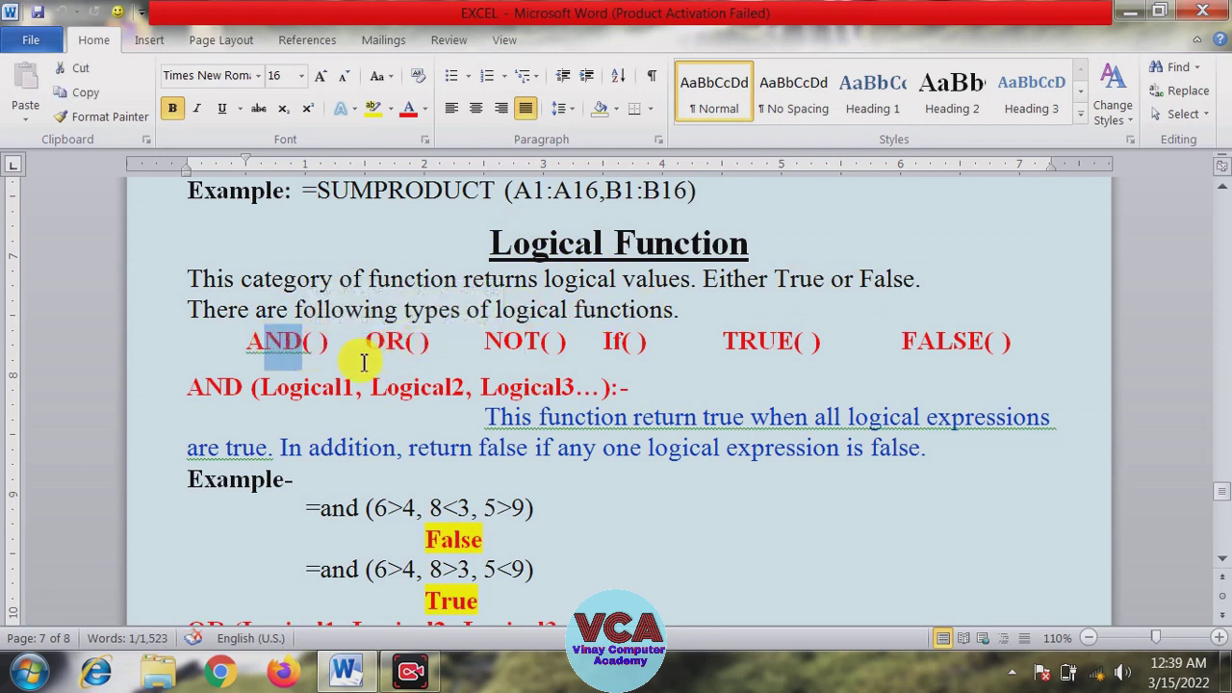
pyautogui.click(364, 344)
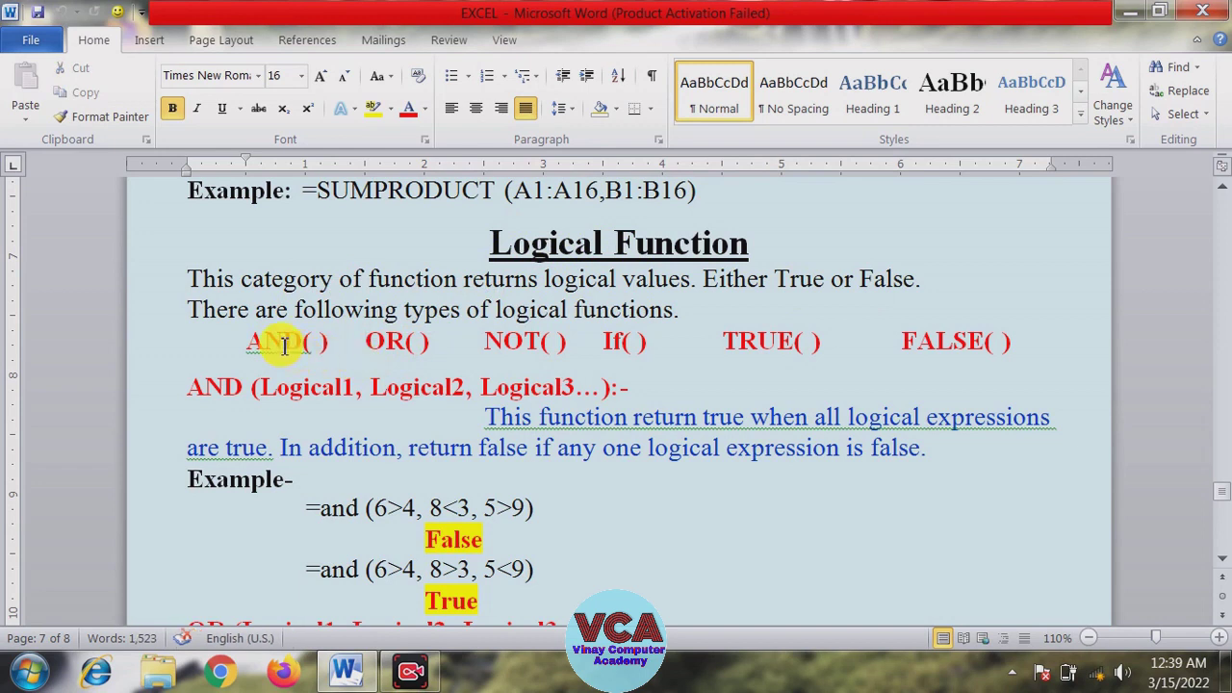
pyautogui.click(526, 344)
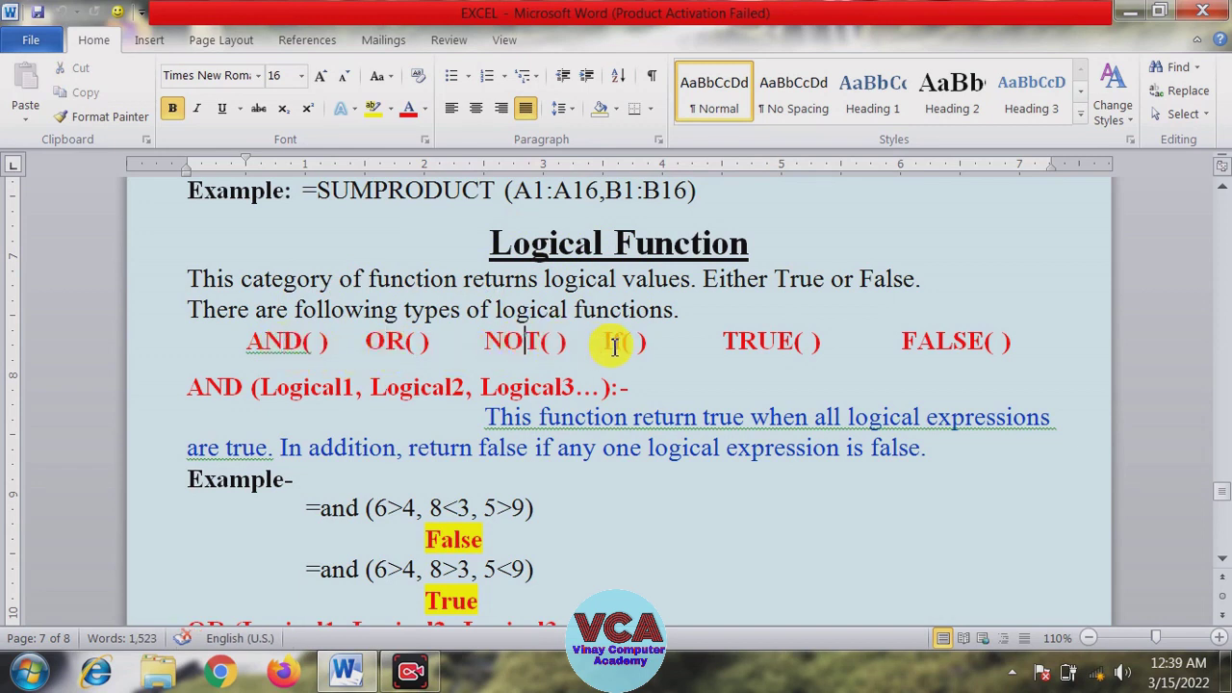
pyautogui.click(728, 342)
pyautogui.click(795, 421)
pyautogui.moveTo(189, 387); pyautogui.dragTo(243, 388)
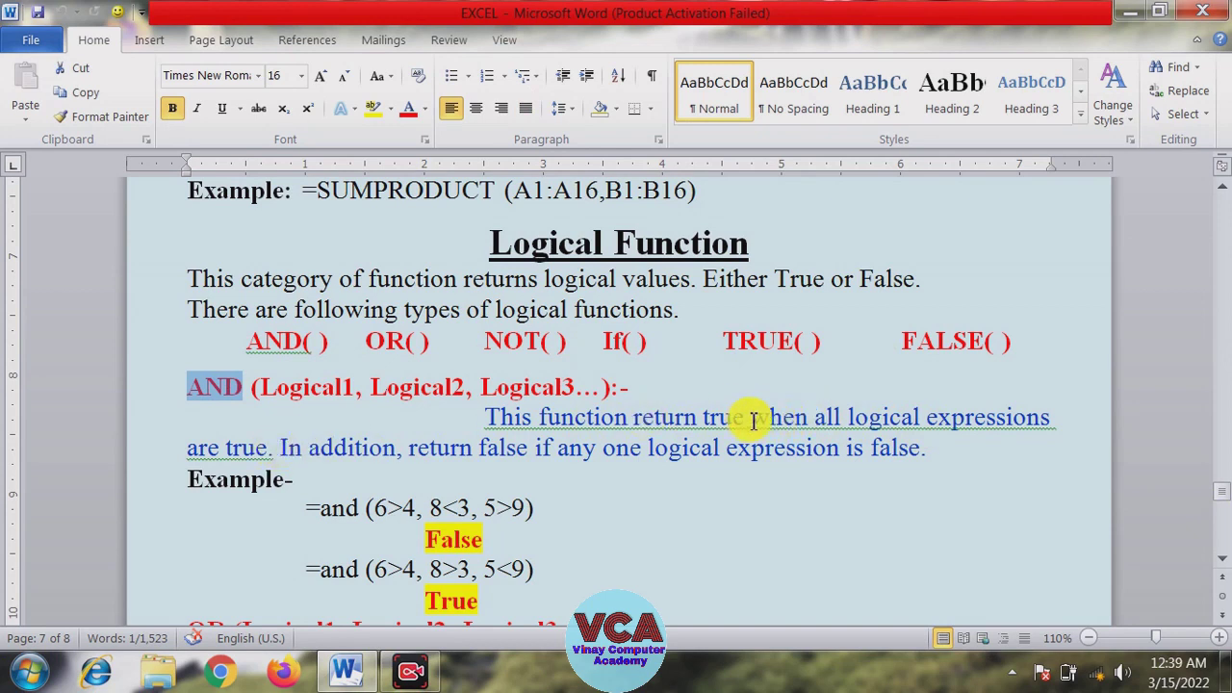
pyautogui.moveTo(752, 419); pyautogui.dragTo(930, 420)
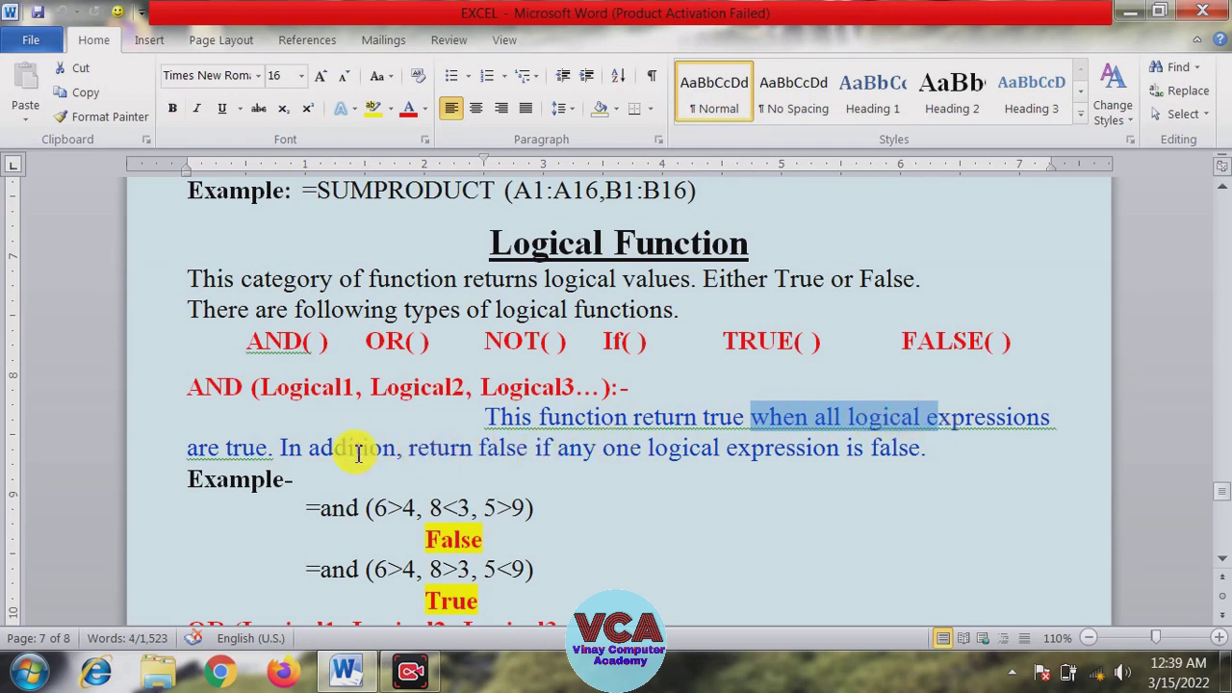
pyautogui.doubleClick(246, 448)
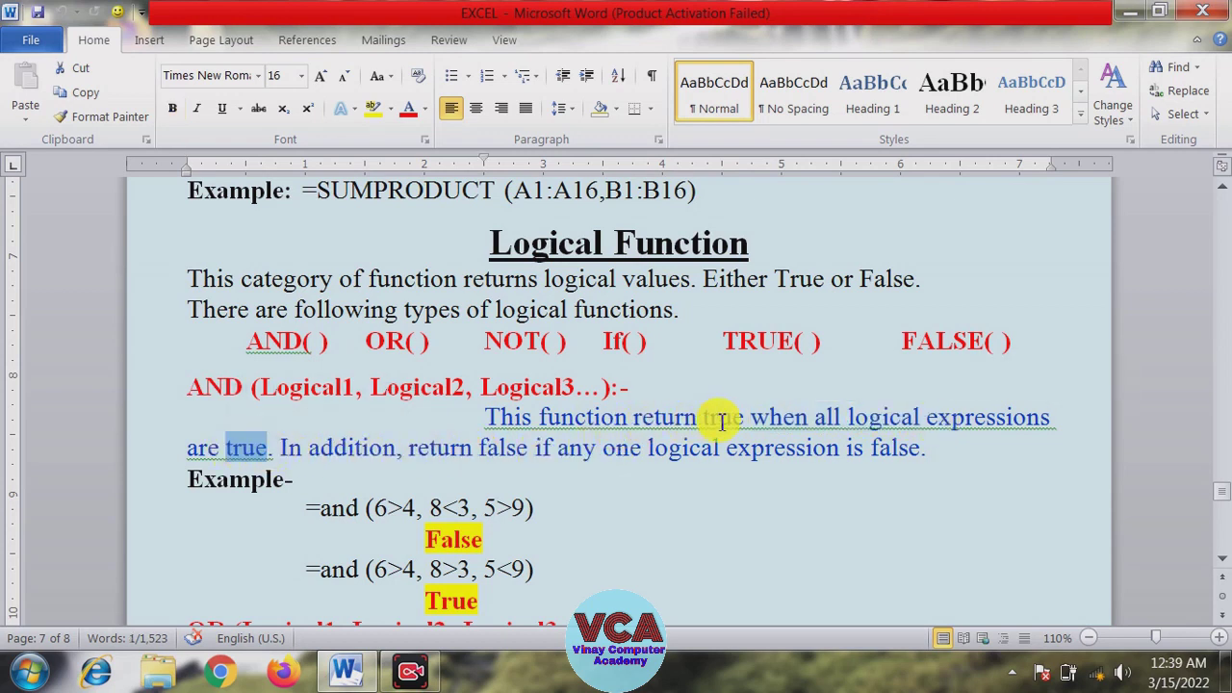
pyautogui.moveTo(721, 422); pyautogui.dragTo(660, 417)
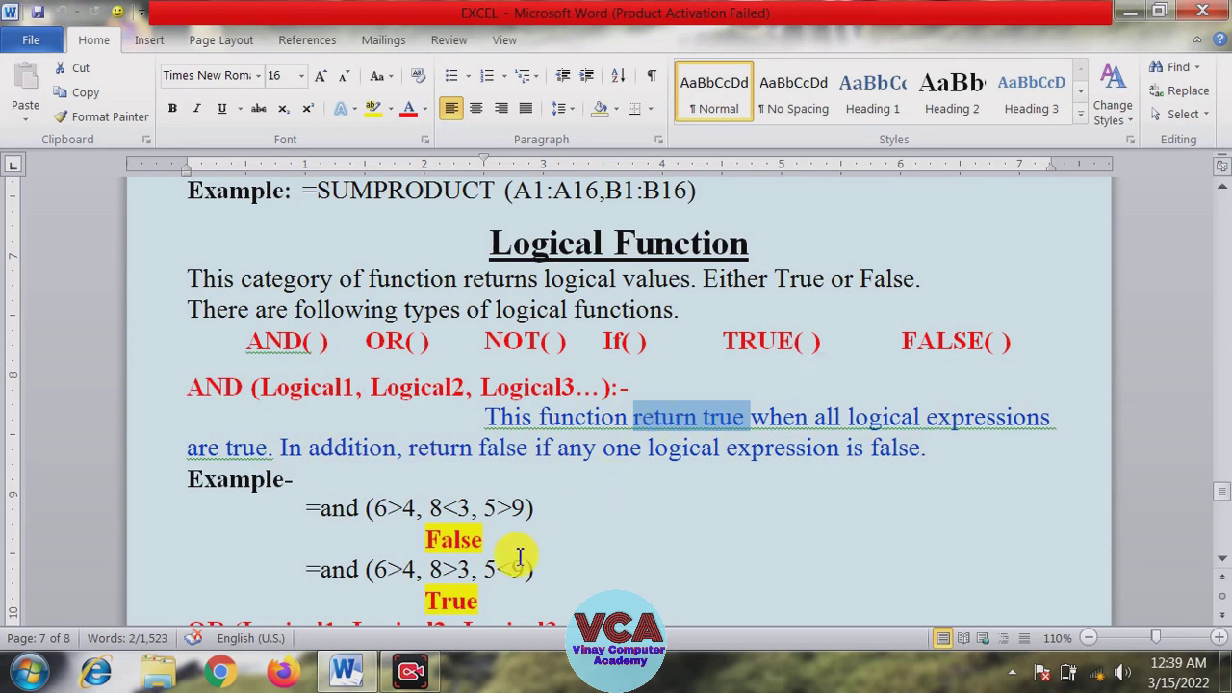
pyautogui.click(348, 448)
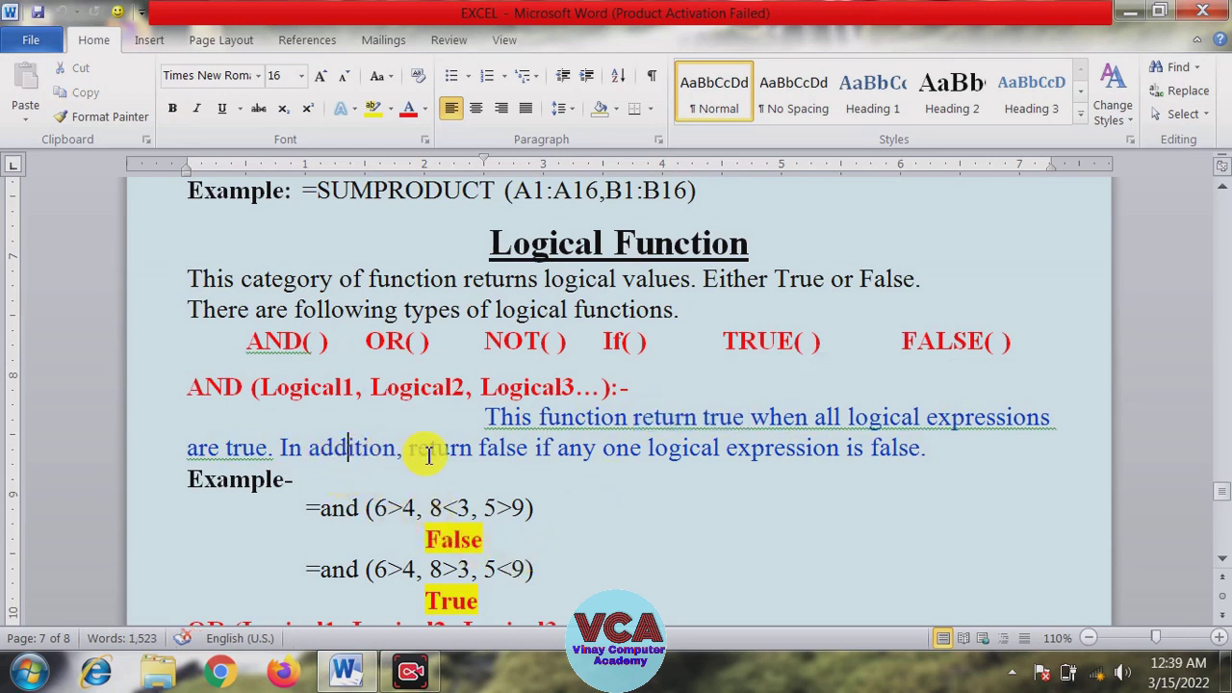
pyautogui.moveTo(428, 451); pyautogui.dragTo(643, 449)
pyautogui.click(511, 471)
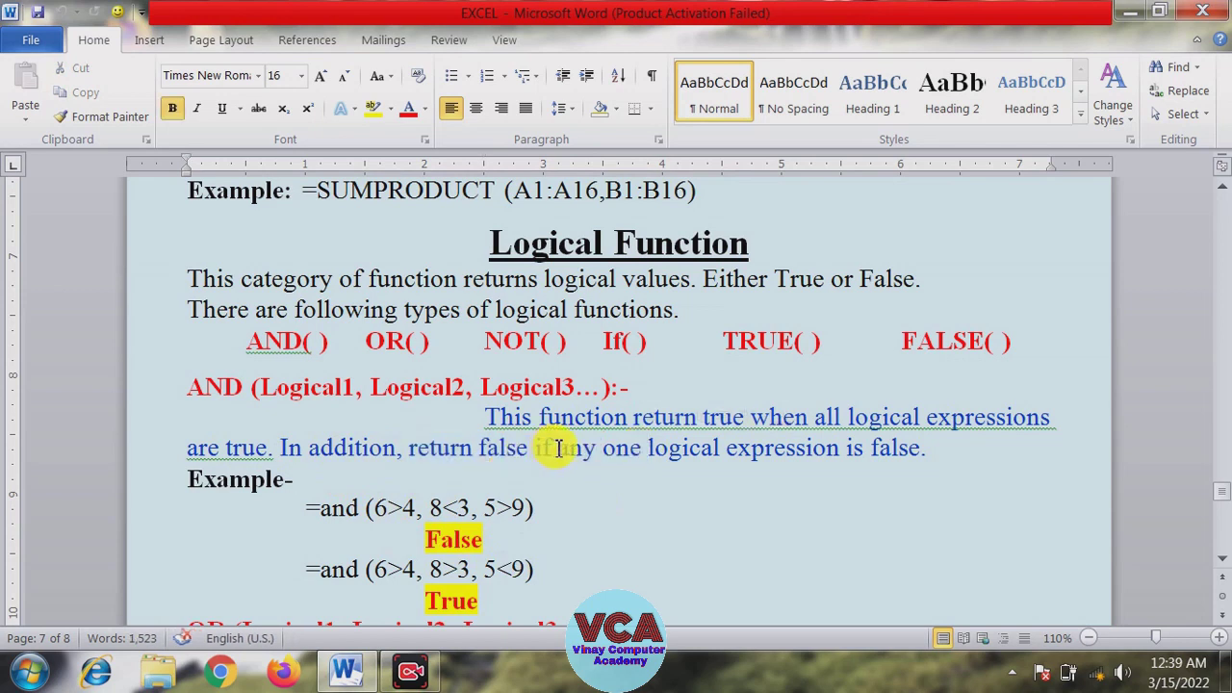
pyautogui.moveTo(559, 448); pyautogui.dragTo(674, 460)
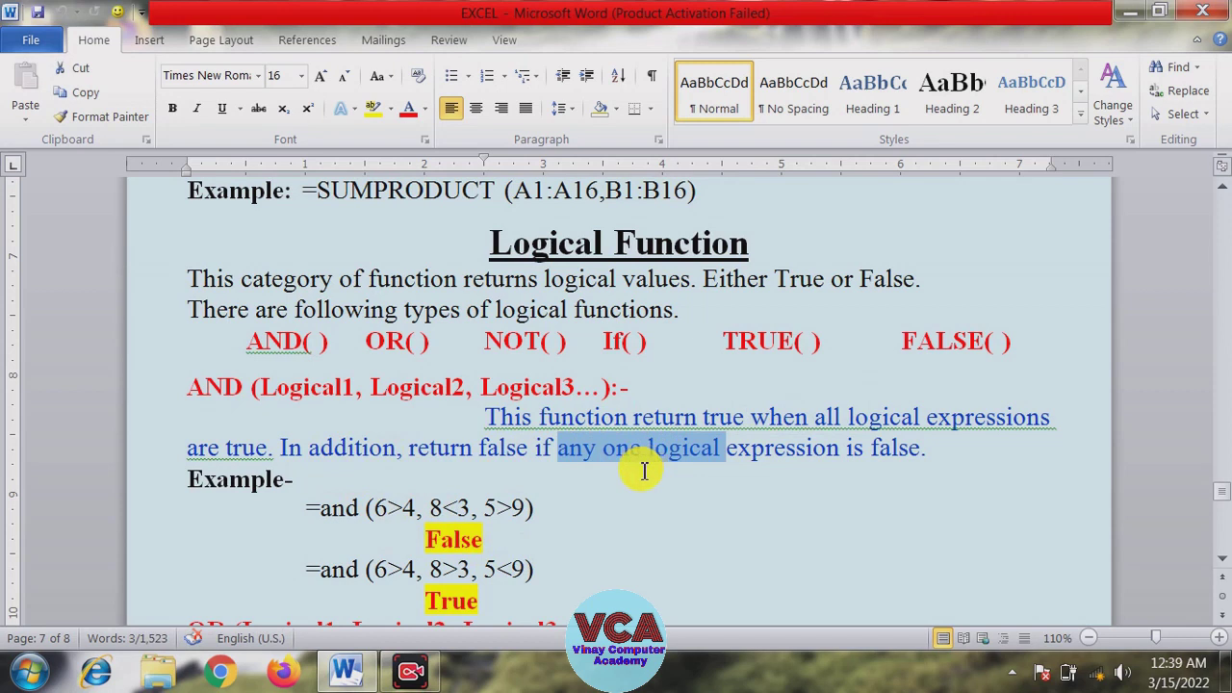
pyautogui.doubleClick(894, 453)
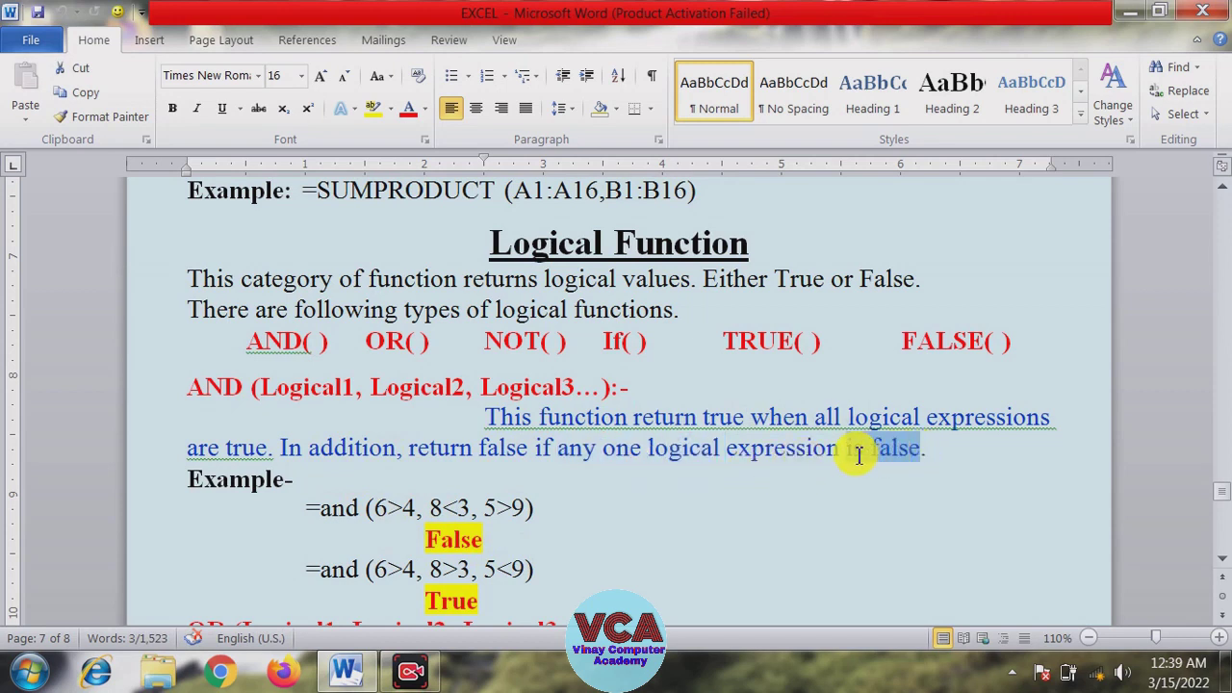
pyautogui.moveTo(893, 453); pyautogui.dragTo(849, 452)
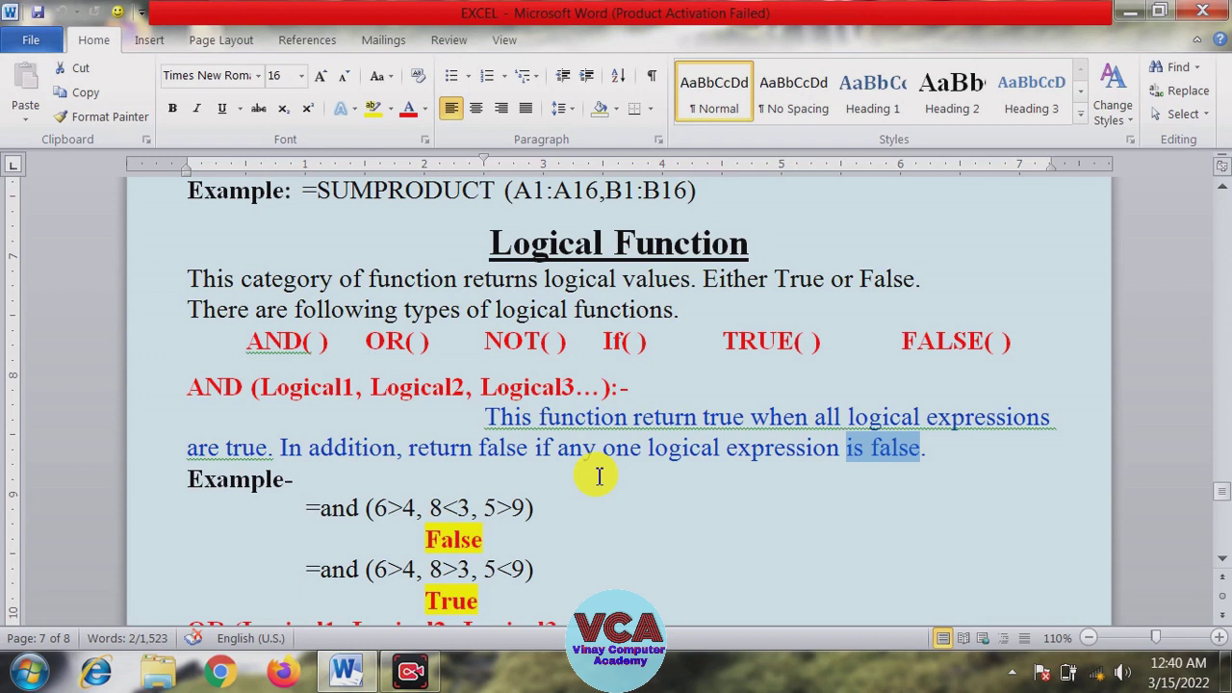
pyautogui.click(1221, 558)
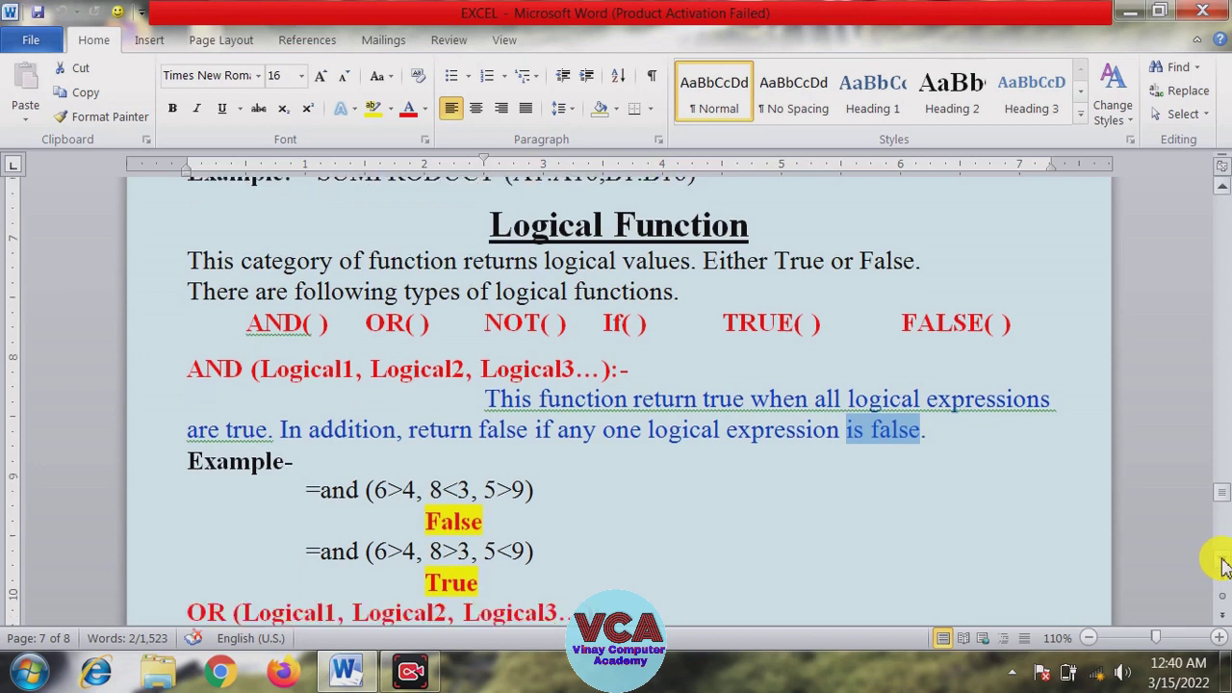
pyautogui.scroll(-2, 1218, 563)
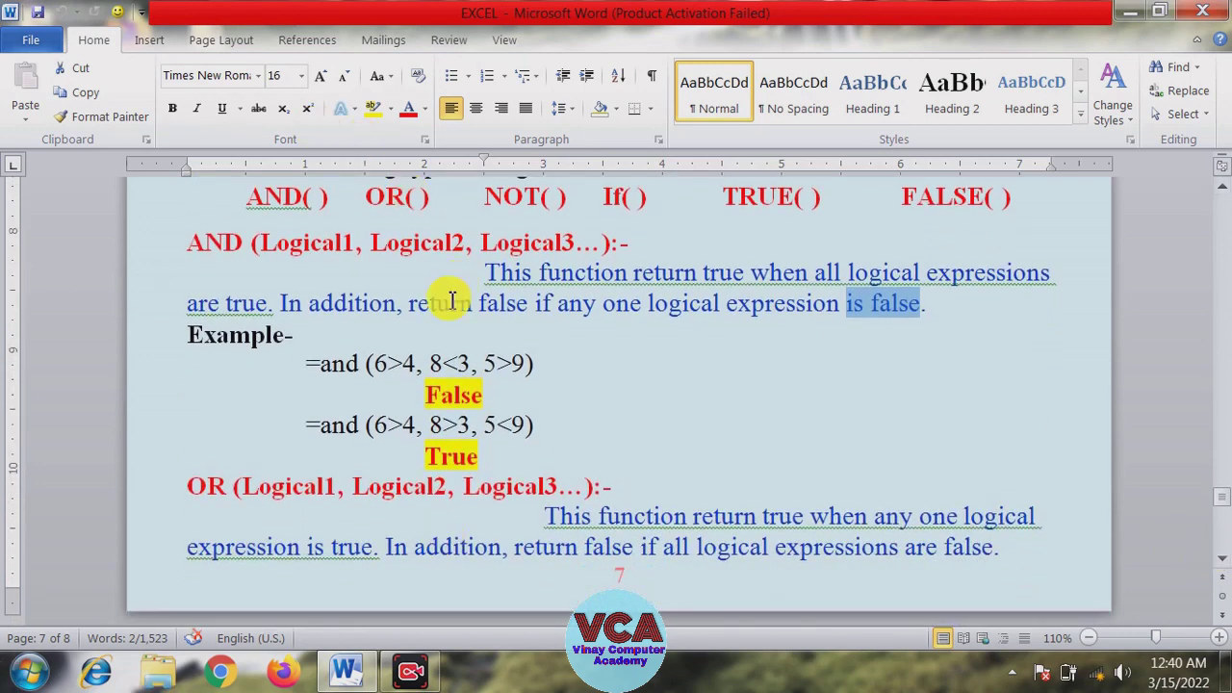
pyautogui.moveTo(417, 364); pyautogui.dragTo(375, 364)
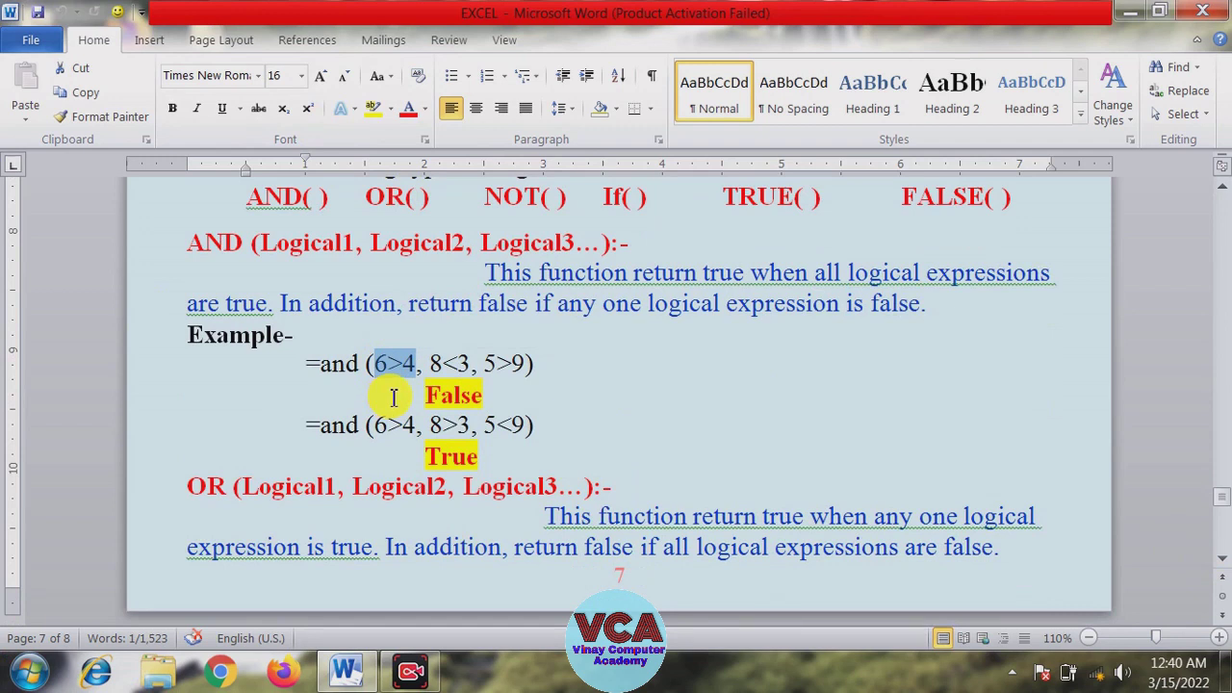
pyautogui.click(393, 397)
pyautogui.moveTo(414, 368); pyautogui.dragTo(376, 368)
pyautogui.click(391, 364)
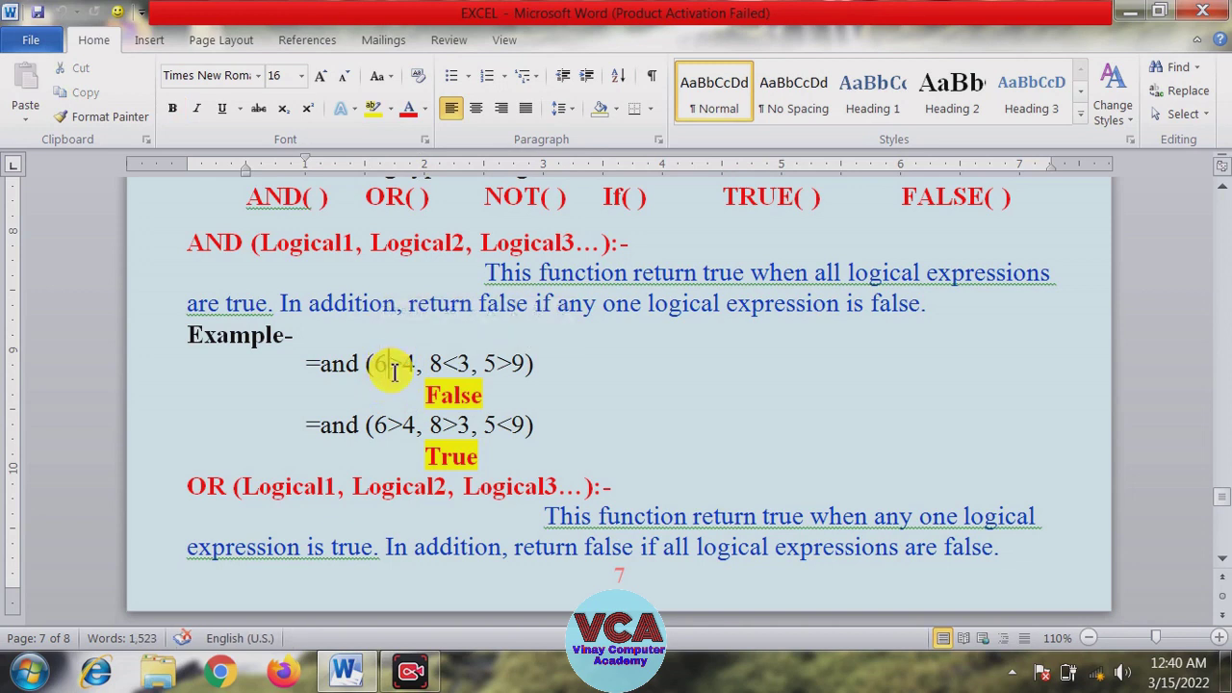
pyautogui.moveTo(414, 364); pyautogui.dragTo(374, 364)
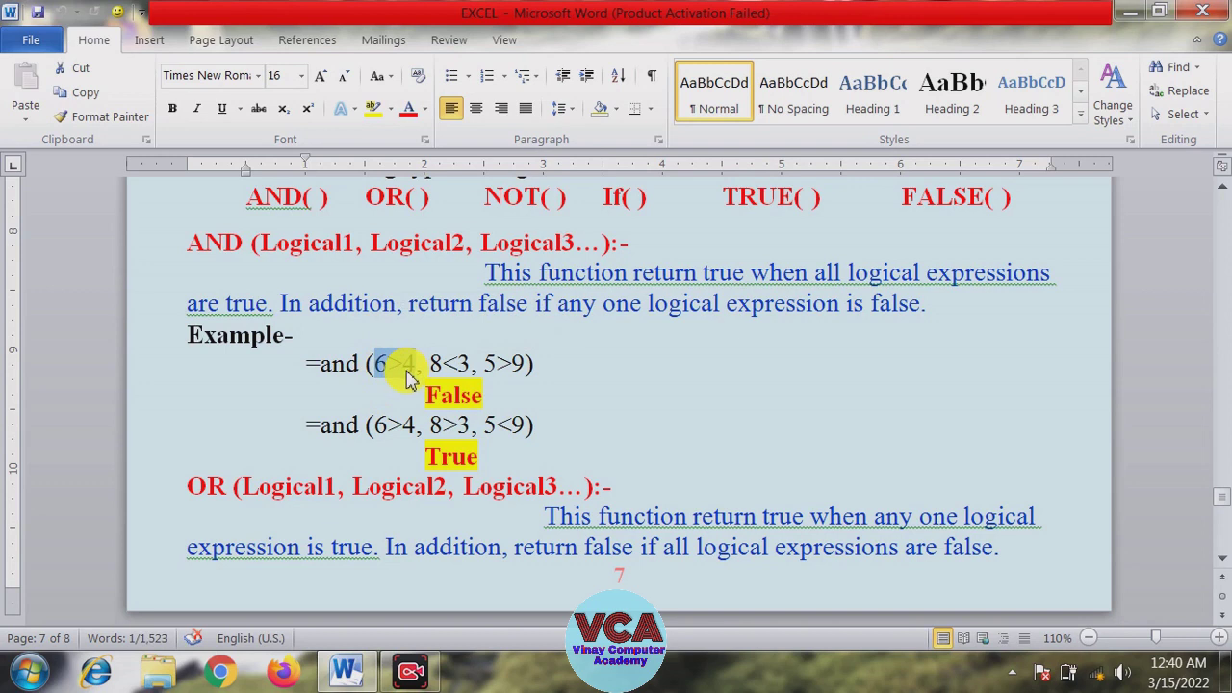
pyautogui.click(414, 365)
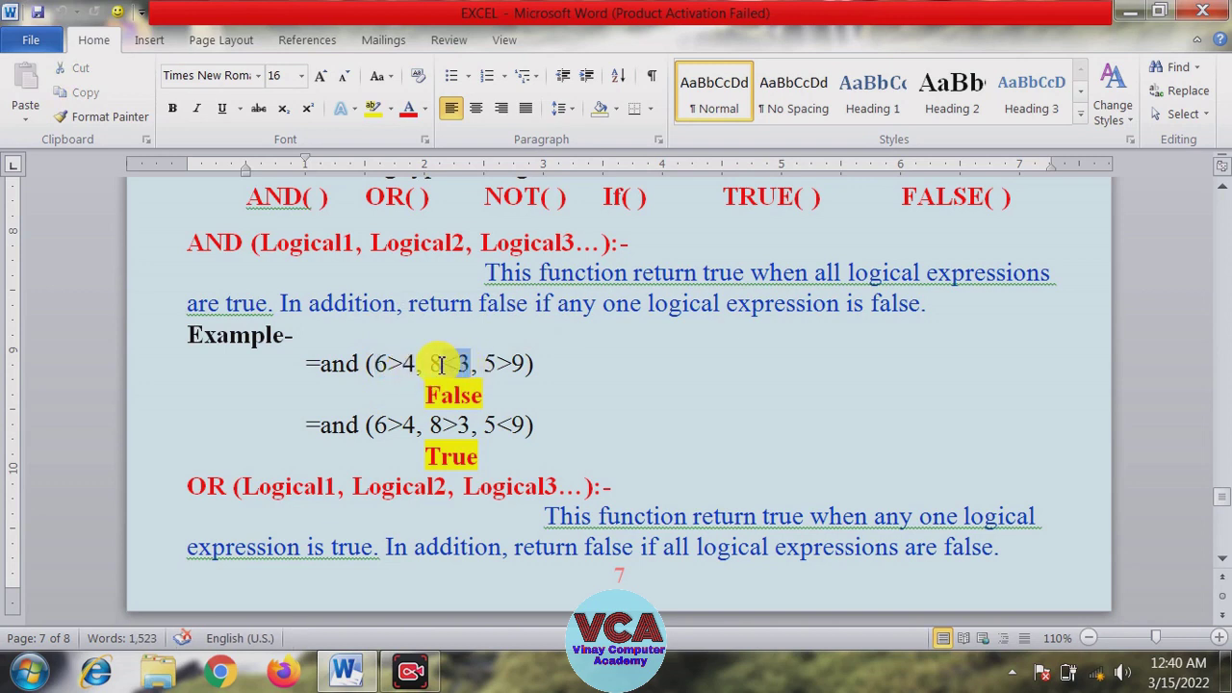
pyautogui.moveTo(471, 364); pyautogui.dragTo(430, 366)
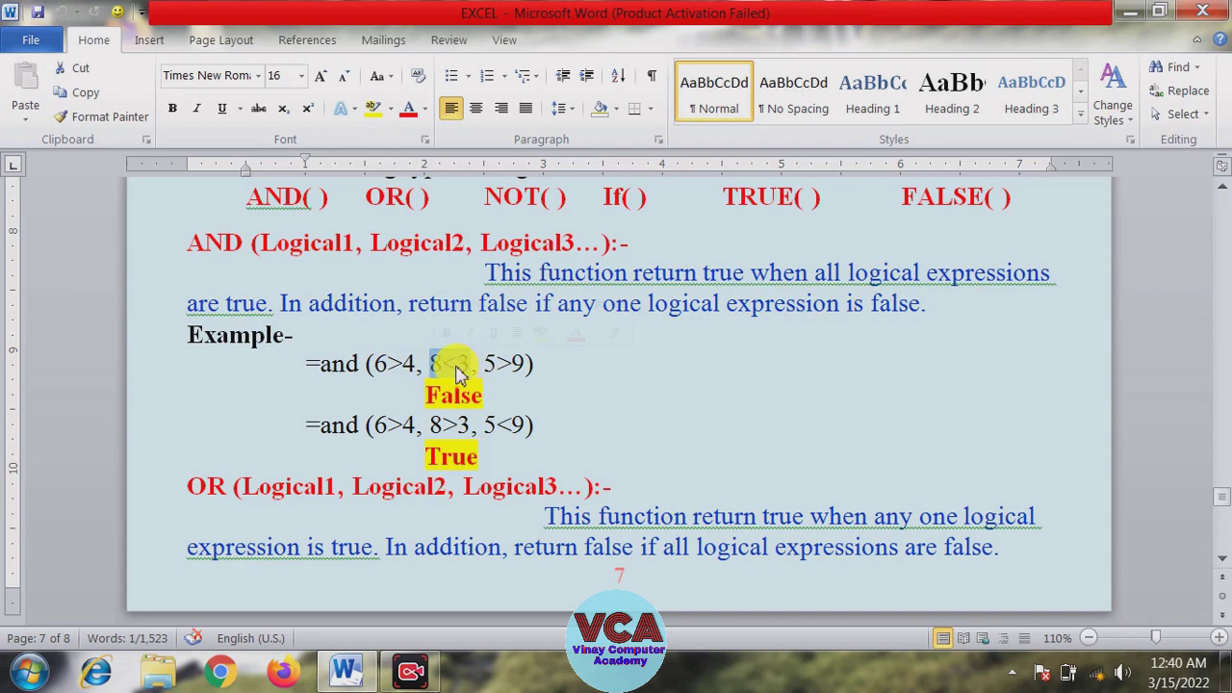
pyautogui.click(496, 364)
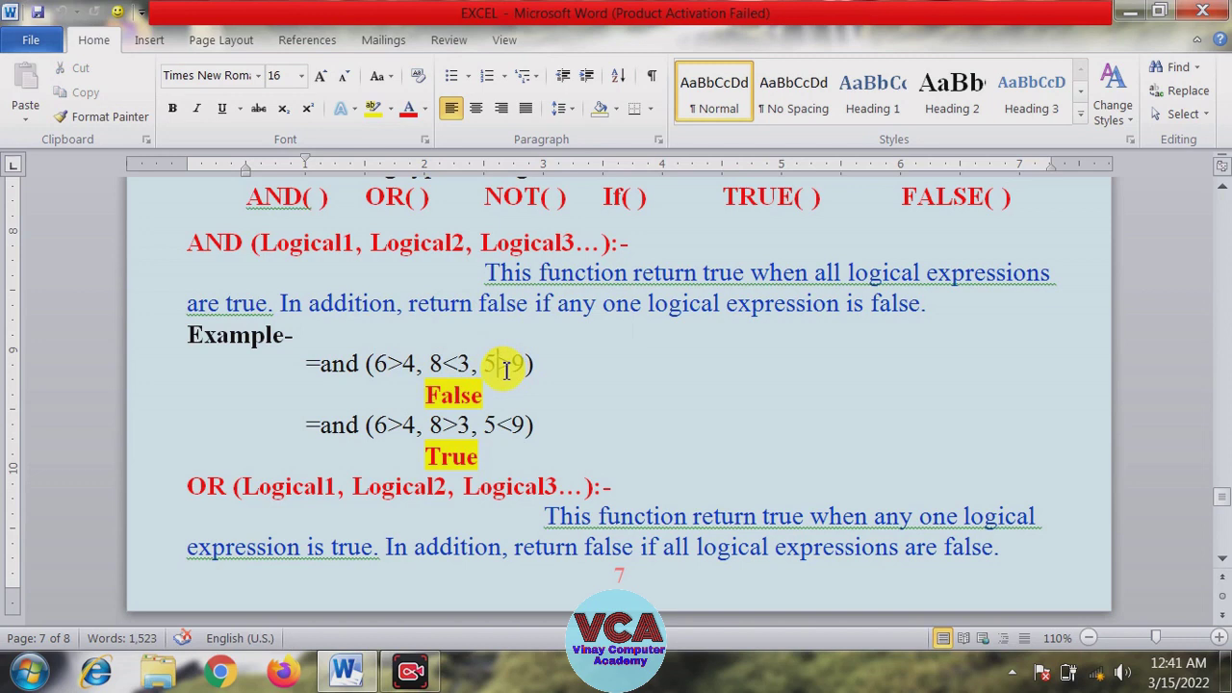
pyautogui.moveTo(417, 364); pyautogui.dragTo(390, 379)
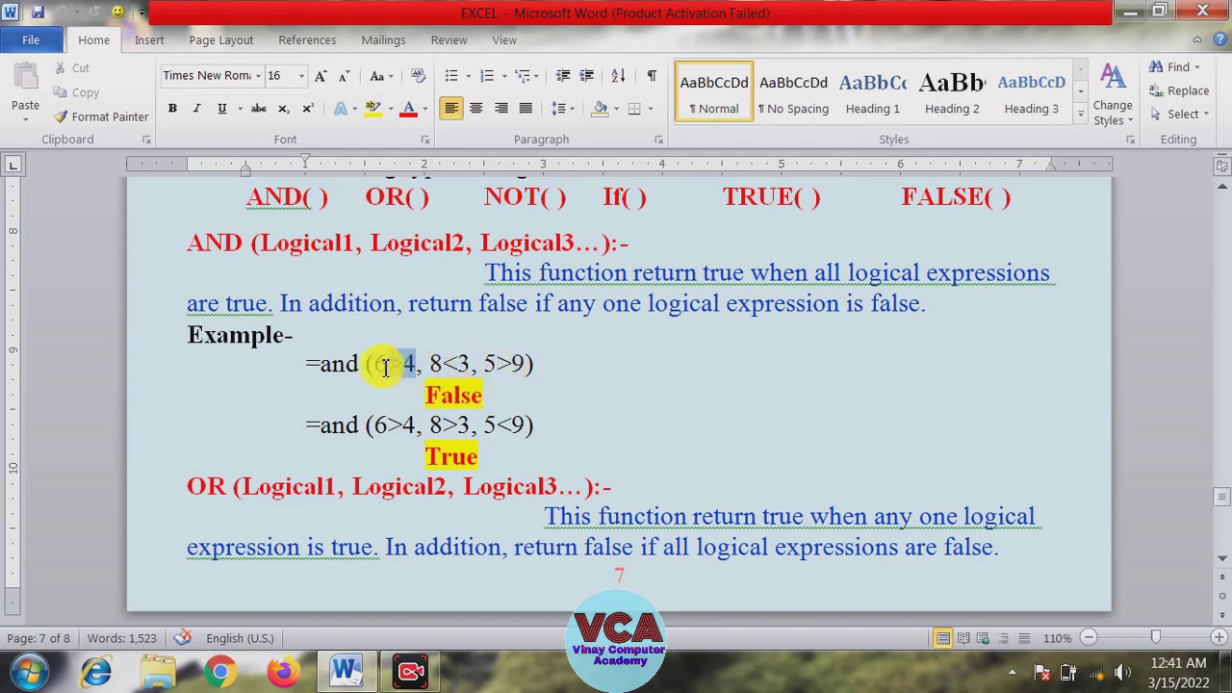
pyautogui.moveTo(473, 366); pyautogui.dragTo(445, 371)
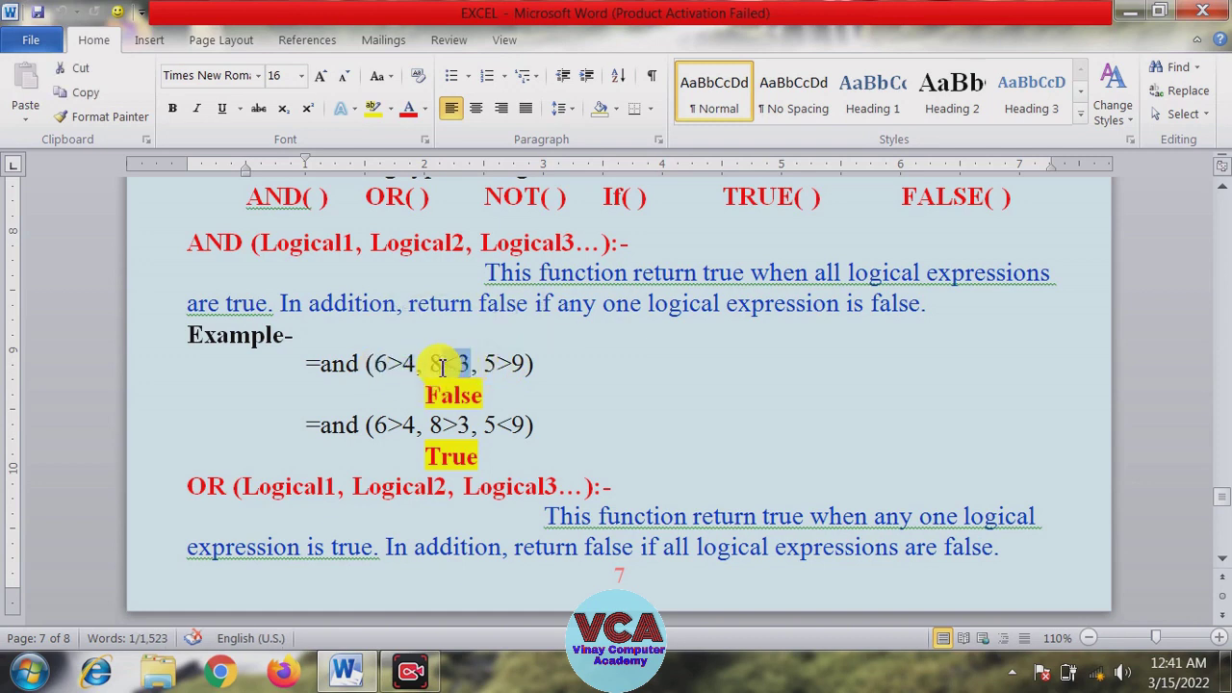
pyautogui.moveTo(533, 364); pyautogui.dragTo(503, 377)
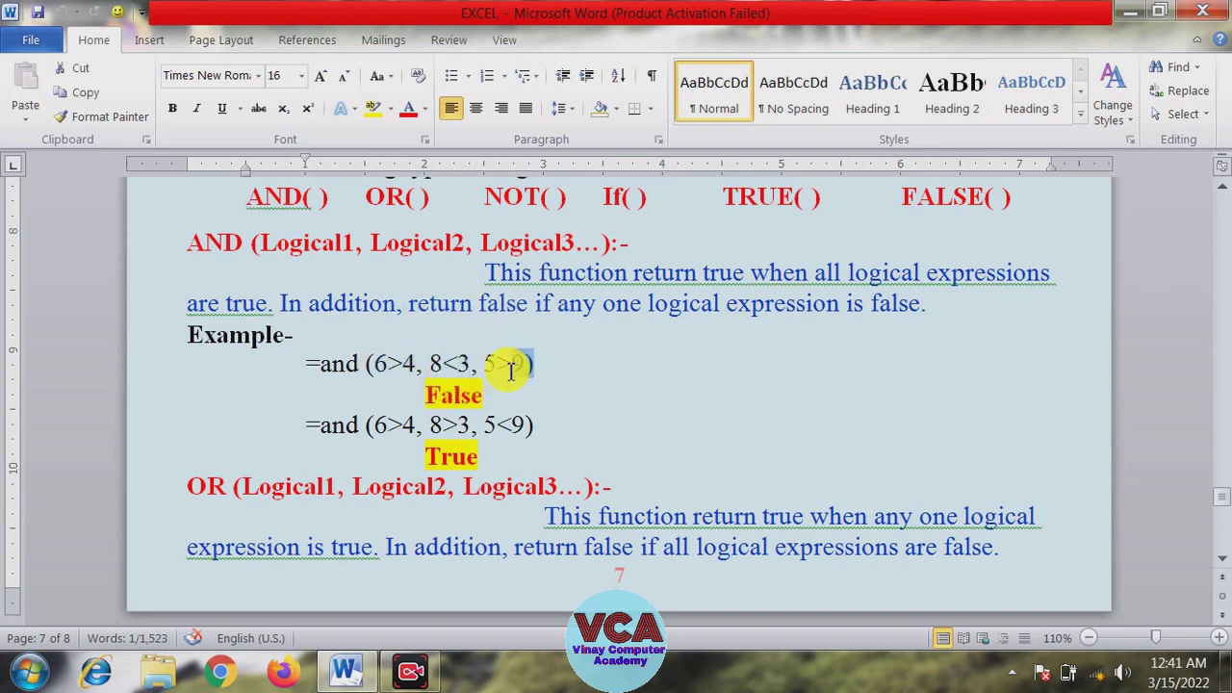
pyautogui.click(493, 391)
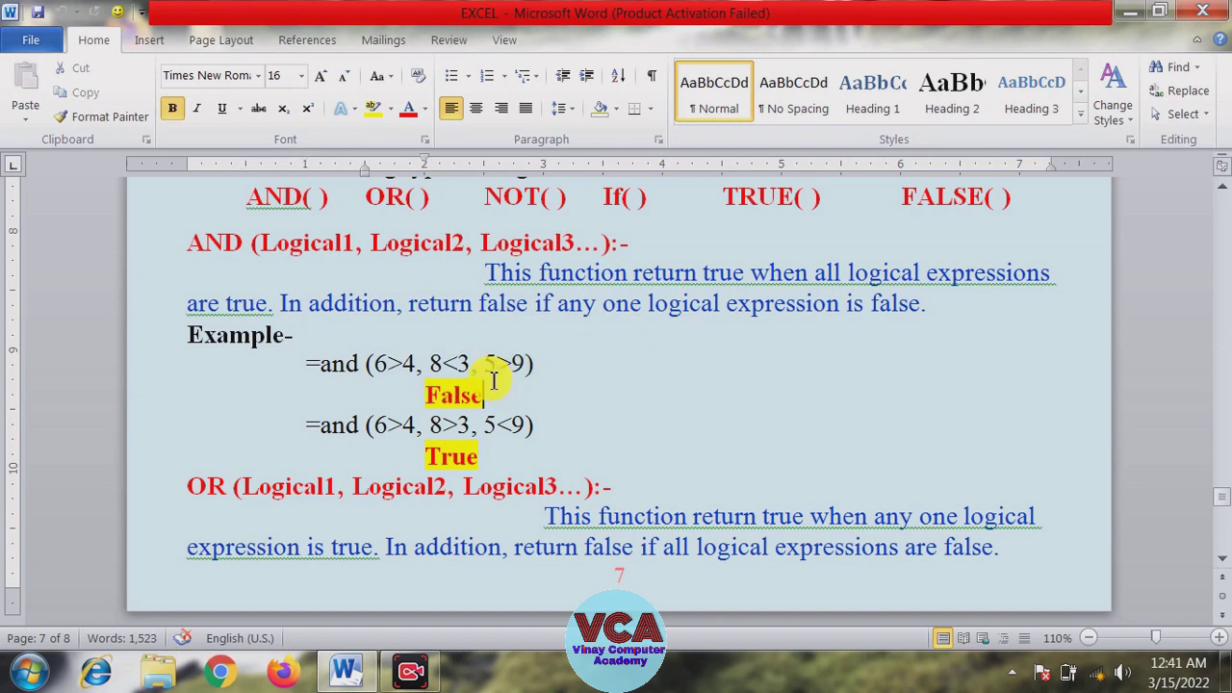
pyautogui.moveTo(373, 363); pyautogui.dragTo(416, 364)
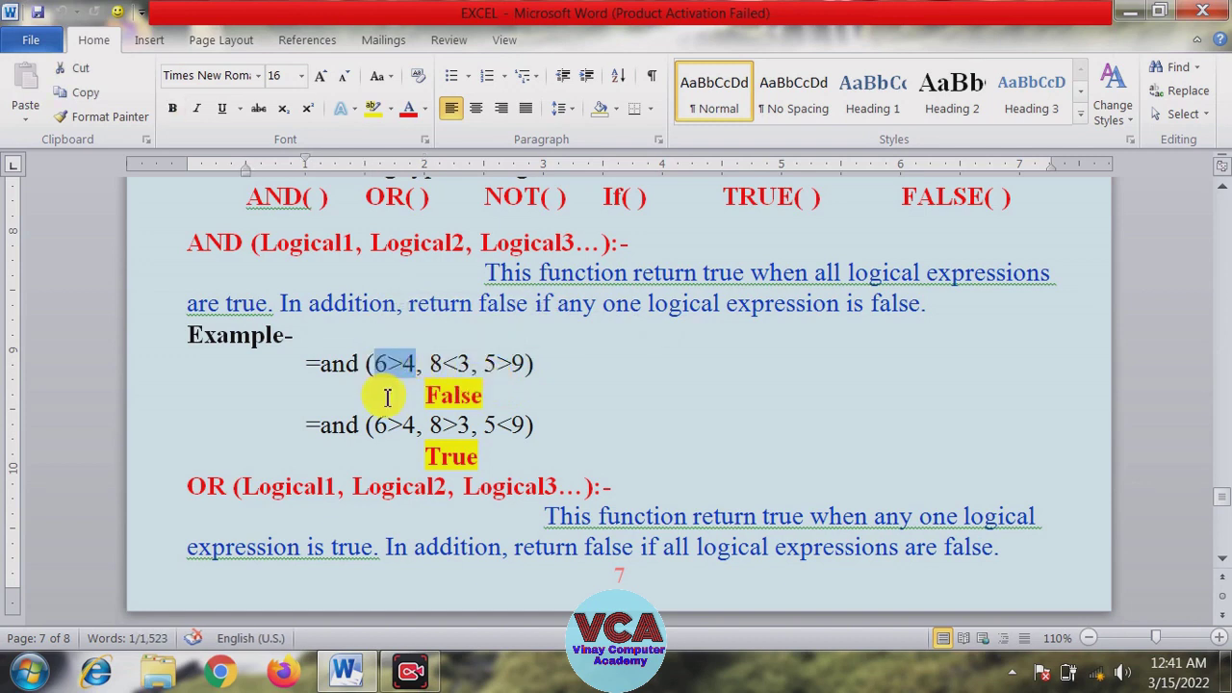
pyautogui.click(385, 396)
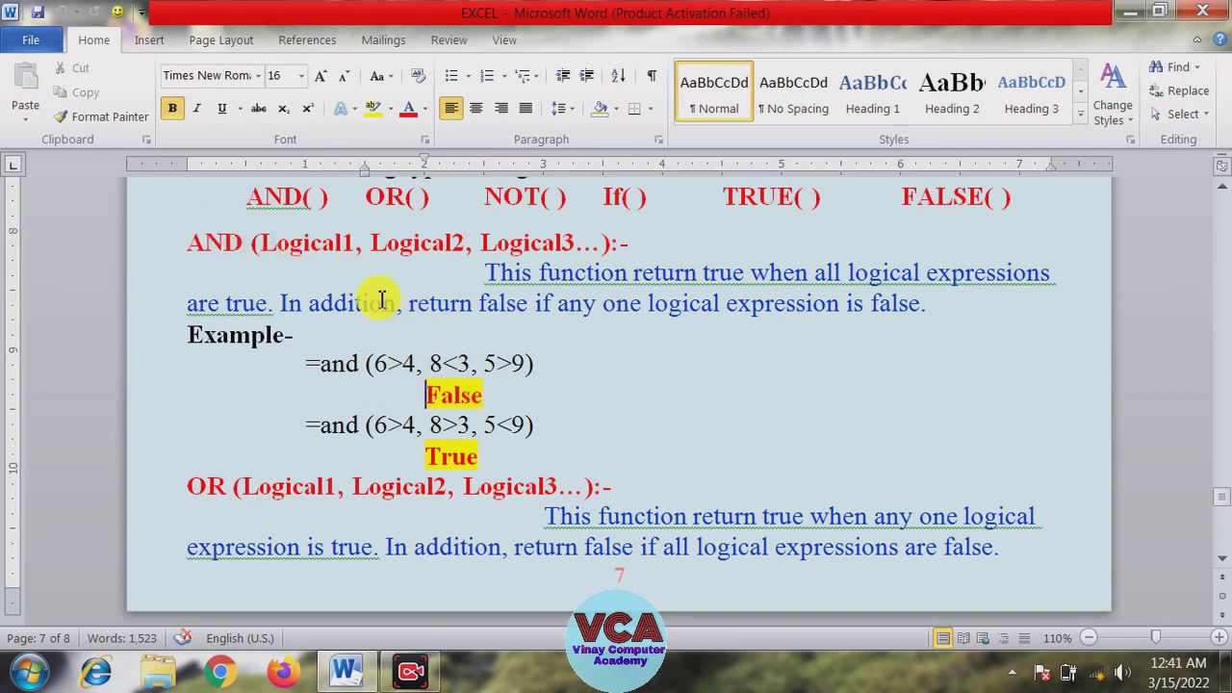
pyautogui.moveTo(525, 363); pyautogui.dragTo(377, 364)
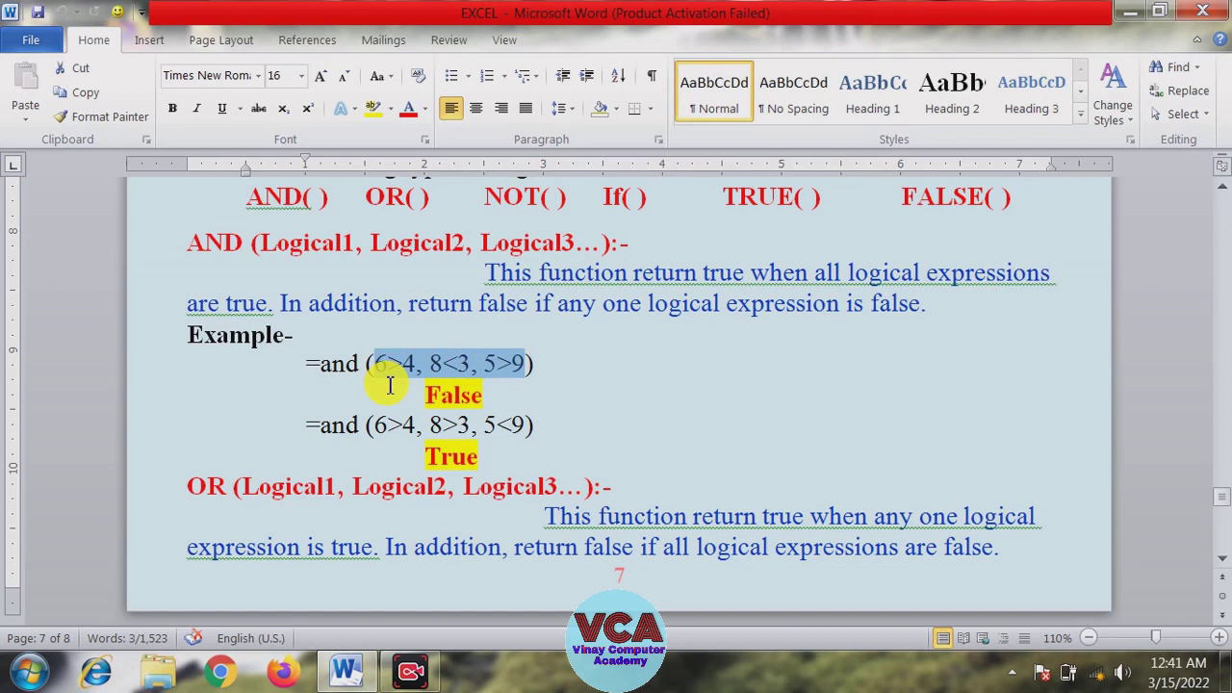
pyautogui.moveTo(484, 402)
pyautogui.mouseDown()
pyautogui.moveTo(426, 403)
pyautogui.moveTo(375, 364)
pyautogui.mouseUp()
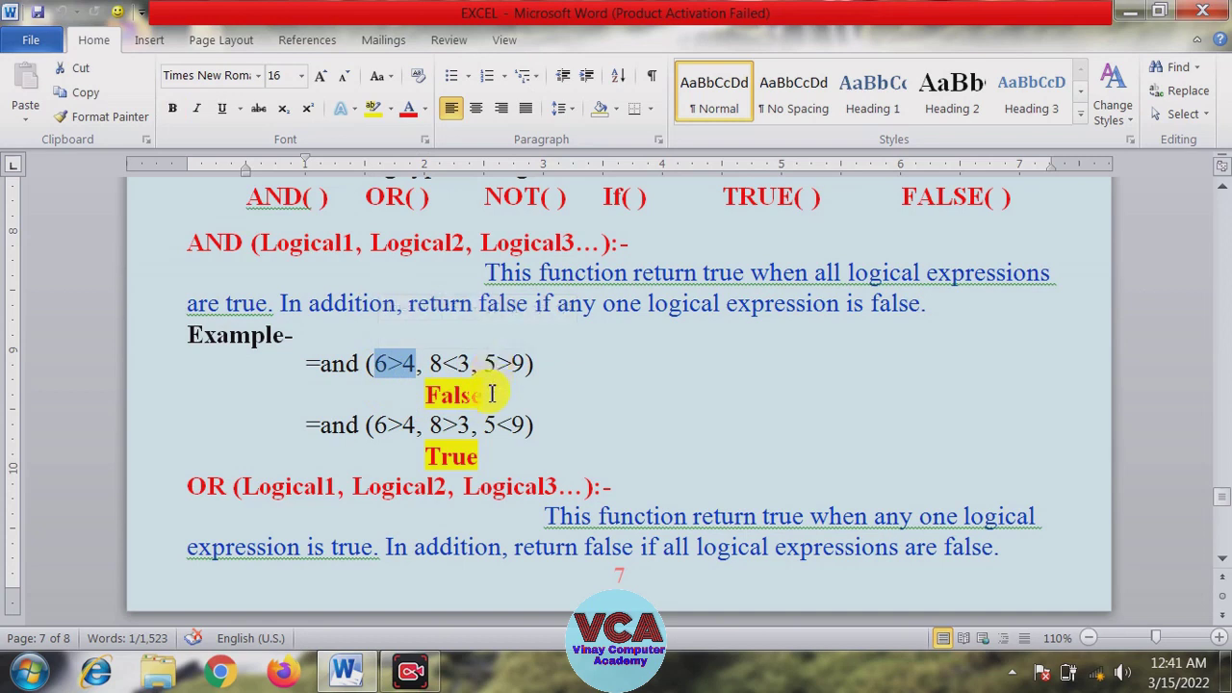
pyautogui.click(442, 424)
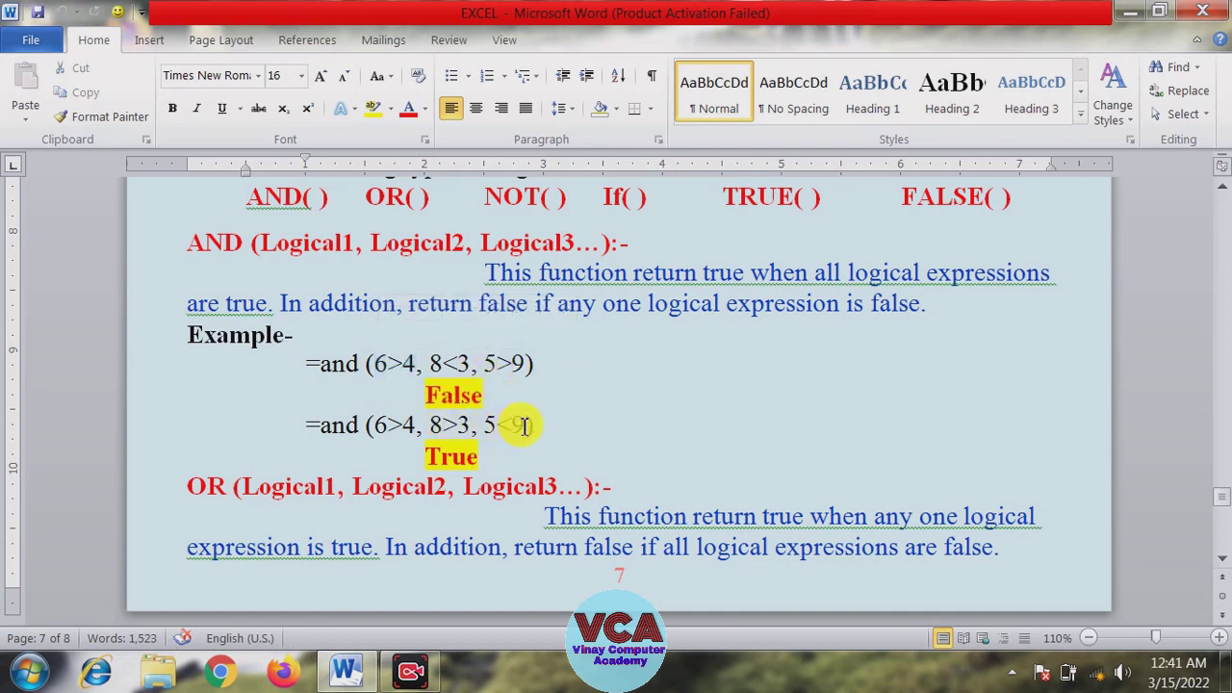
pyautogui.moveTo(532, 425); pyautogui.dragTo(399, 423)
pyautogui.click(399, 445)
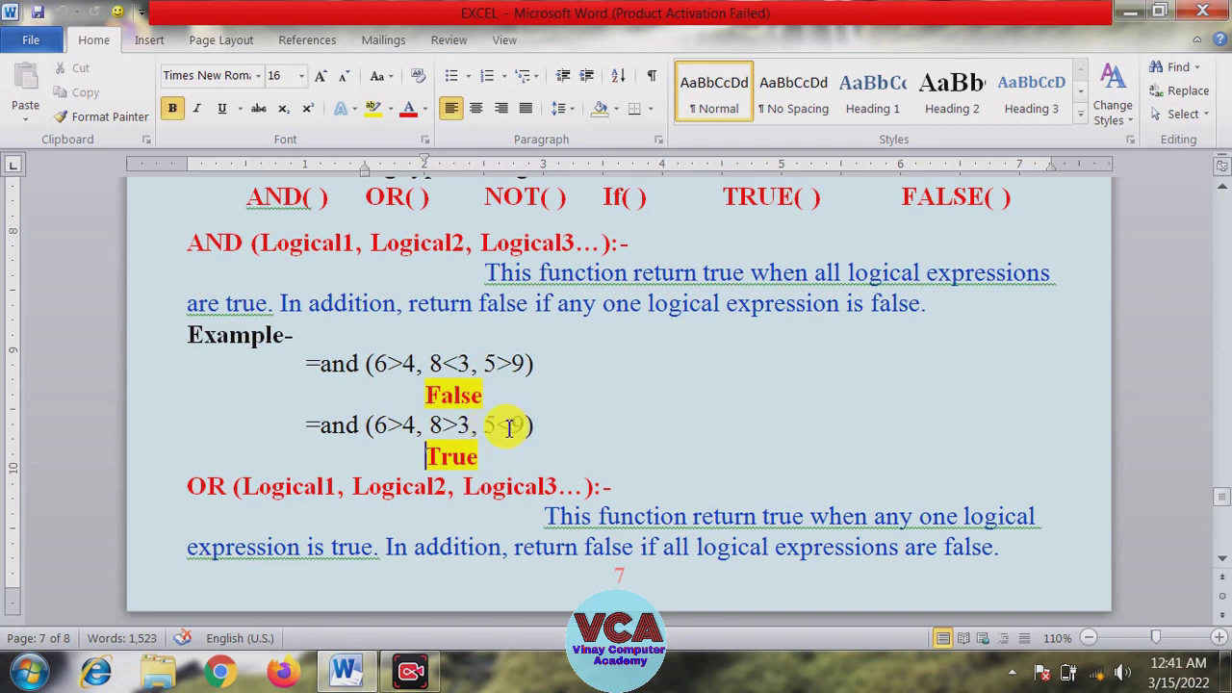
pyautogui.moveTo(525, 426); pyautogui.dragTo(386, 438)
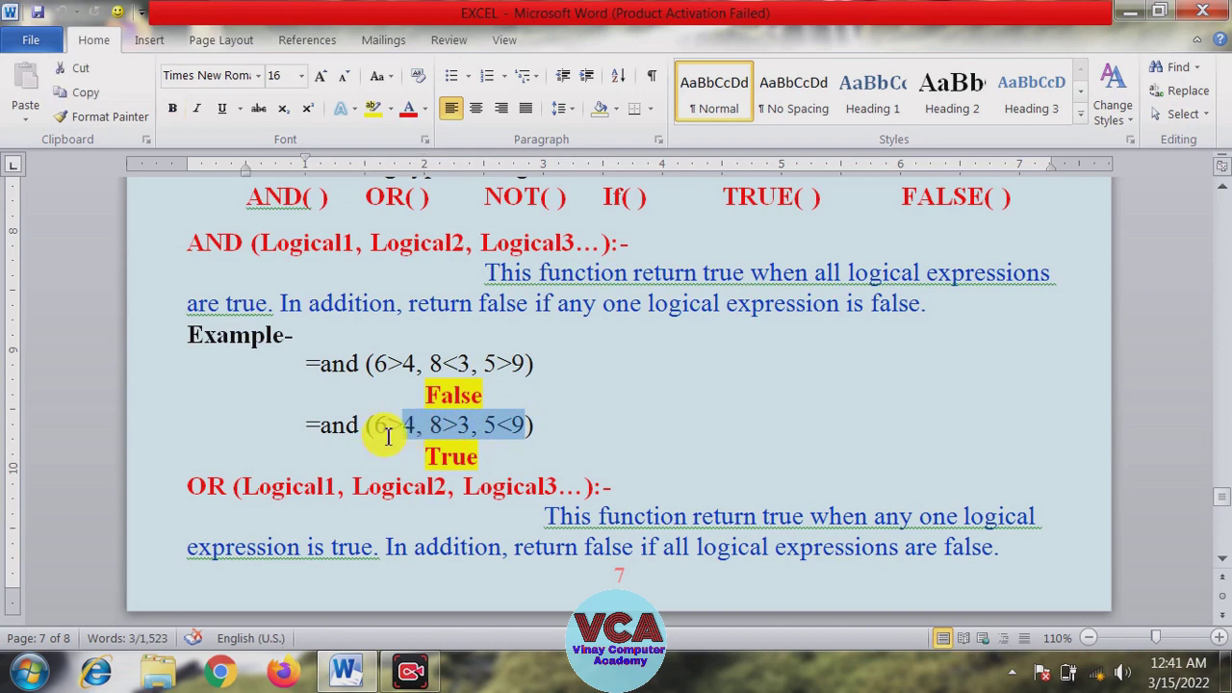
pyautogui.moveTo(487, 457); pyautogui.dragTo(424, 458)
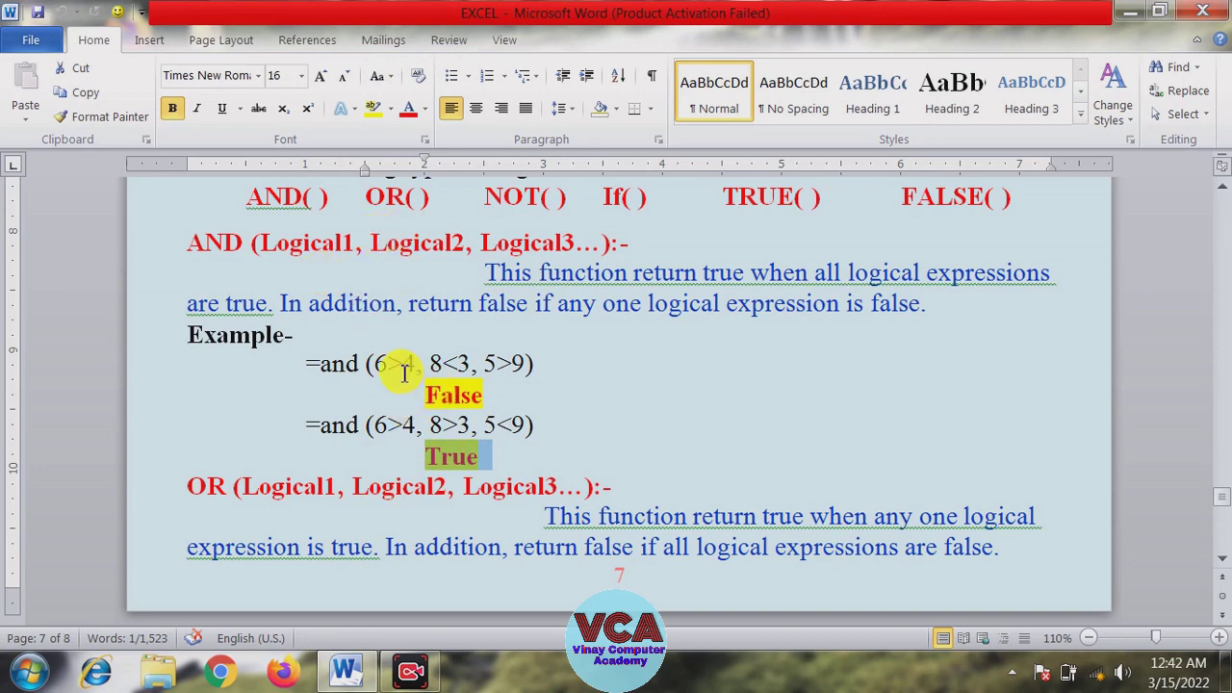
# Launch Microsoft Excel 2010 from the Start menu, opening a blank Book1 workbook
pyautogui.click(31, 681)
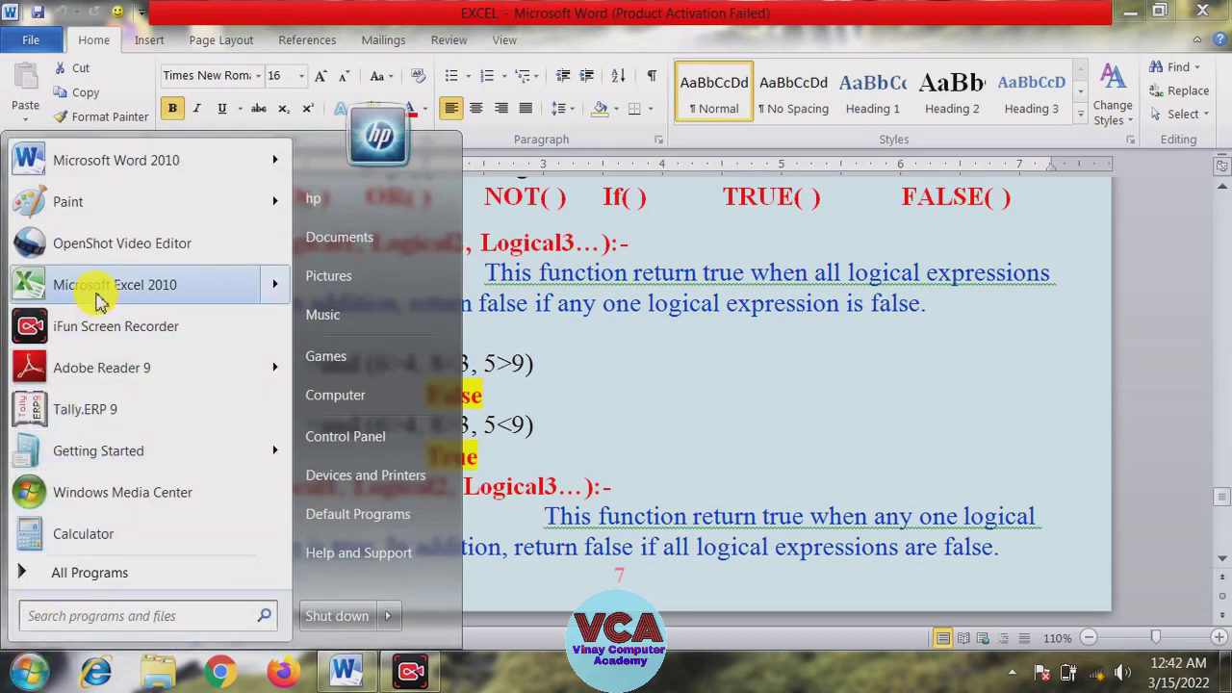
pyautogui.click(656, 431)
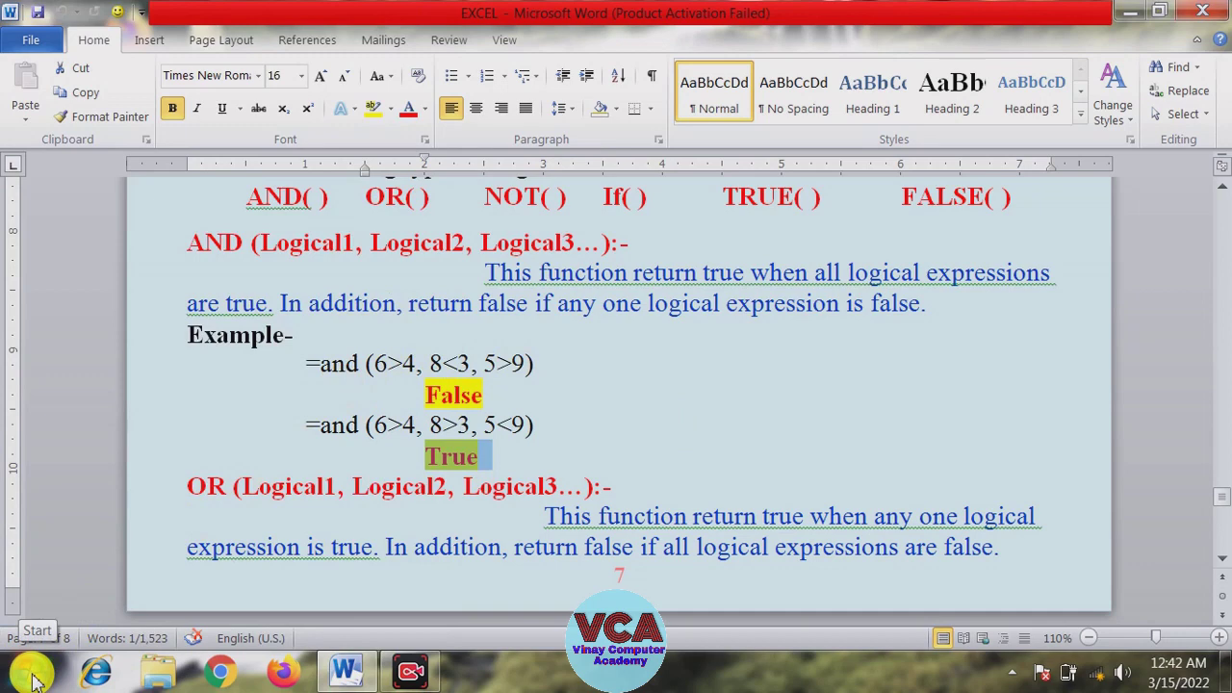
pyautogui.click(34, 679)
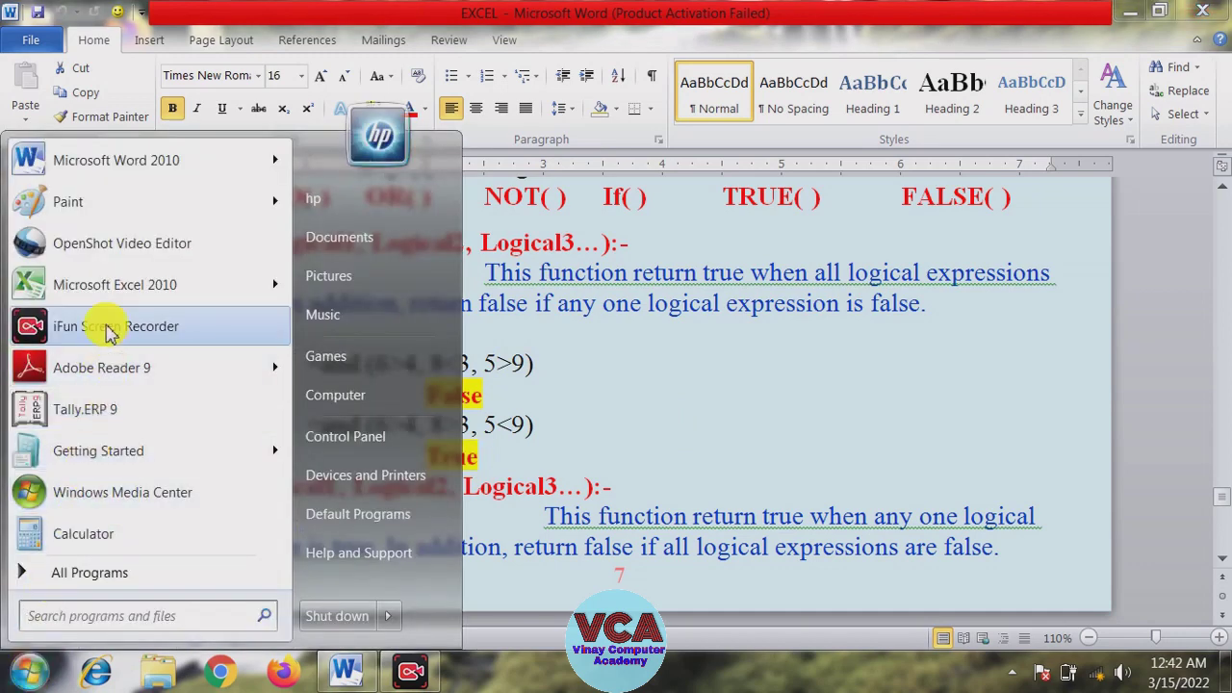
pyautogui.click(130, 288)
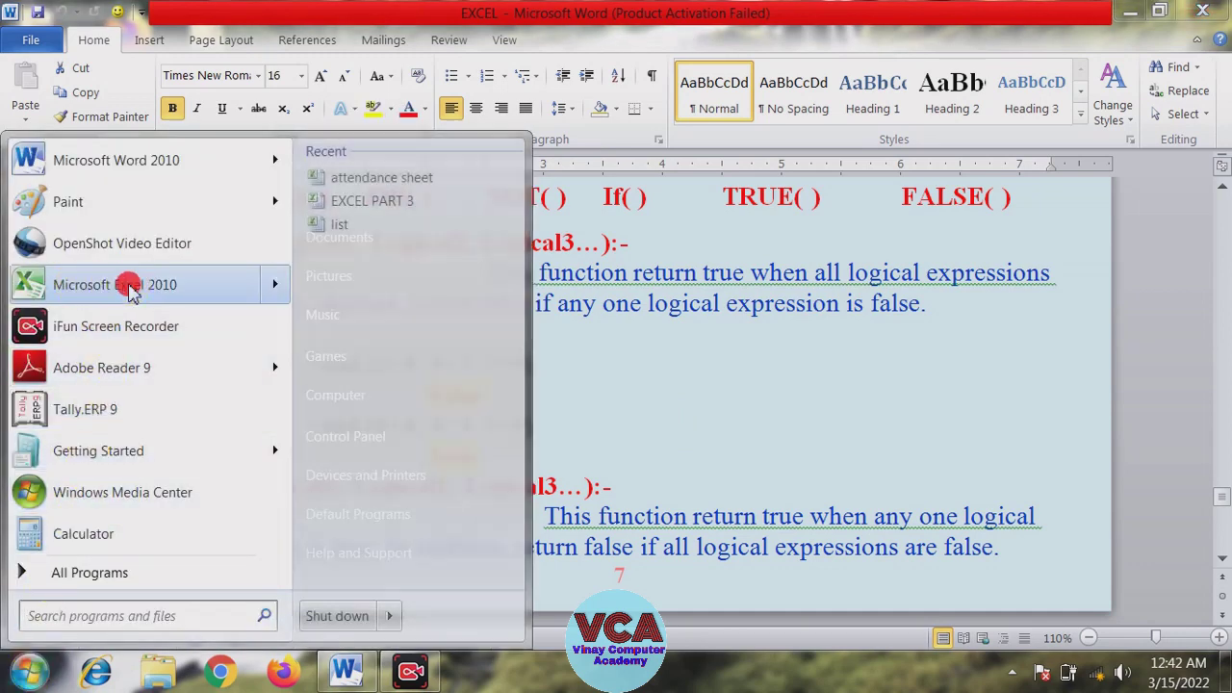
pyautogui.click(132, 289)
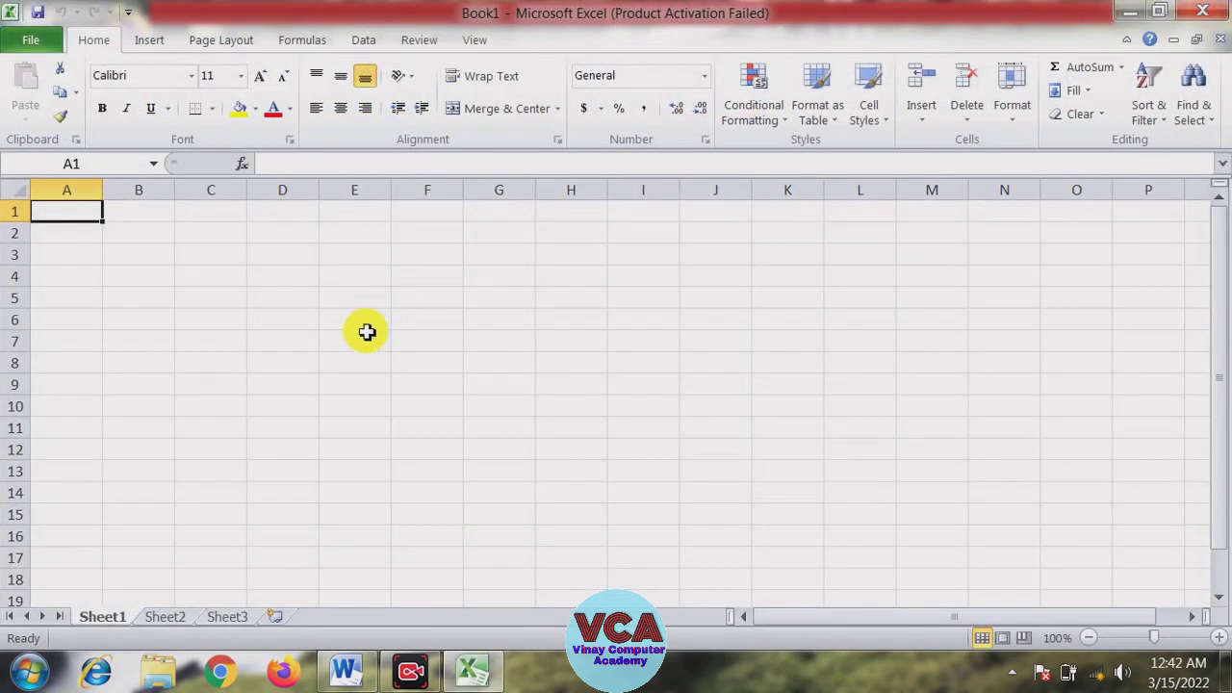
# Dismiss the Office activation notice and zoom the sheet in to 140%
pyautogui.click(354, 338)
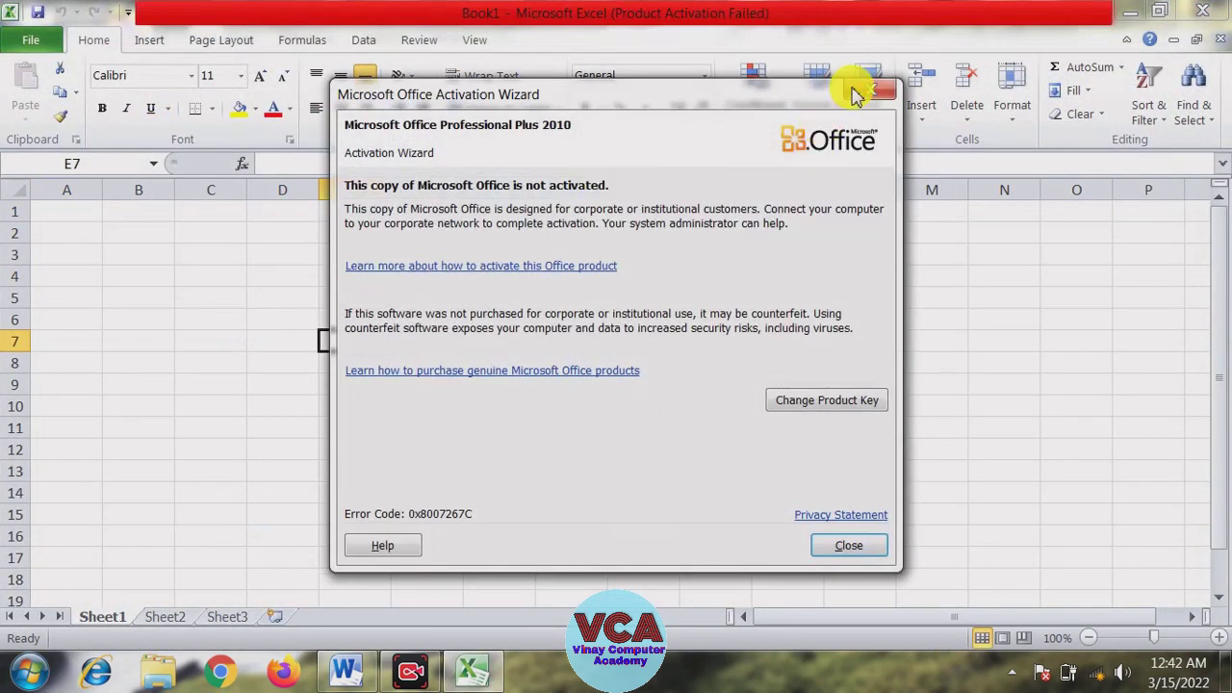
pyautogui.click(870, 89)
pyautogui.click(1219, 638)
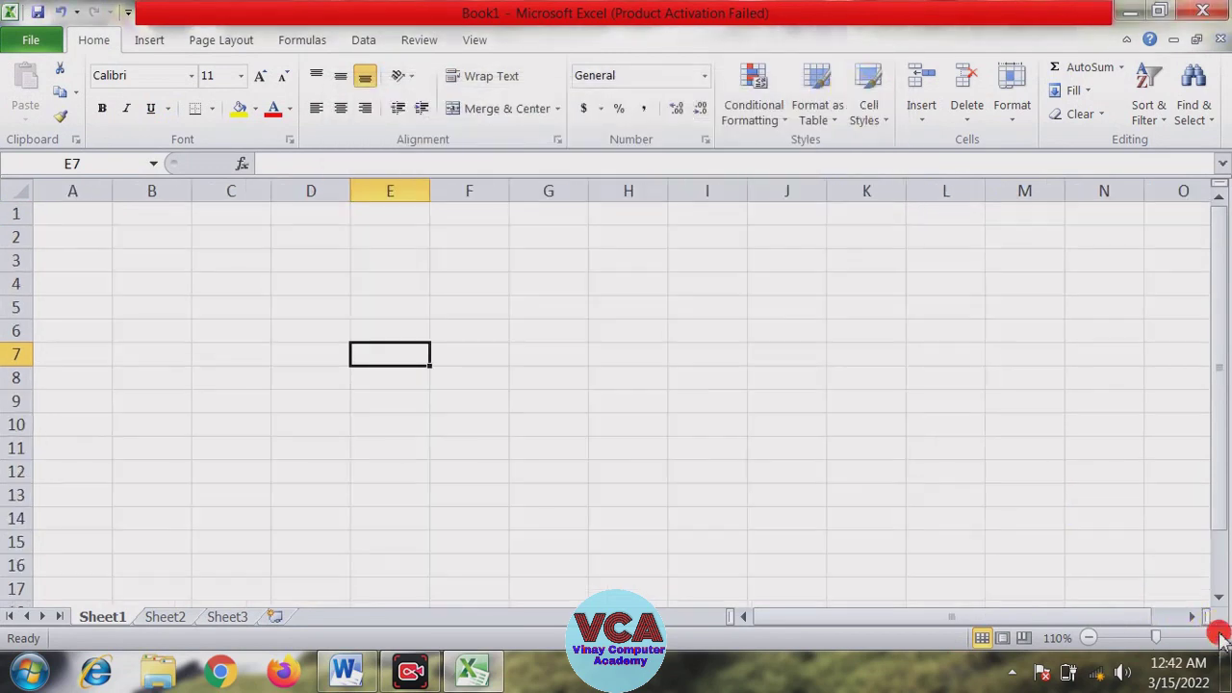
pyautogui.click(1218, 639)
pyautogui.click(1219, 638)
pyautogui.click(1219, 638)
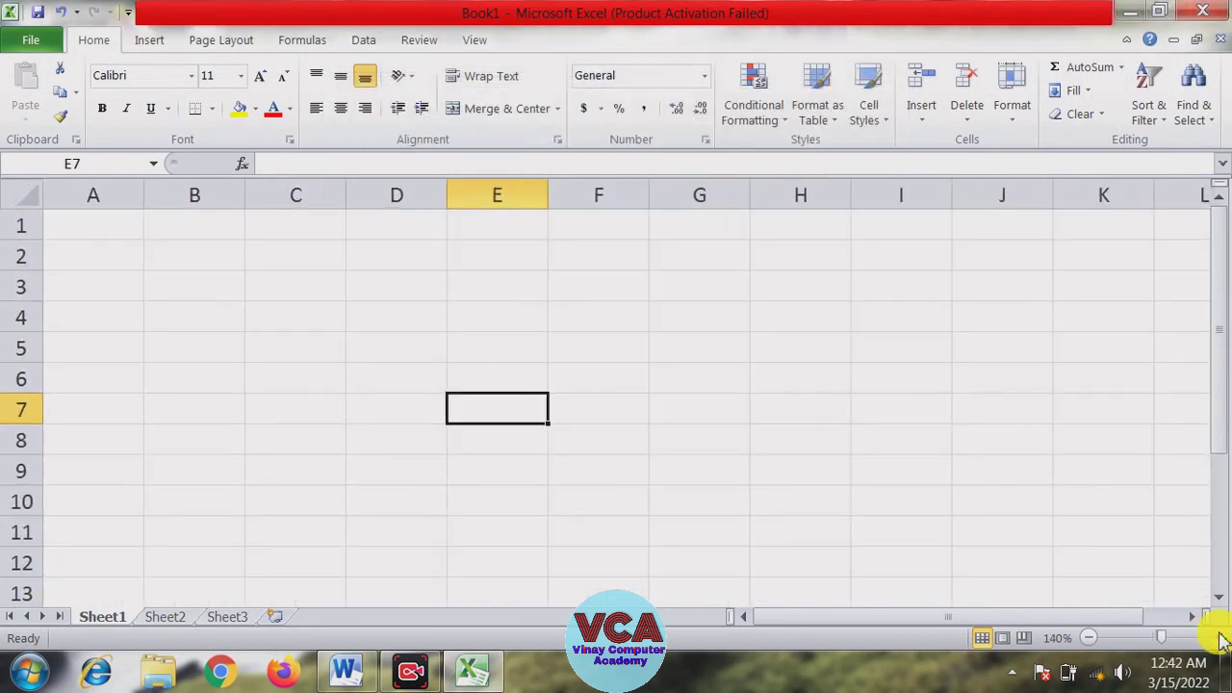
# Select C5, glance at the Word notes, then return to Excel with C5 selected
pyautogui.click(295, 348)
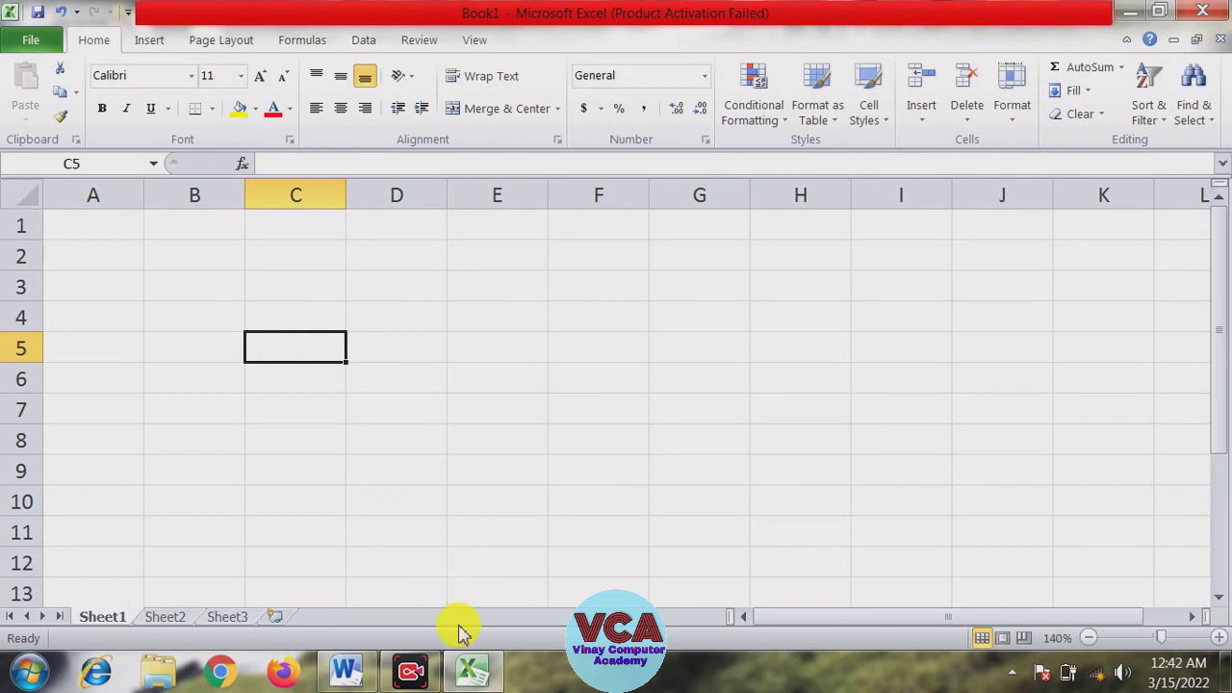
pyautogui.click(472, 670)
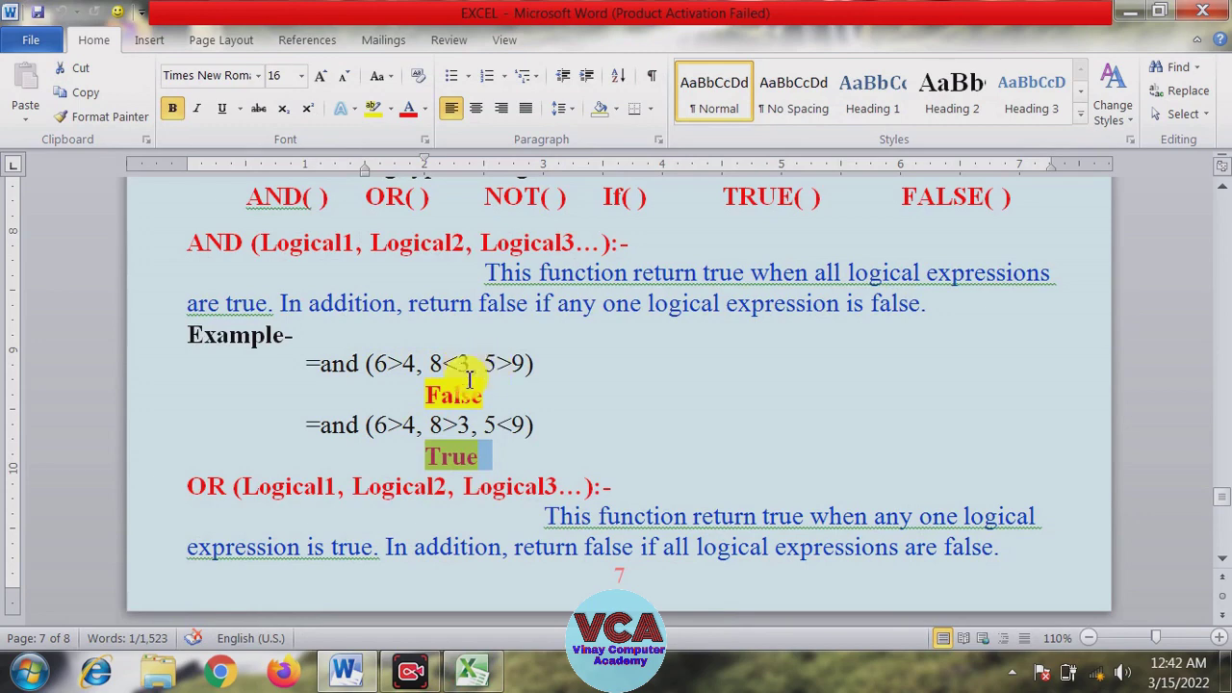
pyautogui.click(473, 671)
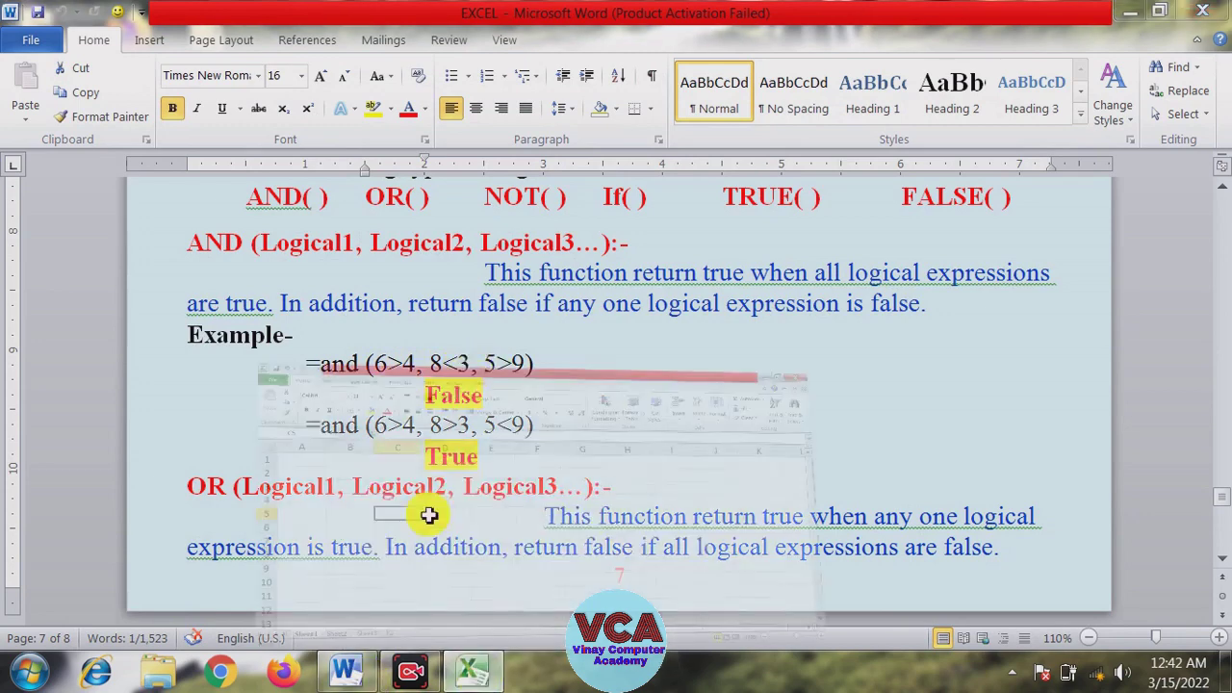
pyautogui.click(353, 397)
pyautogui.click(292, 337)
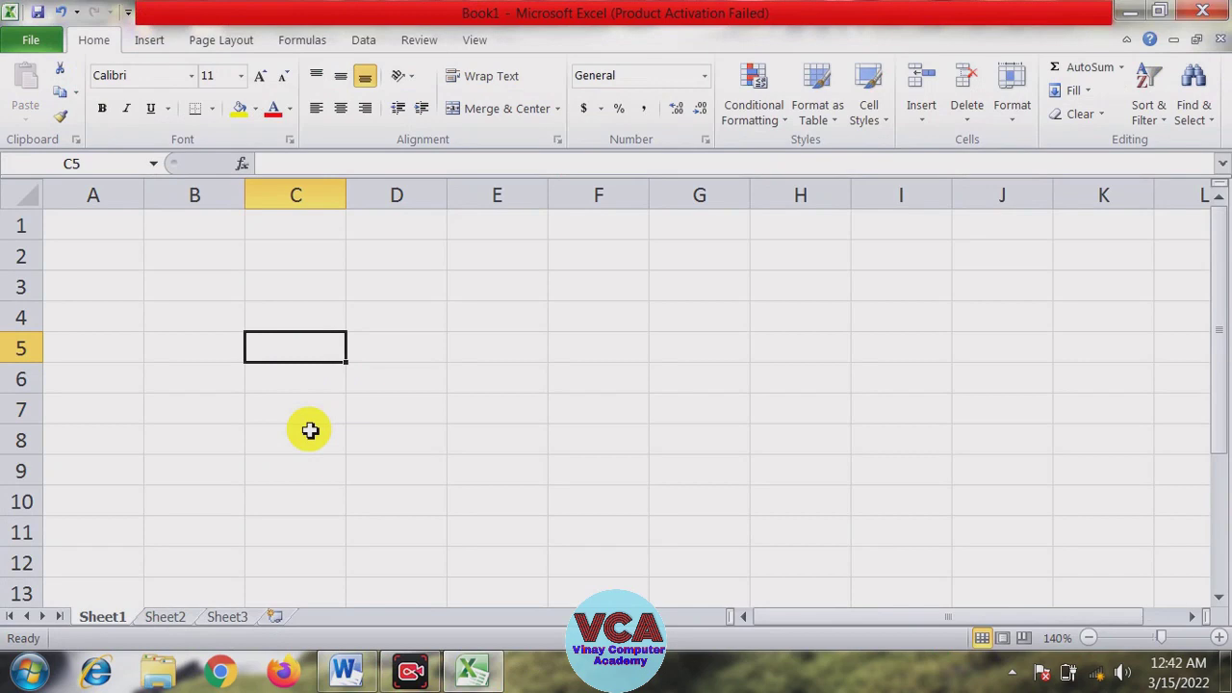
# Enter =AND(6>4,7>3,8<5) in C5 so it shows FALSE
pyautogui.write('=')
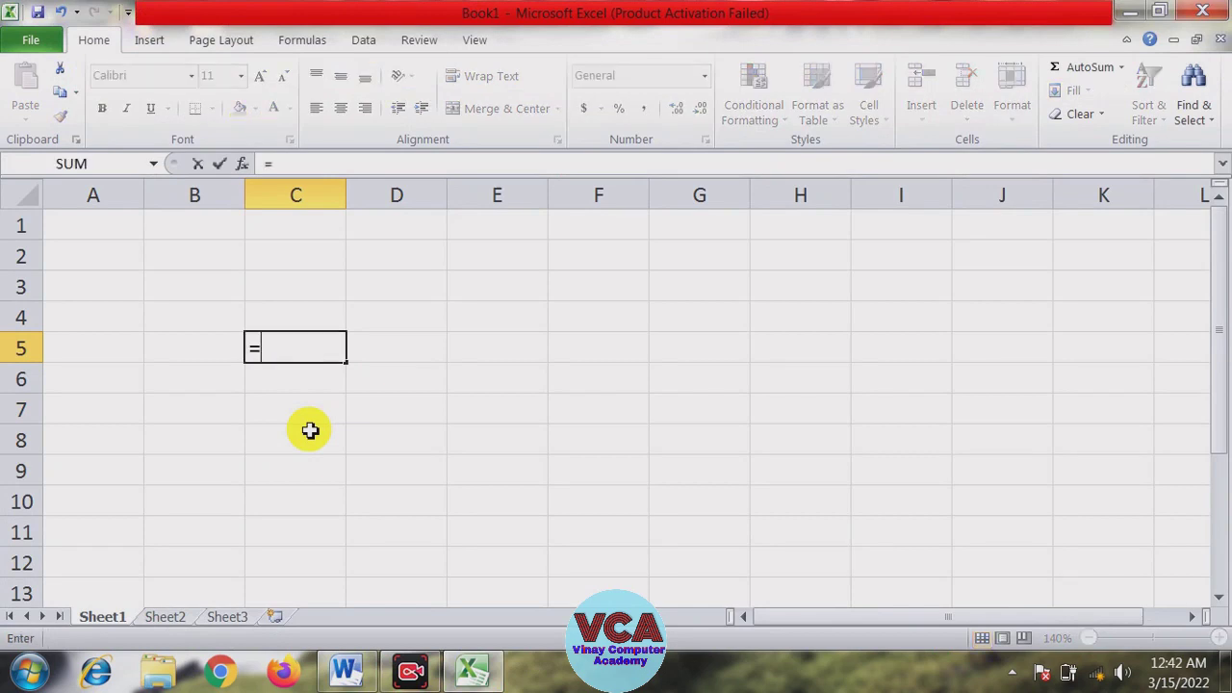
pyautogui.write('and')
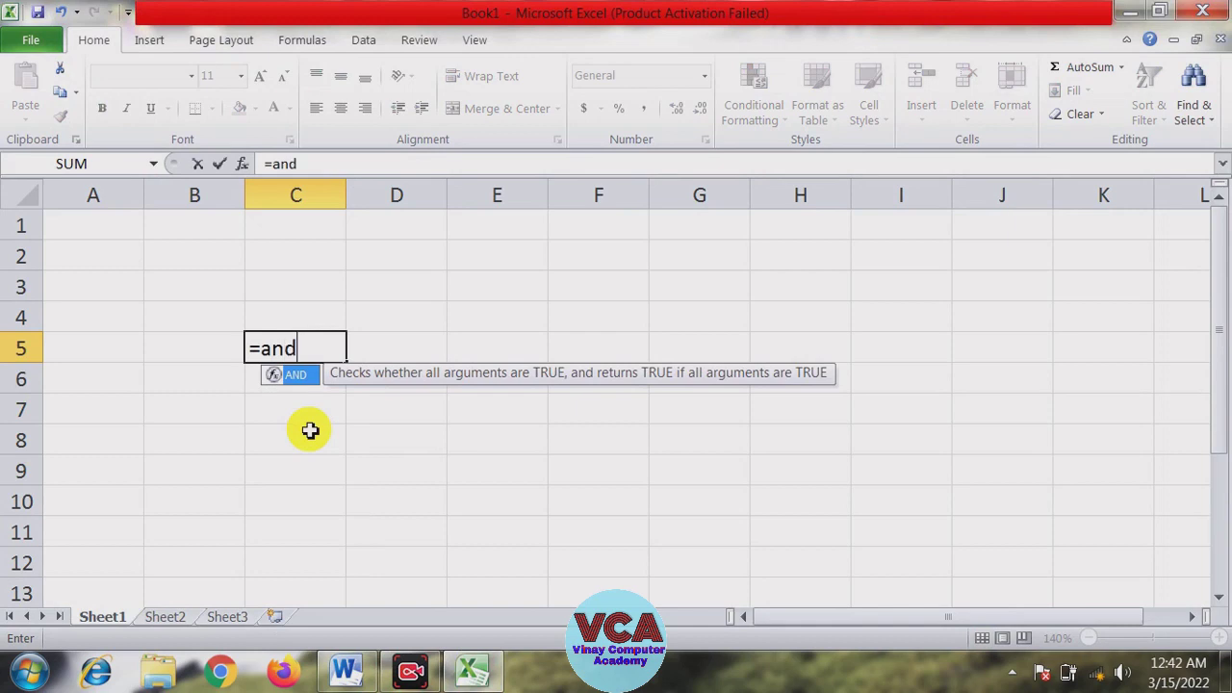
pyautogui.write('(')
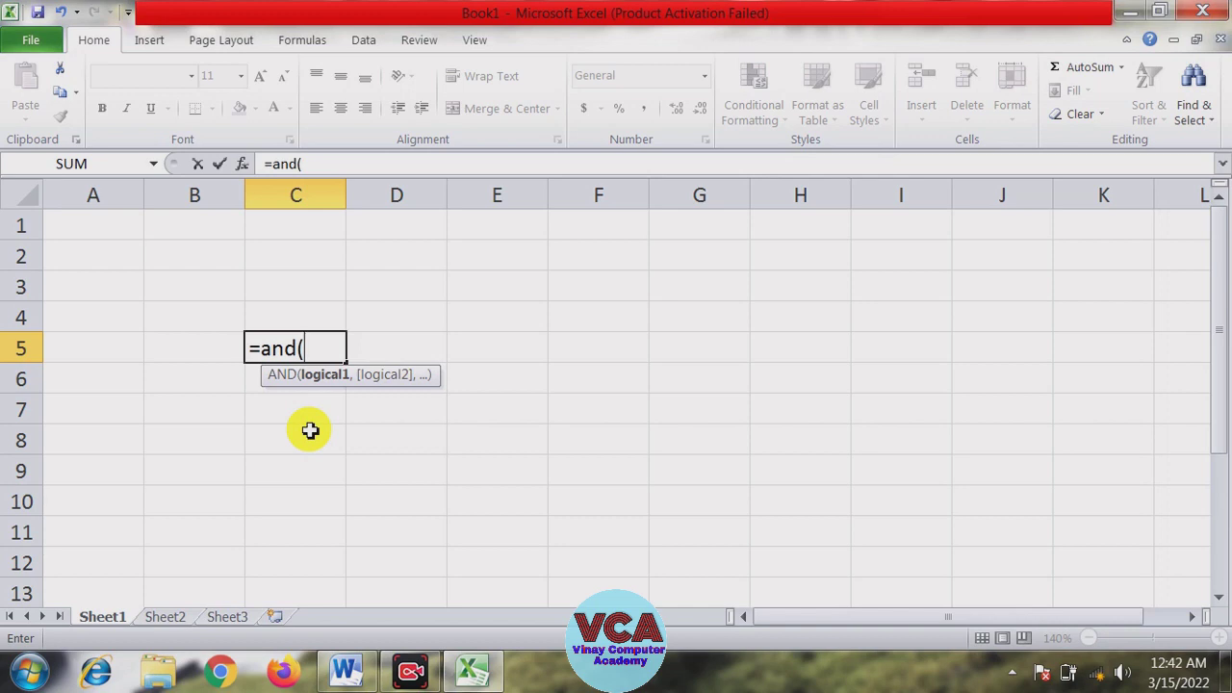
pyautogui.write('6>')
pyautogui.write('4,')
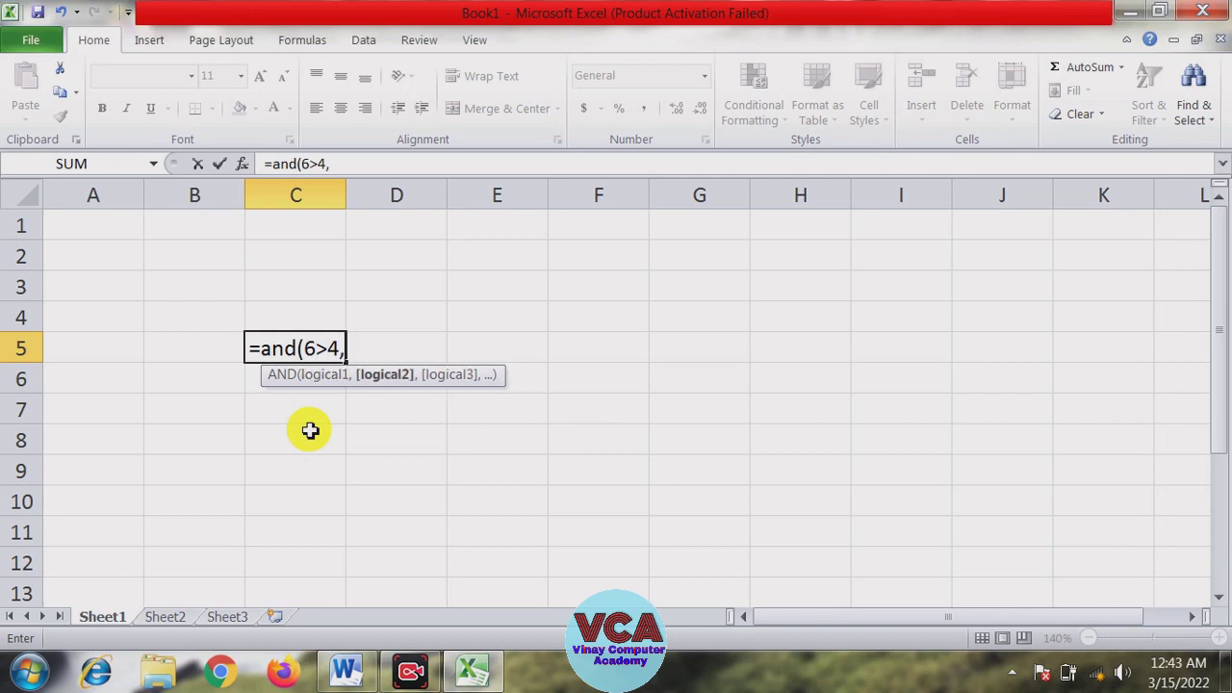
pyautogui.write('7>')
pyautogui.write('3')
pyautogui.write(',')
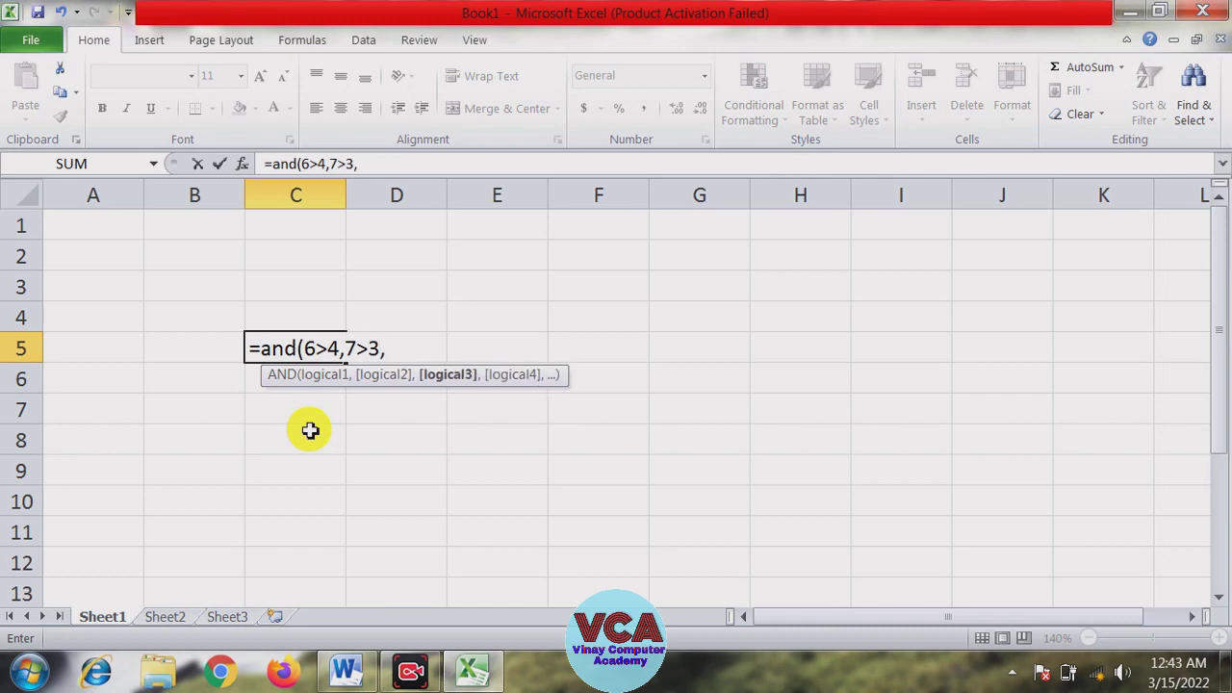
pyautogui.write('8')
pyautogui.write('<5')
pyautogui.write(')')
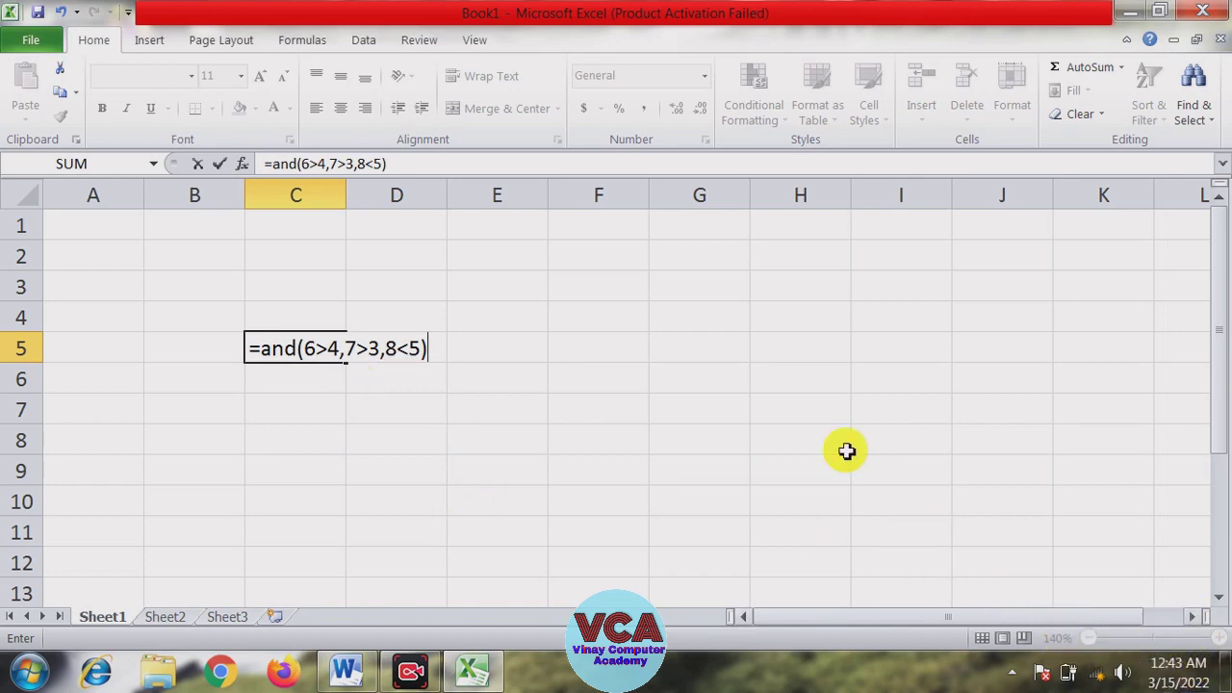
pyautogui.click(429, 345)
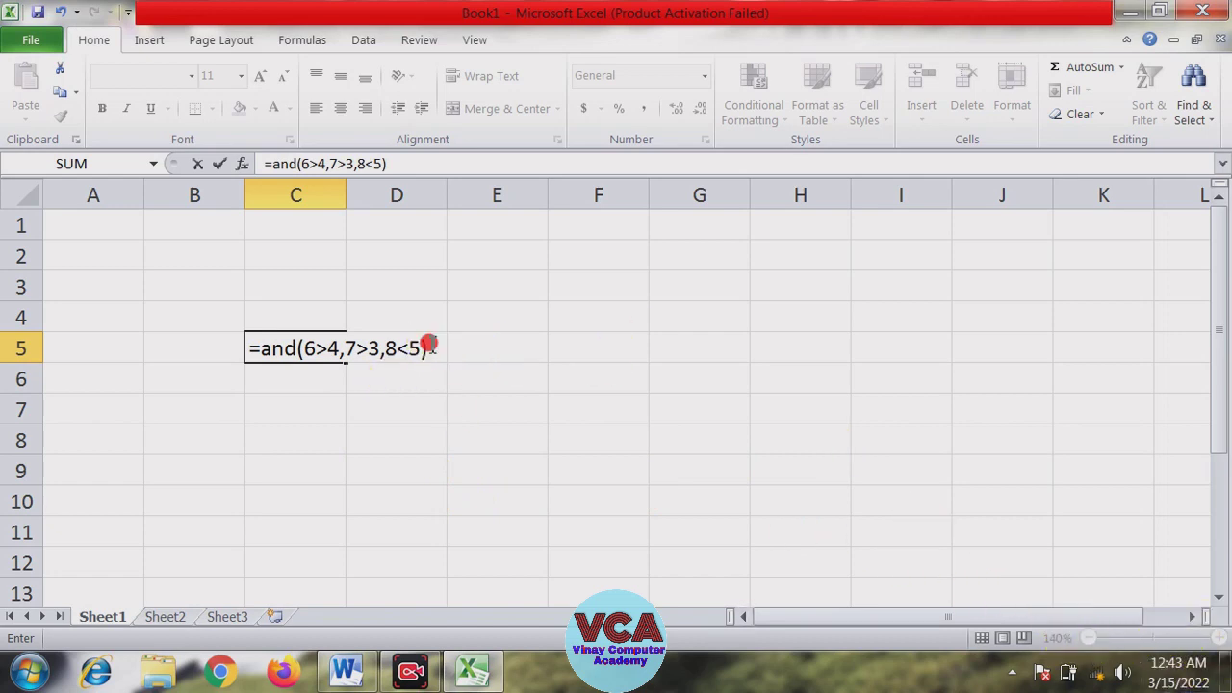
pyautogui.click(928, 489)
pyautogui.click(313, 348)
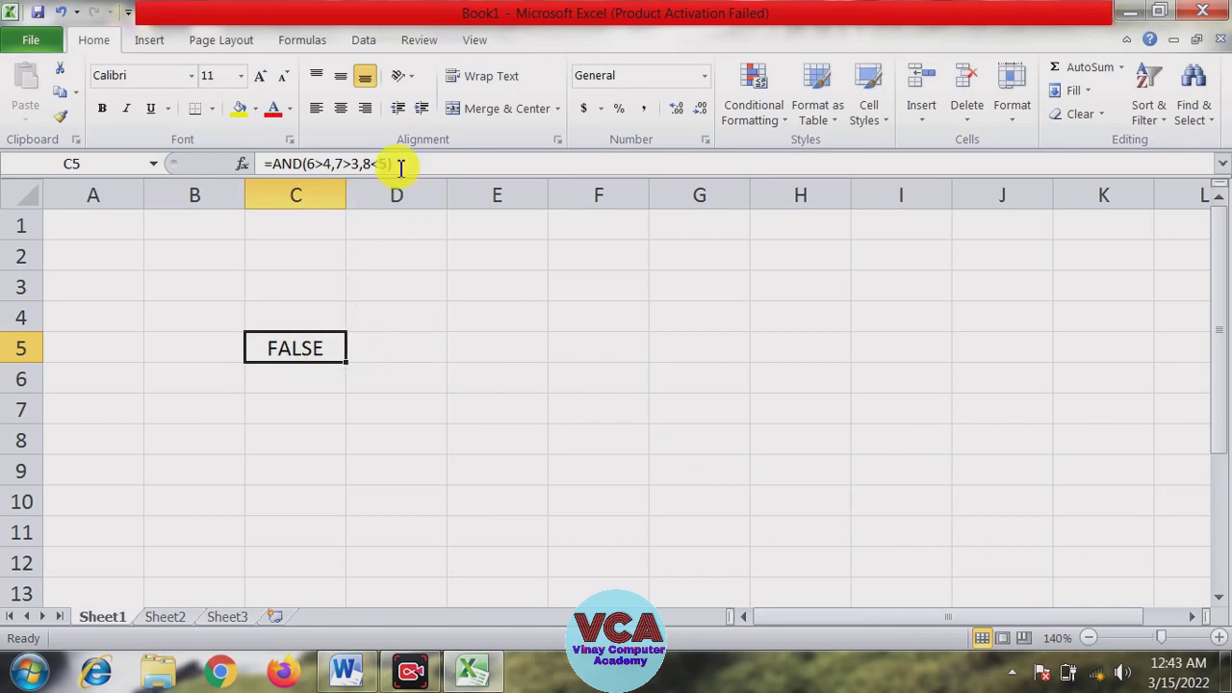
pyautogui.hotkey('ctrl', '`')
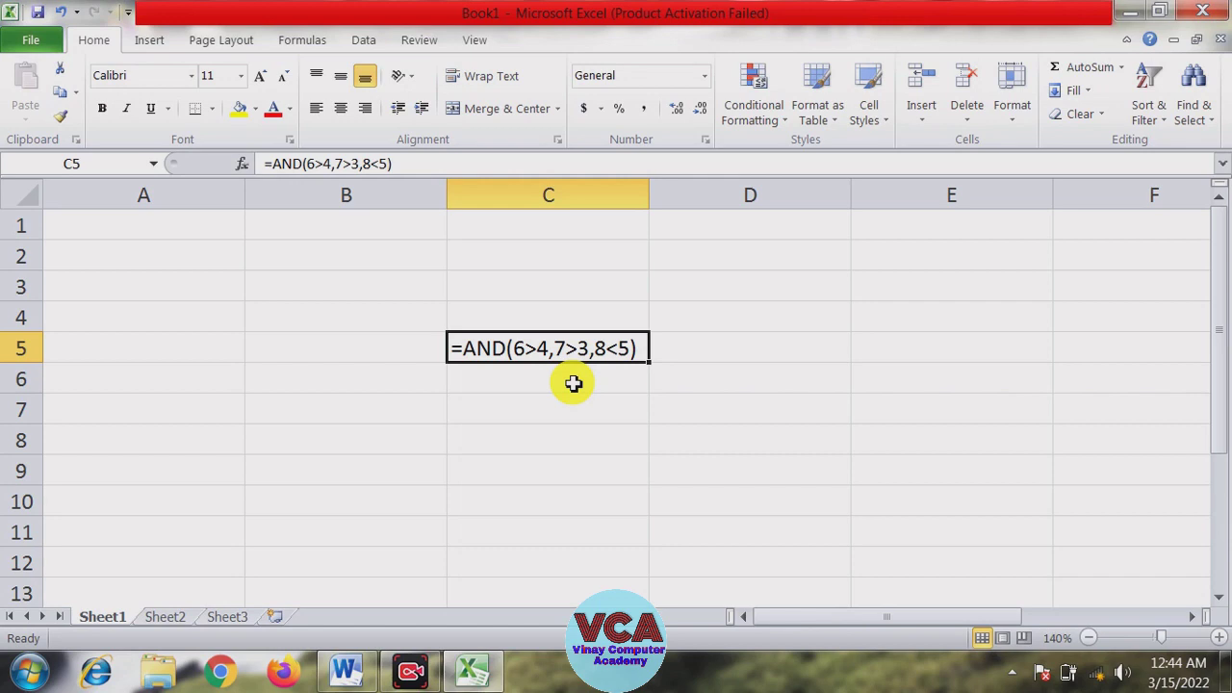
pyautogui.click(573, 384)
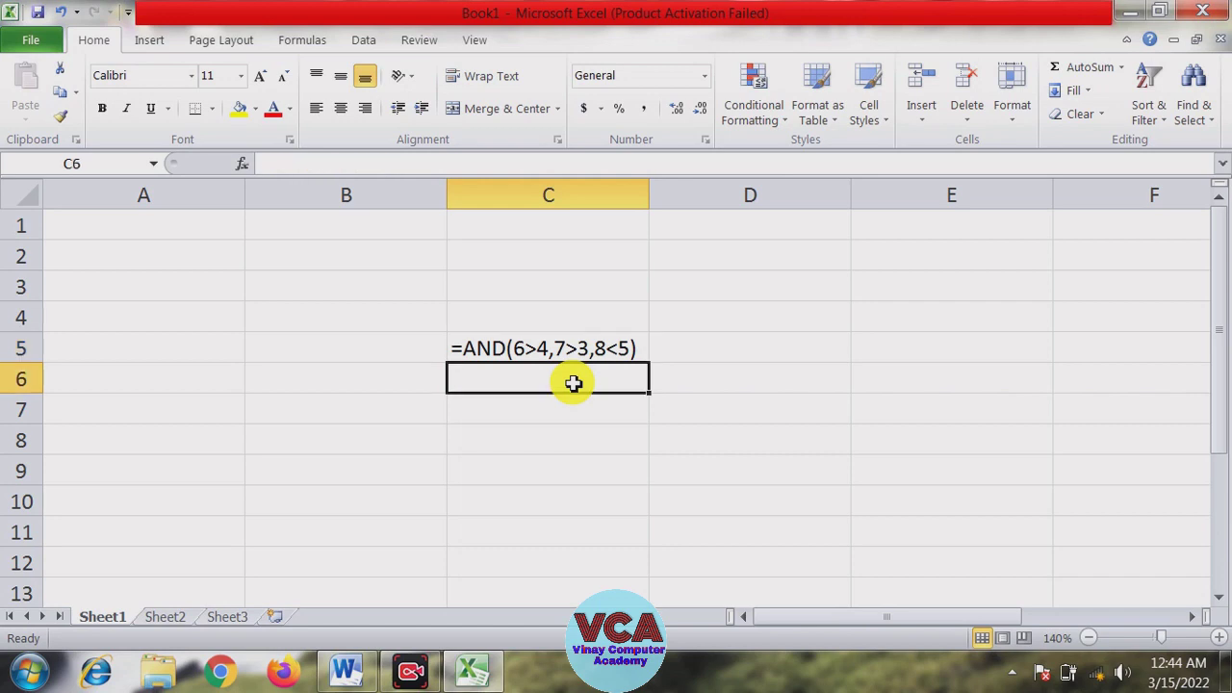
pyautogui.click(532, 347)
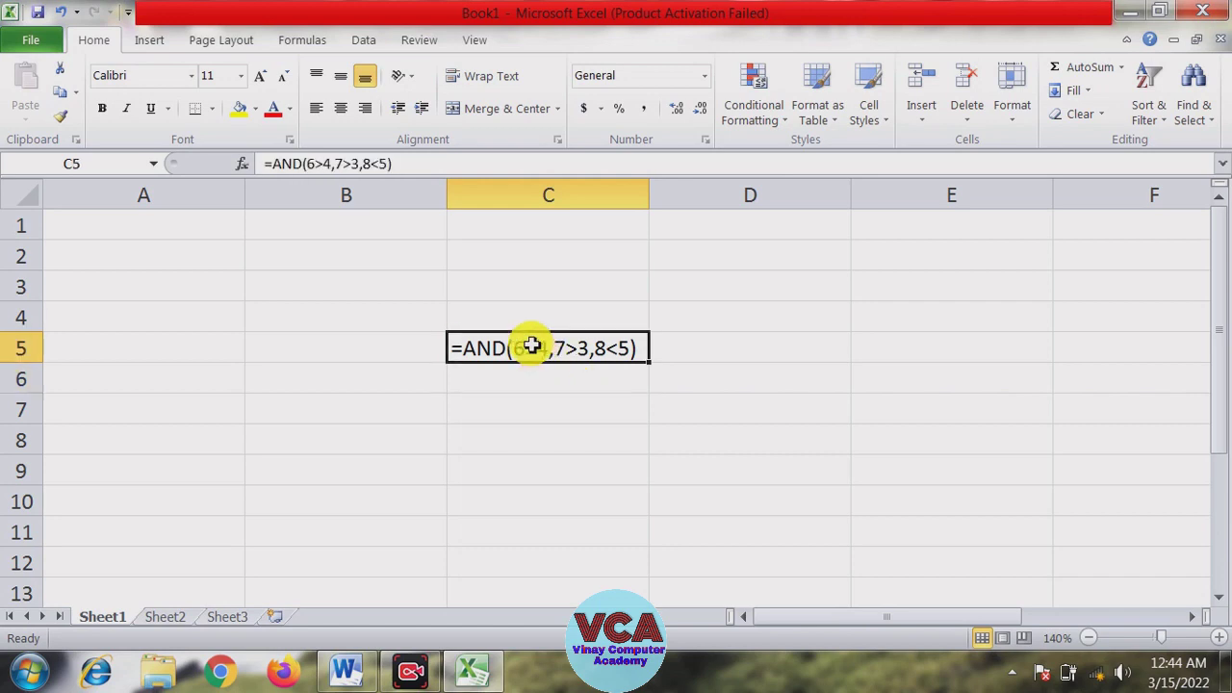
pyautogui.click(410, 167)
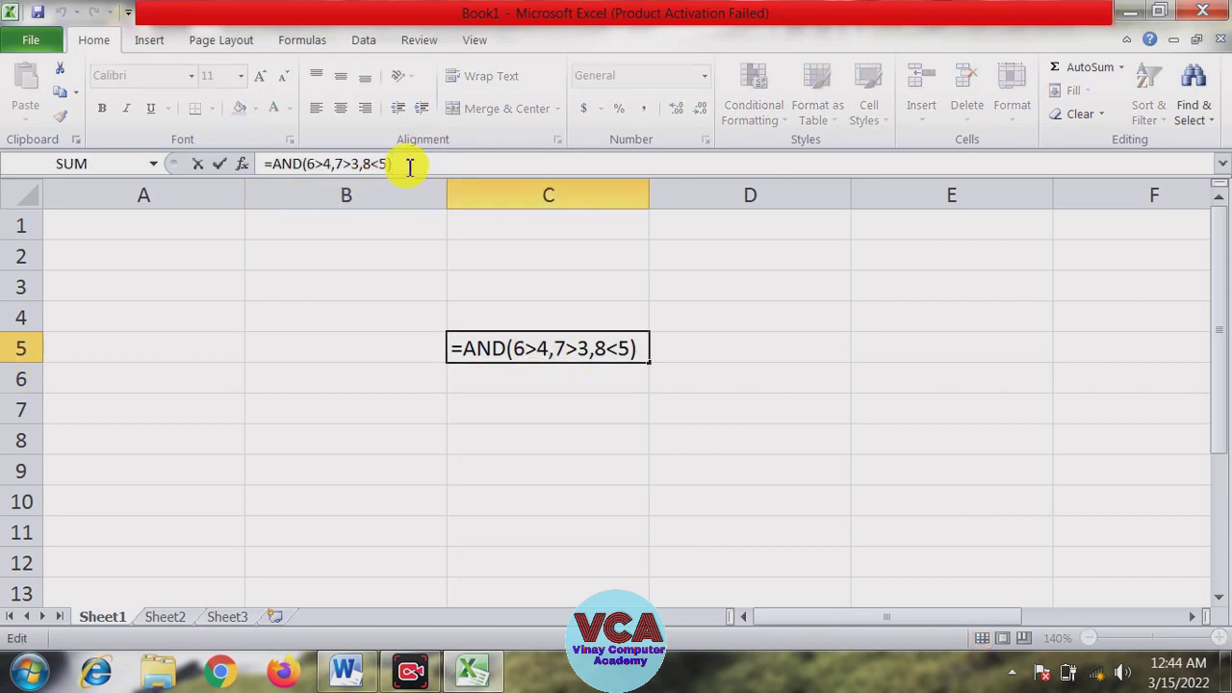
pyautogui.press('Return')
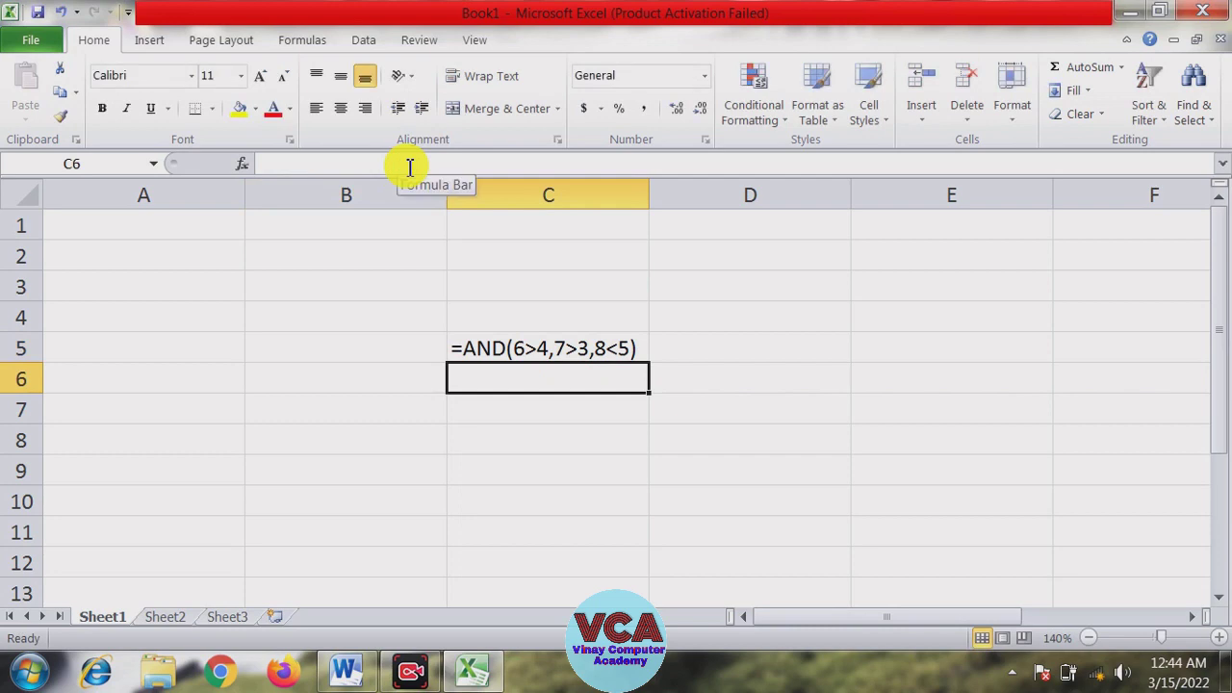
pyautogui.click(507, 352)
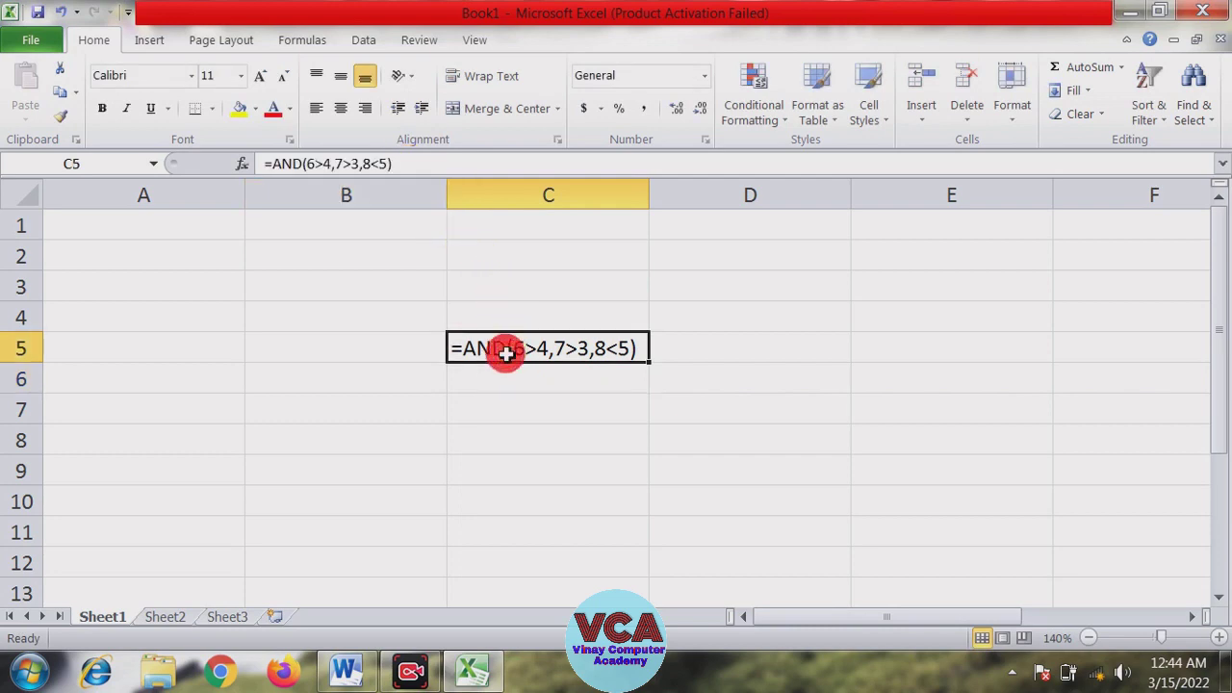
pyautogui.hotkey('ctrl', '`')
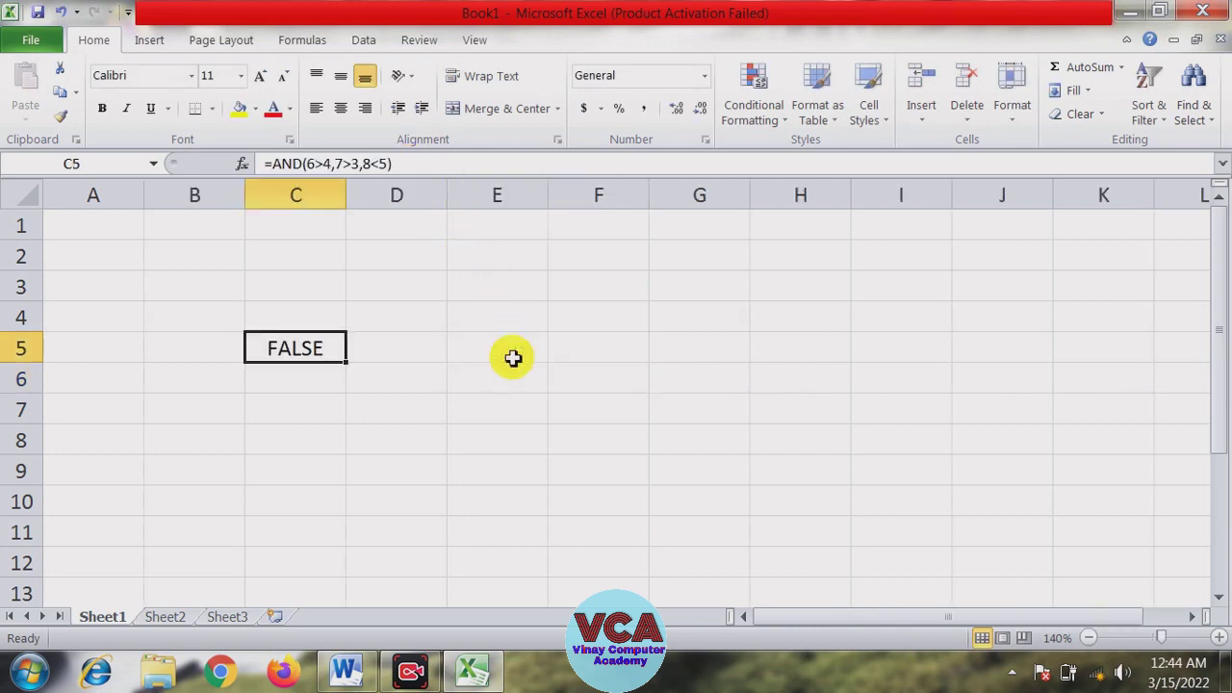
pyautogui.click(320, 385)
pyautogui.click(311, 354)
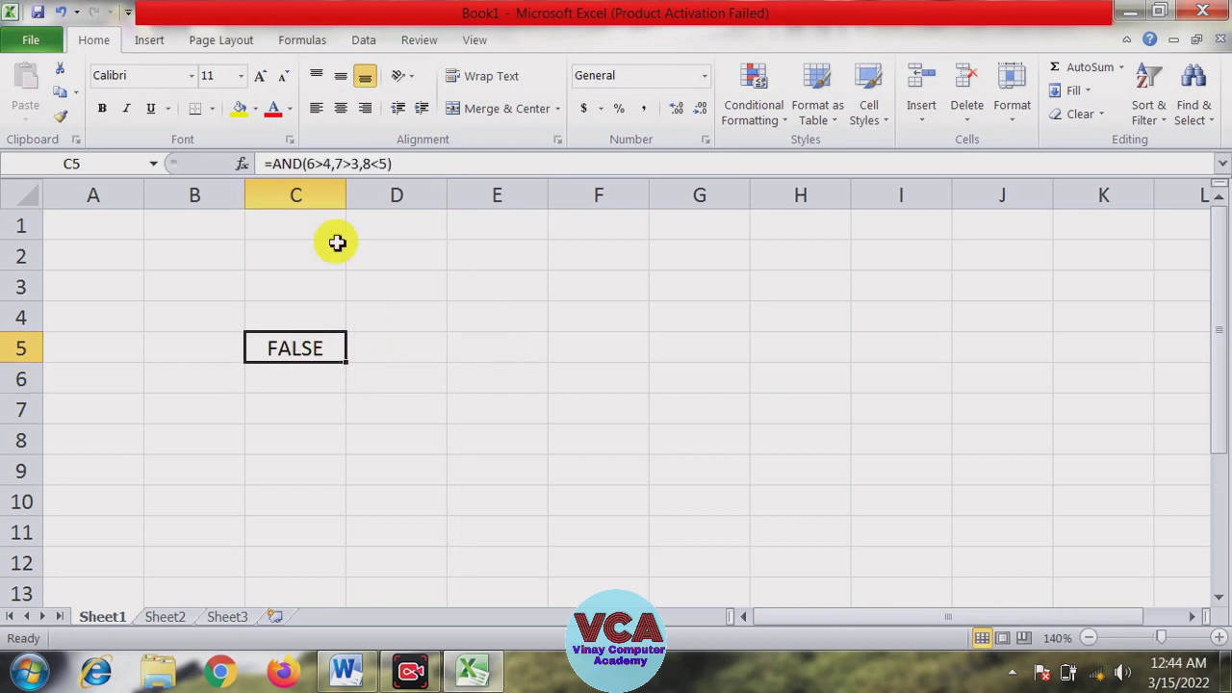
pyautogui.click(294, 379)
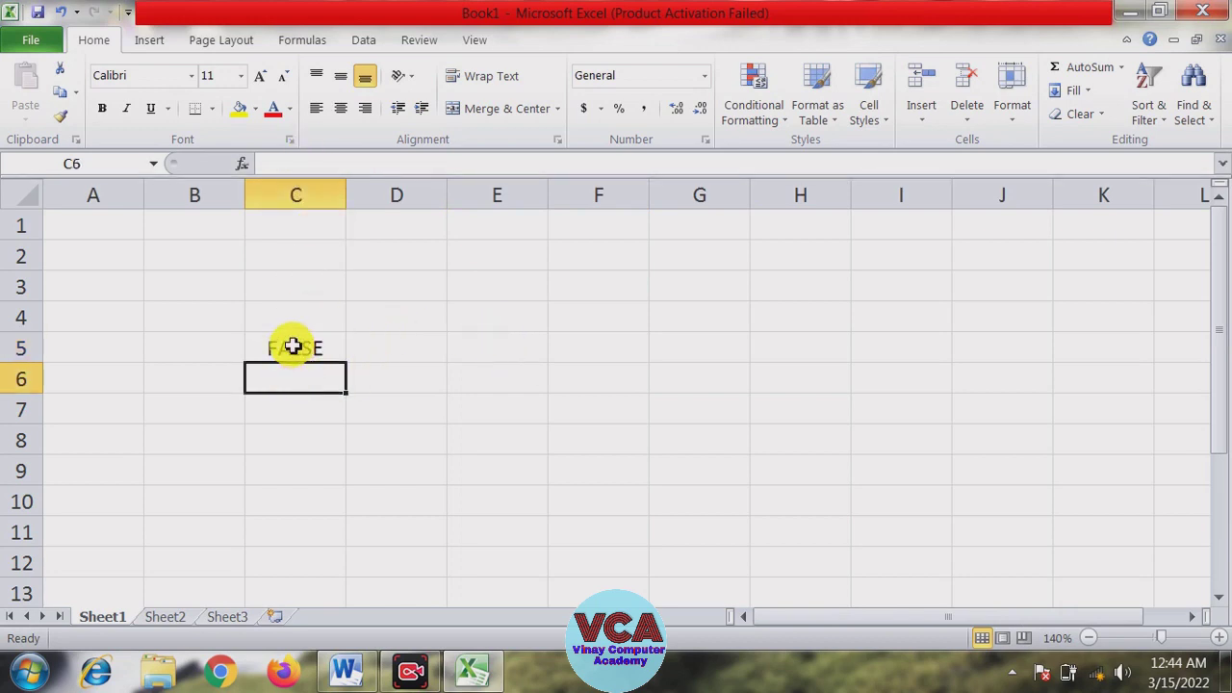
pyautogui.click(289, 344)
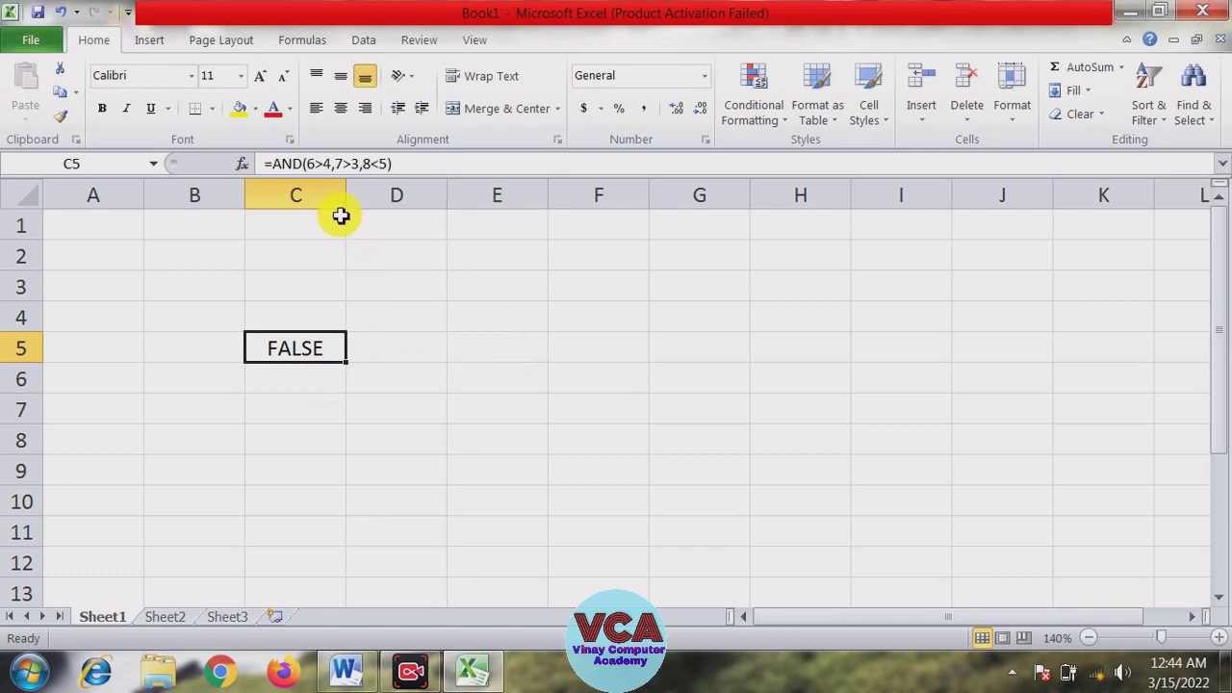
pyautogui.hotkey('ctrl', '`')
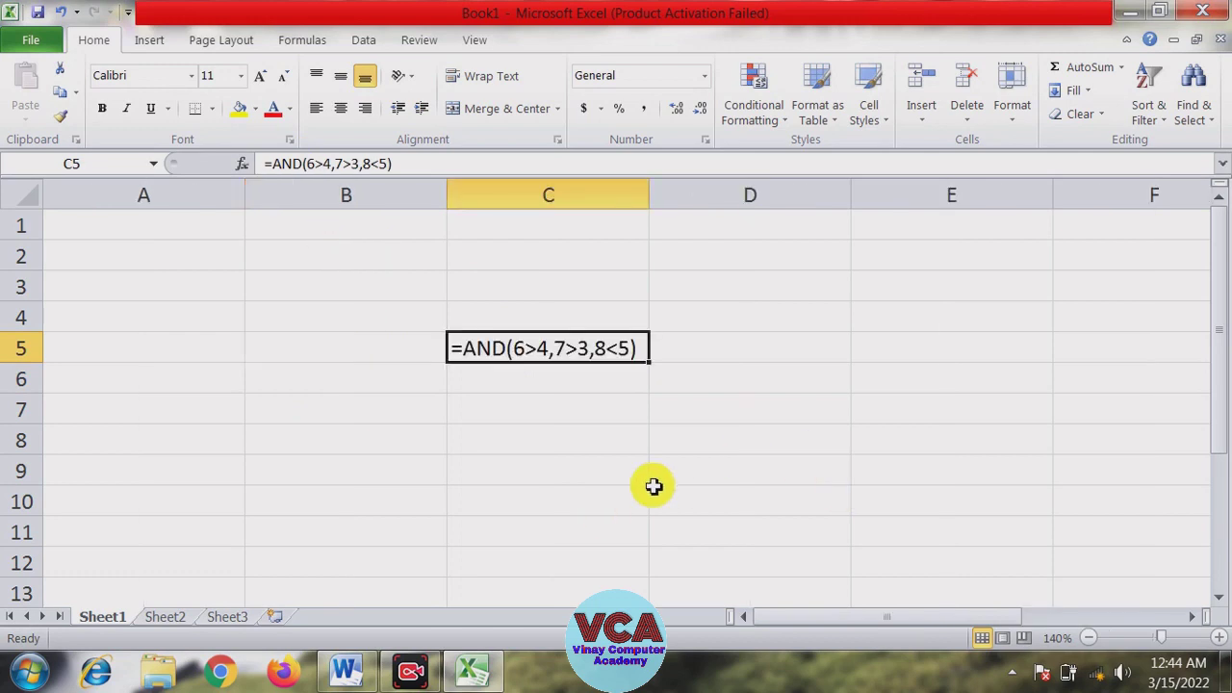
pyautogui.hotkey('ctrl', '`')
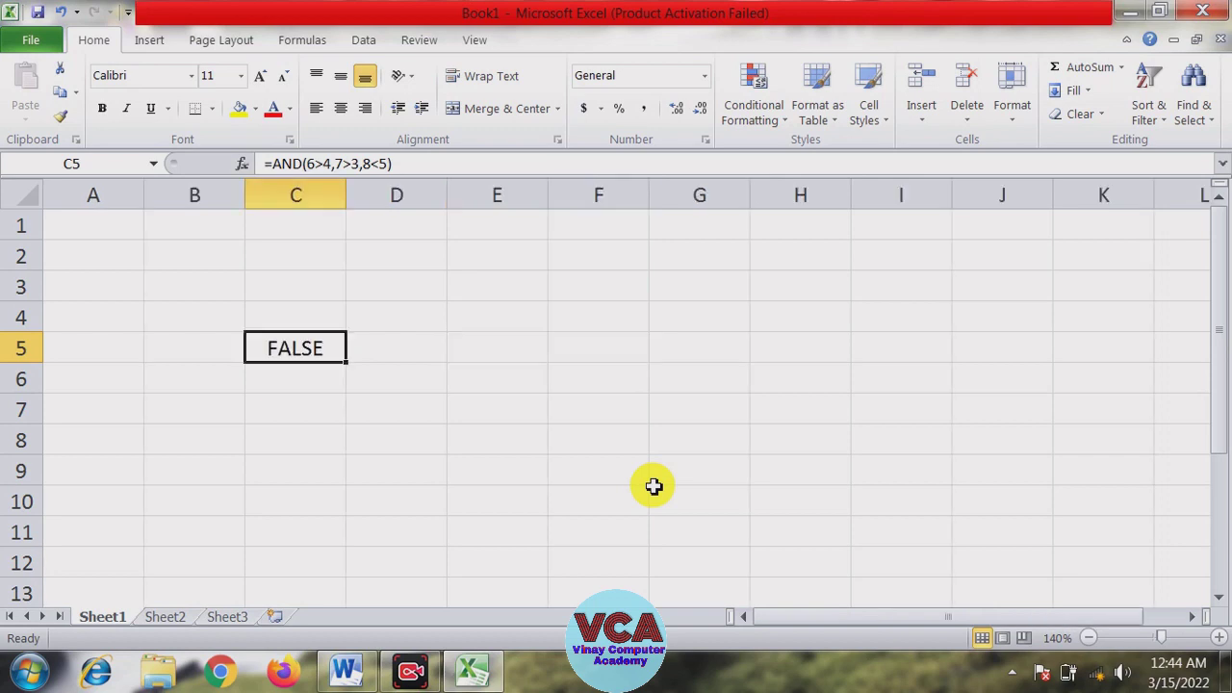
pyautogui.click(433, 404)
pyautogui.click(300, 355)
# Enter =AND(7>3,9>4,4>9) in cell C6
pyautogui.click(301, 380)
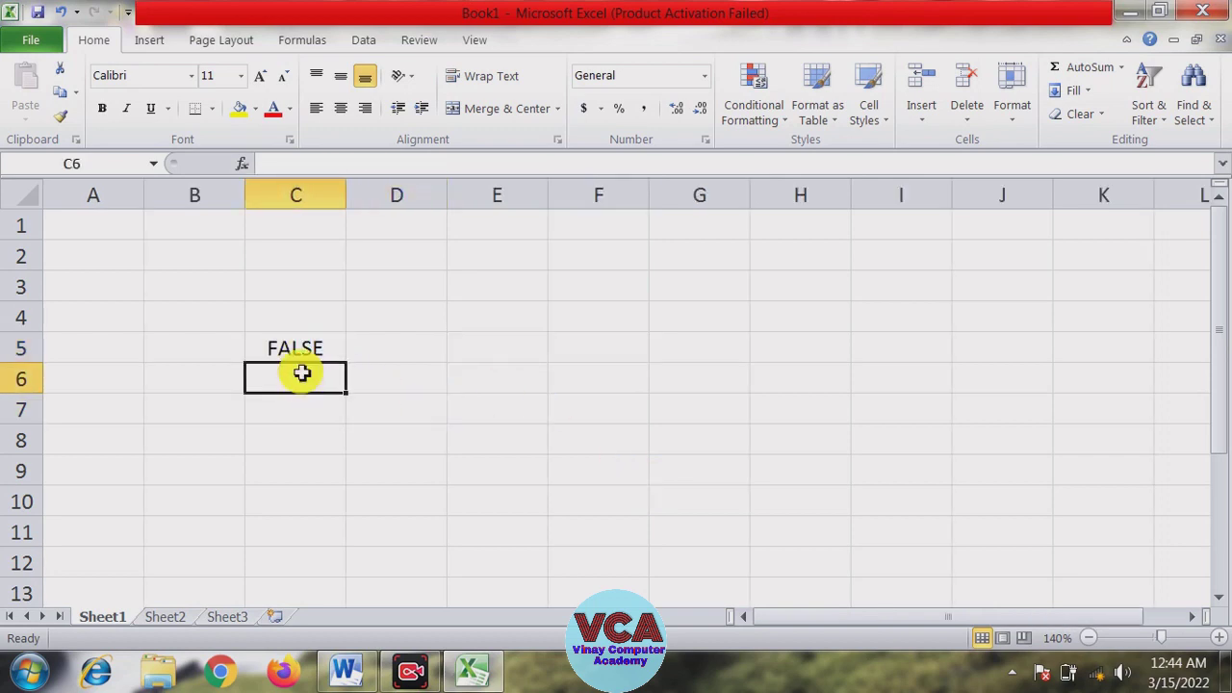
pyautogui.write('=an')
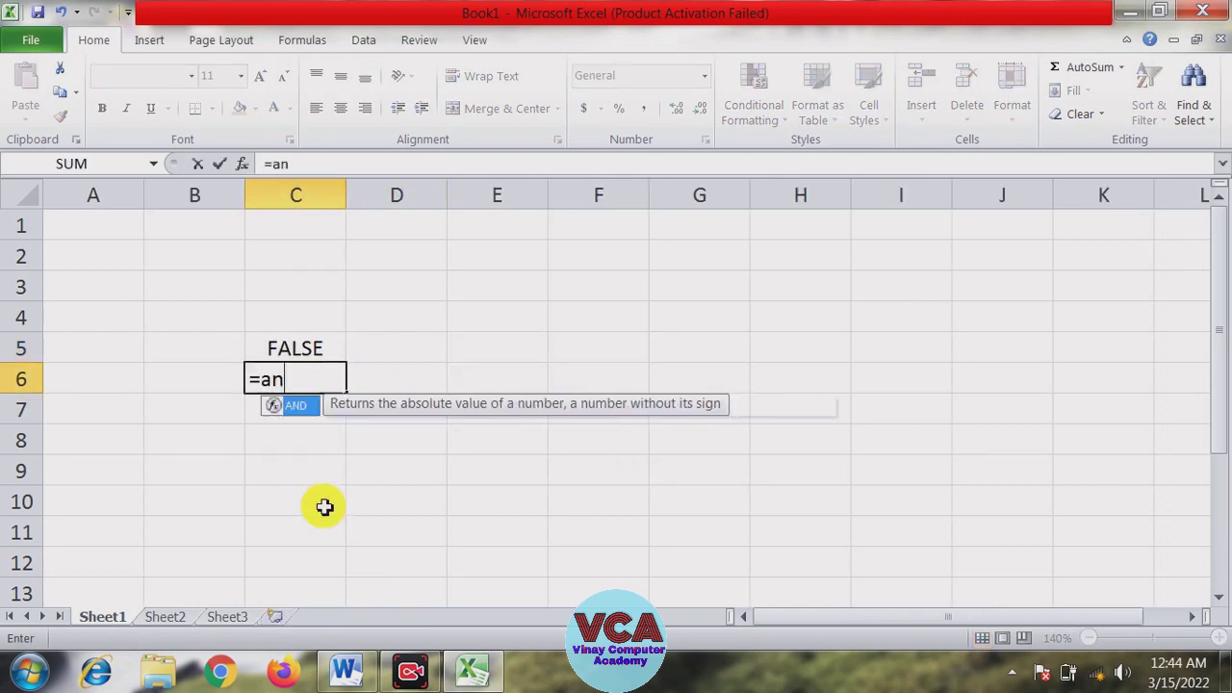
pyautogui.write('d(')
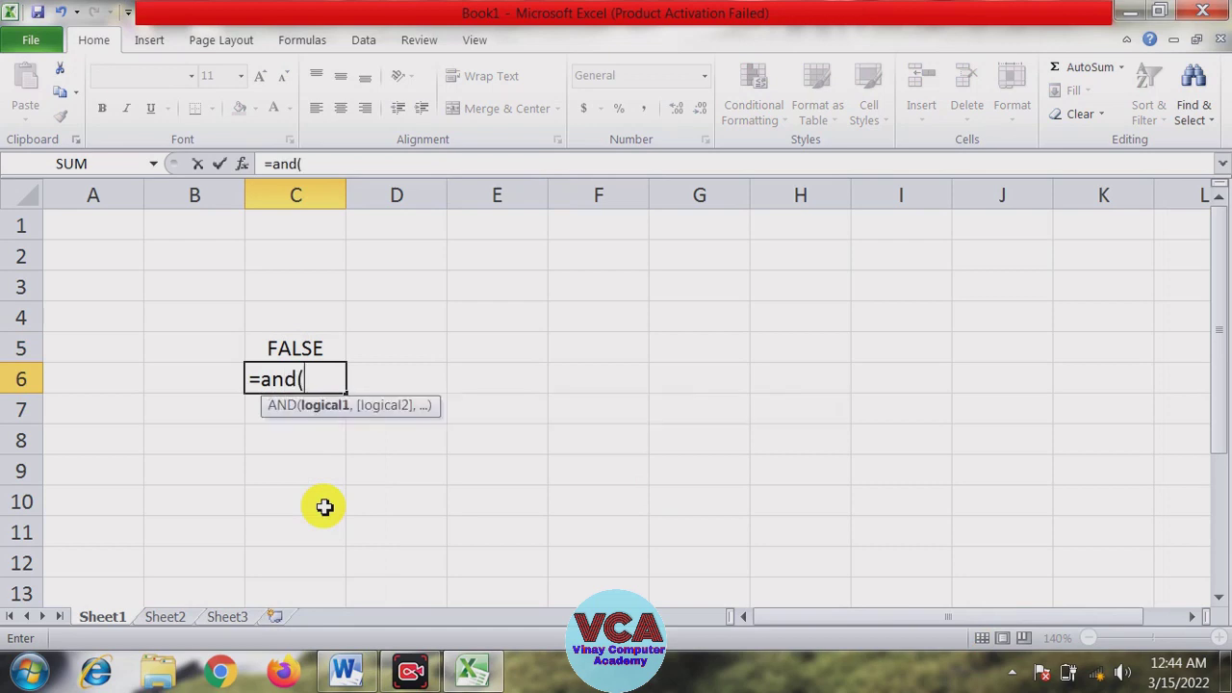
pyautogui.write('7')
pyautogui.write('>3')
pyautogui.write(',9')
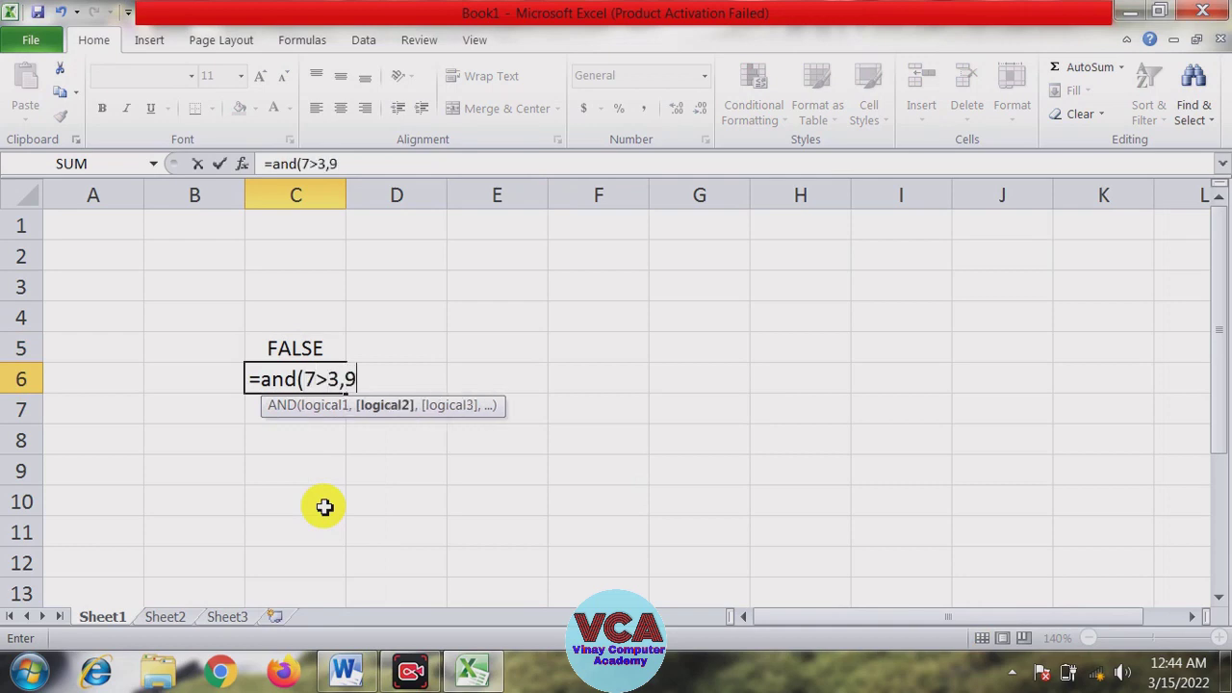
pyautogui.write('>4')
pyautogui.write(',')
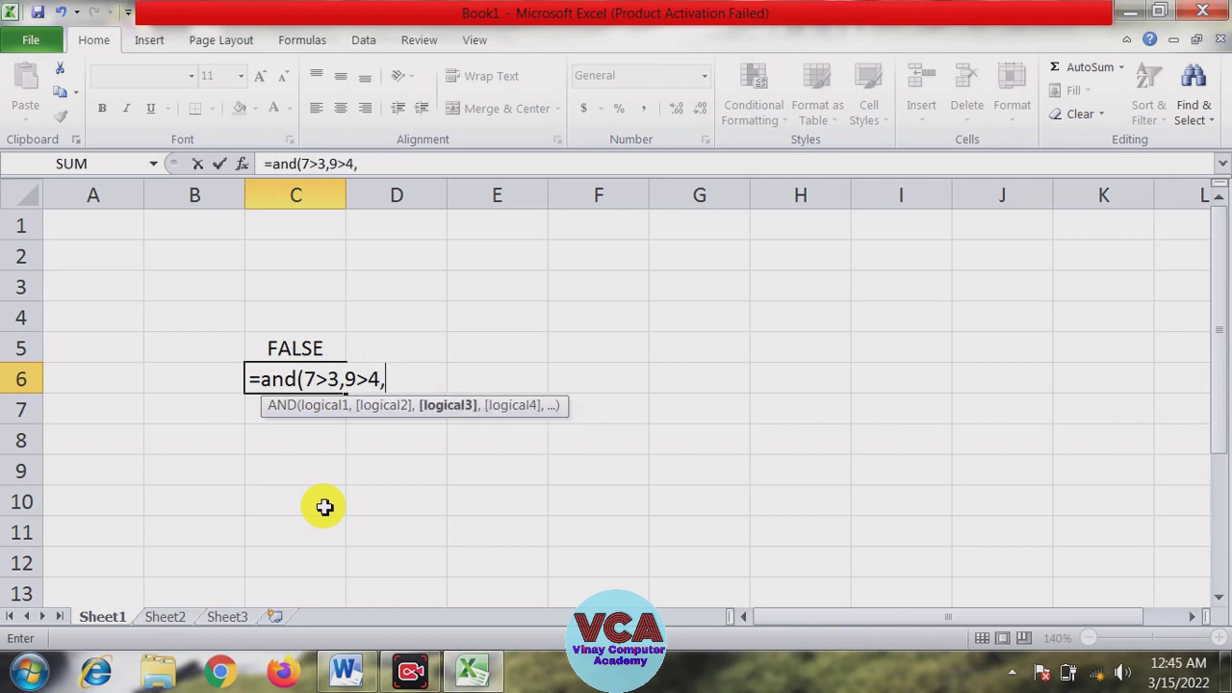
pyautogui.write('4>9')
pyautogui.write(')')
pyautogui.press('Return')
pyautogui.press('Up')
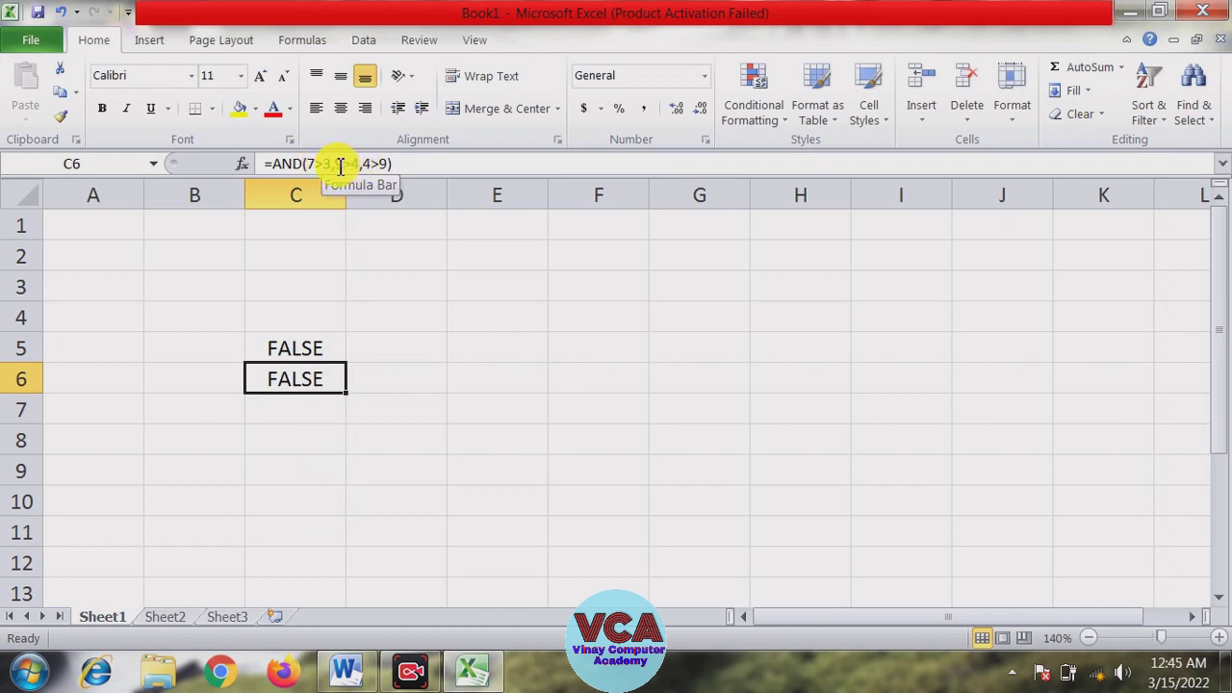
# Change C6's last condition to 4<9 so the formula returns TRUE
pyautogui.click(376, 163)
pyautogui.click(376, 162)
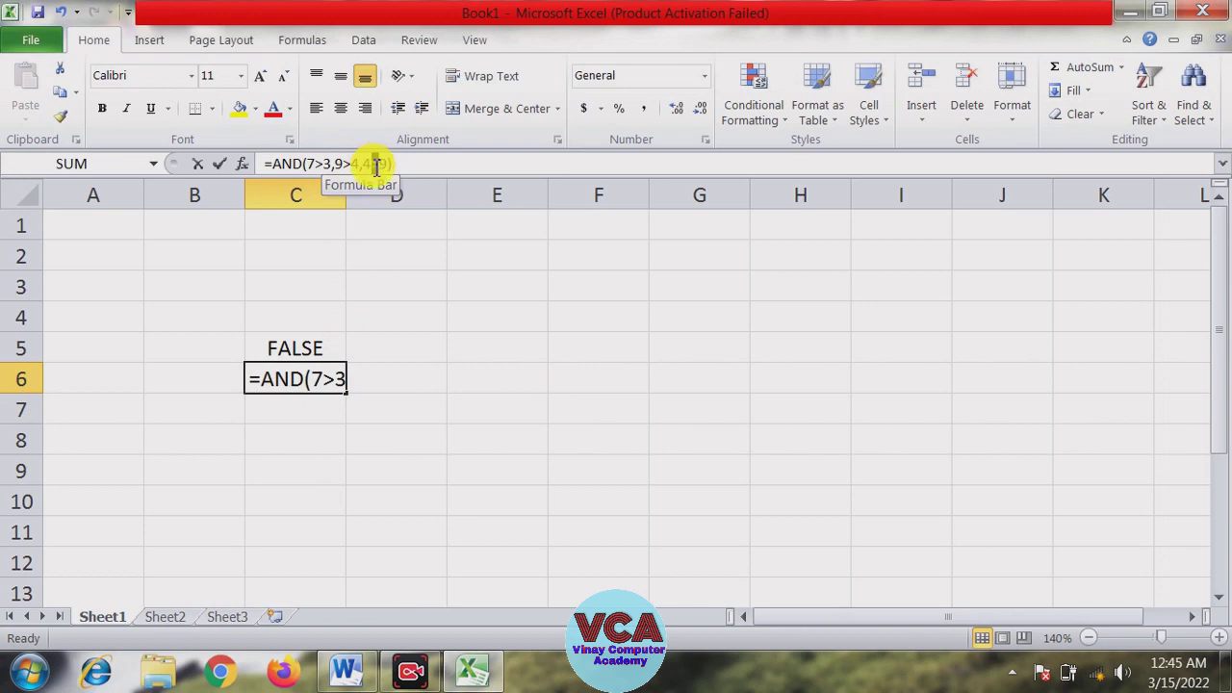
pyautogui.write('?<')
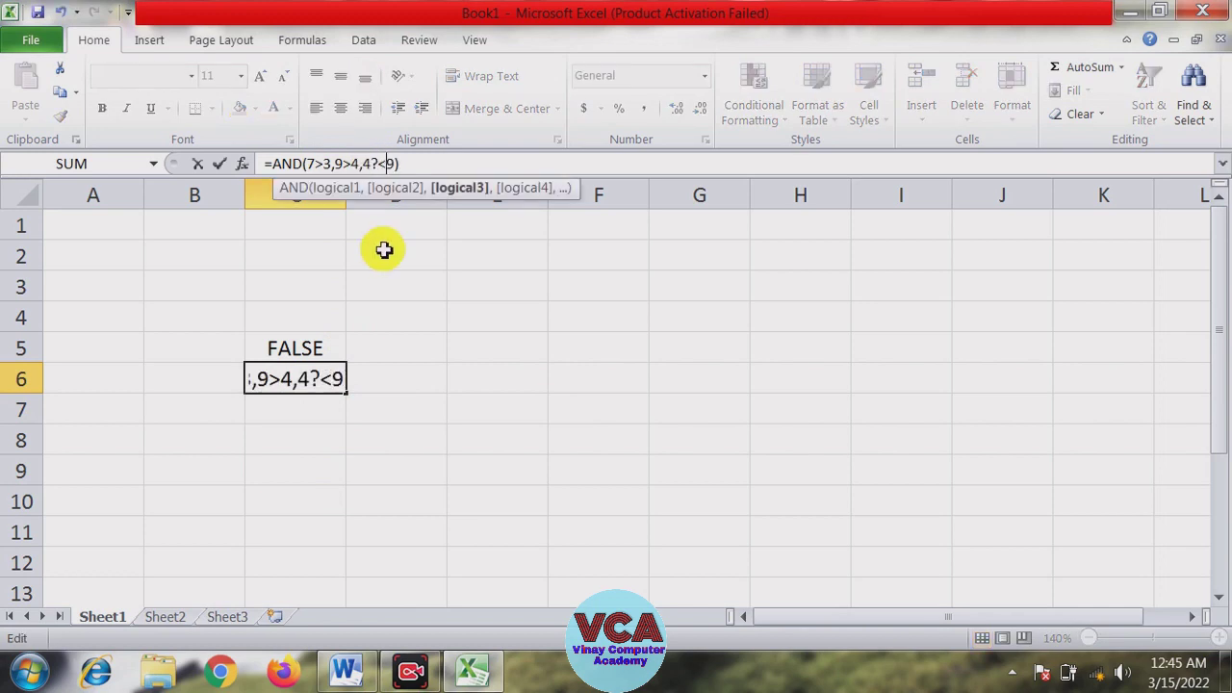
pyautogui.press('BackSpace')
pyautogui.press('BackSpace')
pyautogui.write('<')
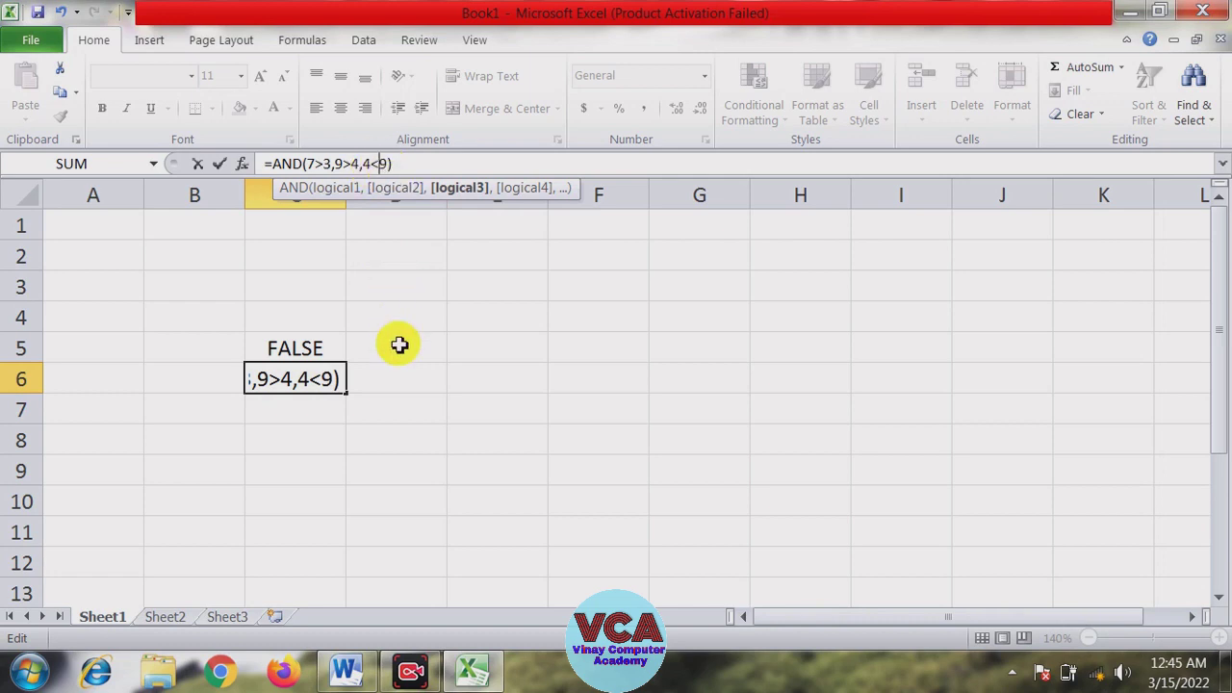
pyautogui.press('Return')
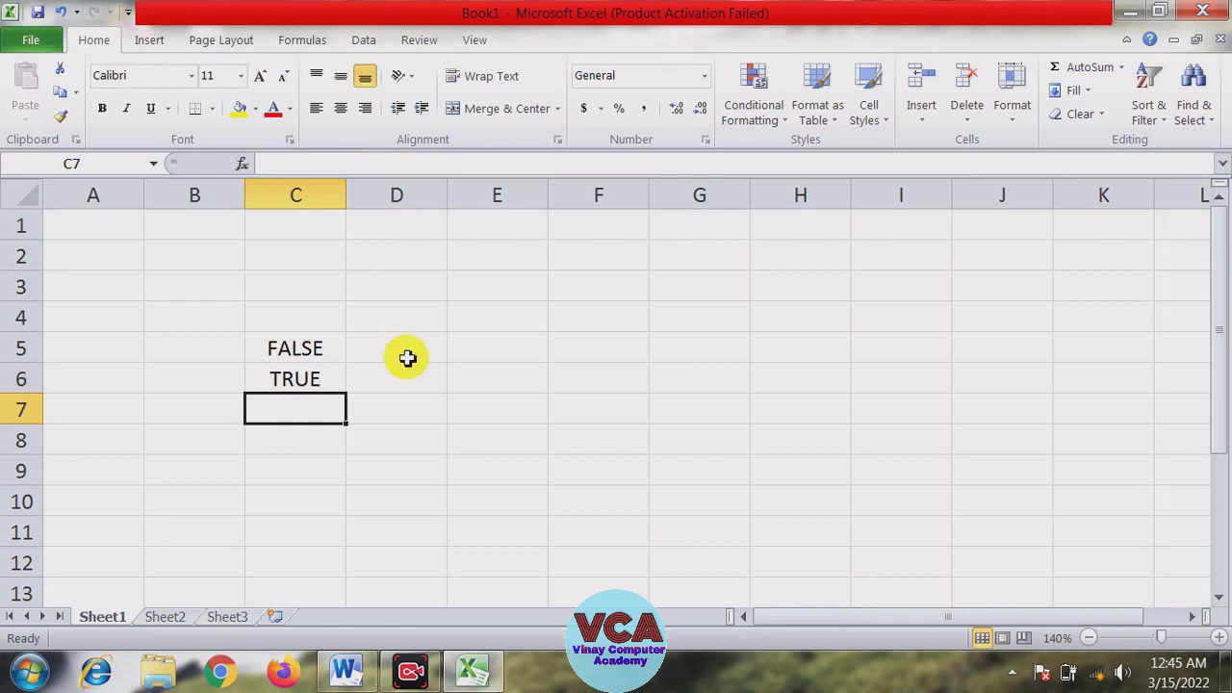
pyautogui.click(356, 671)
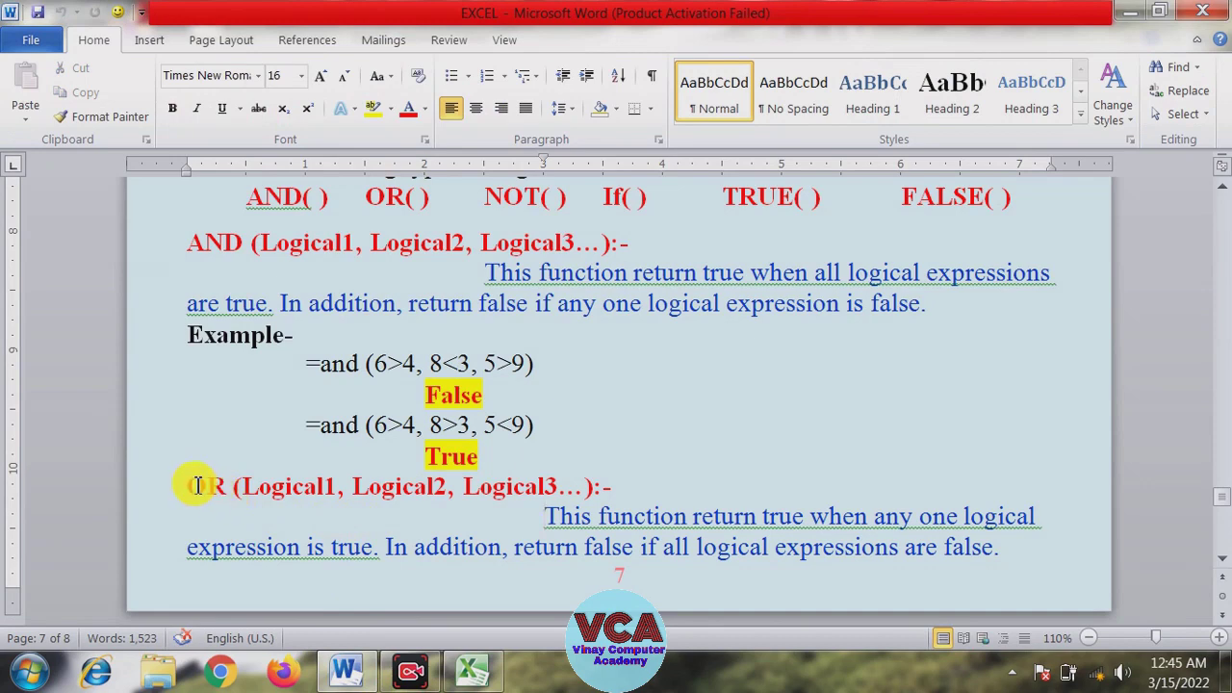
pyautogui.moveTo(187, 486); pyautogui.dragTo(228, 487)
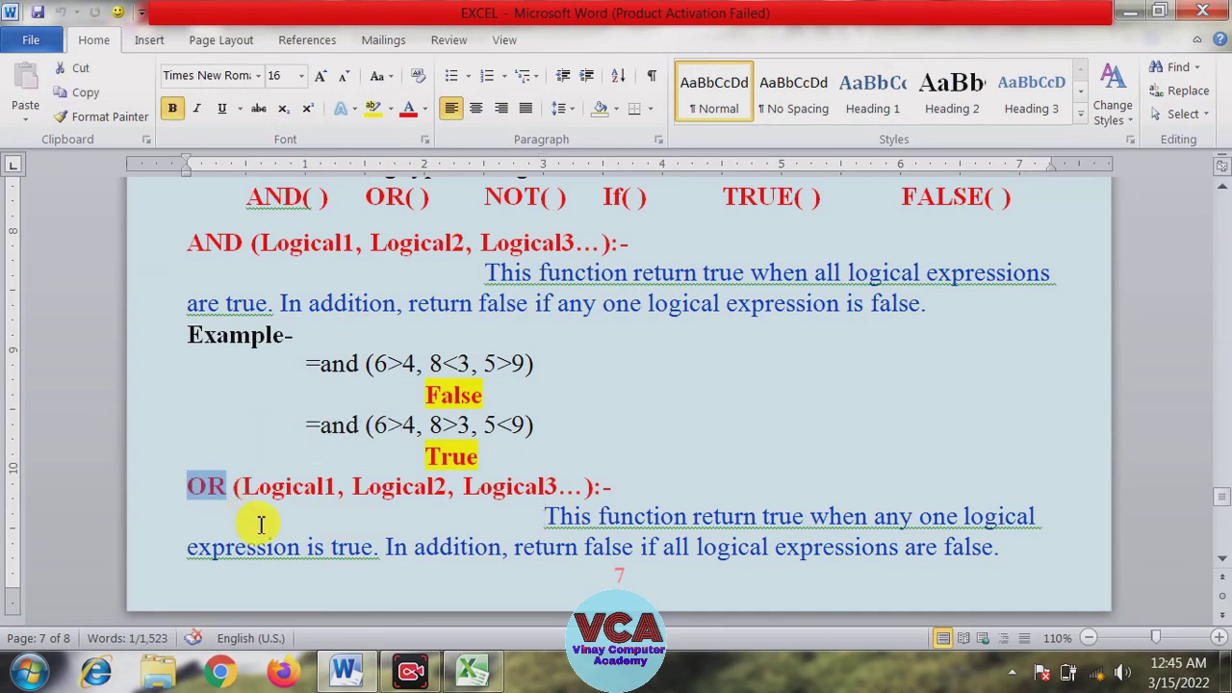
pyautogui.click(1221, 562)
pyautogui.scroll(-1, 1221, 564)
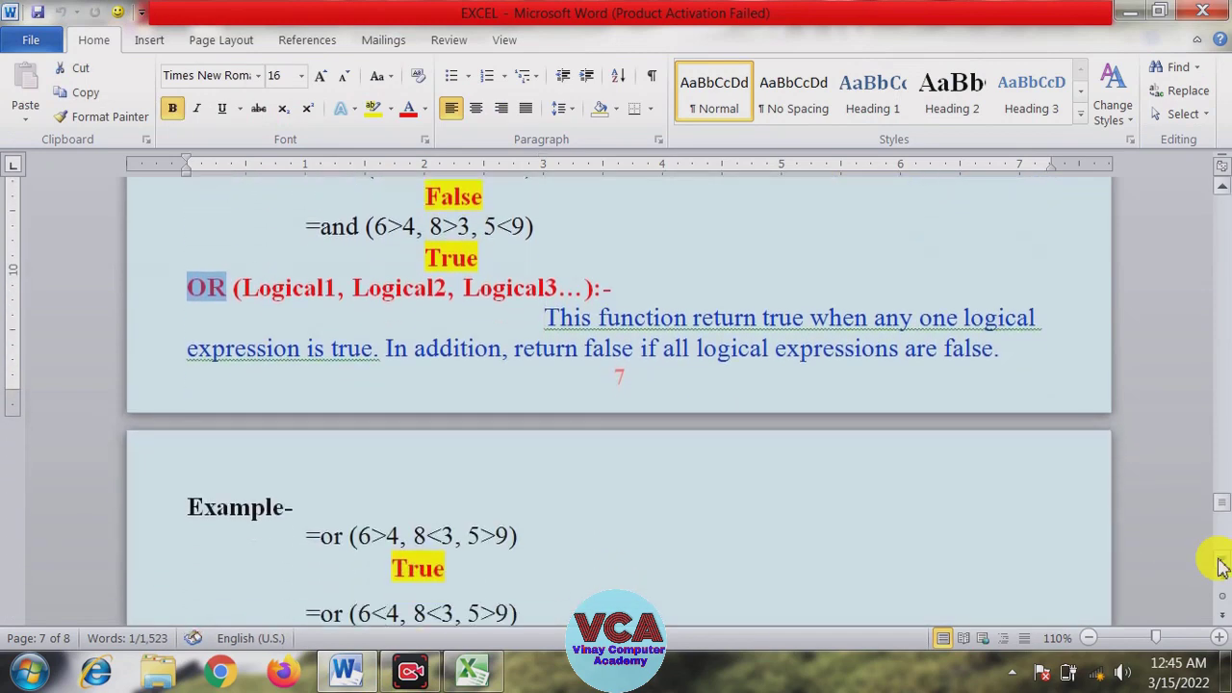
pyautogui.scroll(-3, 1220, 564)
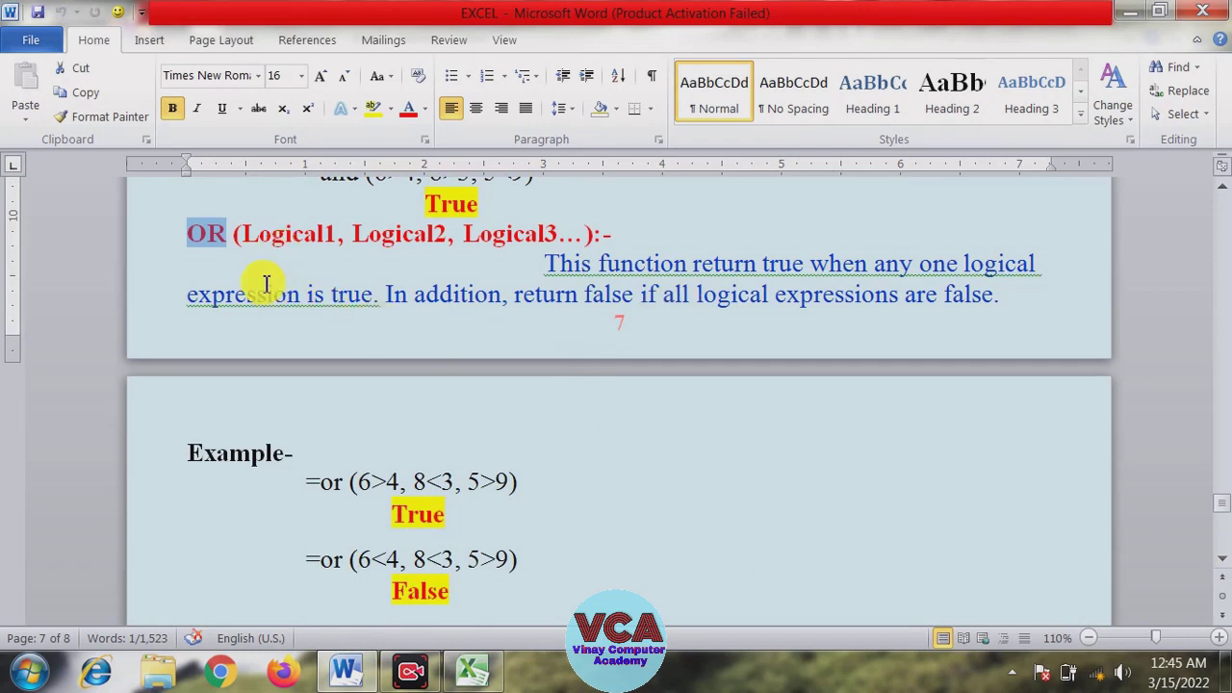
pyautogui.moveTo(575, 263)
pyautogui.mouseDown()
pyautogui.moveTo(778, 269)
pyautogui.moveTo(465, 267)
pyautogui.moveTo(385, 302)
pyautogui.mouseUp()
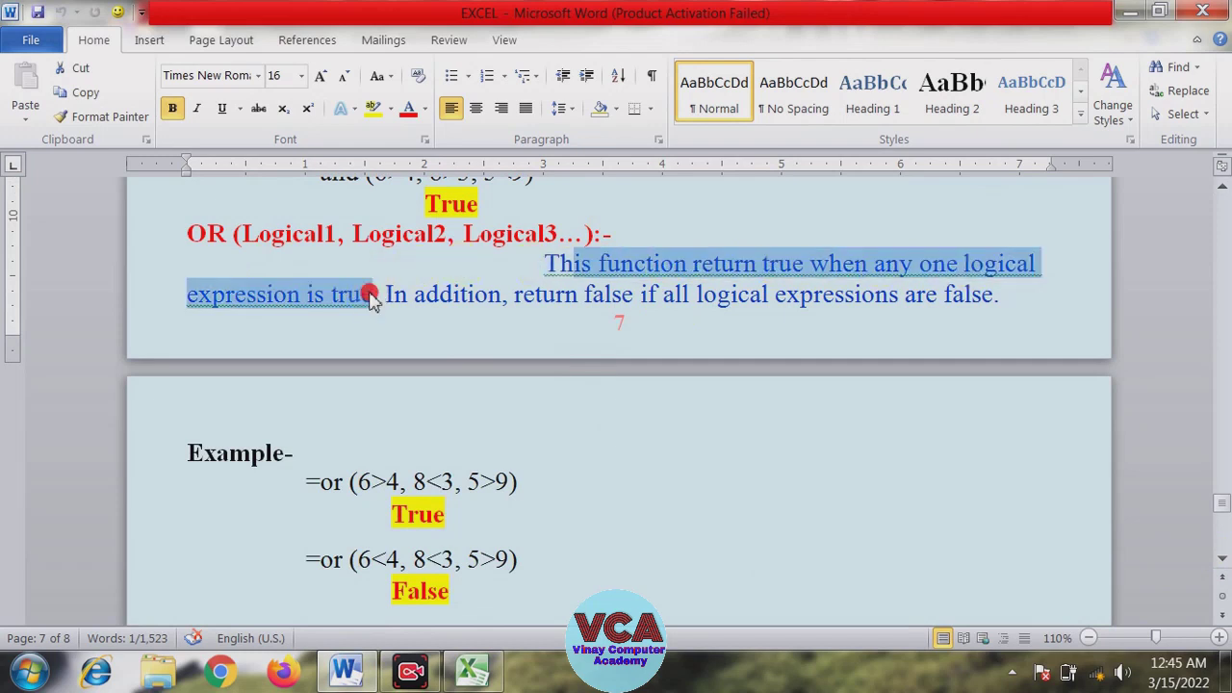
pyautogui.doubleClick(788, 267)
pyautogui.click(813, 269)
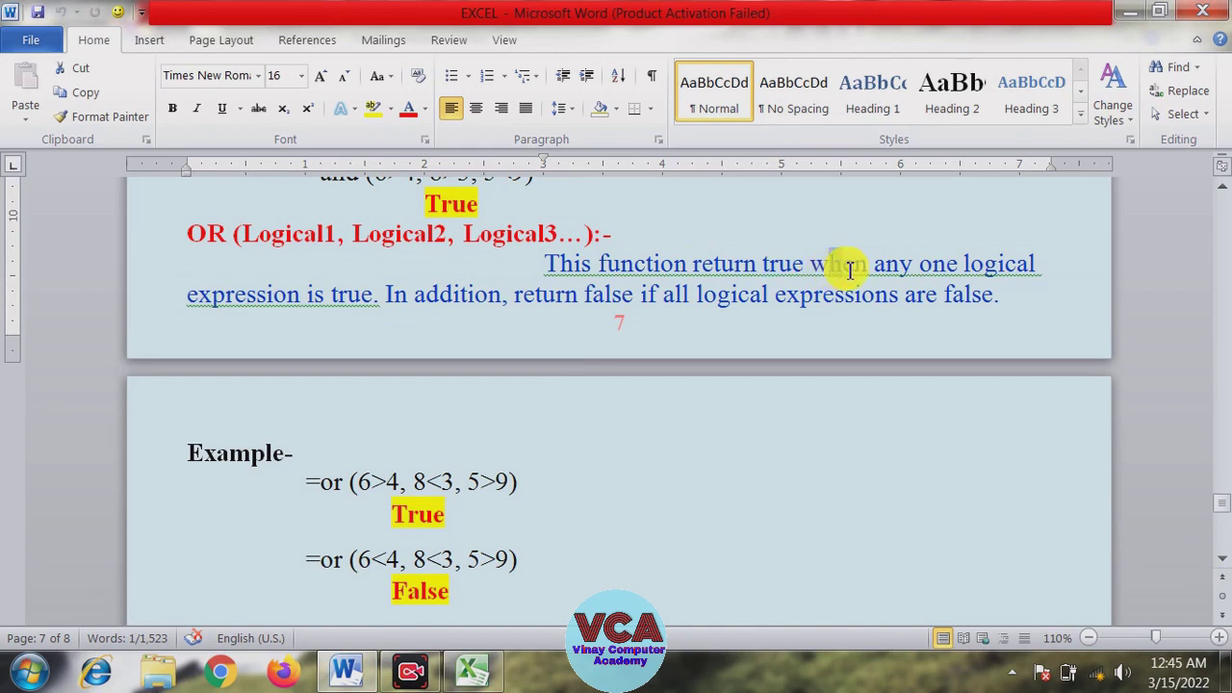
pyautogui.moveTo(884, 270); pyautogui.dragTo(1035, 269)
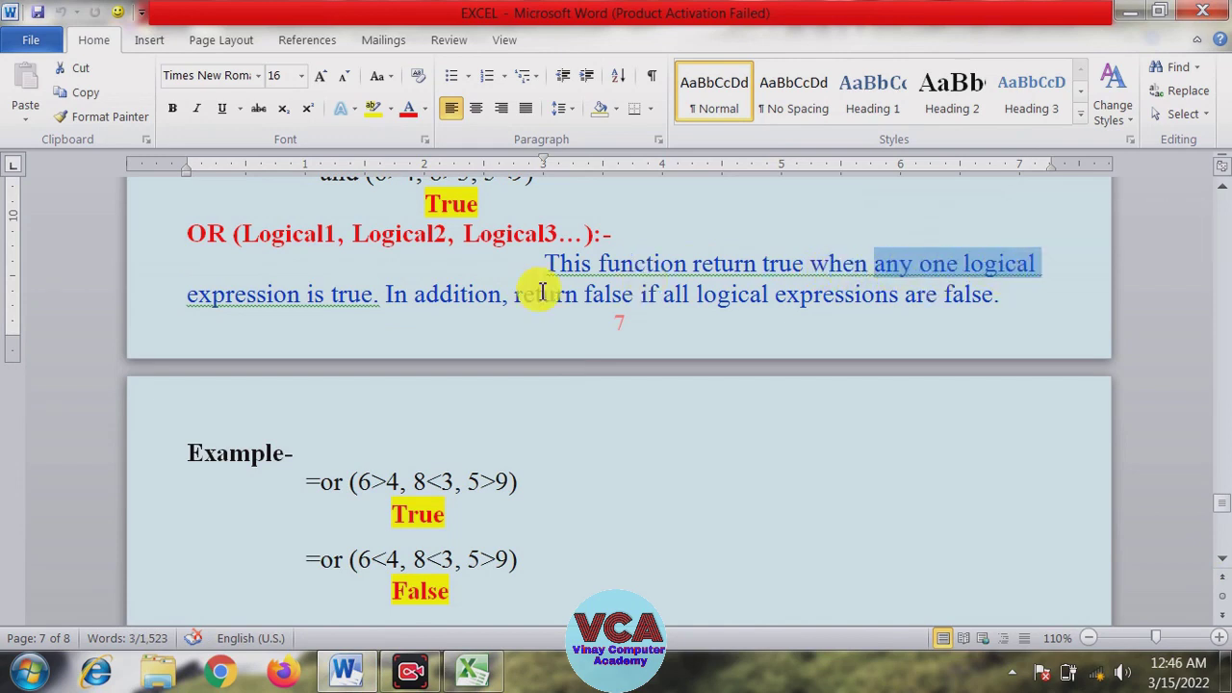
pyautogui.click(376, 295)
pyautogui.moveTo(376, 295); pyautogui.dragTo(332, 296)
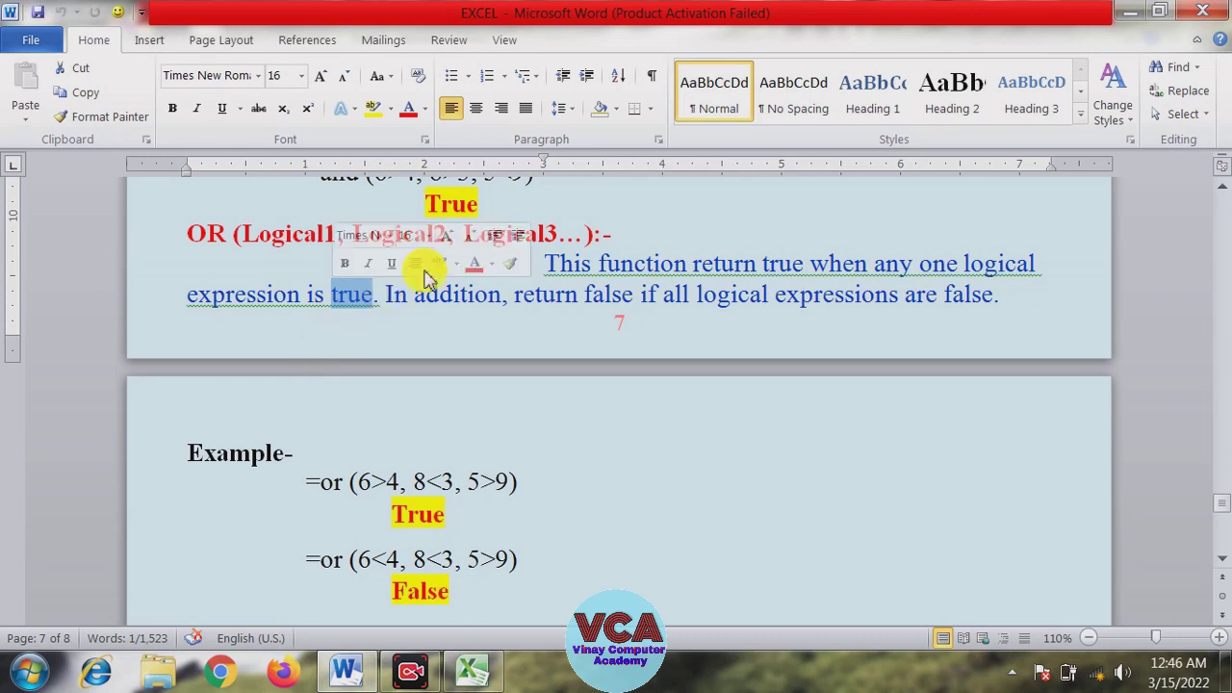
pyautogui.click(454, 298)
pyautogui.click(524, 296)
pyautogui.moveTo(531, 299); pyautogui.dragTo(665, 298)
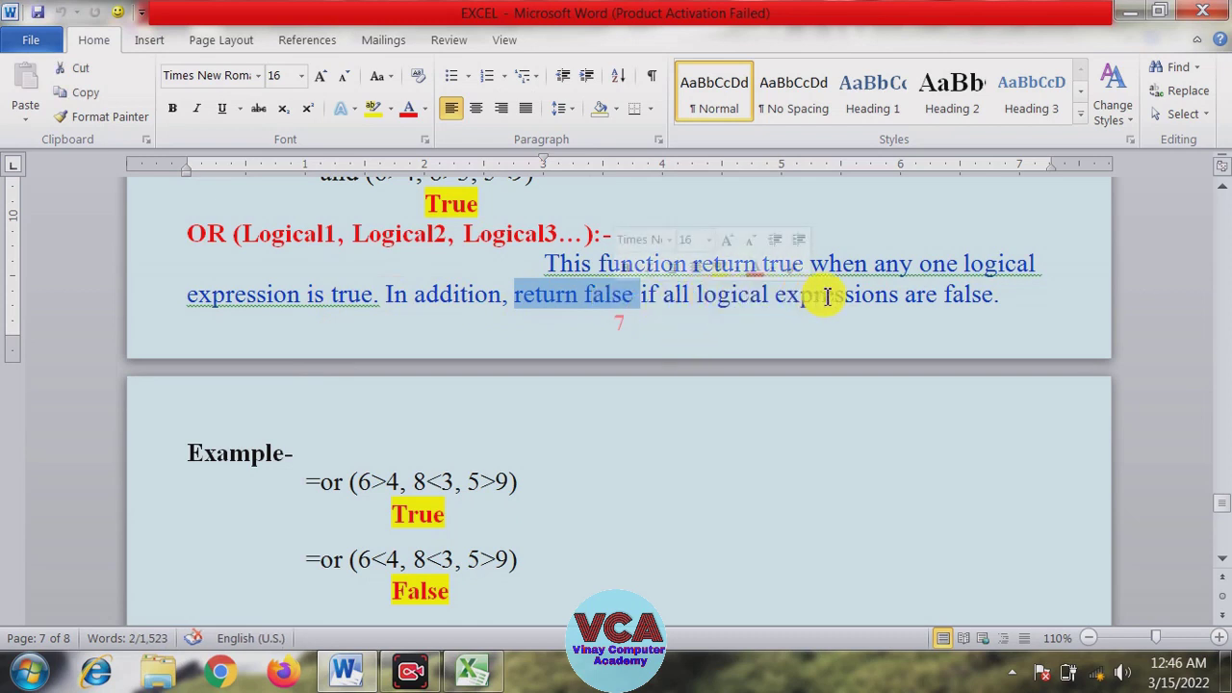
pyautogui.moveTo(993, 298); pyautogui.dragTo(919, 305)
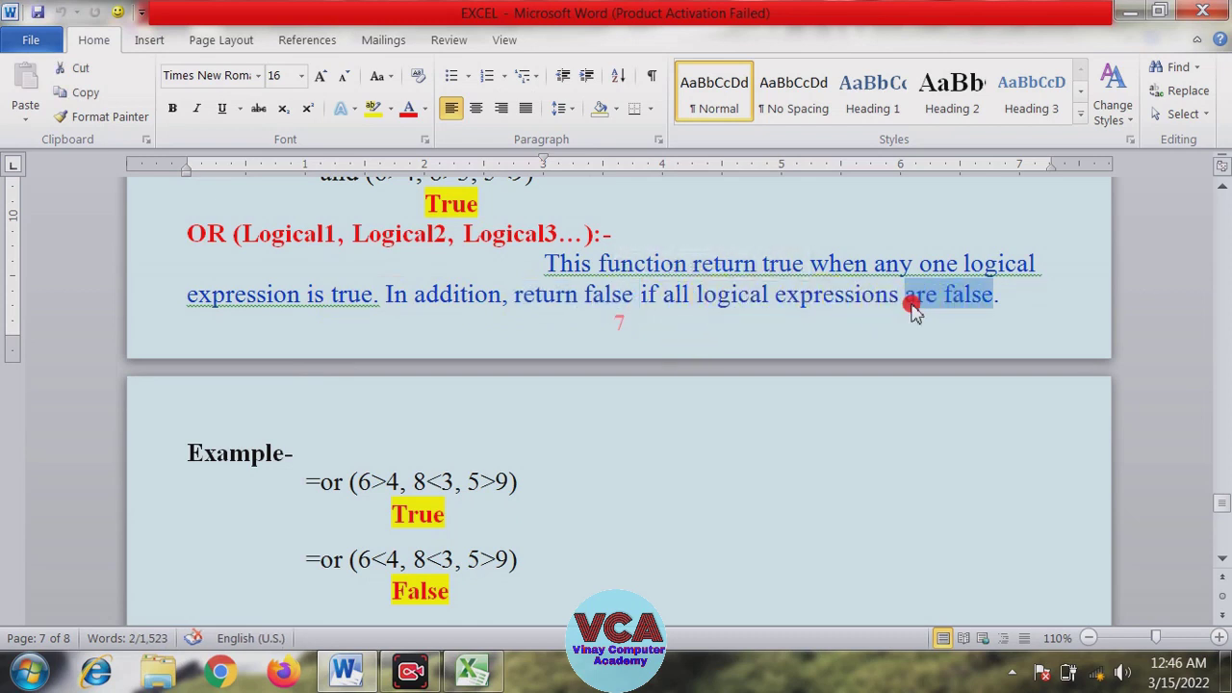
pyautogui.moveTo(771, 296); pyautogui.dragTo(663, 298)
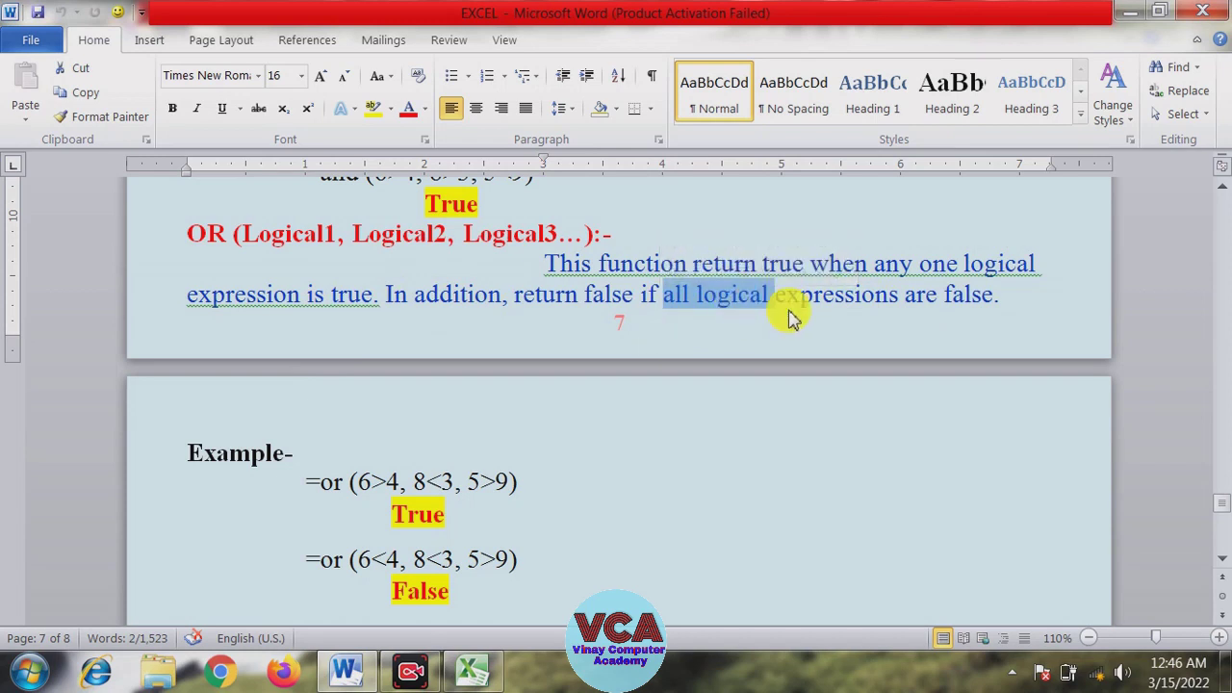
pyautogui.moveTo(994, 296); pyautogui.dragTo(919, 294)
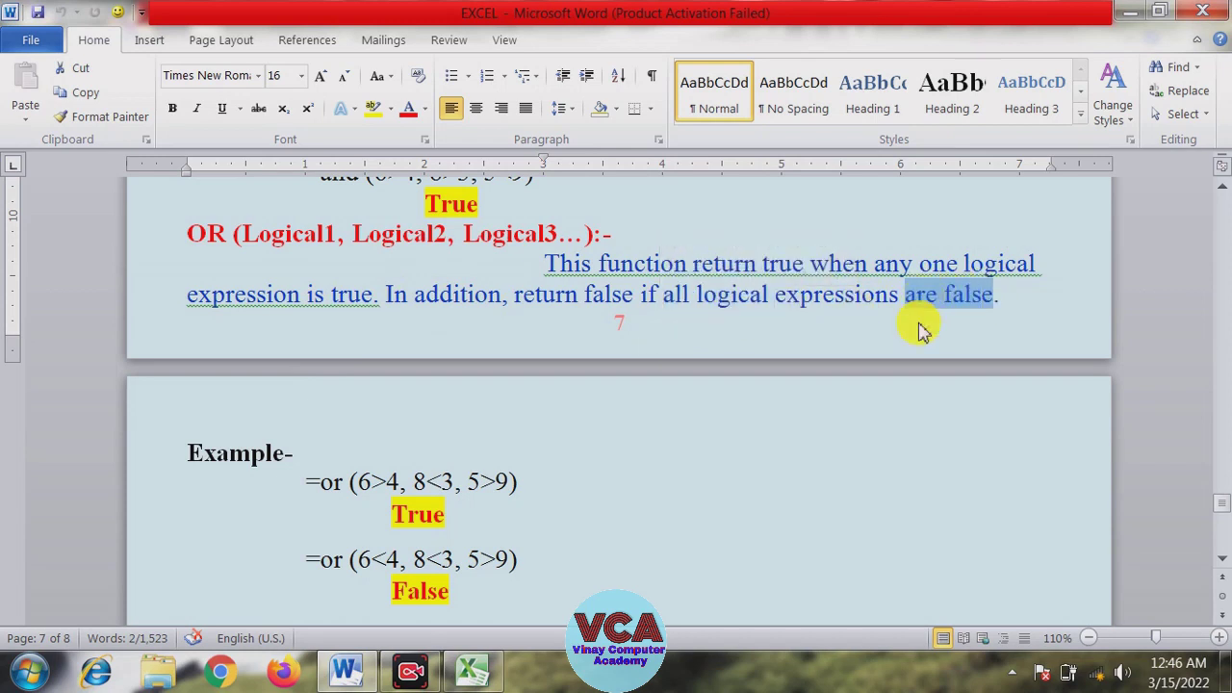
pyautogui.moveTo(625, 300); pyautogui.dragTo(527, 295)
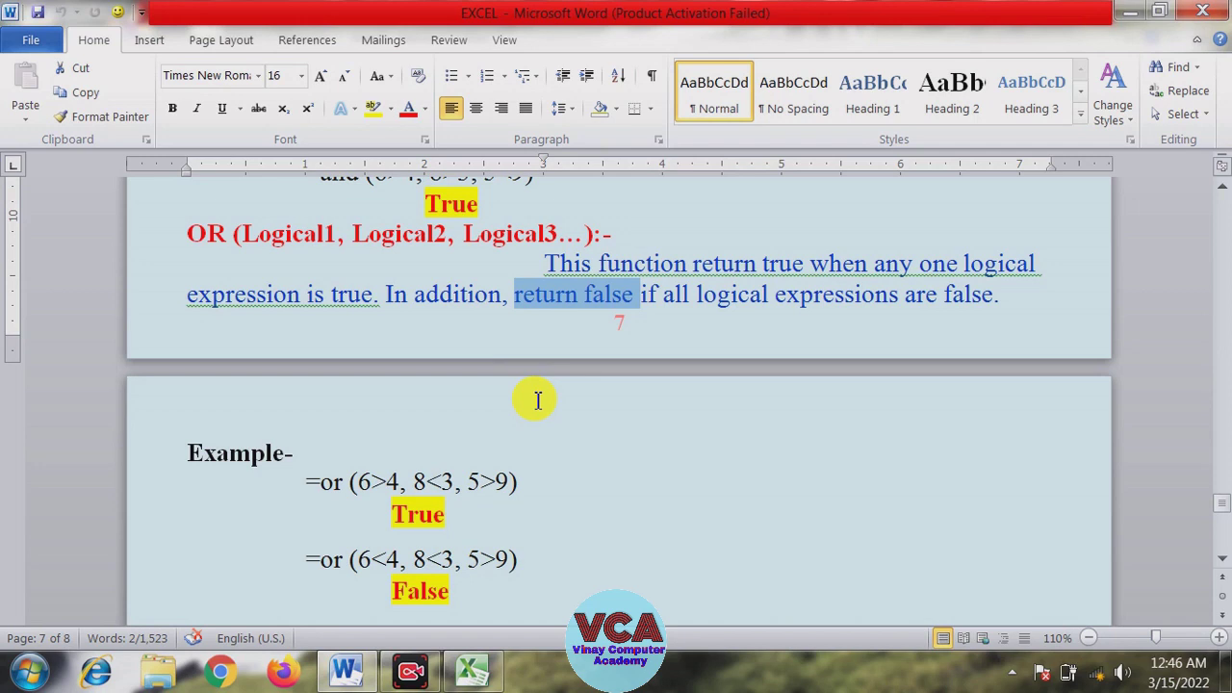
# Scroll to the OR examples and highlight 6>4, 8<3 and 5>9 in the first one
pyautogui.click(1222, 558)
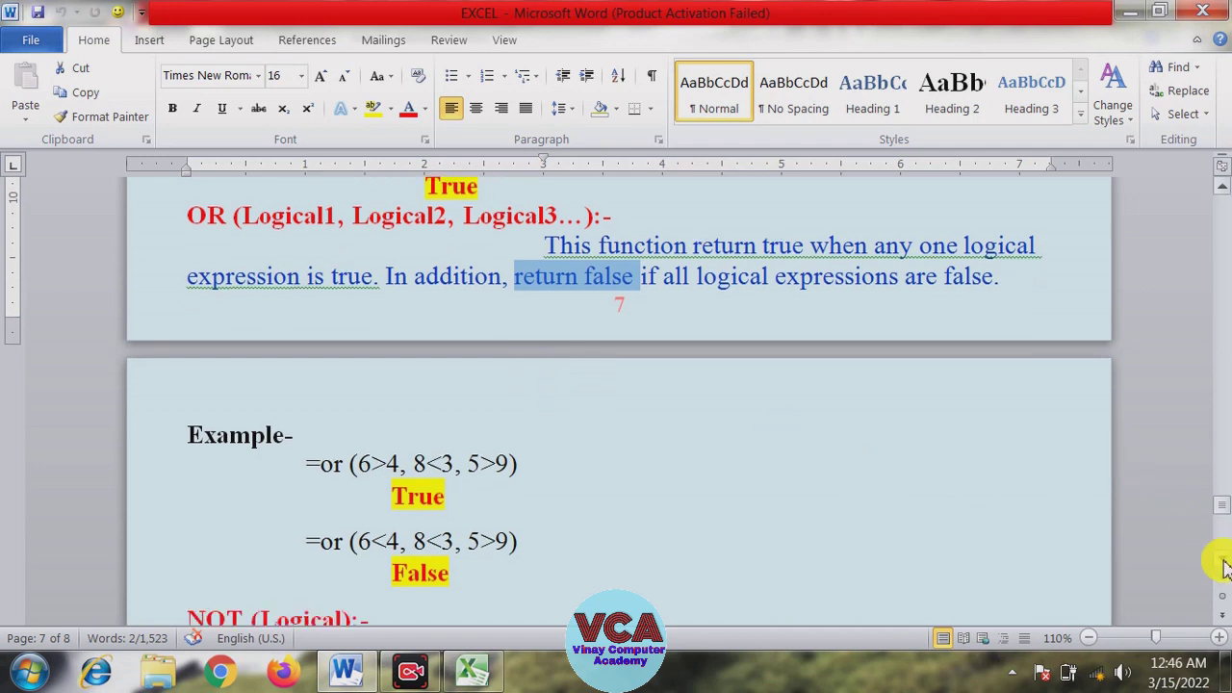
pyautogui.scroll(-3, 1223, 563)
pyautogui.scroll(-2, 1213, 561)
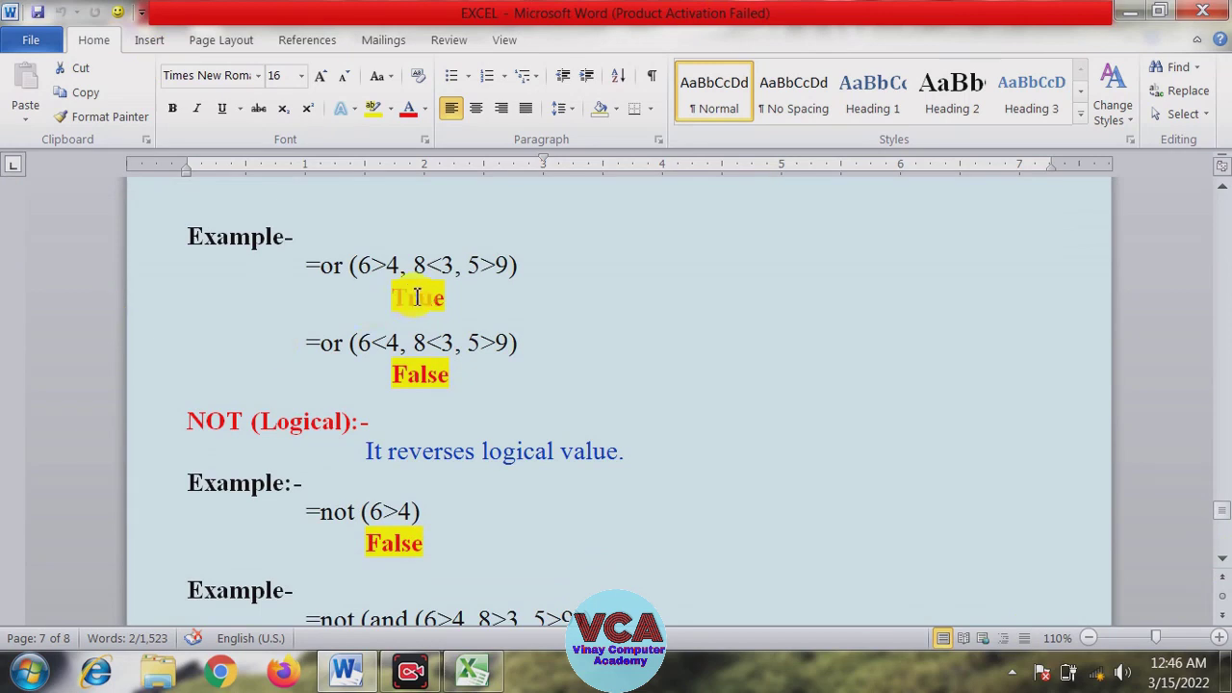
pyautogui.moveTo(398, 265); pyautogui.dragTo(308, 267)
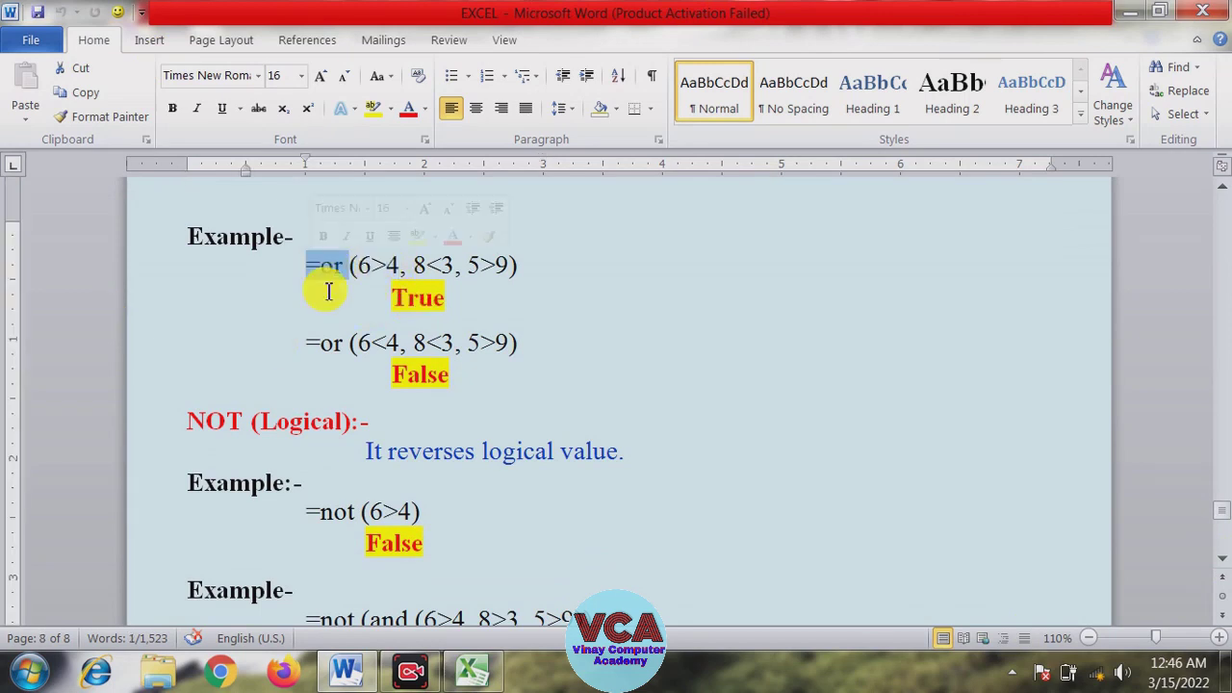
pyautogui.click(339, 294)
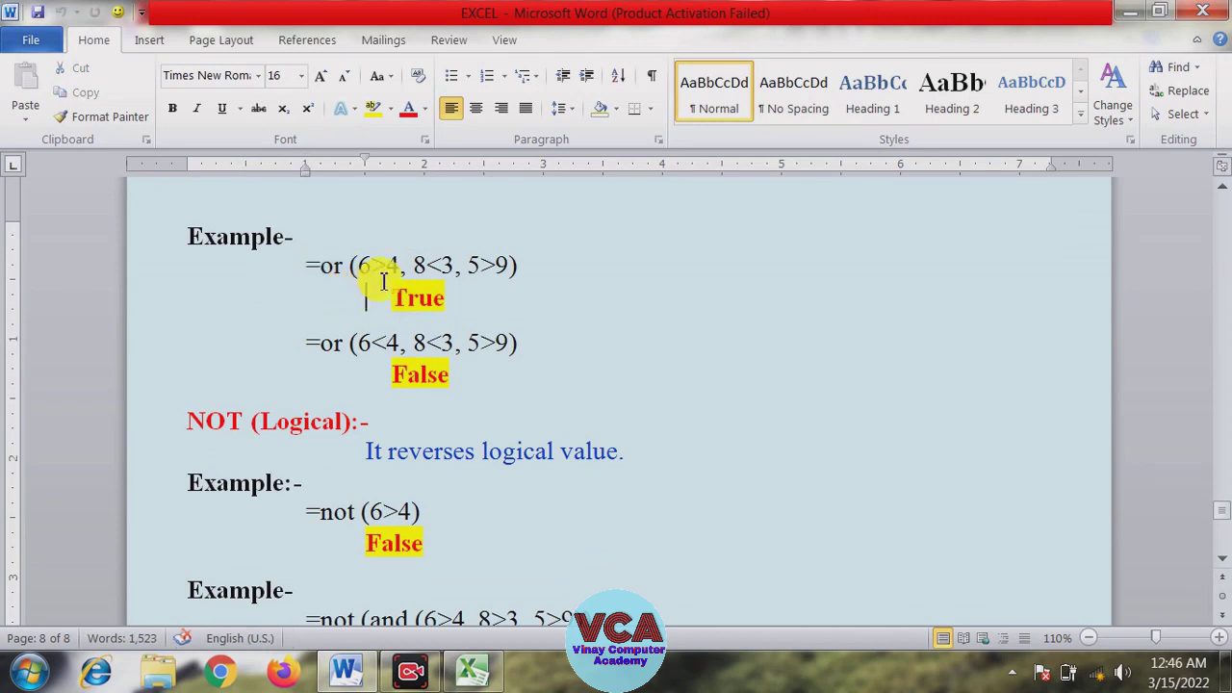
pyautogui.moveTo(399, 266); pyautogui.dragTo(366, 282)
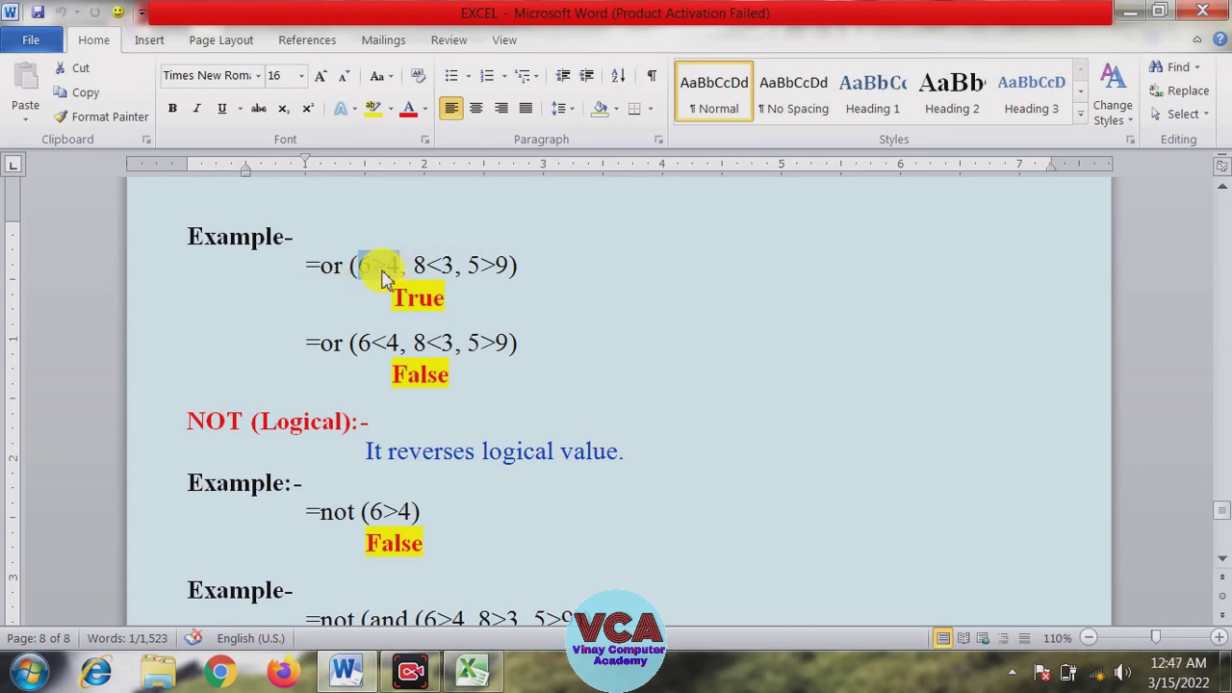
pyautogui.moveTo(457, 267)
pyautogui.mouseDown()
pyautogui.moveTo(414, 270)
pyautogui.moveTo(481, 268)
pyautogui.mouseUp()
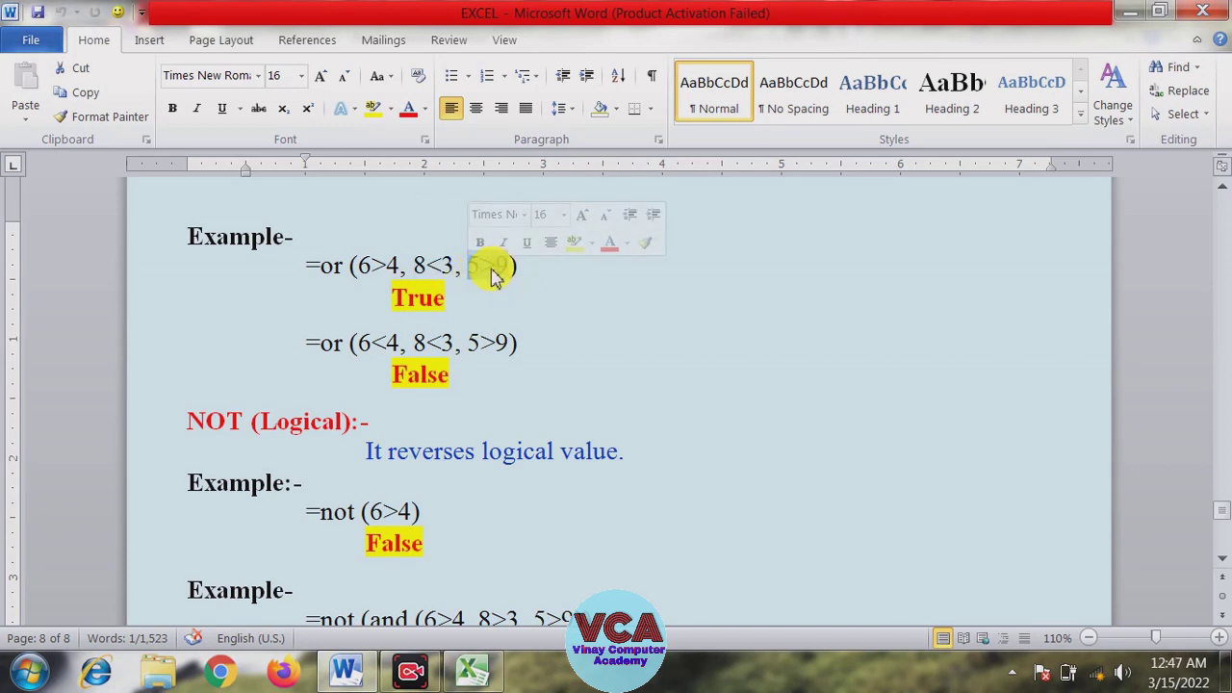
pyautogui.moveTo(503, 264); pyautogui.dragTo(359, 266)
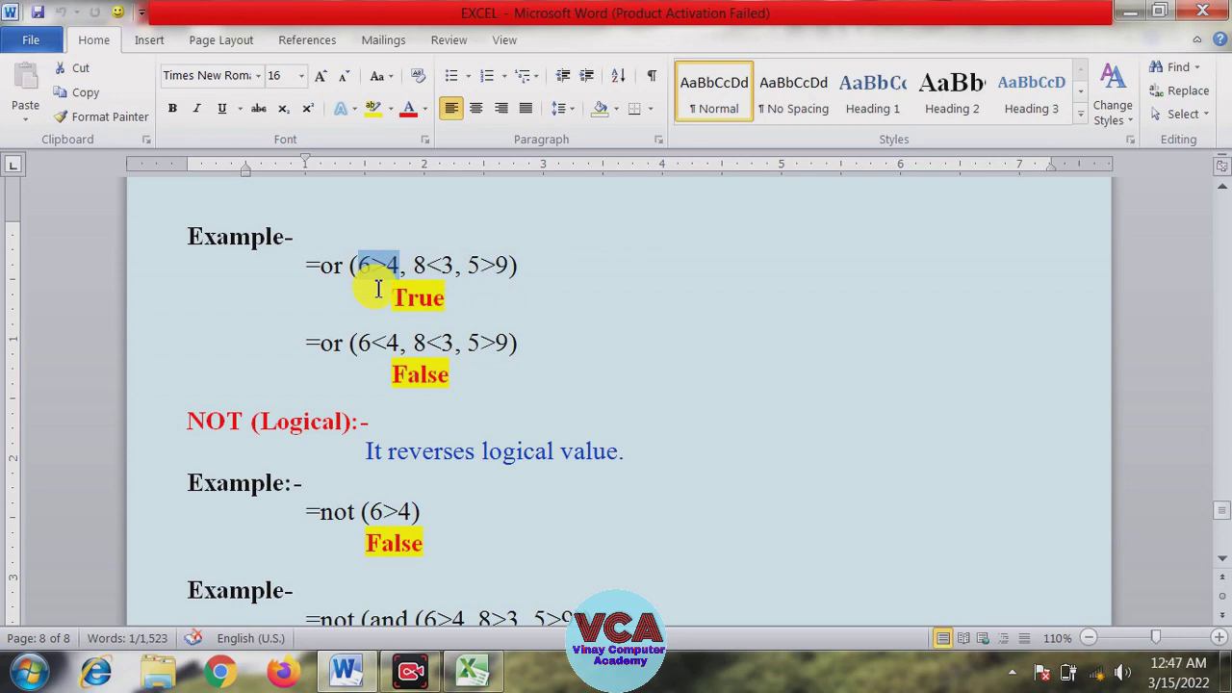
# Highlight 6>4 again, then 6<4 in the second OR example
pyautogui.click(481, 267)
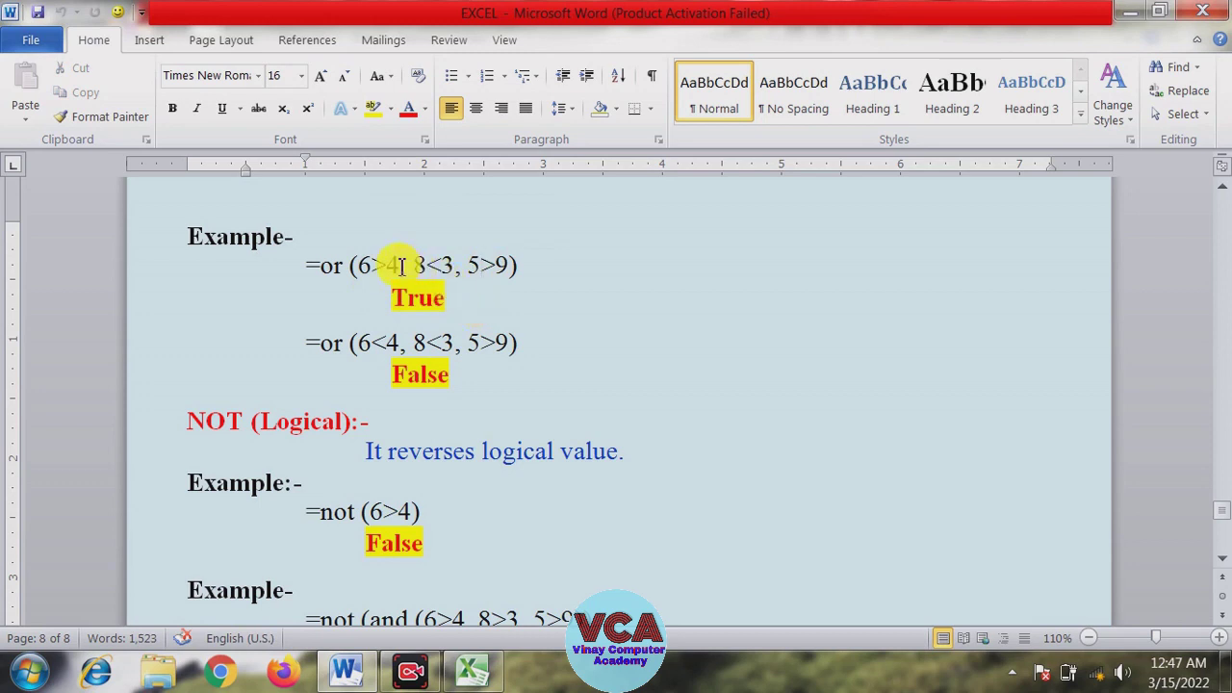
pyautogui.moveTo(400, 266); pyautogui.dragTo(358, 267)
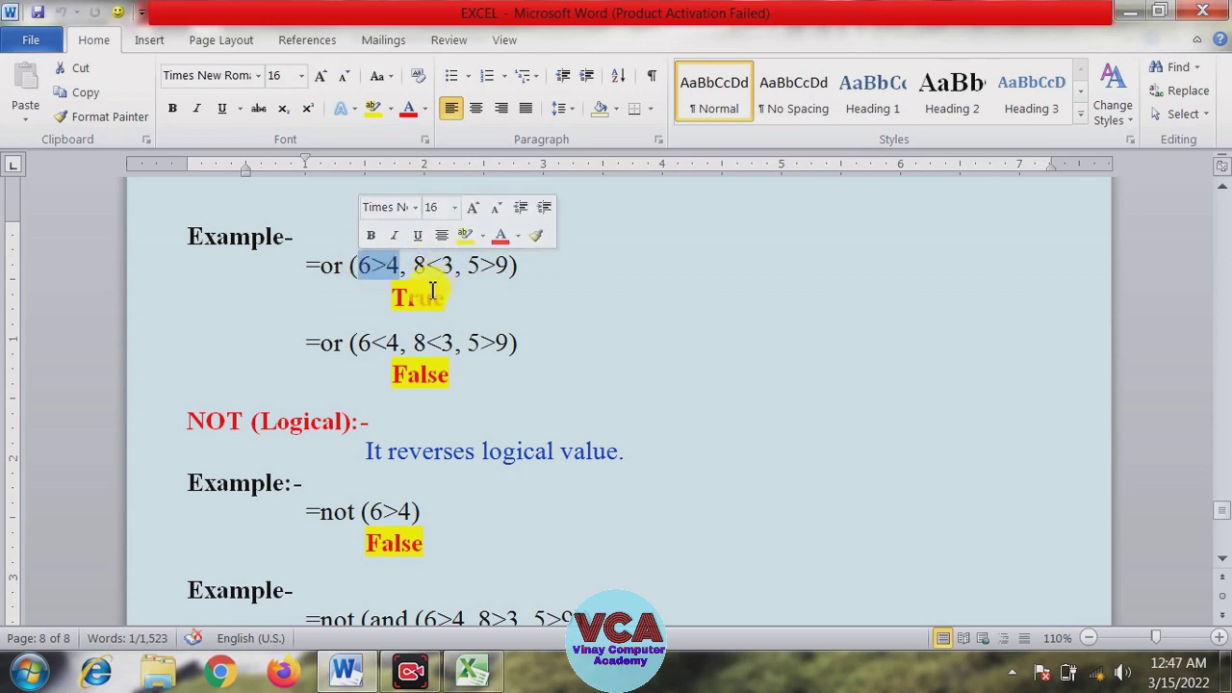
pyautogui.click(420, 297)
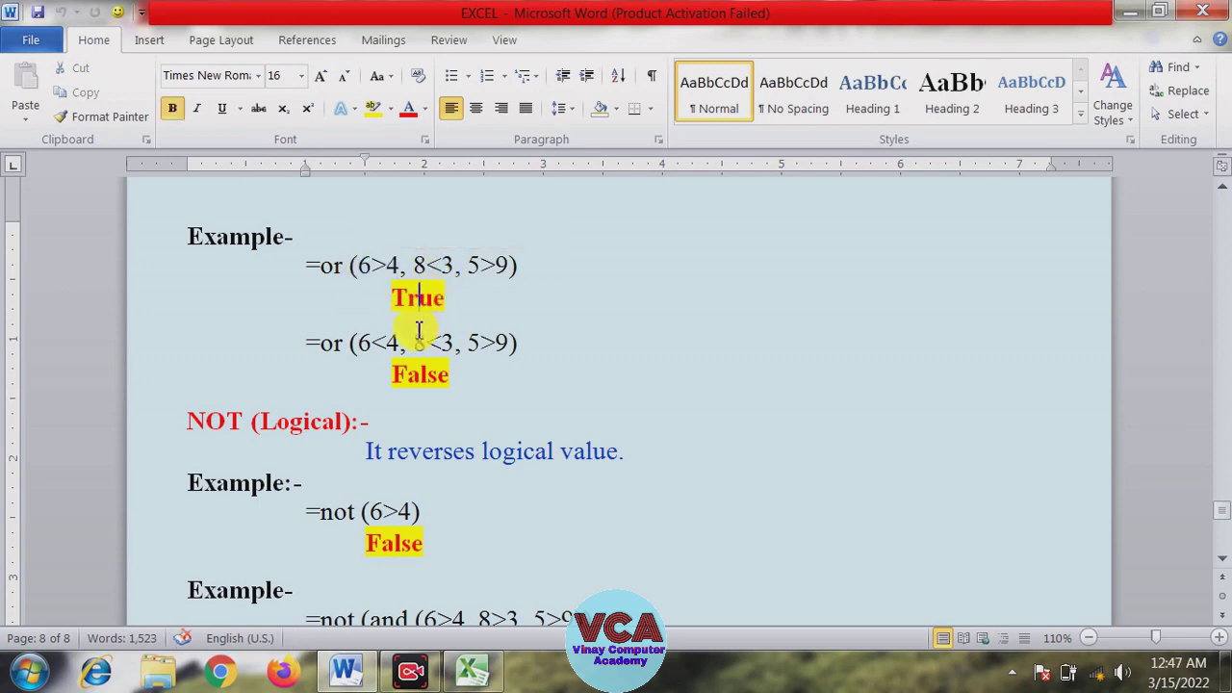
pyautogui.moveTo(398, 347); pyautogui.dragTo(362, 348)
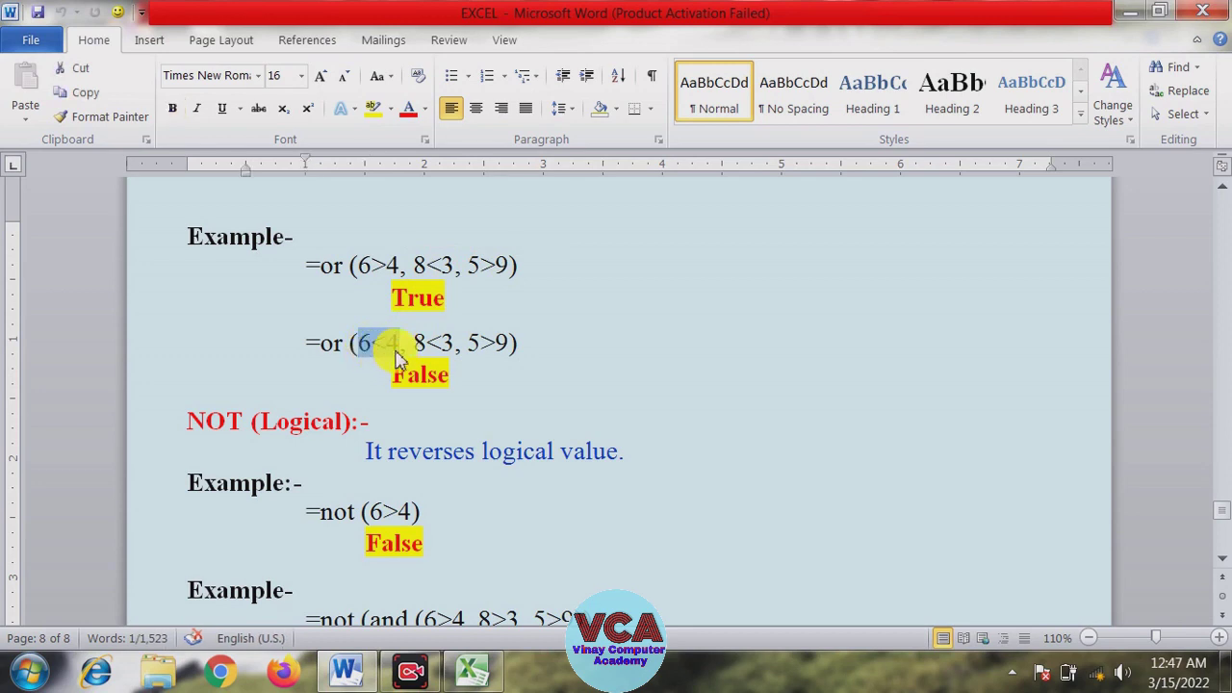
pyautogui.click(393, 349)
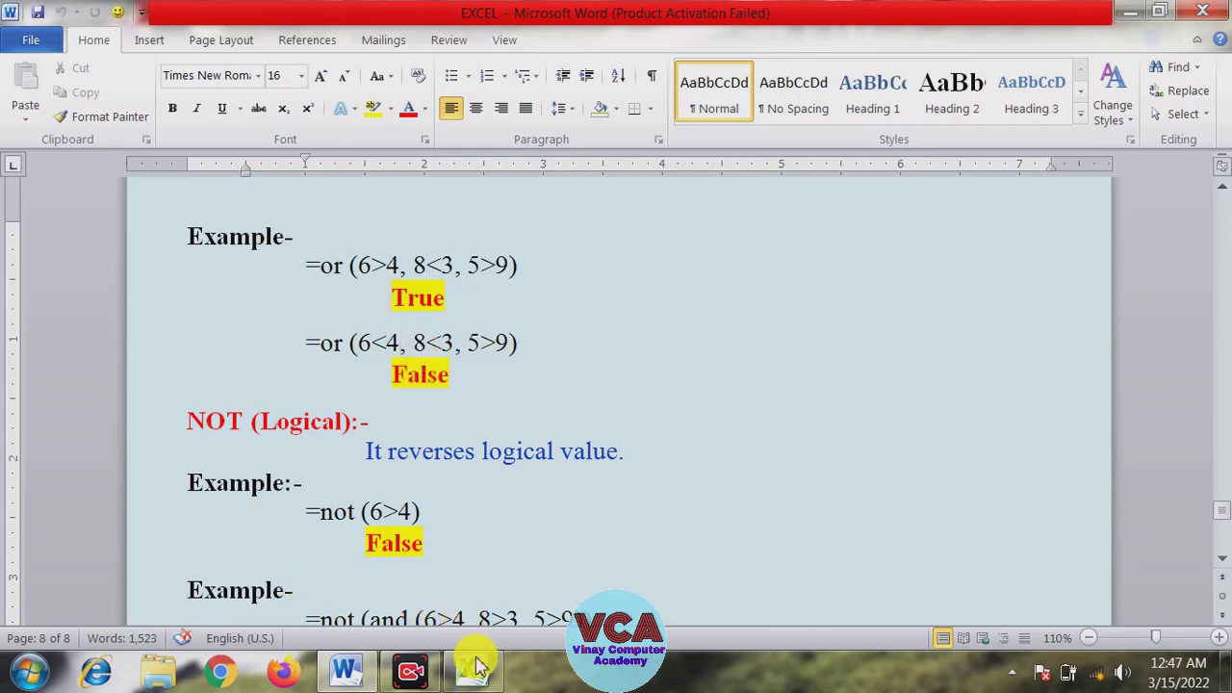
# Switch to Excel and type =or(7>4,5<3,9<12) in cell E5
pyautogui.click(461, 597)
pyautogui.click(443, 532)
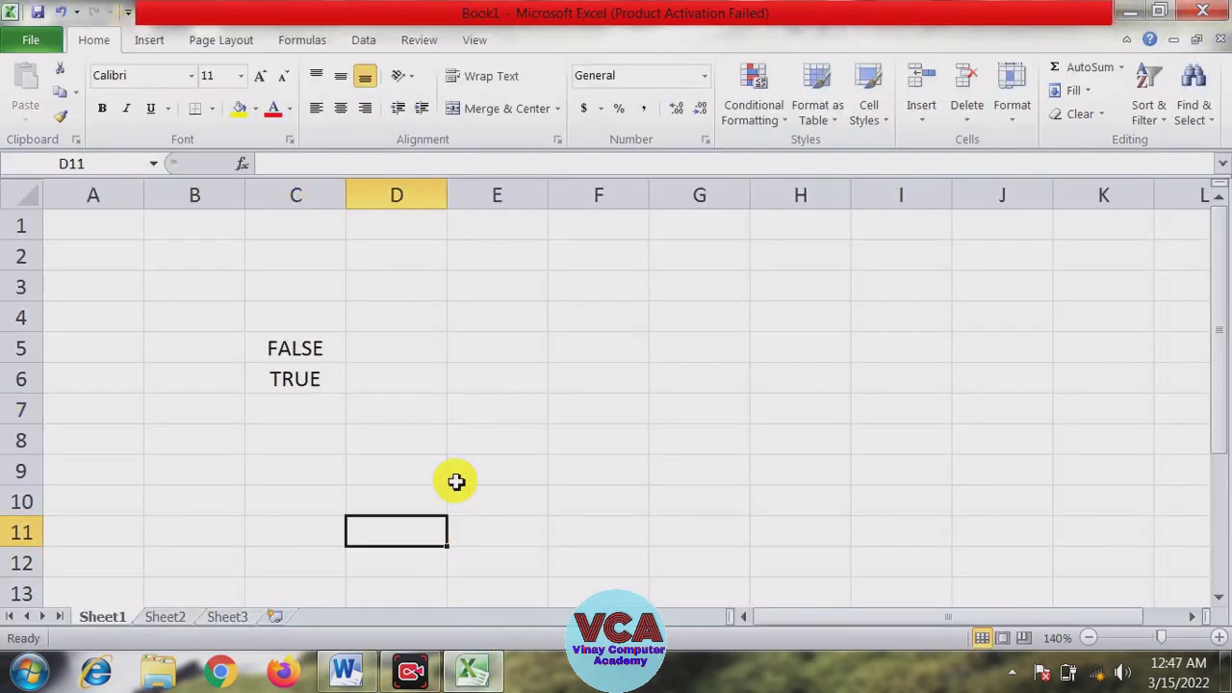
pyautogui.click(484, 366)
pyautogui.click(487, 343)
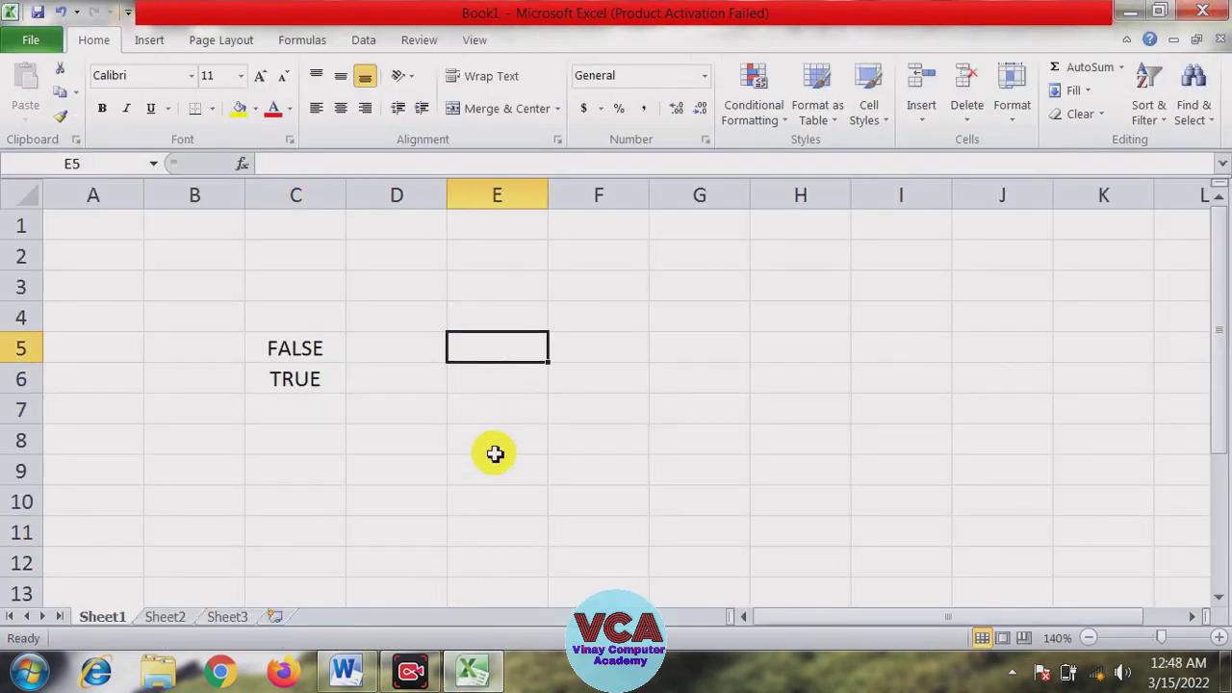
pyautogui.write('=')
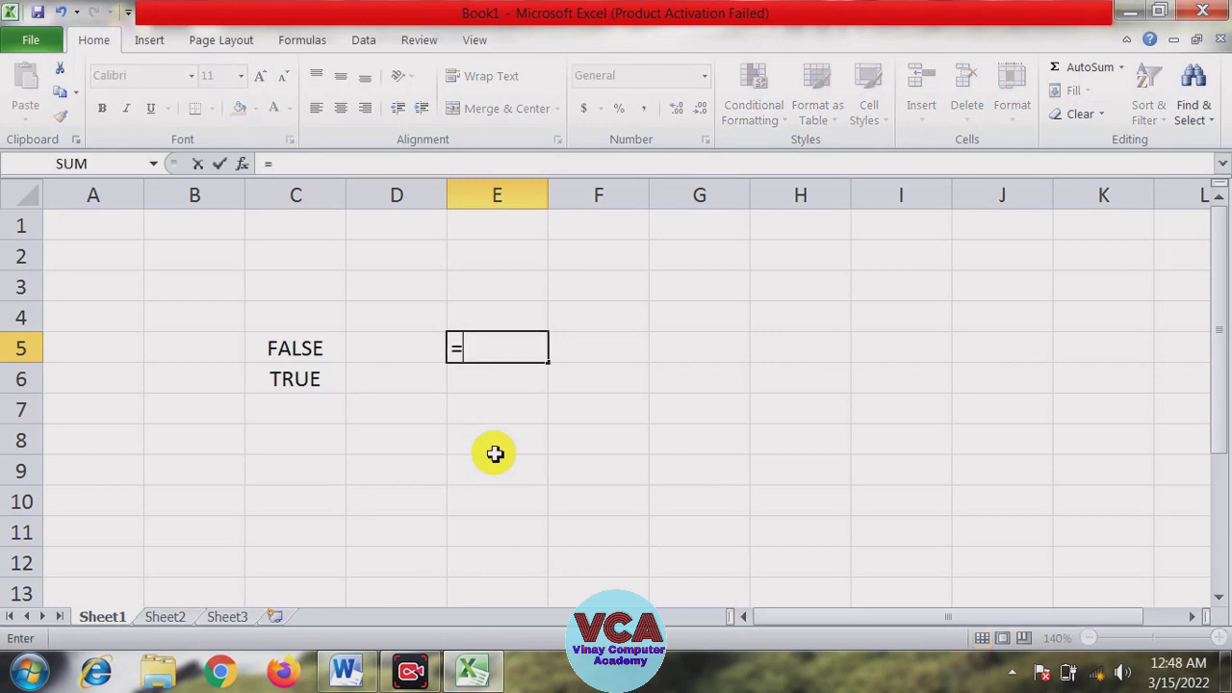
pyautogui.write('or')
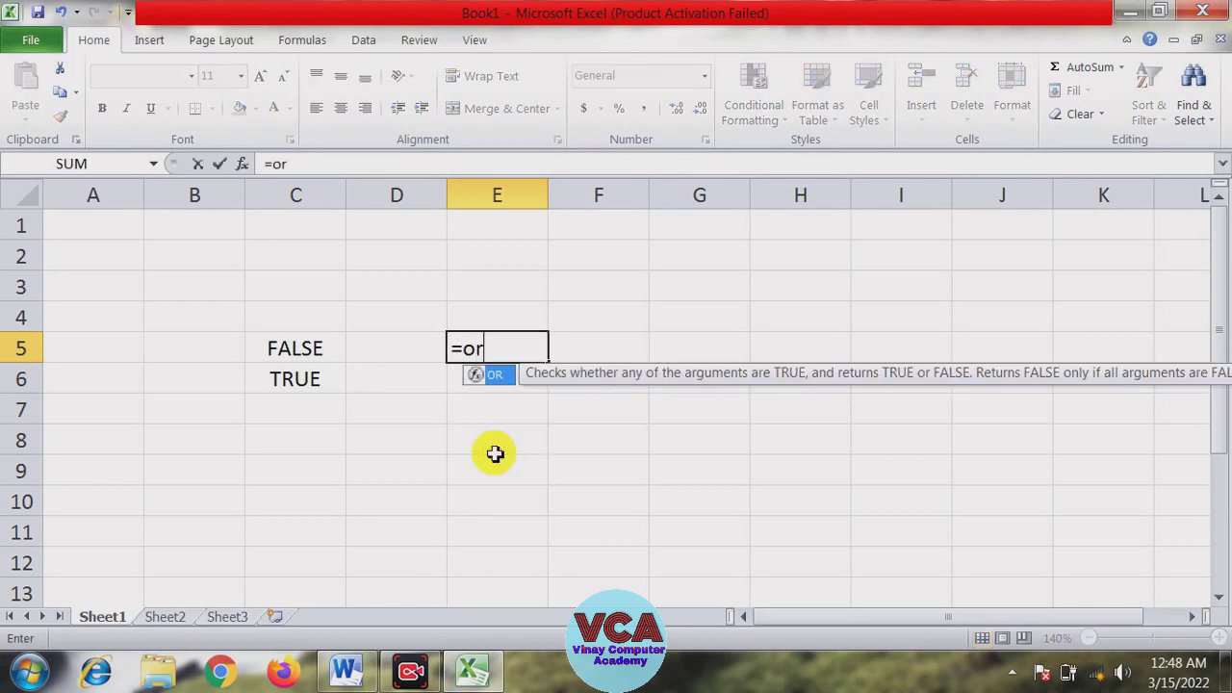
pyautogui.write('(')
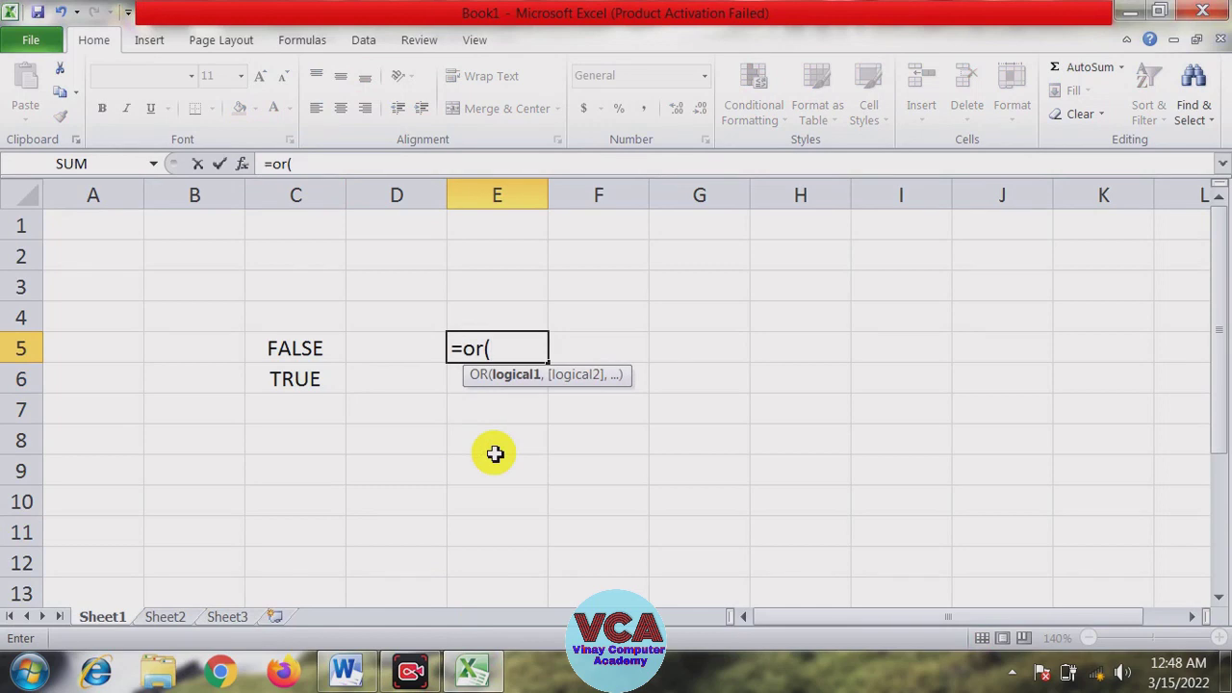
pyautogui.write('7>4')
pyautogui.write(',5')
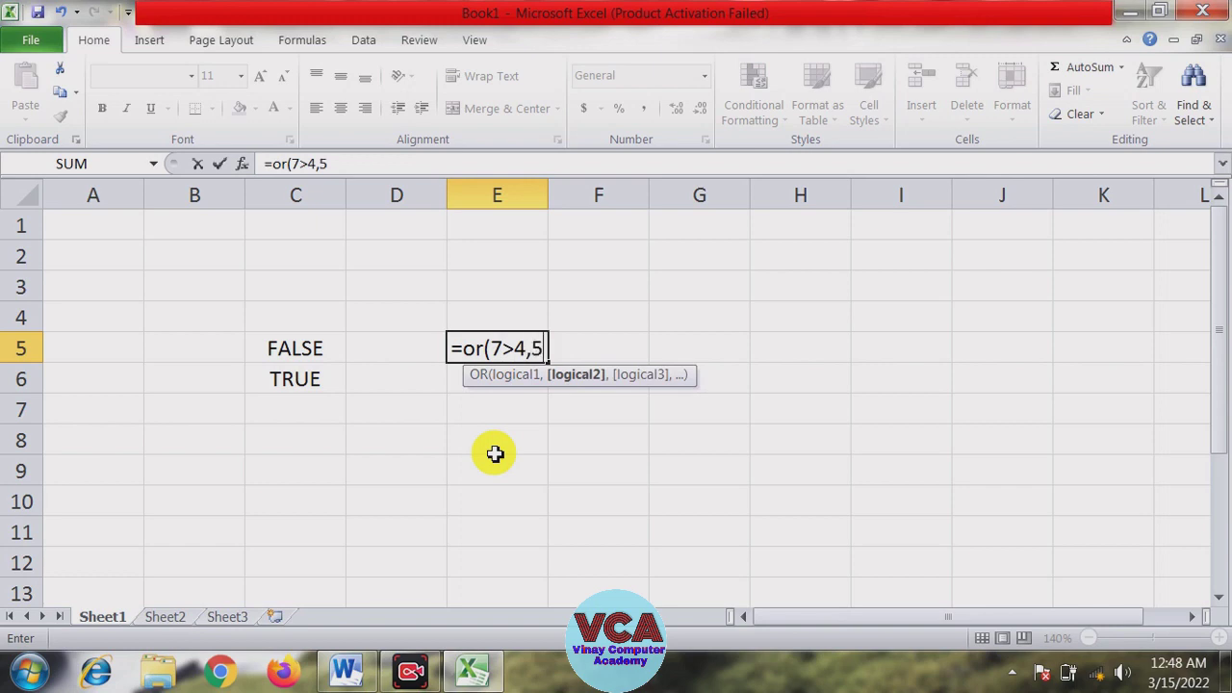
pyautogui.write('>3')
pyautogui.press('BackSpace')
pyautogui.press('BackSpace')
pyautogui.write('<')
pyautogui.write('3')
pyautogui.write(',9')
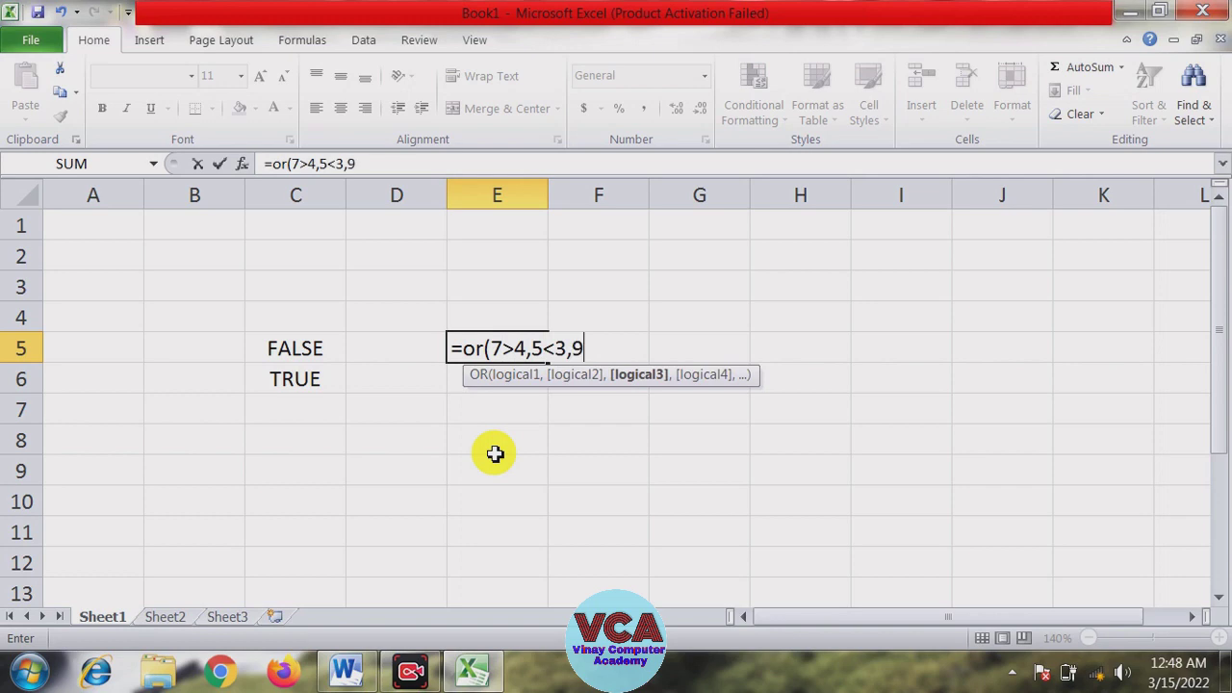
pyautogui.write('<')
pyautogui.write('12')
pyautogui.write(')')
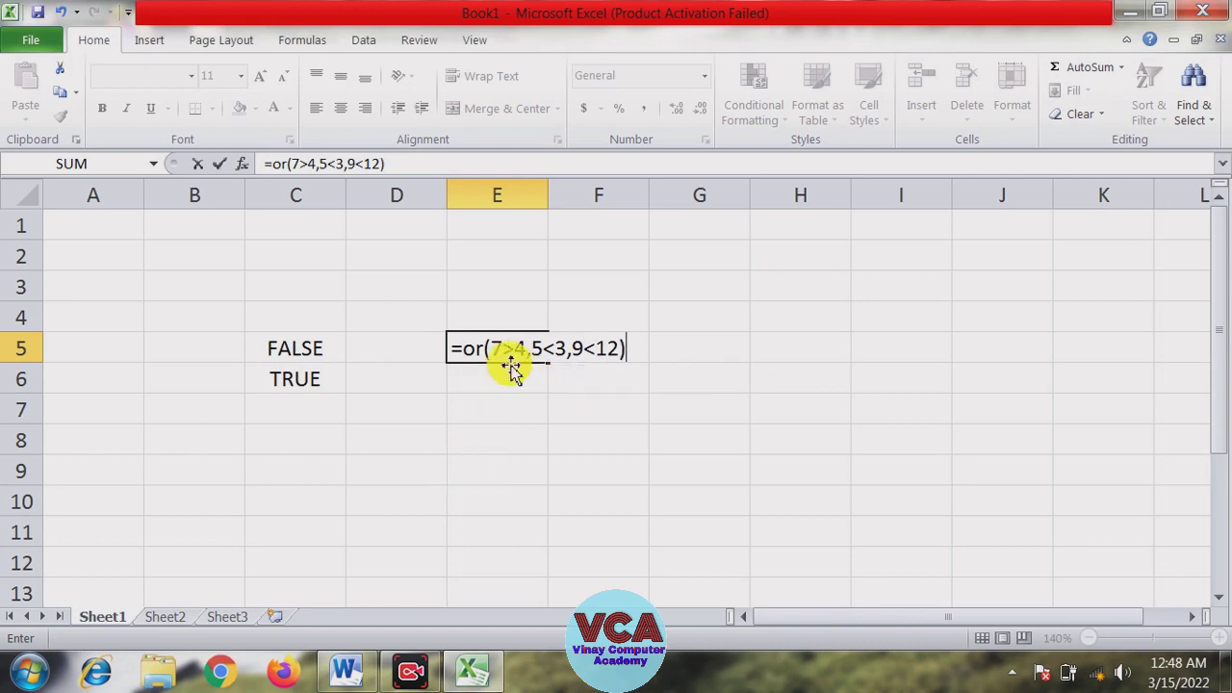
# Highlight the conditions 7>4, 5<3 and 9<12, then commit the formula to get TRUE
pyautogui.doubleClick(520, 350)
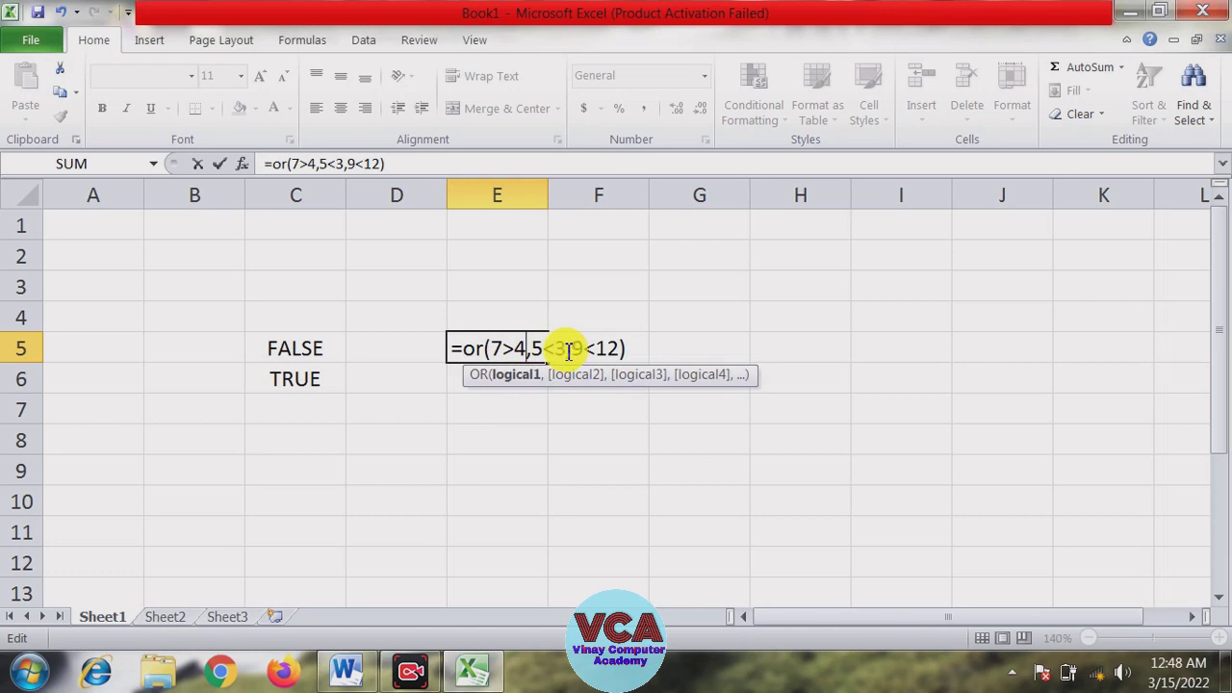
pyautogui.doubleClick(542, 349)
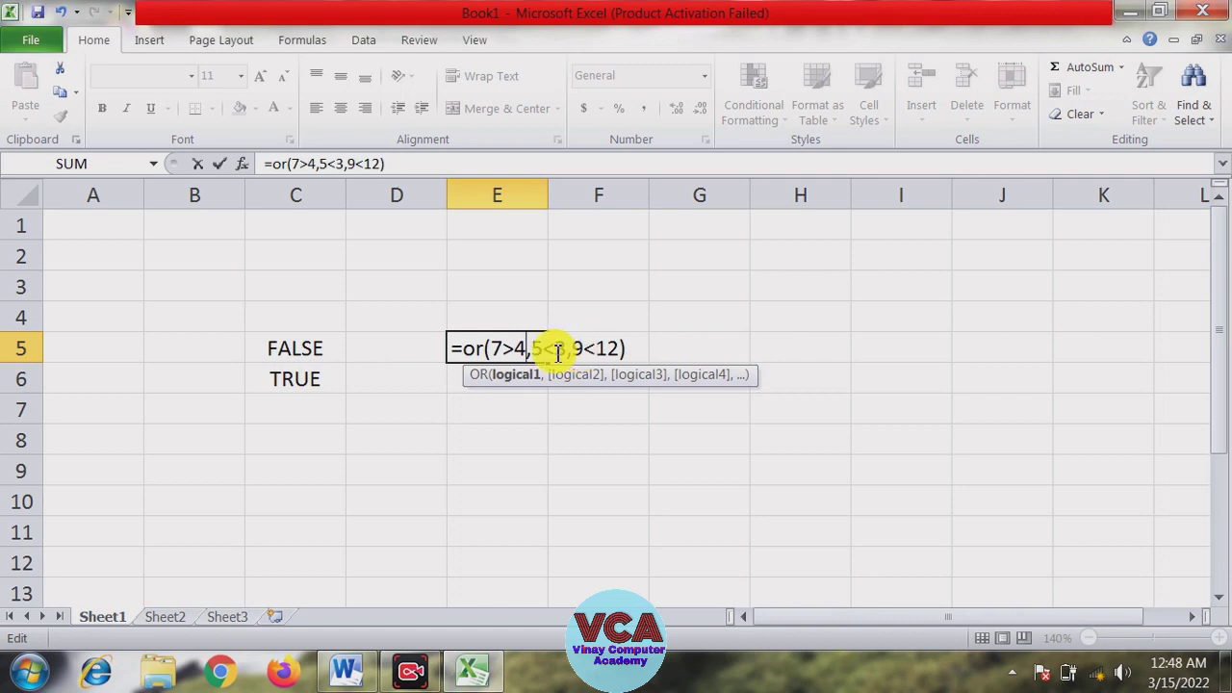
pyautogui.moveTo(568, 349); pyautogui.dragTo(533, 350)
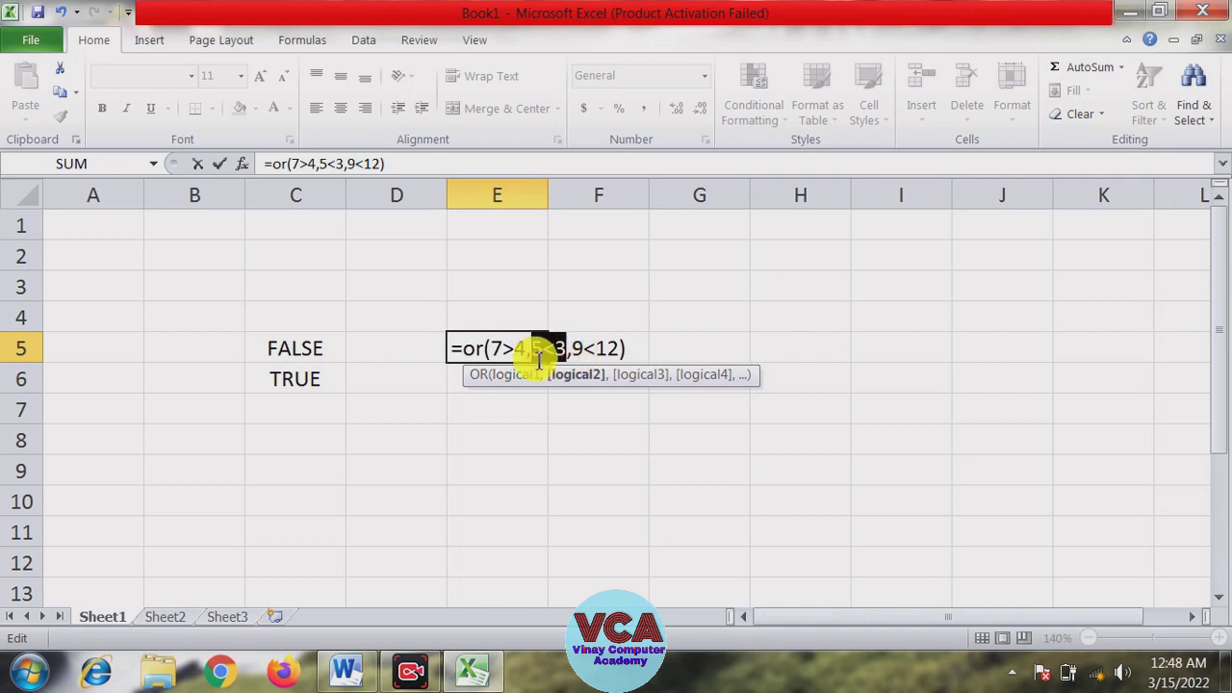
pyautogui.click(539, 351)
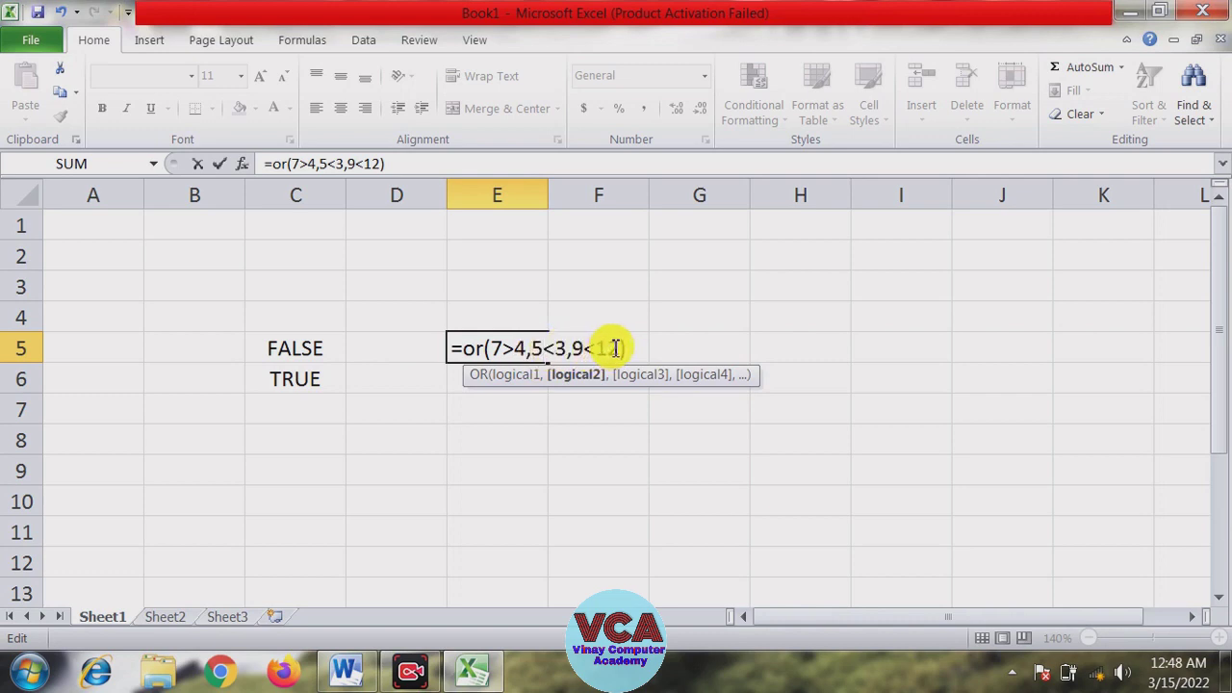
pyautogui.moveTo(617, 349); pyautogui.dragTo(583, 346)
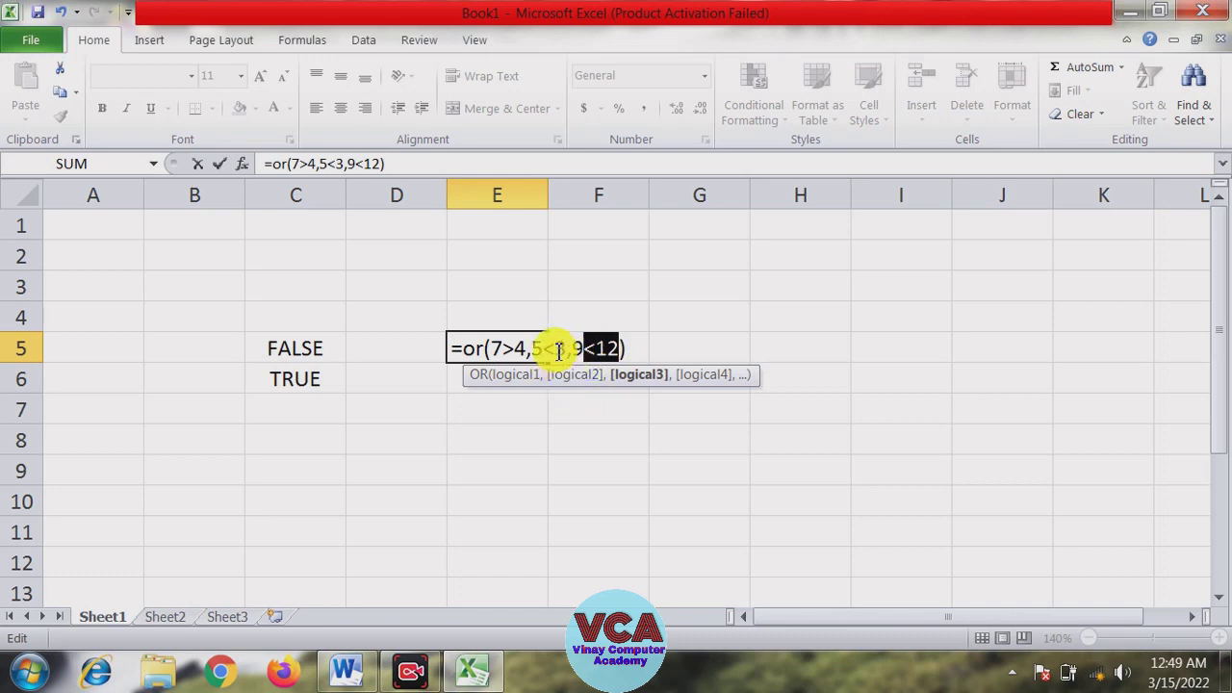
pyautogui.moveTo(566, 350); pyautogui.dragTo(540, 358)
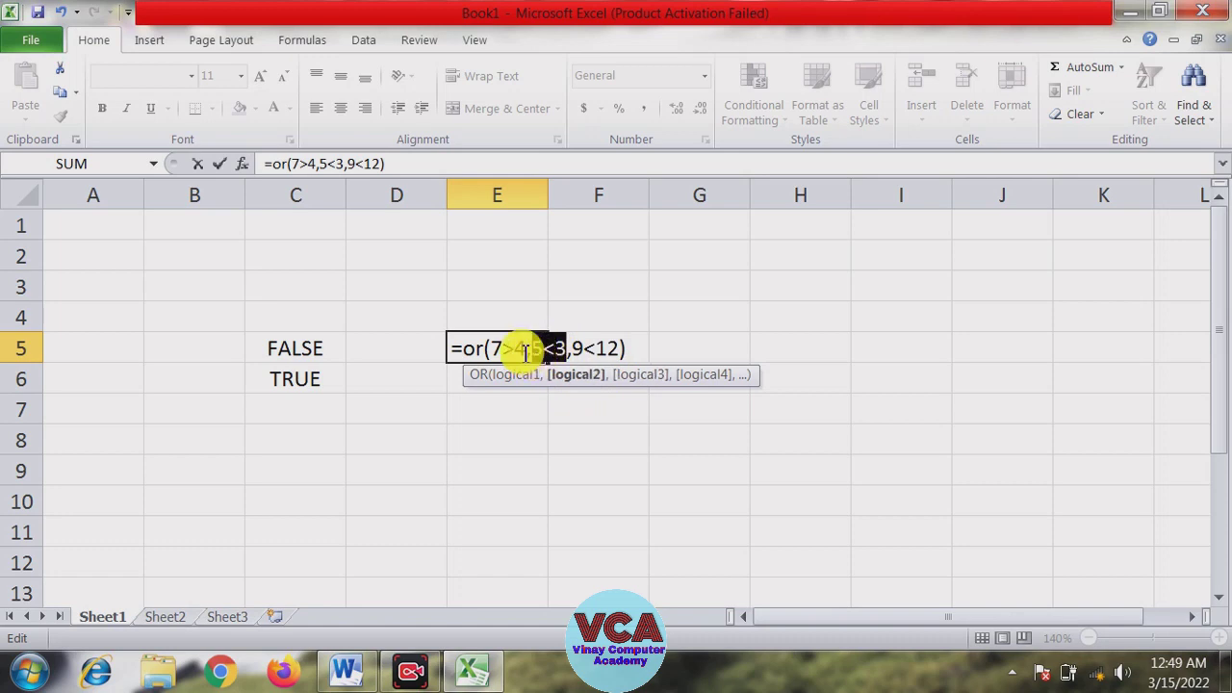
pyautogui.click(524, 352)
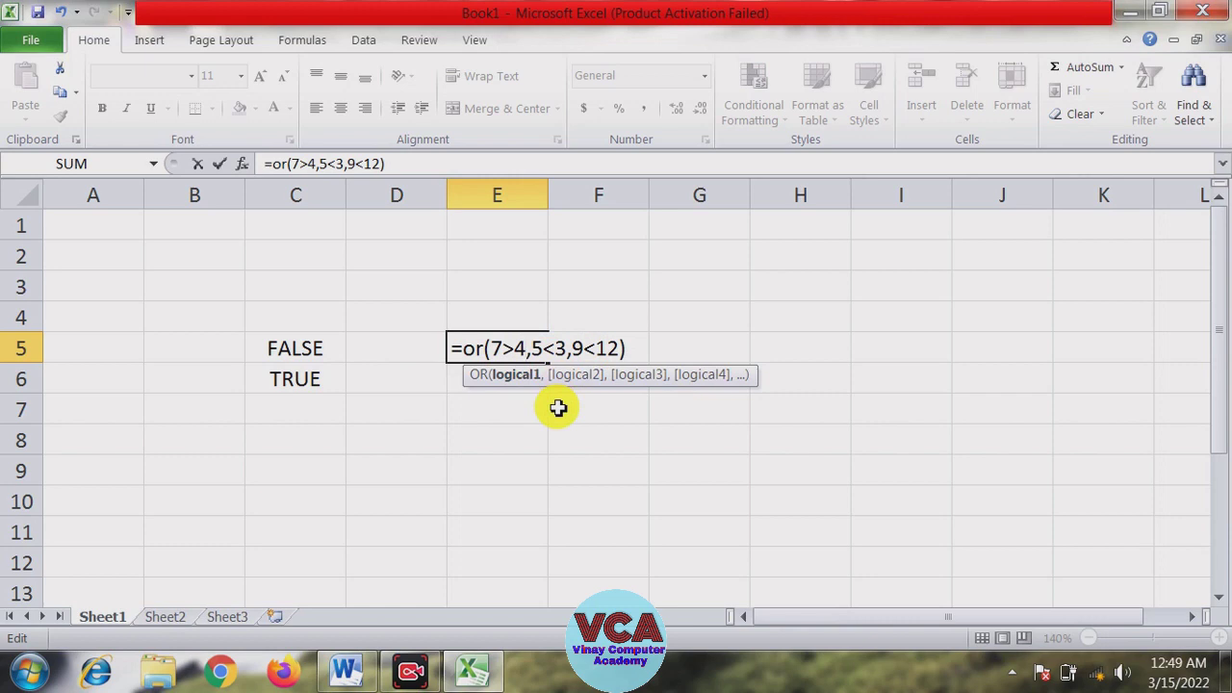
pyautogui.press('Return')
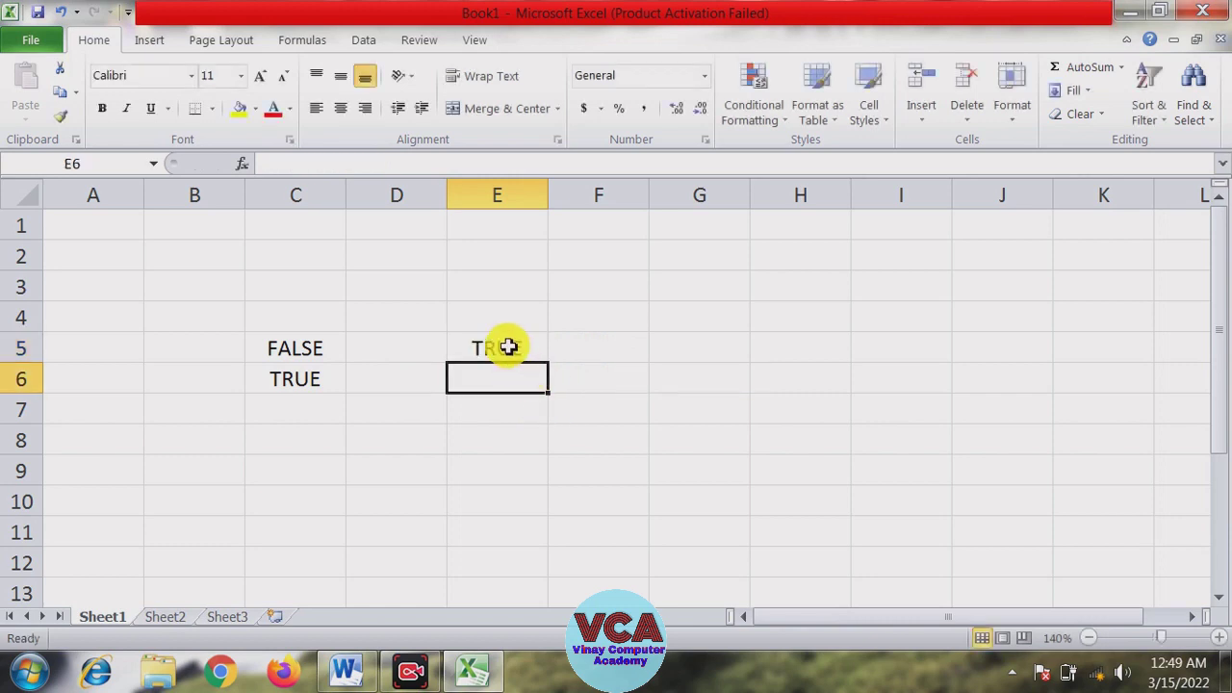
pyautogui.click(508, 347)
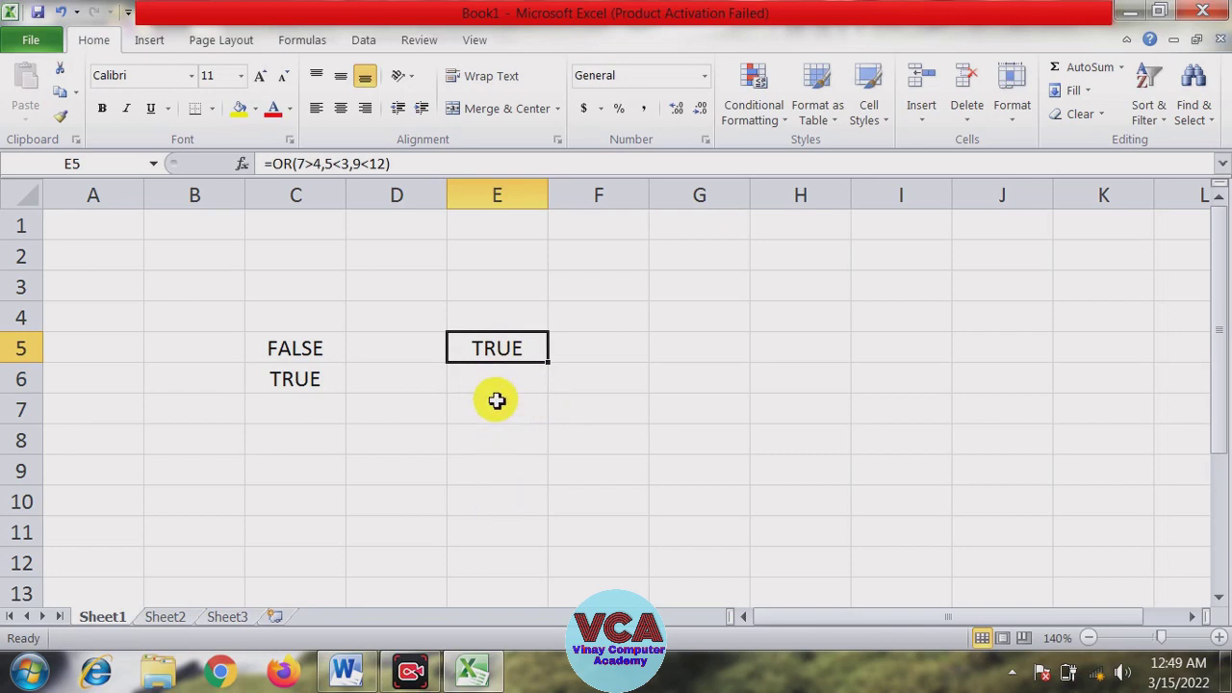
# Edit E5 to =OR(7<4,5<3,9>12) so it returns FALSE, then minimise Excel
pyautogui.click(310, 165)
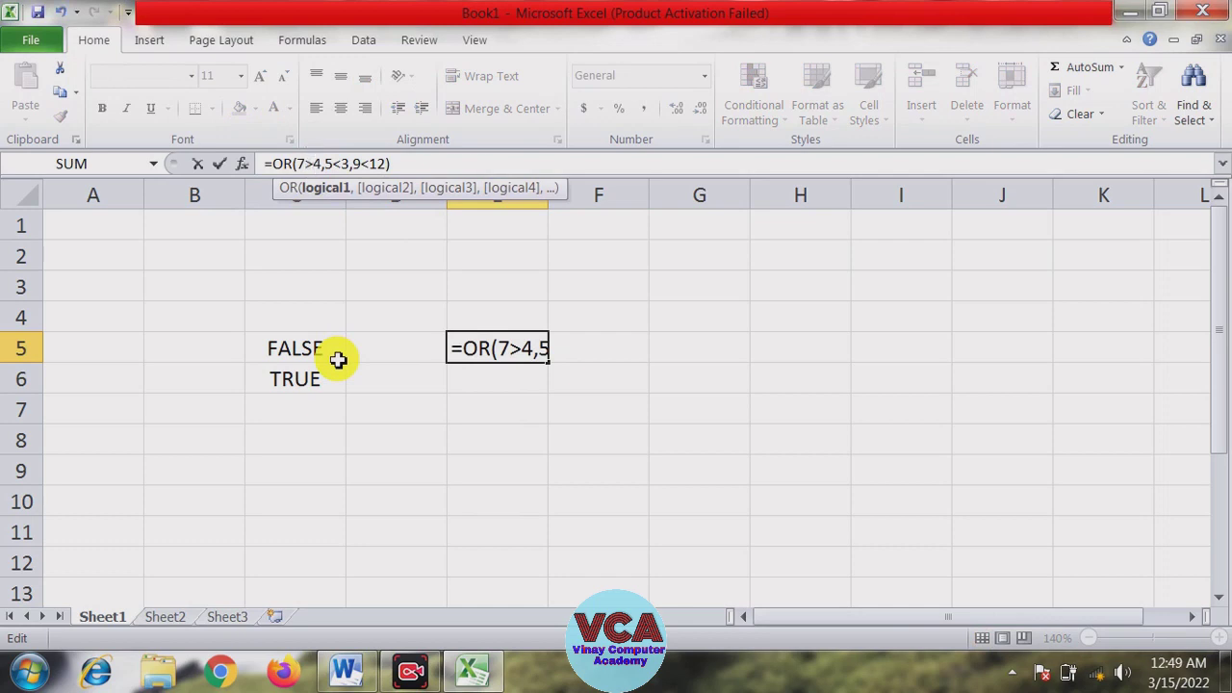
pyautogui.press('BackSpace')
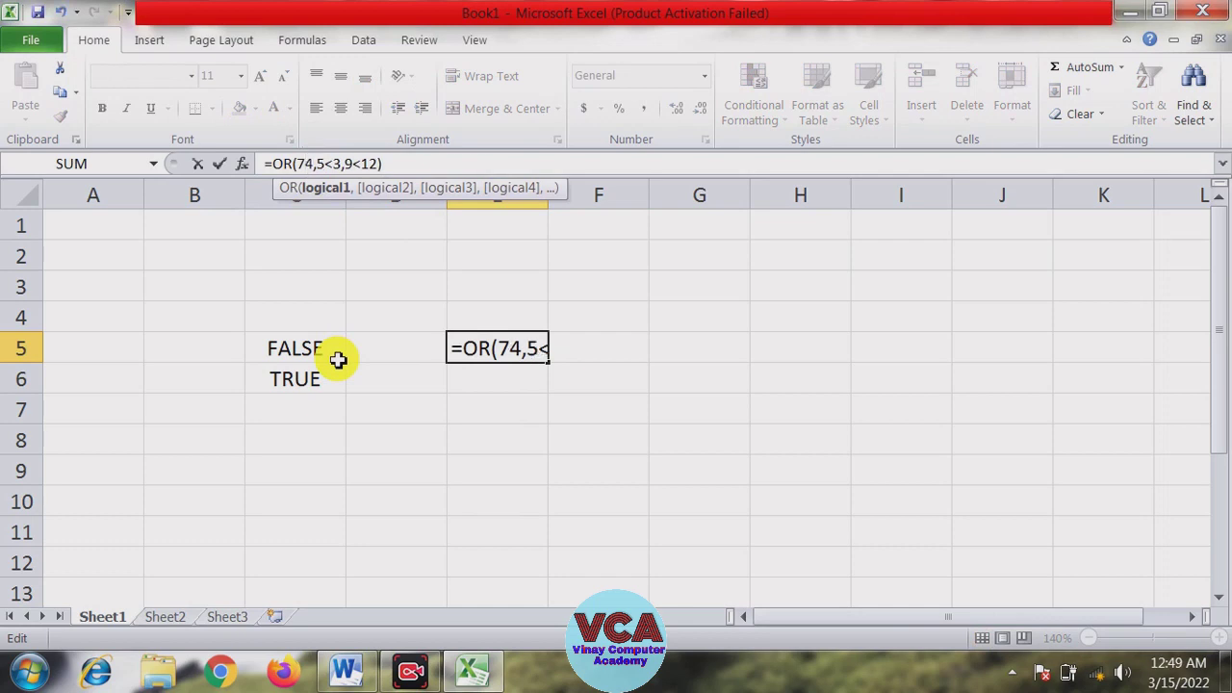
pyautogui.write('<')
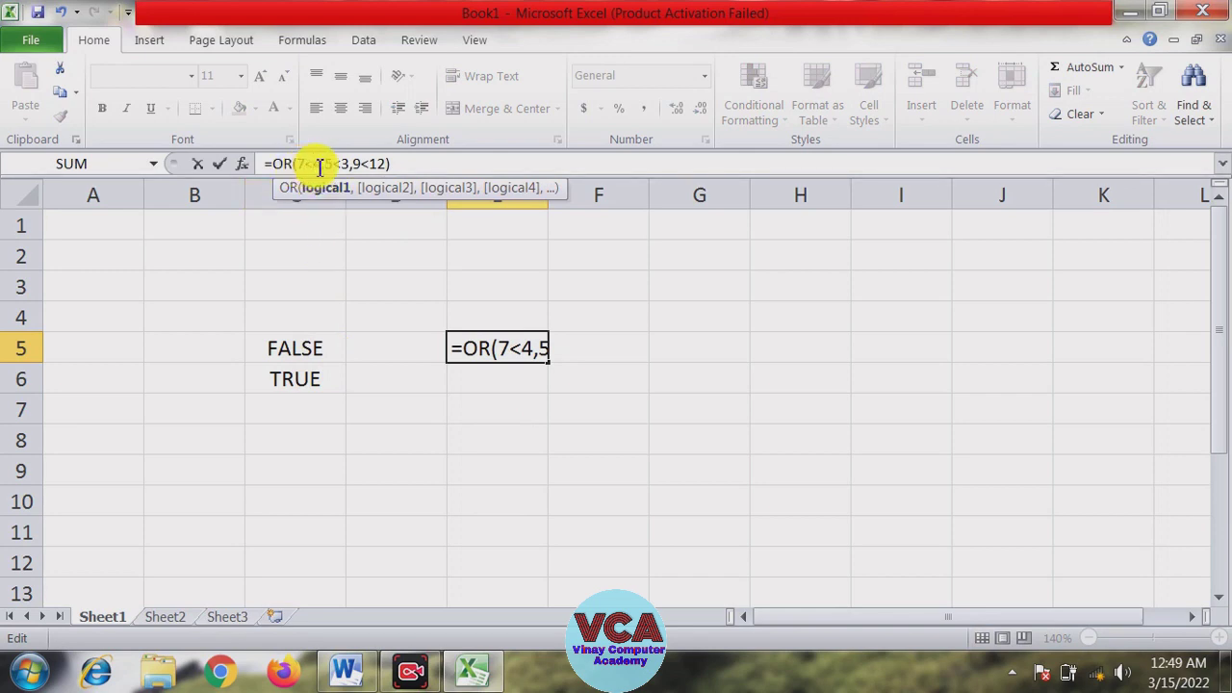
pyautogui.click(320, 165)
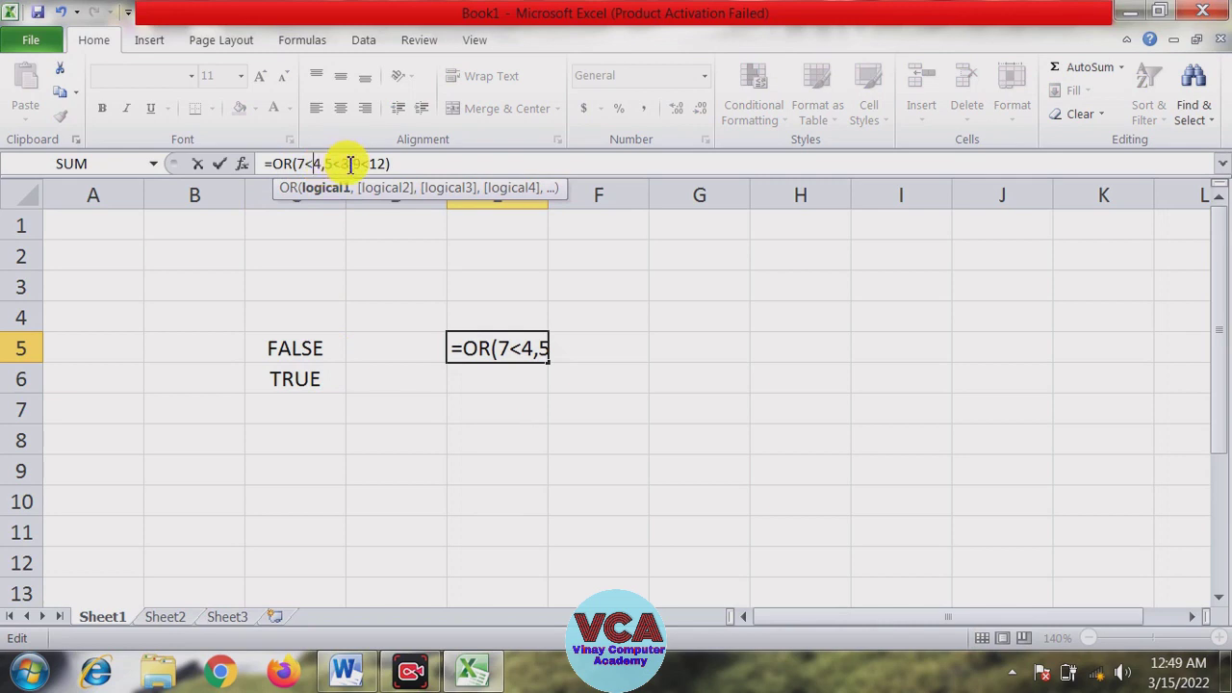
pyautogui.click(351, 164)
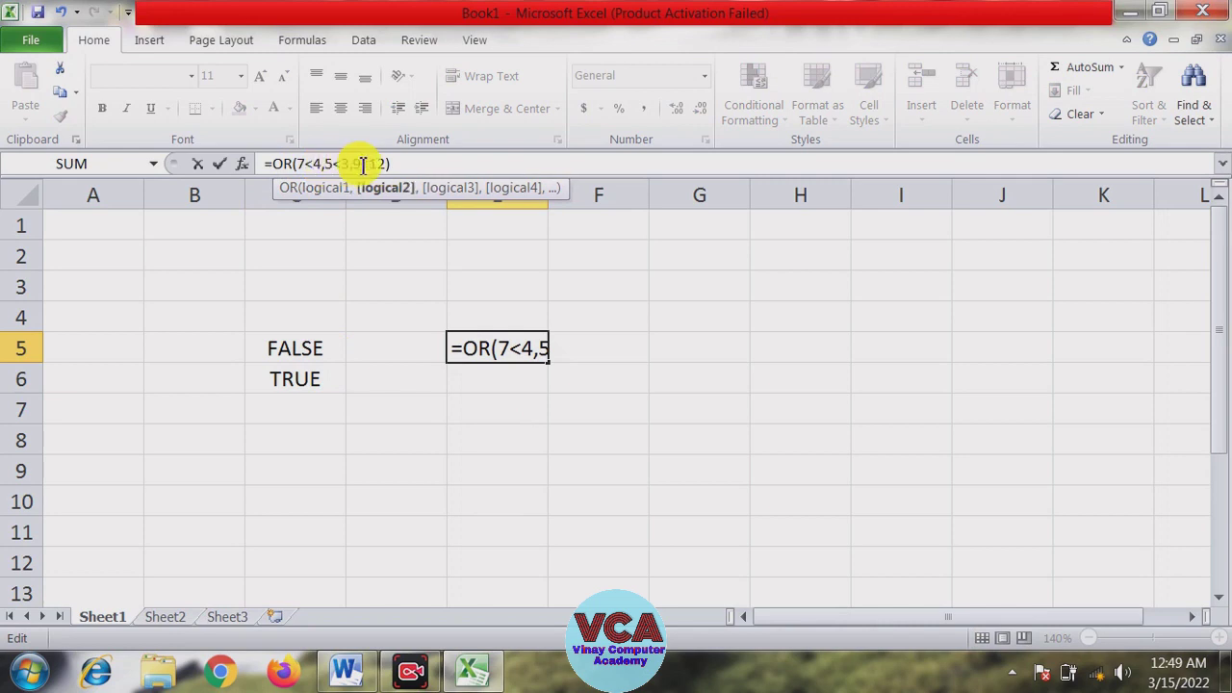
pyautogui.click(365, 164)
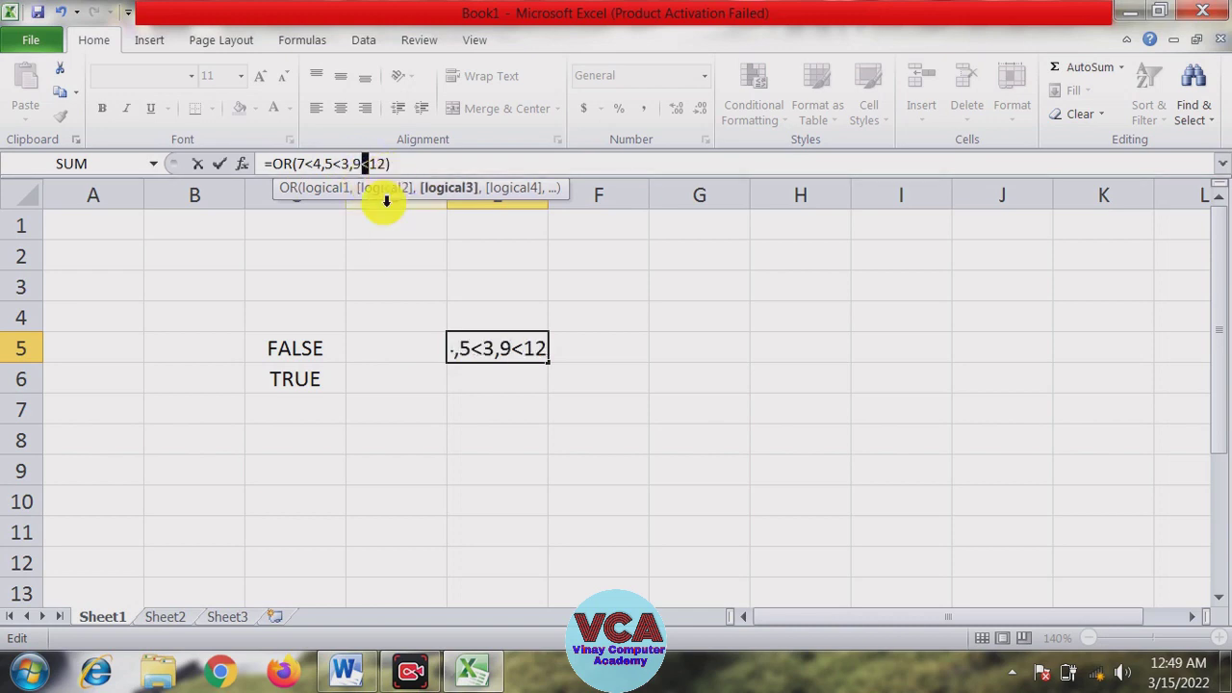
pyautogui.write('>')
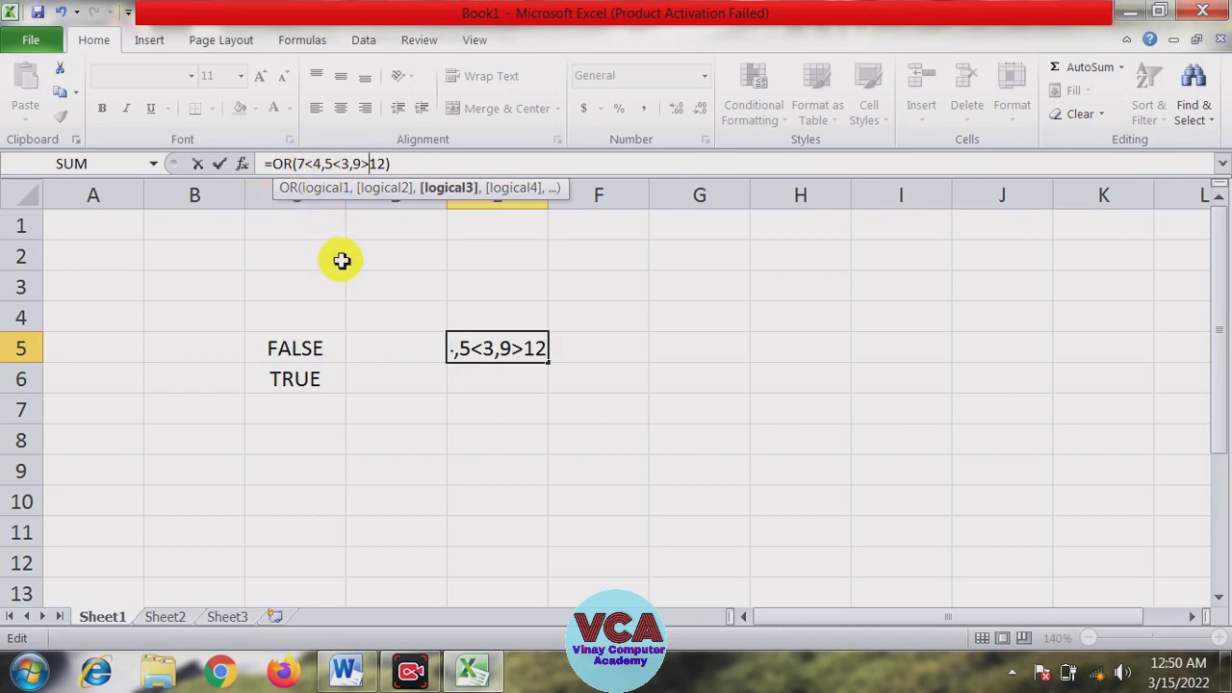
pyautogui.press('Return')
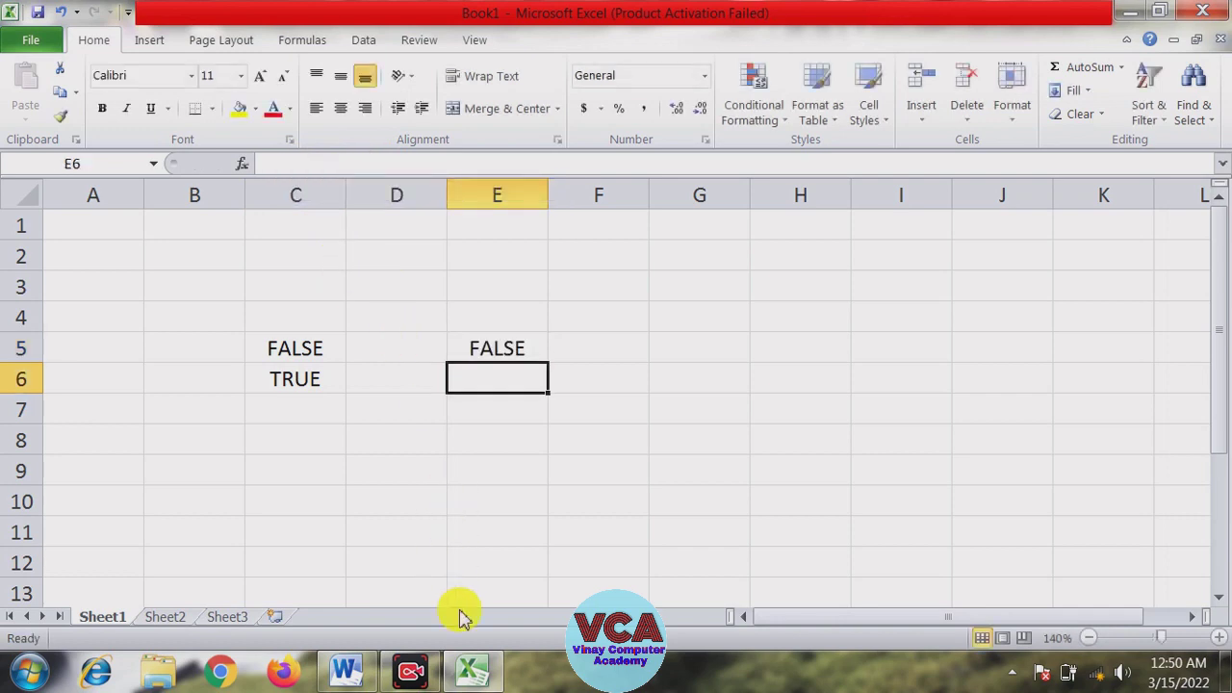
pyautogui.click(476, 674)
pyautogui.click(462, 510)
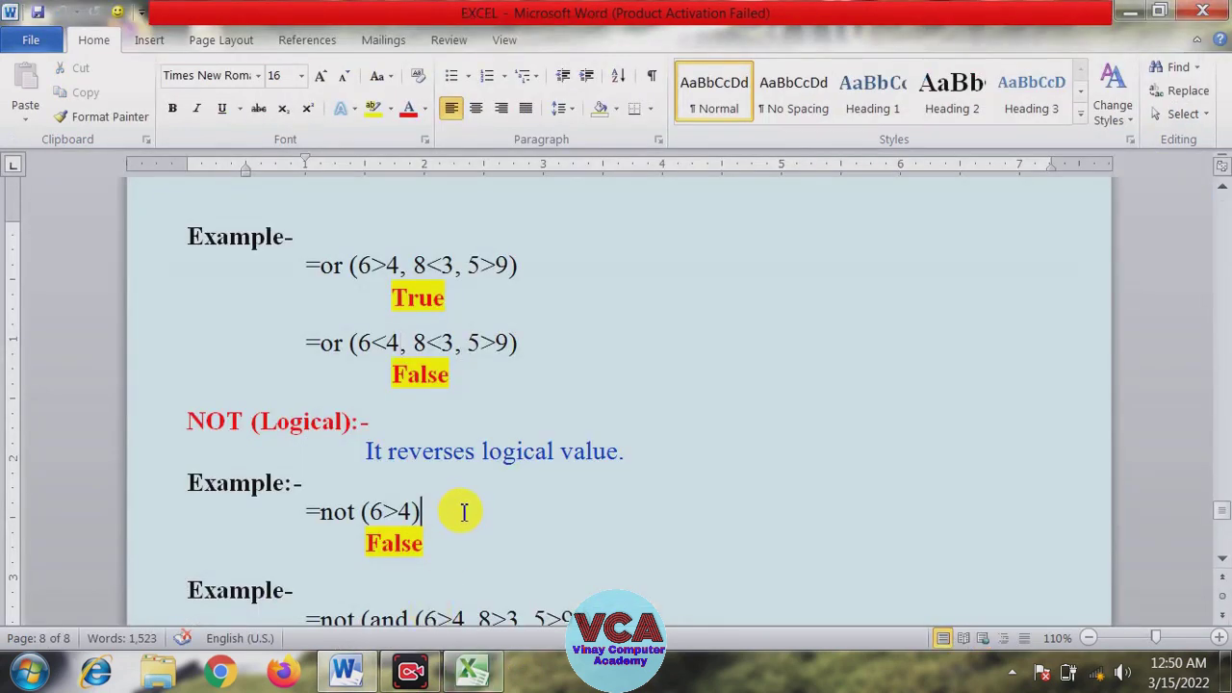
pyautogui.scroll(1, 1216, 193)
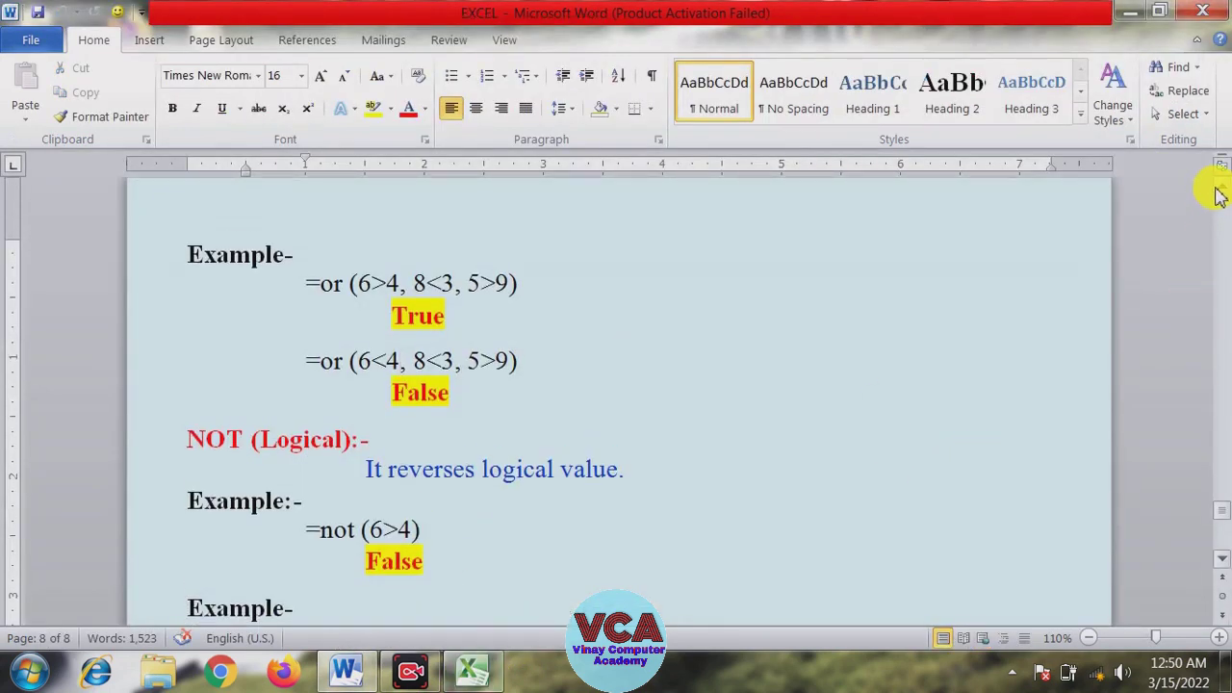
pyautogui.scroll(2, 1217, 193)
pyautogui.scroll(1, 1223, 197)
pyautogui.scroll(2, 1222, 197)
pyautogui.scroll(2, 1220, 200)
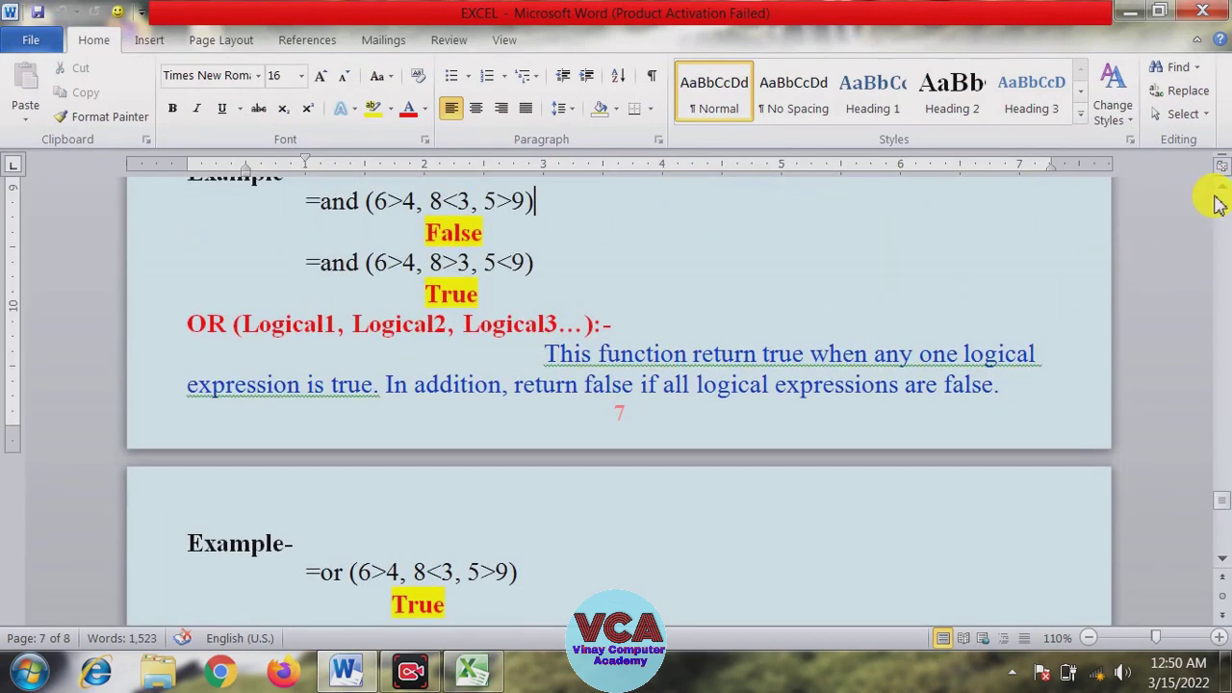
pyautogui.scroll(1, 1217, 202)
pyautogui.scroll(3, 1215, 195)
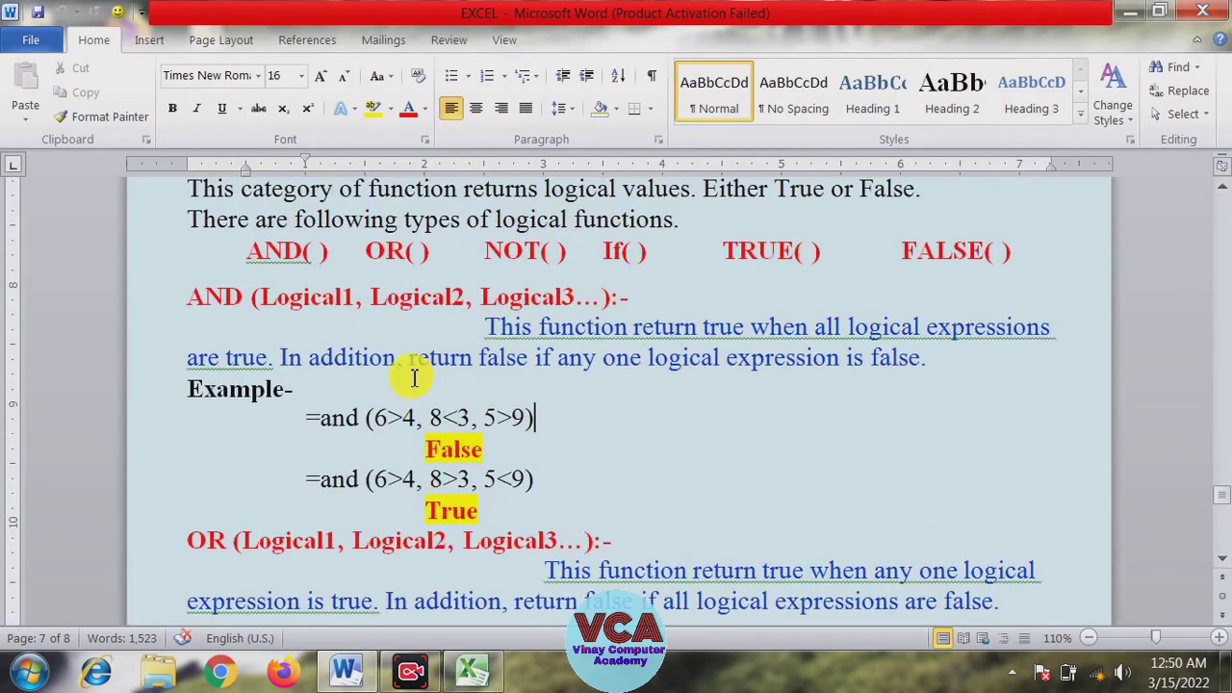
pyautogui.click(407, 381)
pyautogui.moveTo(212, 302); pyautogui.dragTo(631, 298)
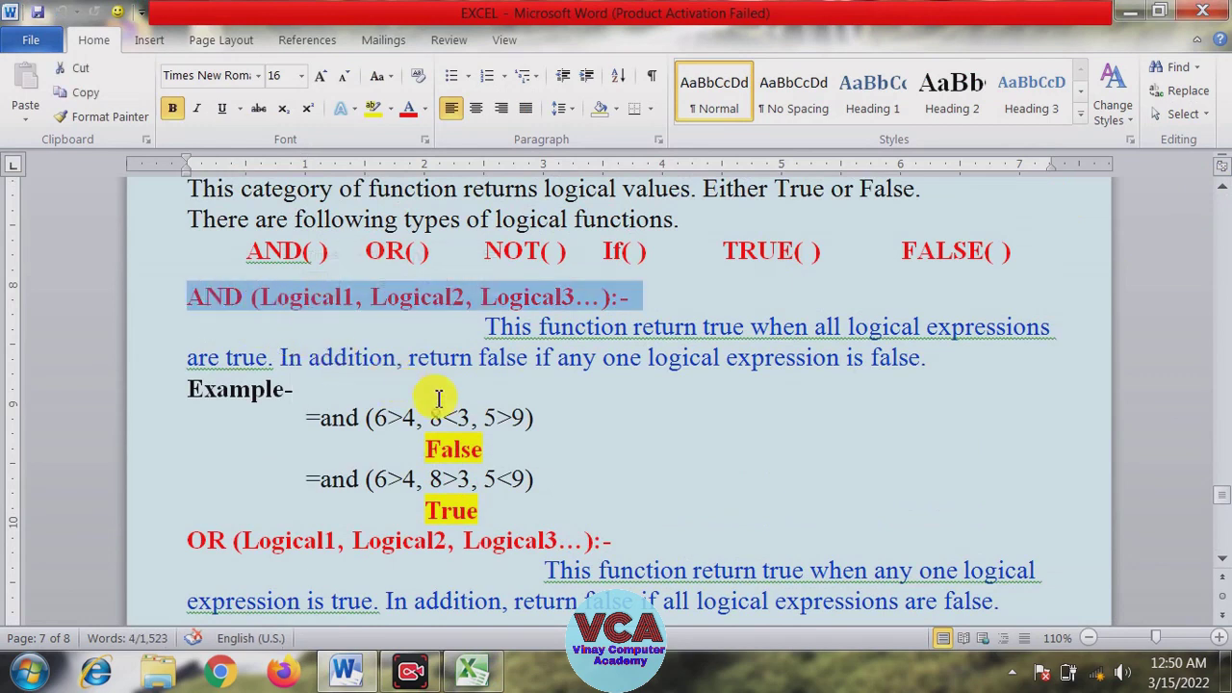
pyautogui.click(516, 421)
pyautogui.moveTo(516, 420); pyautogui.dragTo(369, 456)
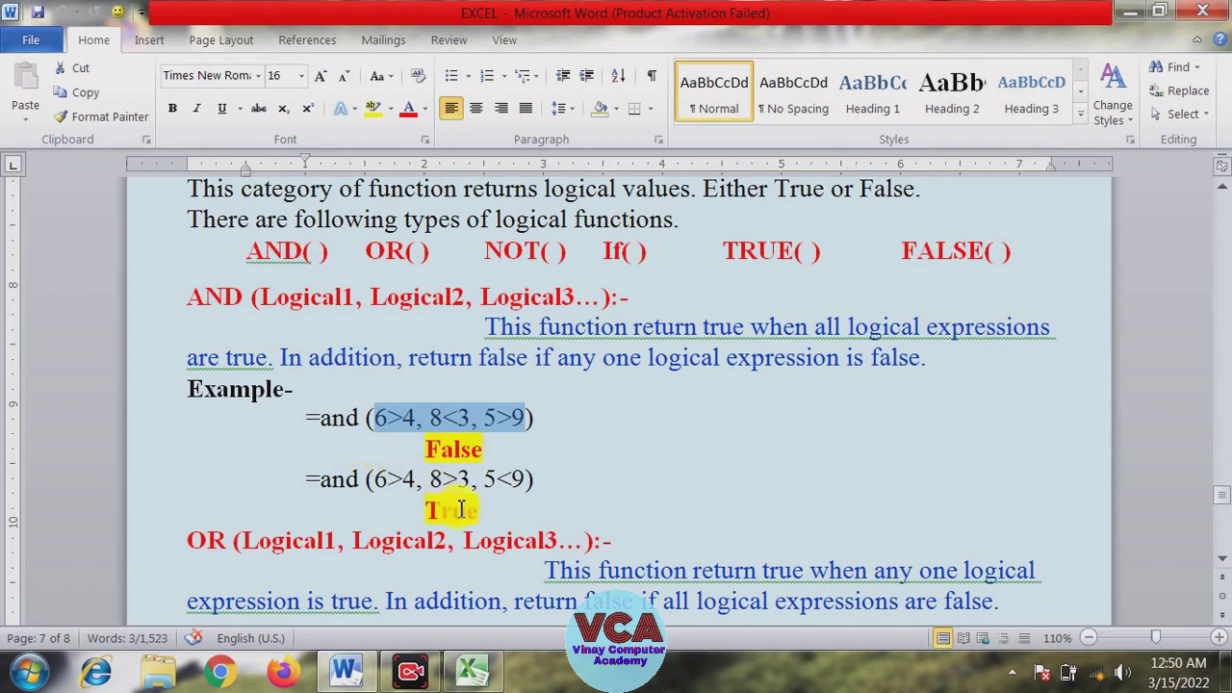
pyautogui.click(438, 450)
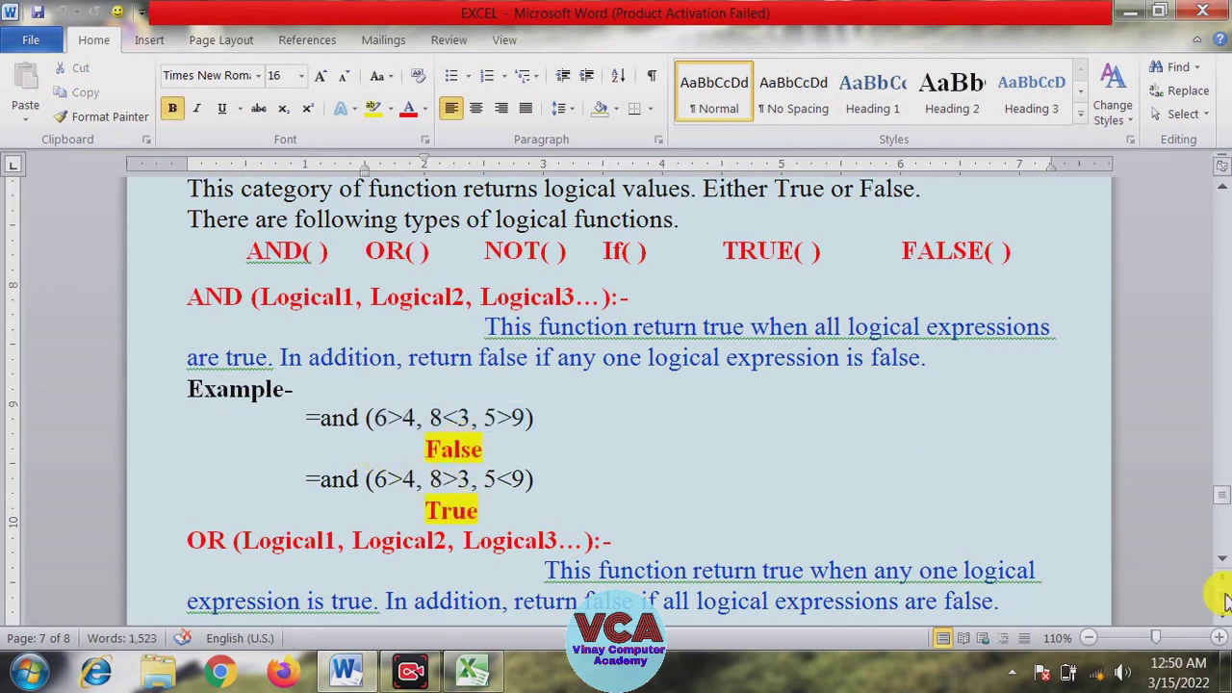
pyautogui.scroll(-1, 1223, 556)
pyautogui.scroll(-1, 1223, 556)
pyautogui.scroll(-3, 1219, 550)
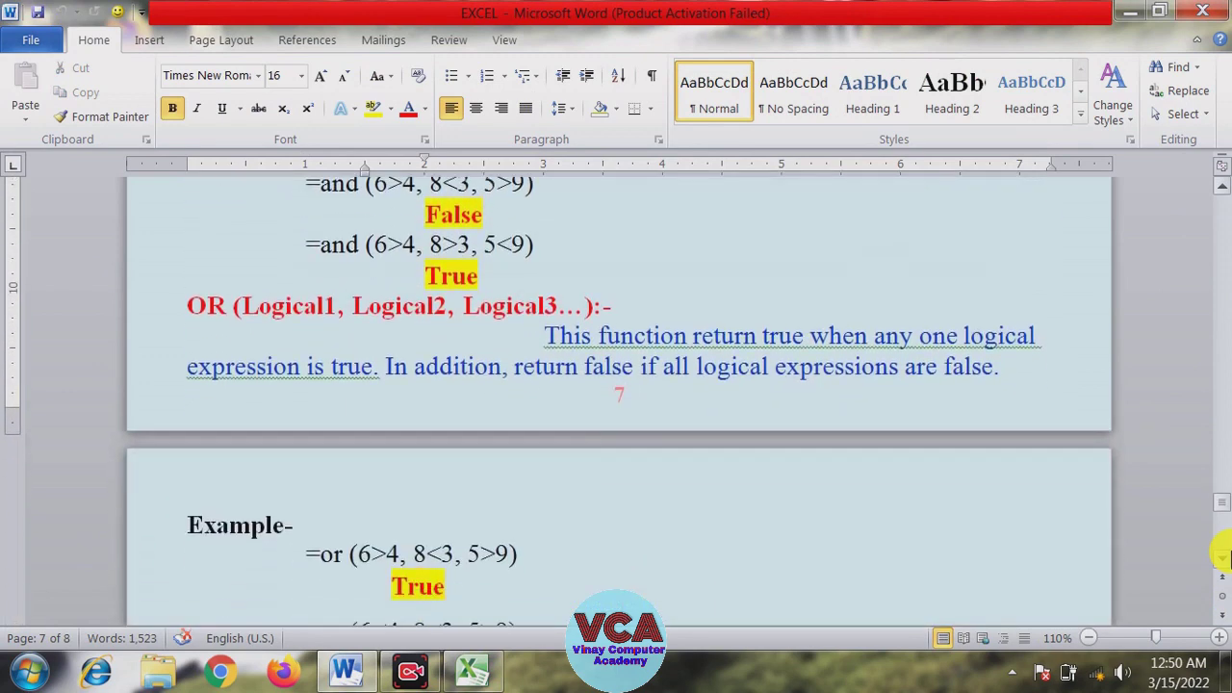
pyautogui.scroll(-1, 1219, 550)
pyautogui.moveTo(508, 482); pyautogui.dragTo(386, 483)
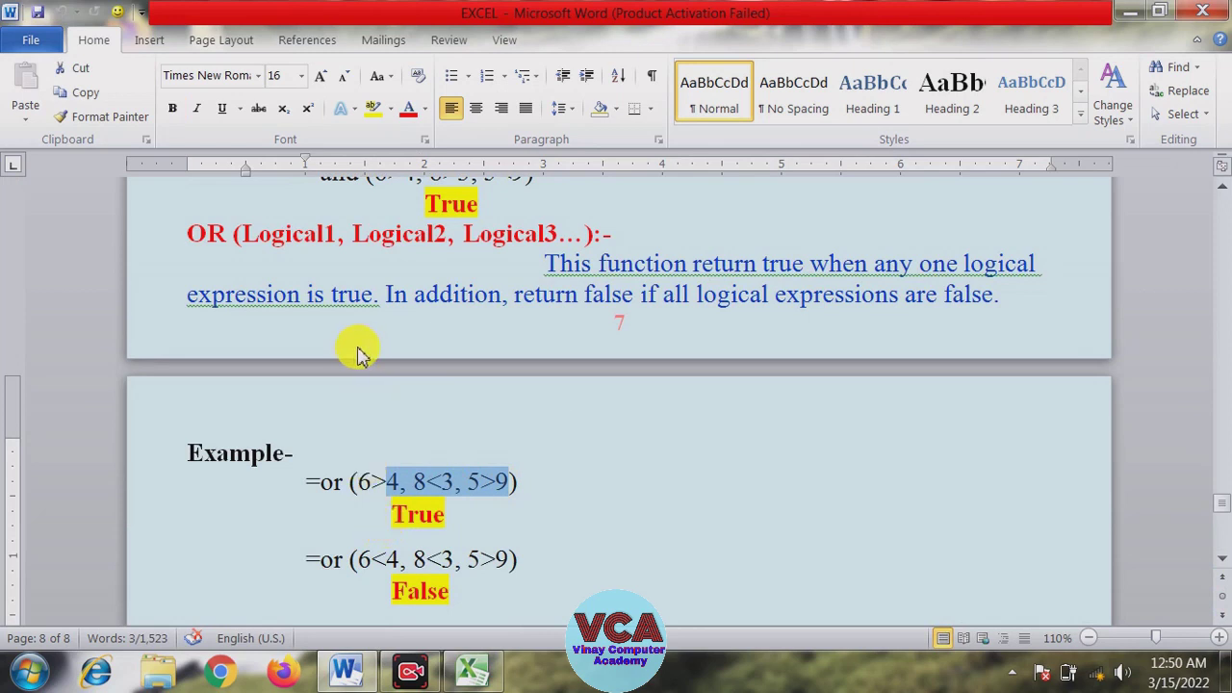
pyautogui.click(418, 514)
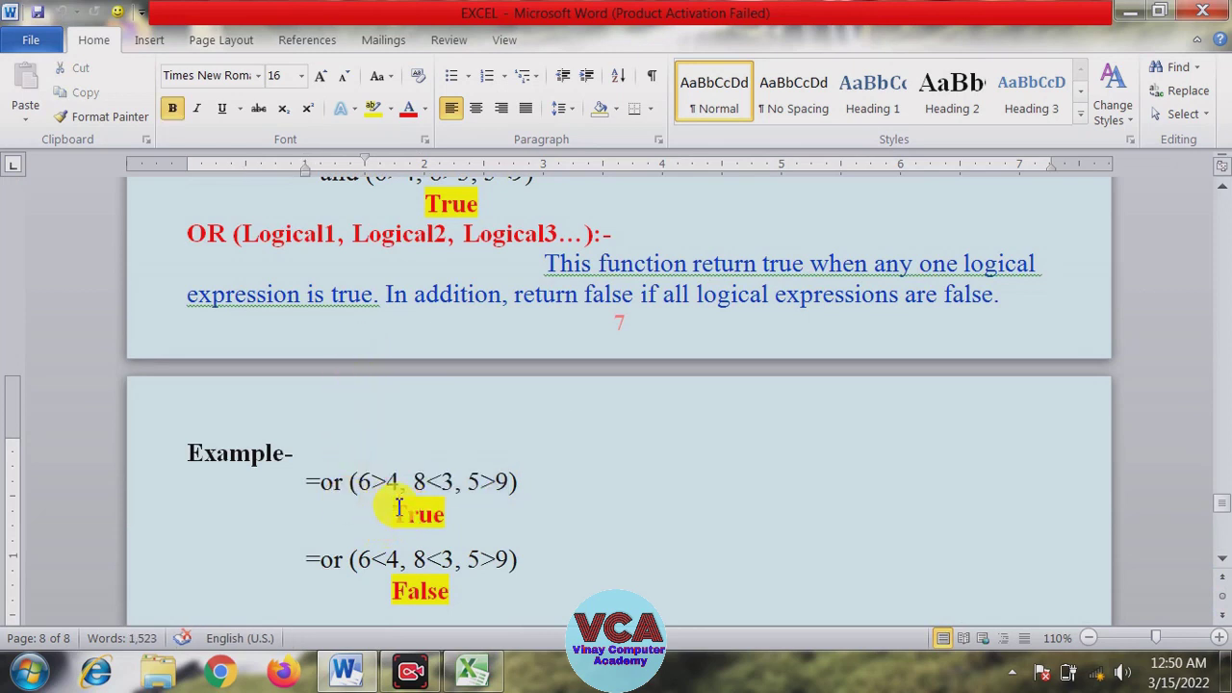
pyautogui.click(1223, 558)
pyautogui.scroll(-2, 1223, 564)
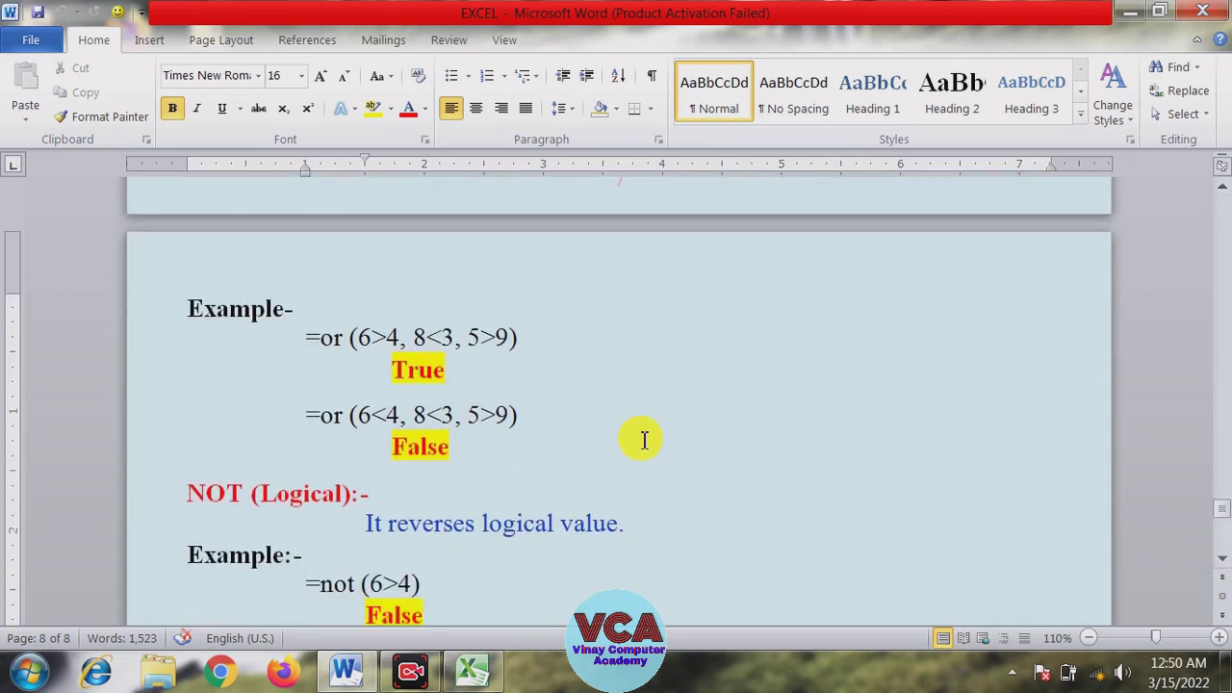
pyautogui.moveTo(507, 414); pyautogui.dragTo(358, 415)
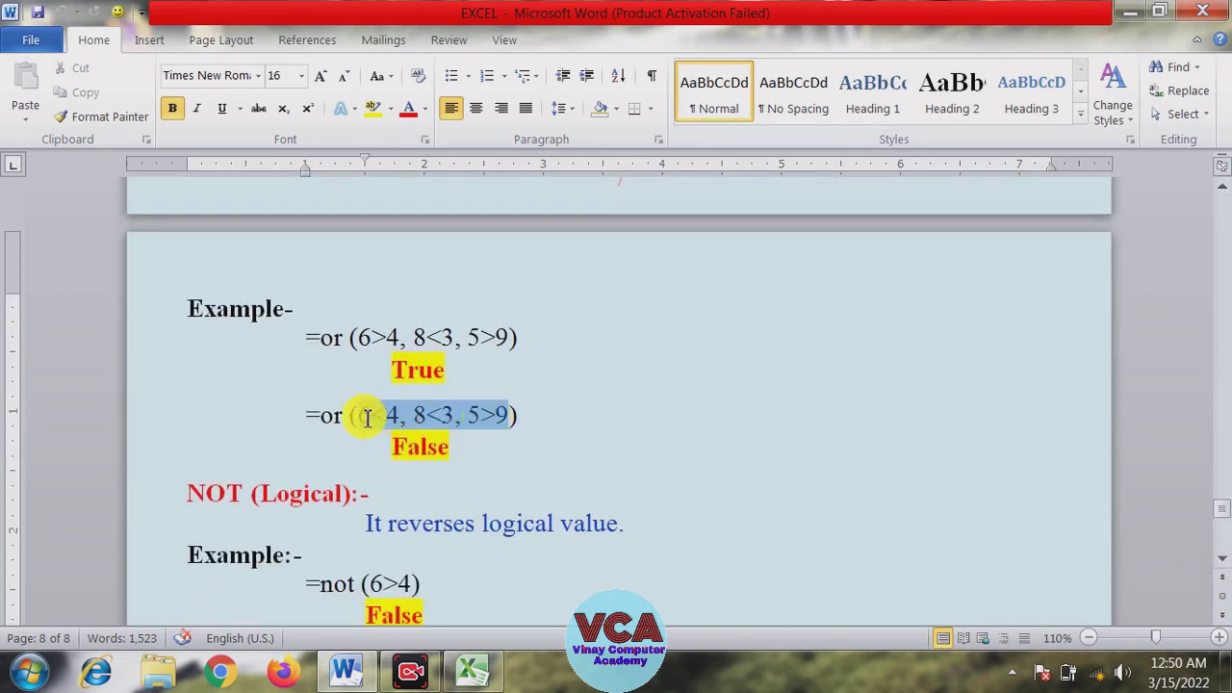
pyautogui.doubleClick(421, 452)
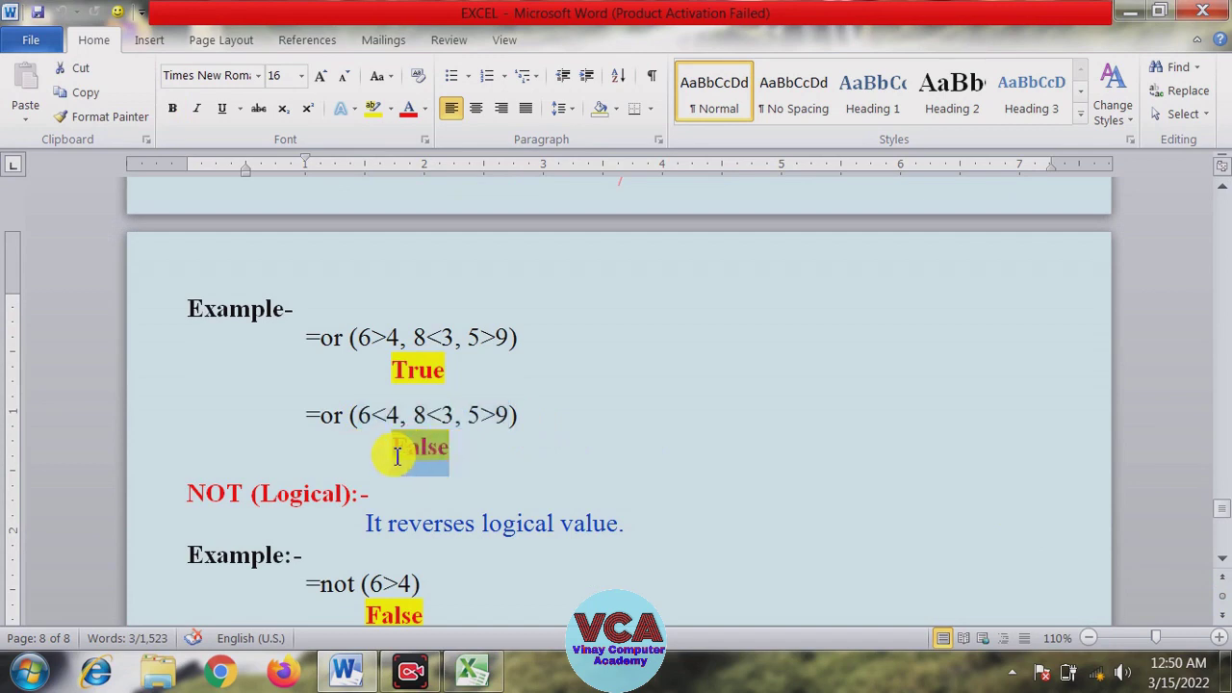
pyautogui.click(1223, 561)
pyautogui.scroll(-3, 1222, 564)
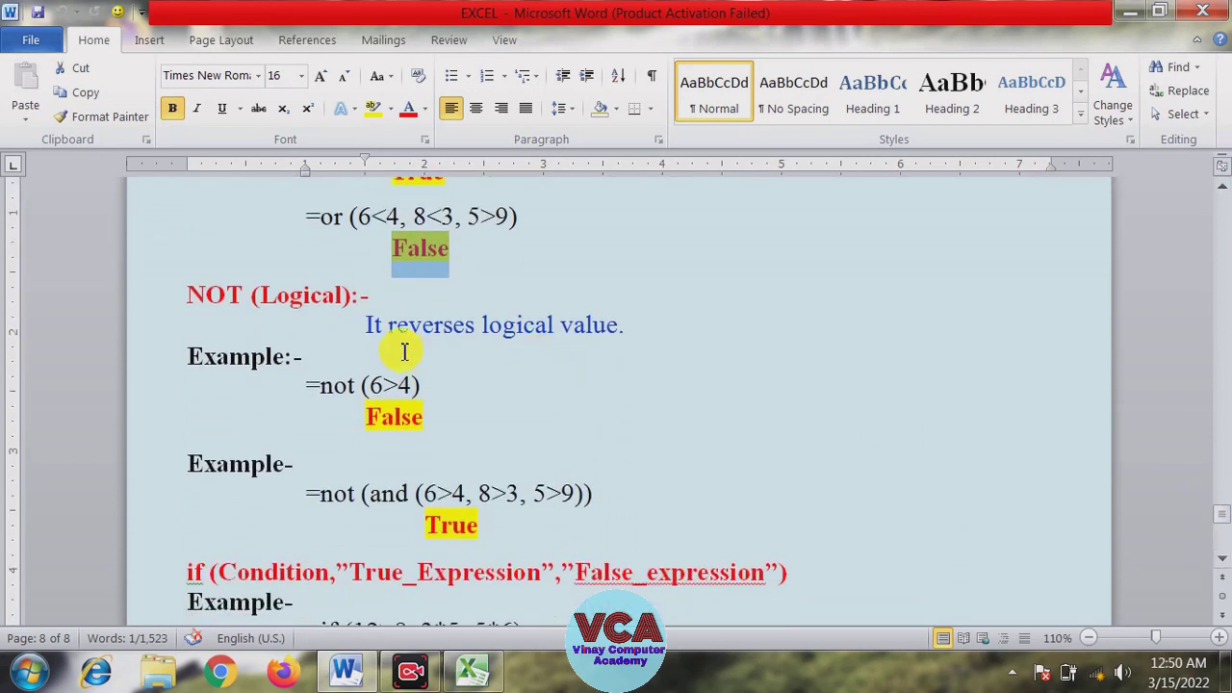
pyautogui.click(374, 327)
pyautogui.moveTo(376, 330); pyautogui.dragTo(583, 325)
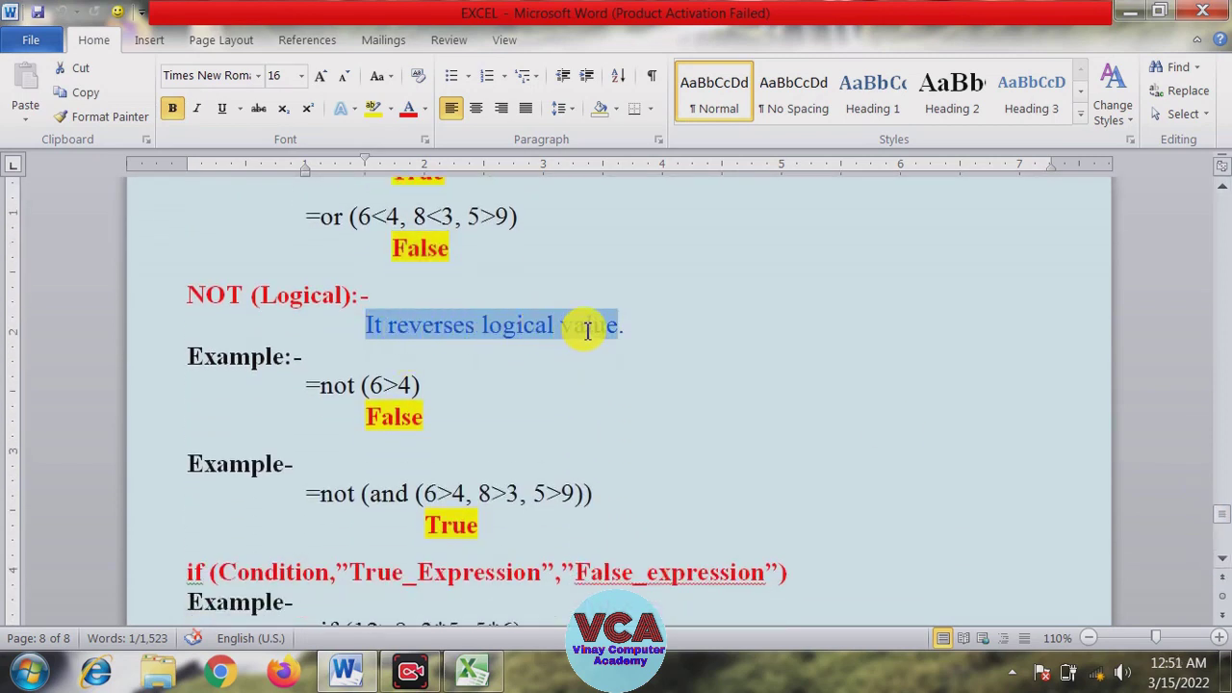
pyautogui.click(474, 327)
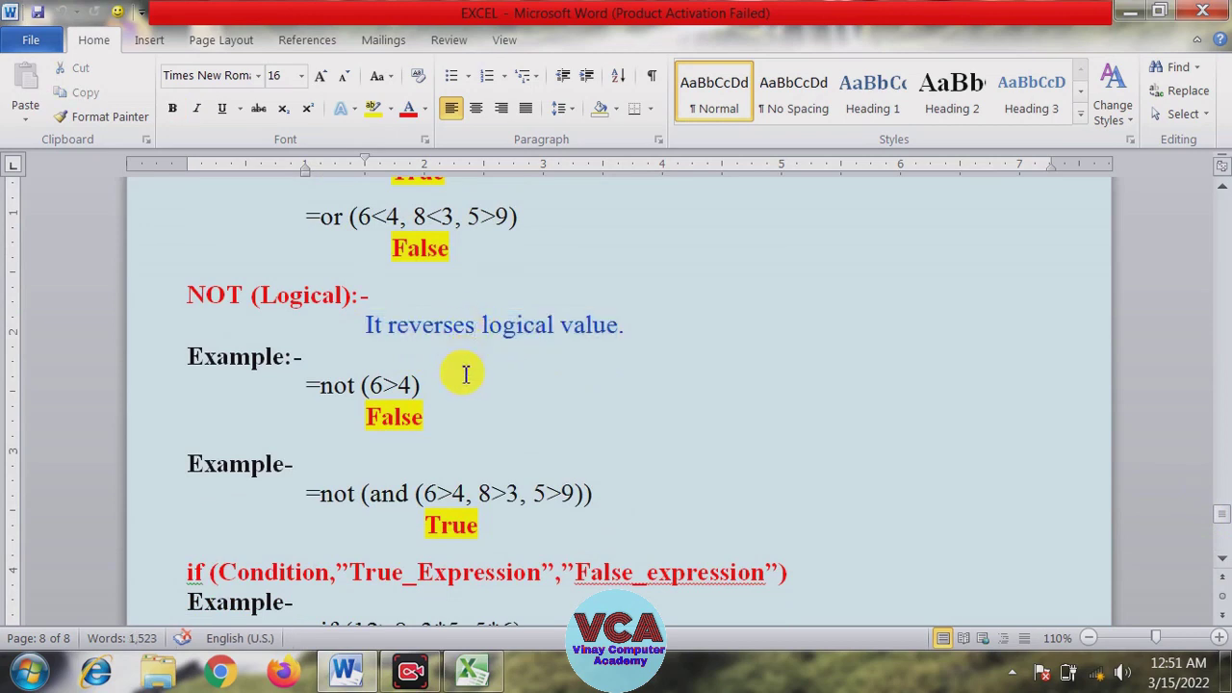
pyautogui.moveTo(354, 385); pyautogui.dragTo(318, 387)
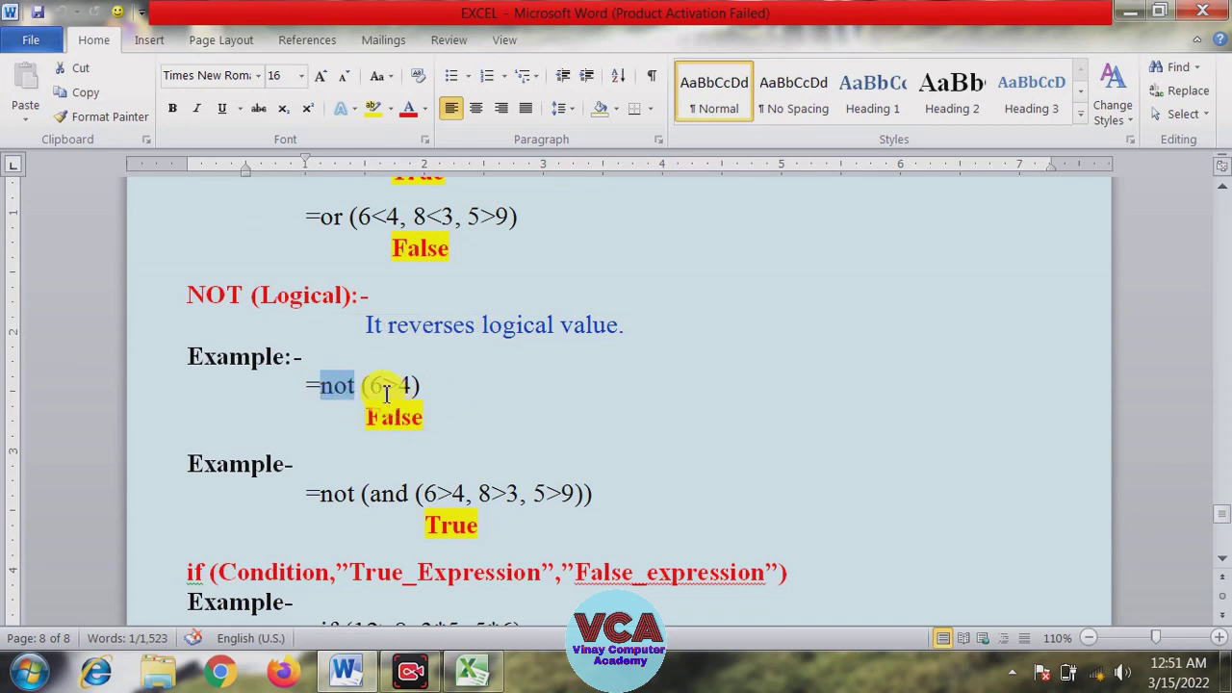
pyautogui.click(383, 387)
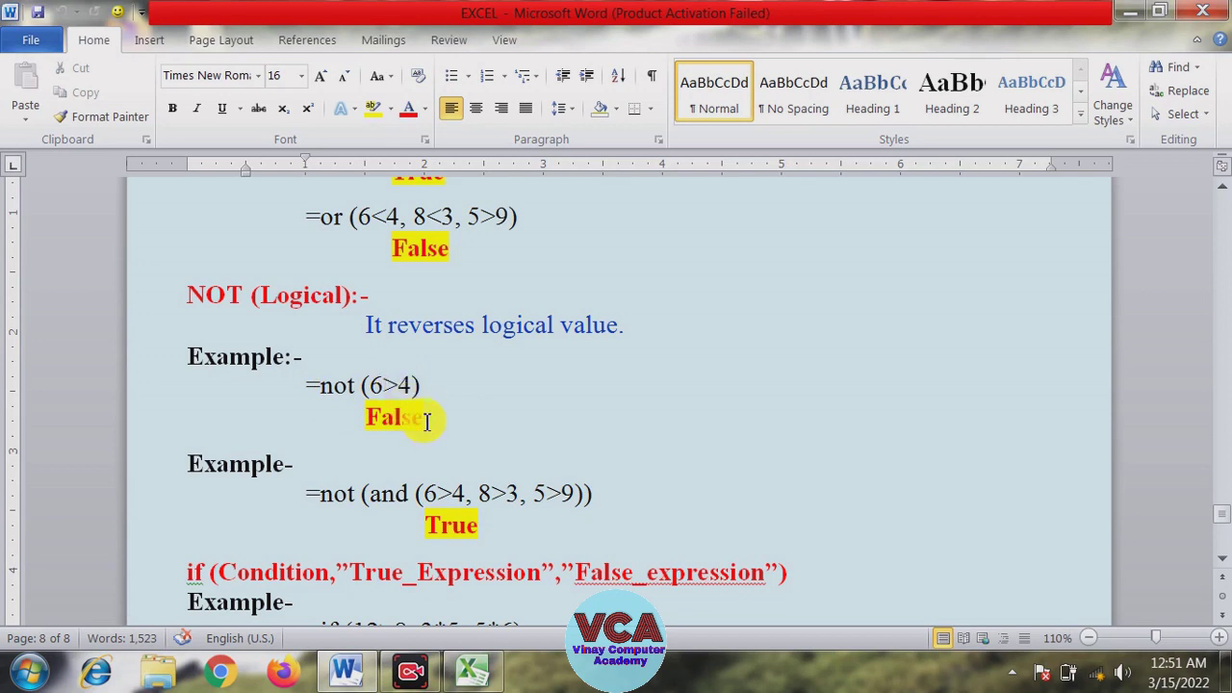
pyautogui.moveTo(427, 421); pyautogui.dragTo(375, 417)
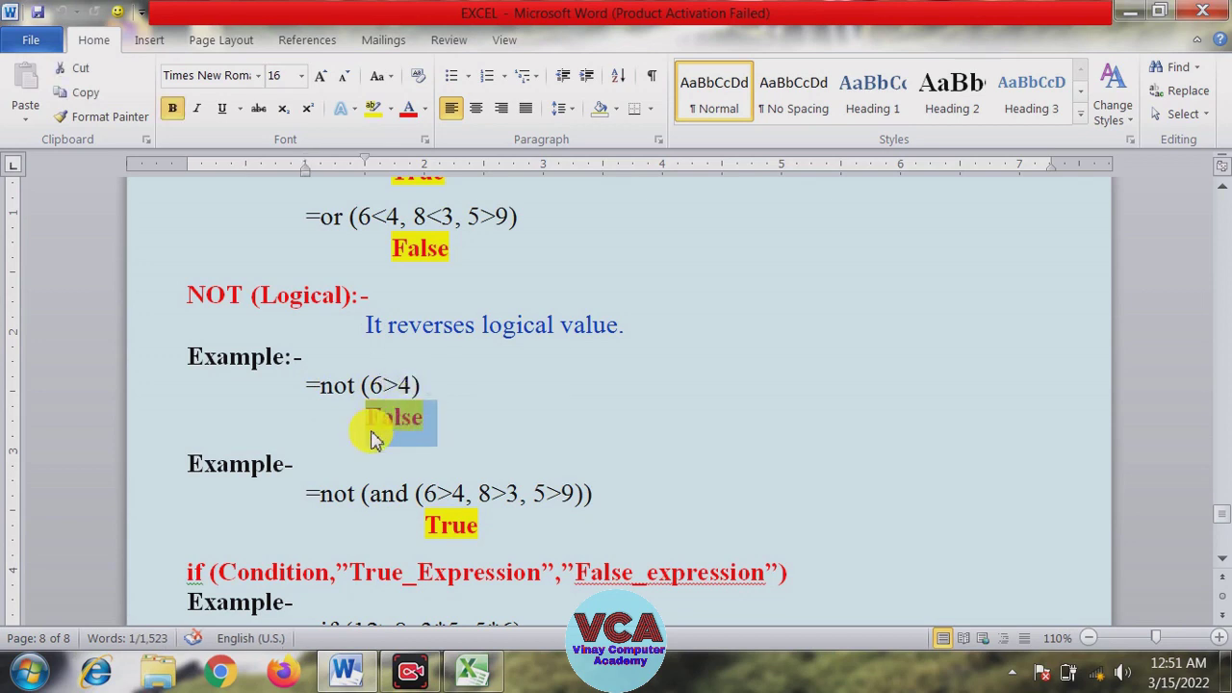
pyautogui.click(399, 429)
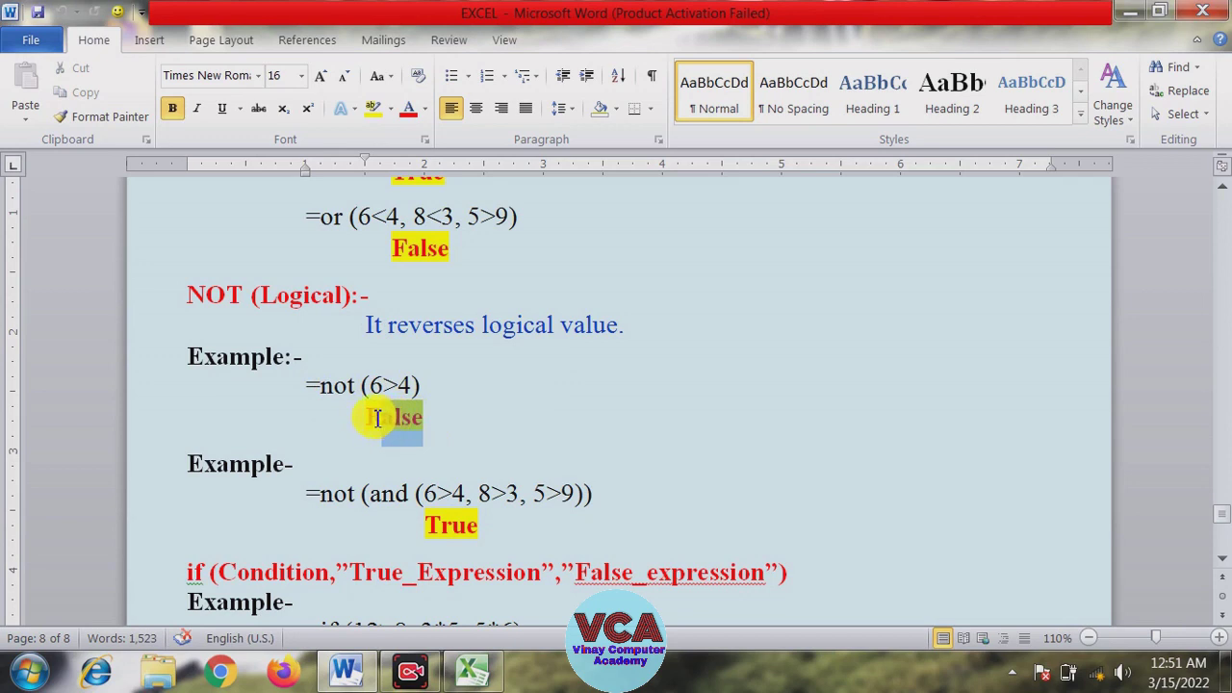
pyautogui.moveTo(377, 418); pyautogui.dragTo(366, 418)
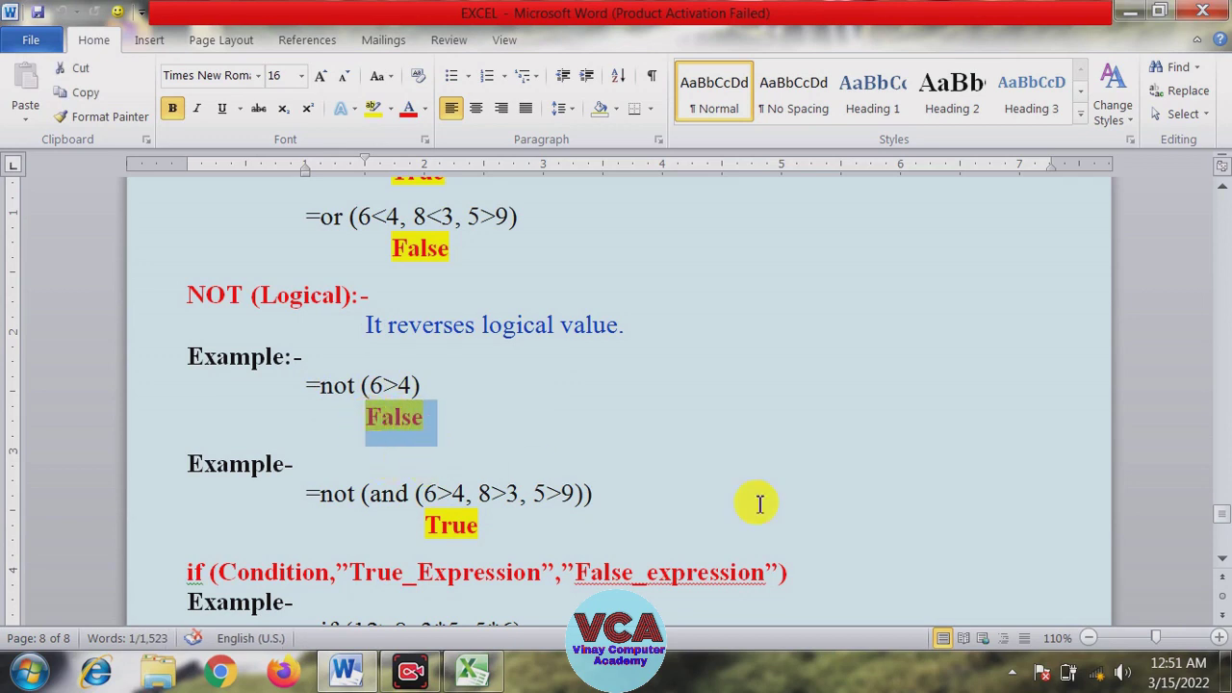
pyautogui.click(1221, 560)
pyautogui.click(1221, 560)
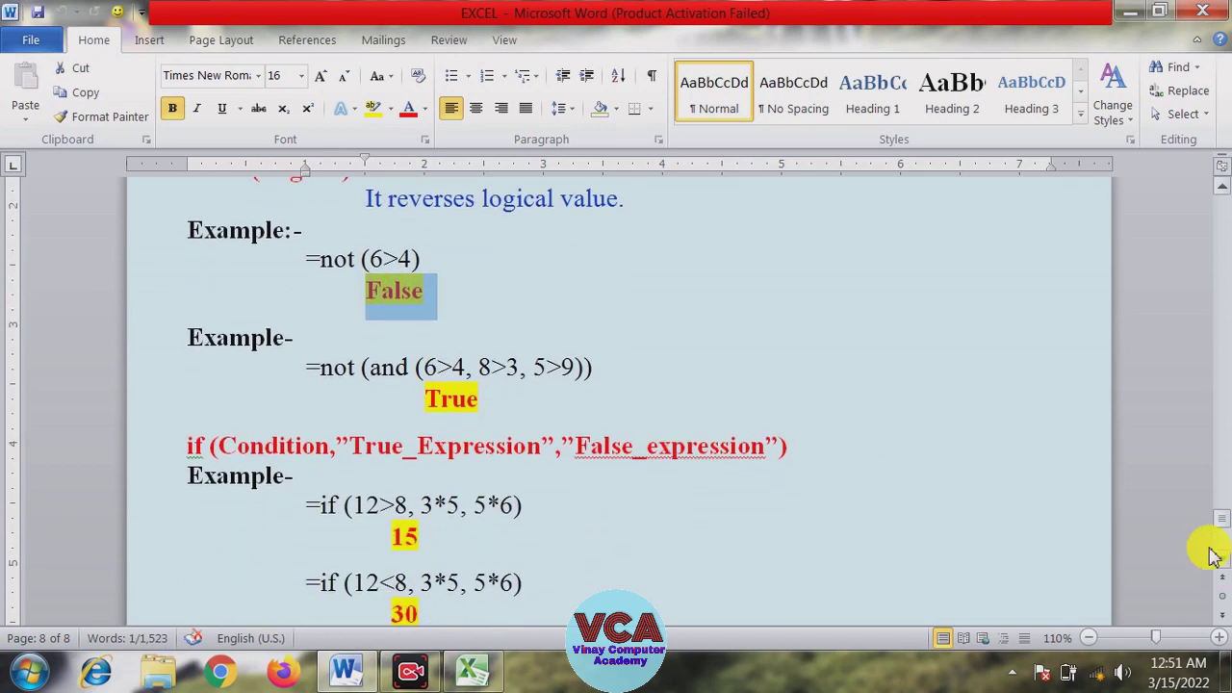
pyautogui.click(508, 287)
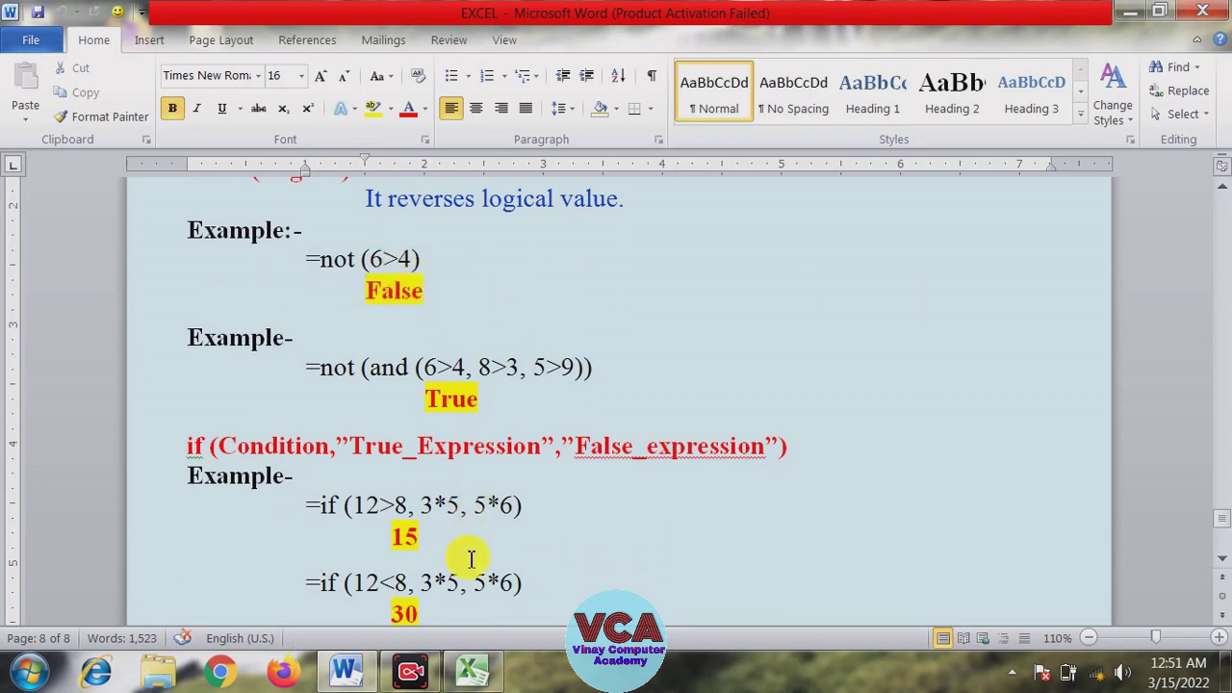
# Switch to Excel and enter =NOT(8>4) in E8, which returns FALSE
pyautogui.click(473, 671)
pyautogui.click(476, 431)
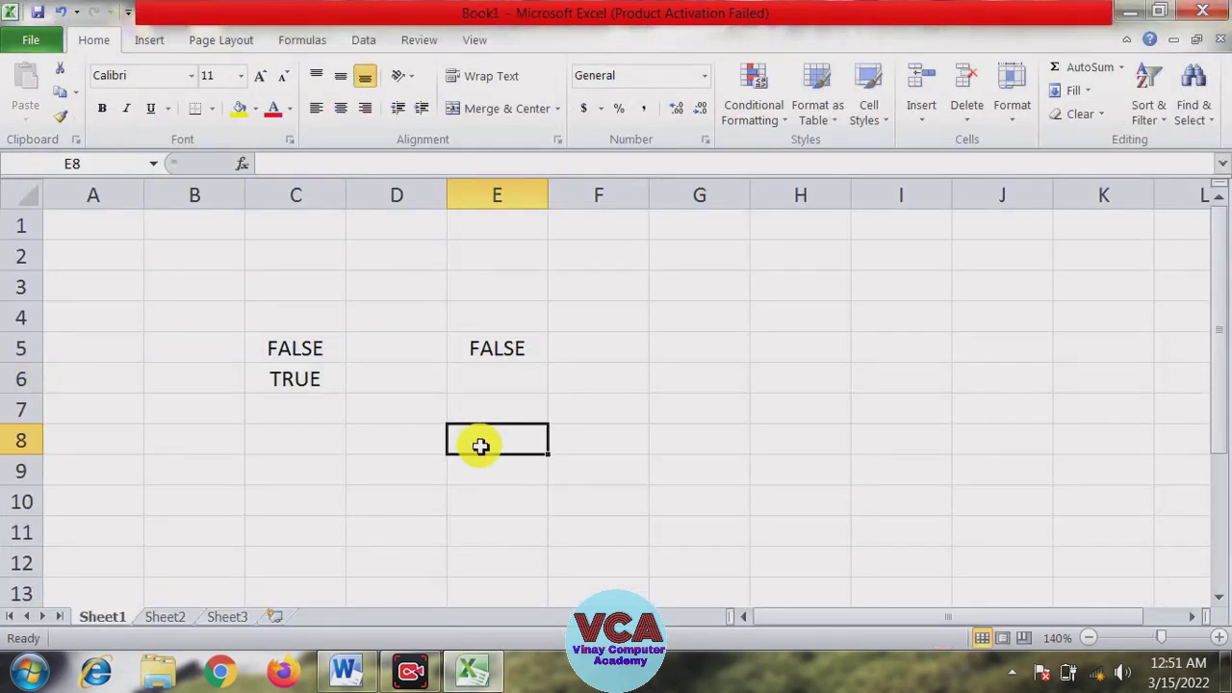
pyautogui.write('=n')
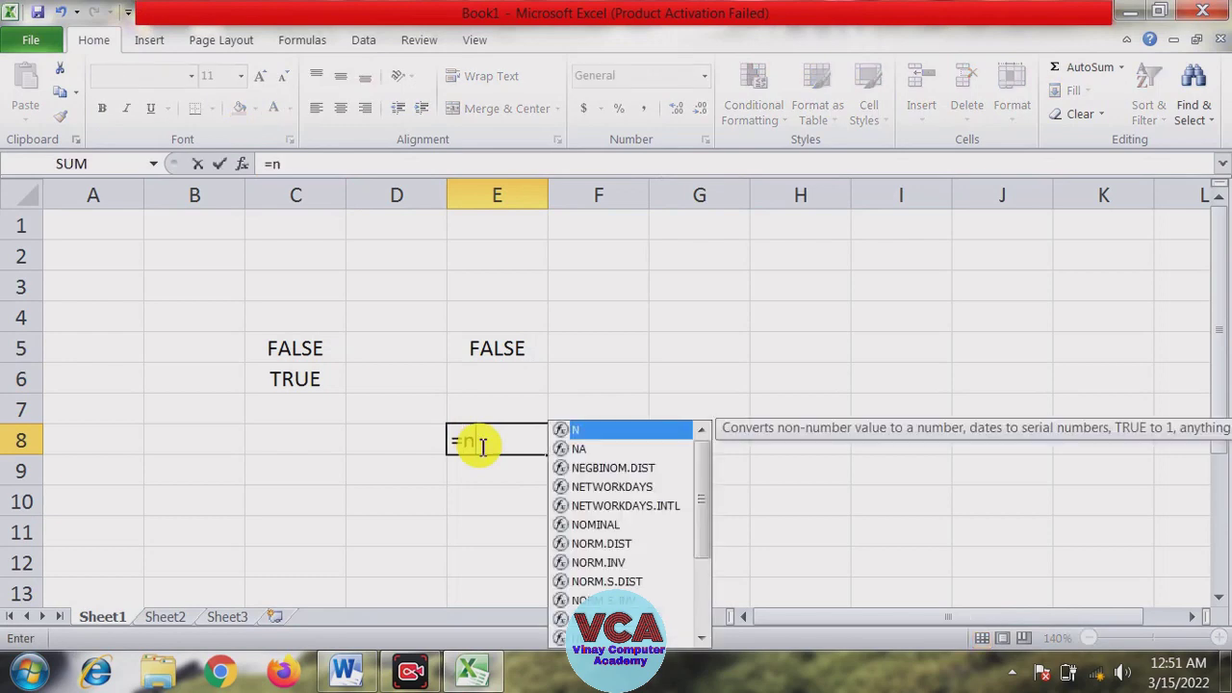
pyautogui.write('ot(')
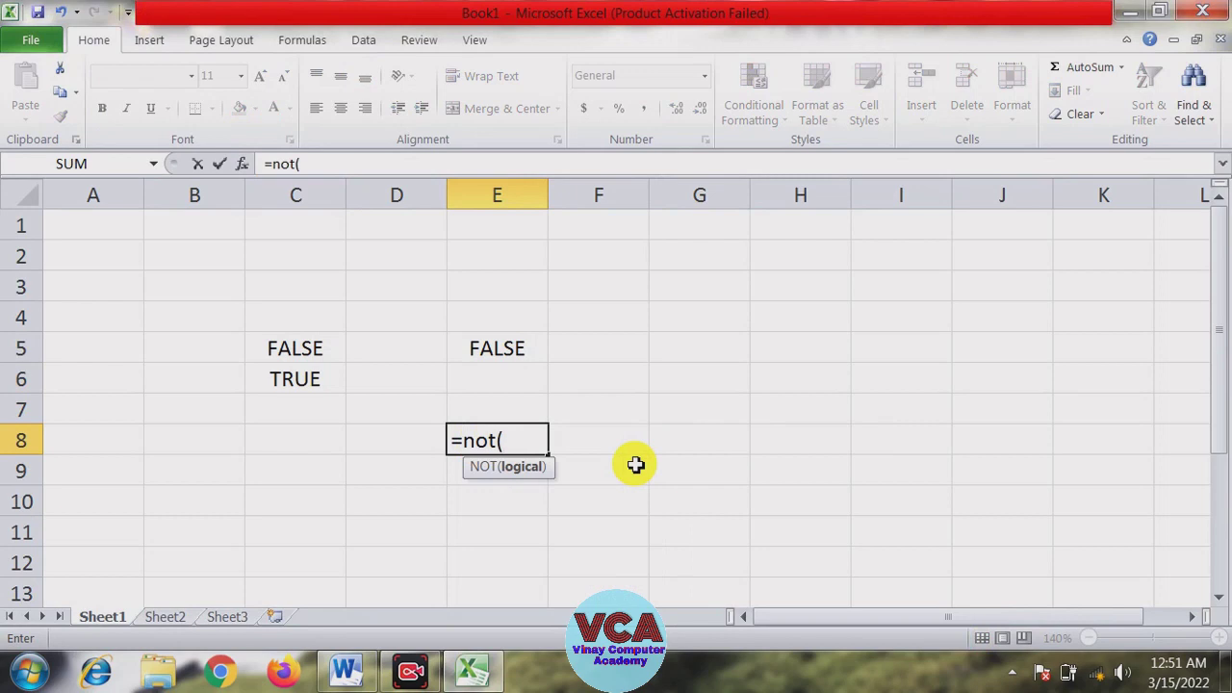
pyautogui.write('8>')
pyautogui.write('4')
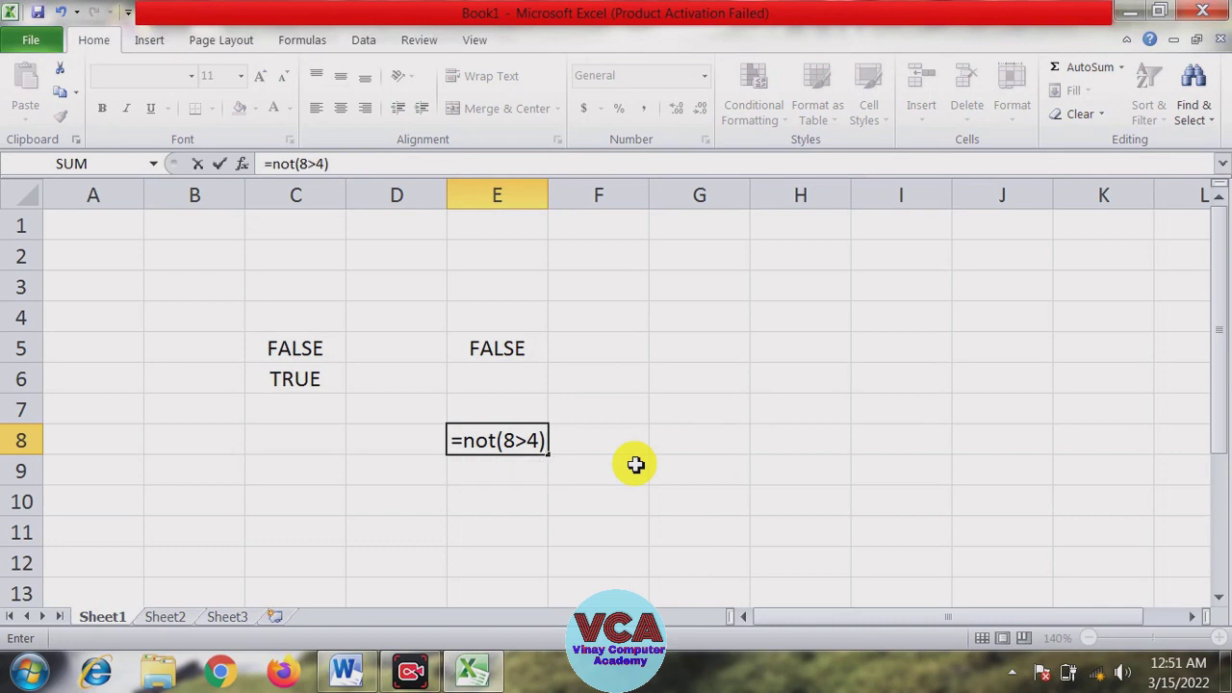
pyautogui.press('Return')
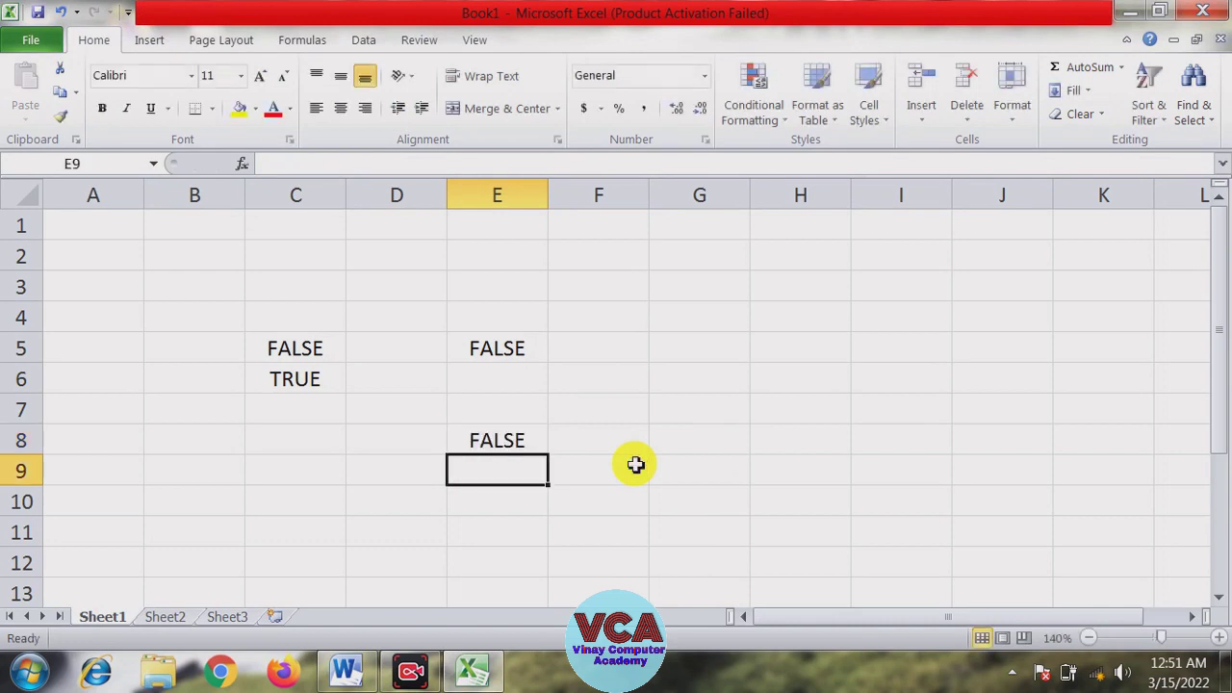
pyautogui.click(527, 440)
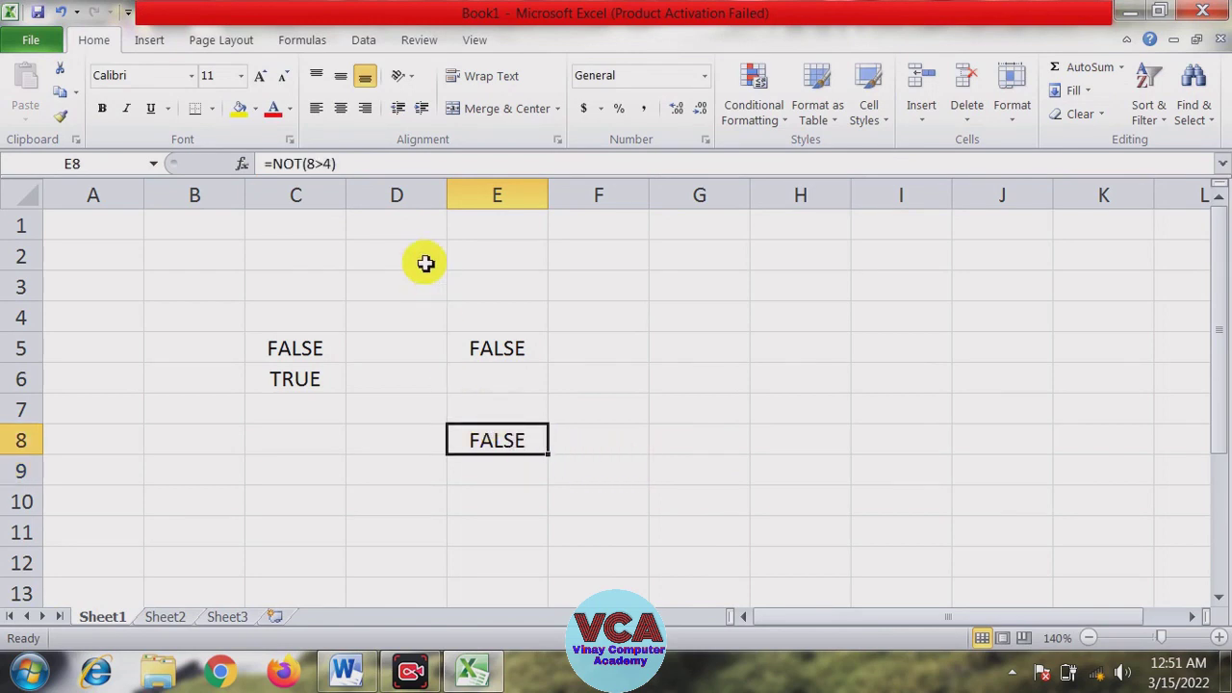
pyautogui.click(327, 166)
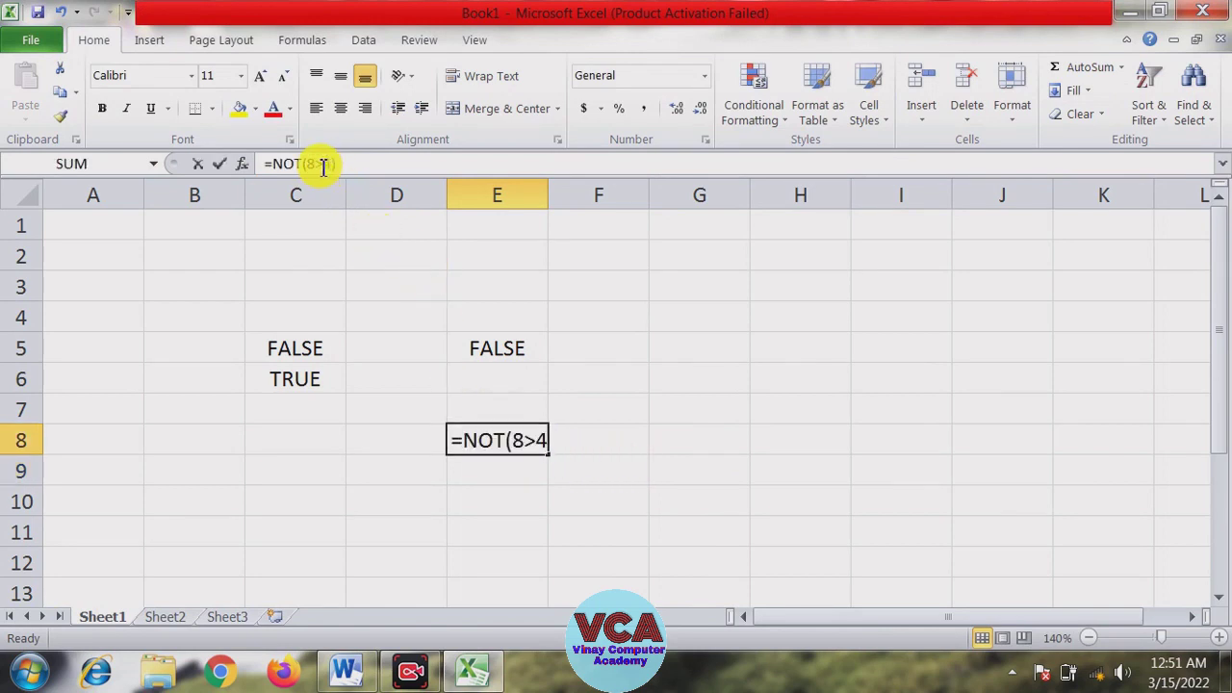
# Enter =NOT(8<4) in E9, which returns TRUE
pyautogui.click(479, 478)
pyautogui.write('=n')
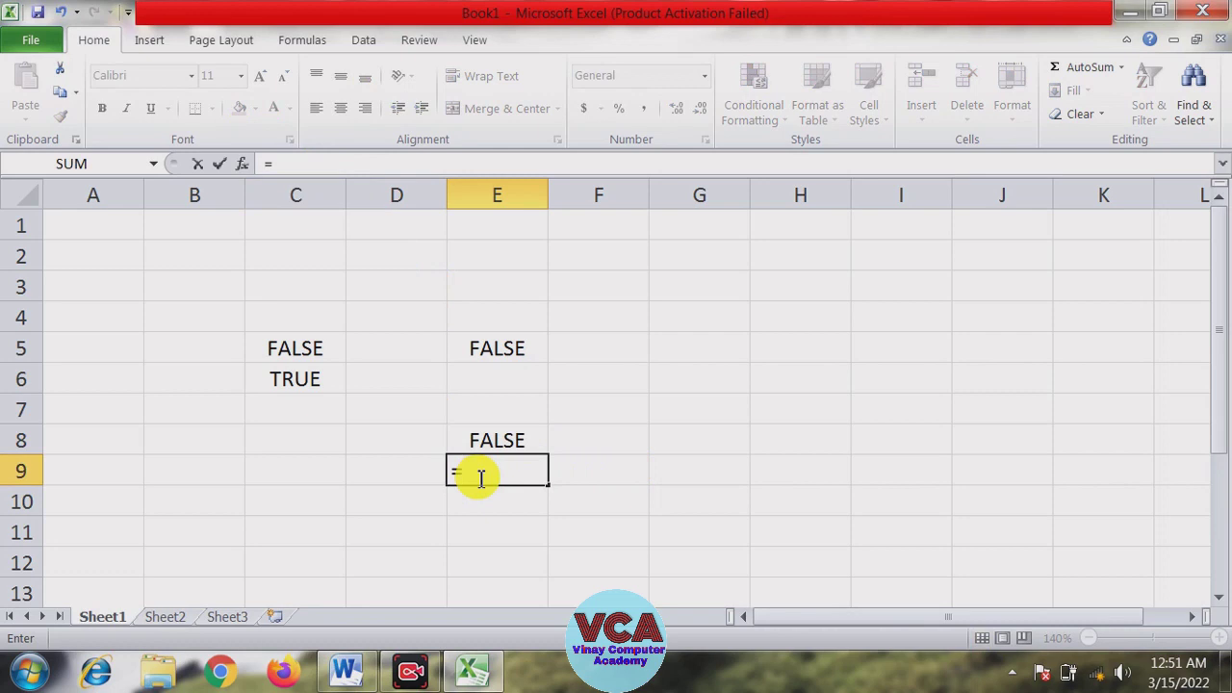
pyautogui.write('ot')
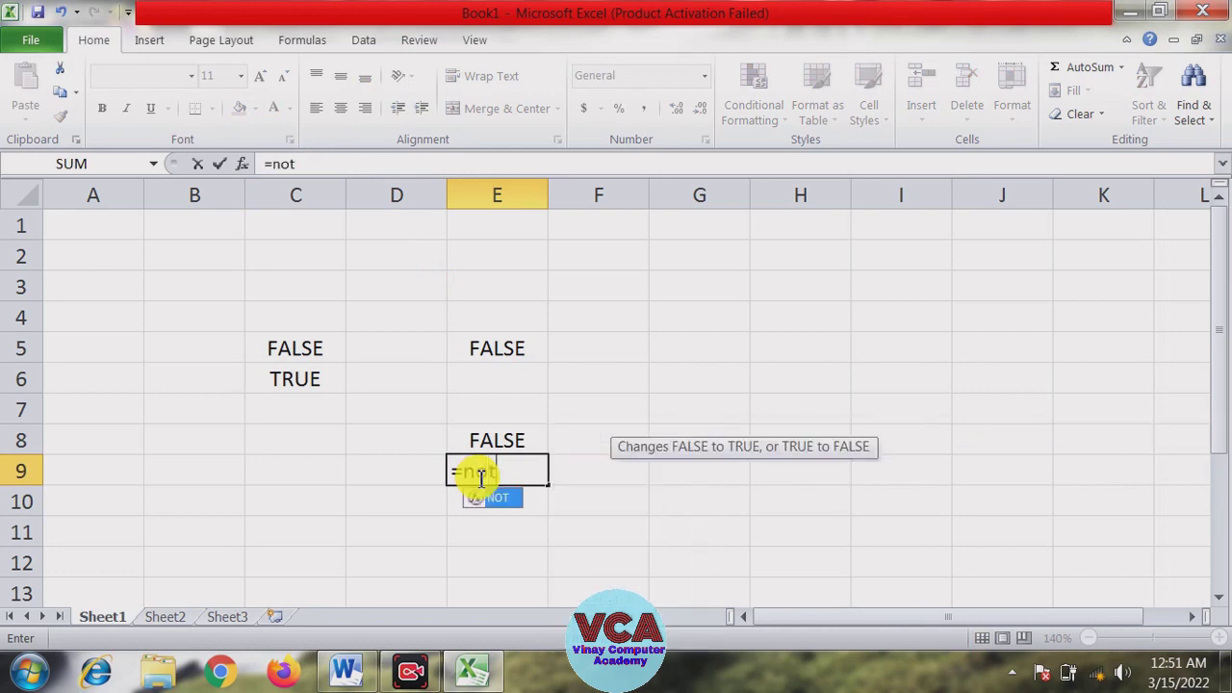
pyautogui.write('(8<4')
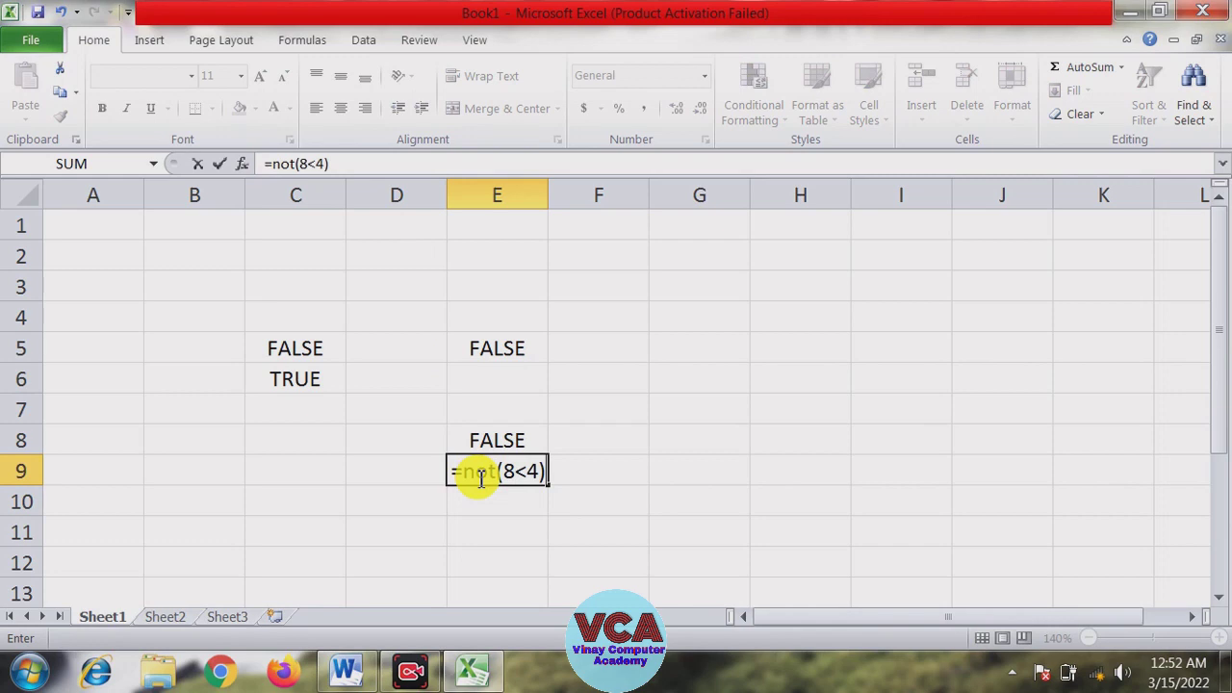
pyautogui.press('Return')
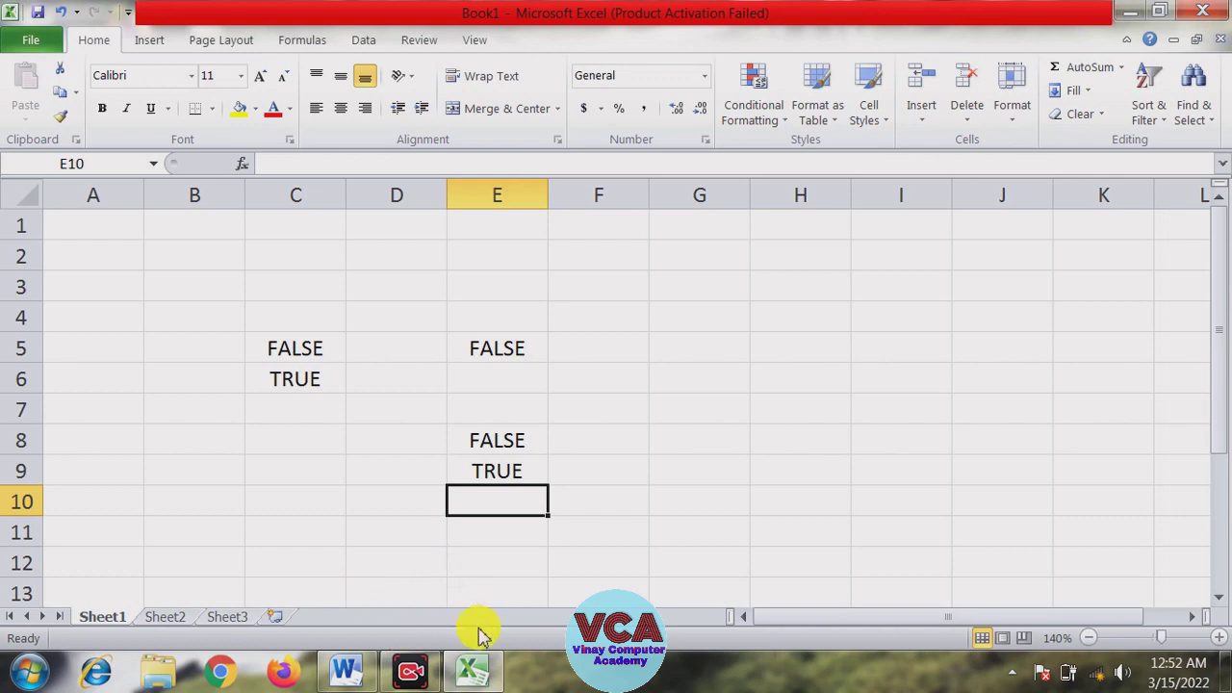
pyautogui.moveTo(411, 672)
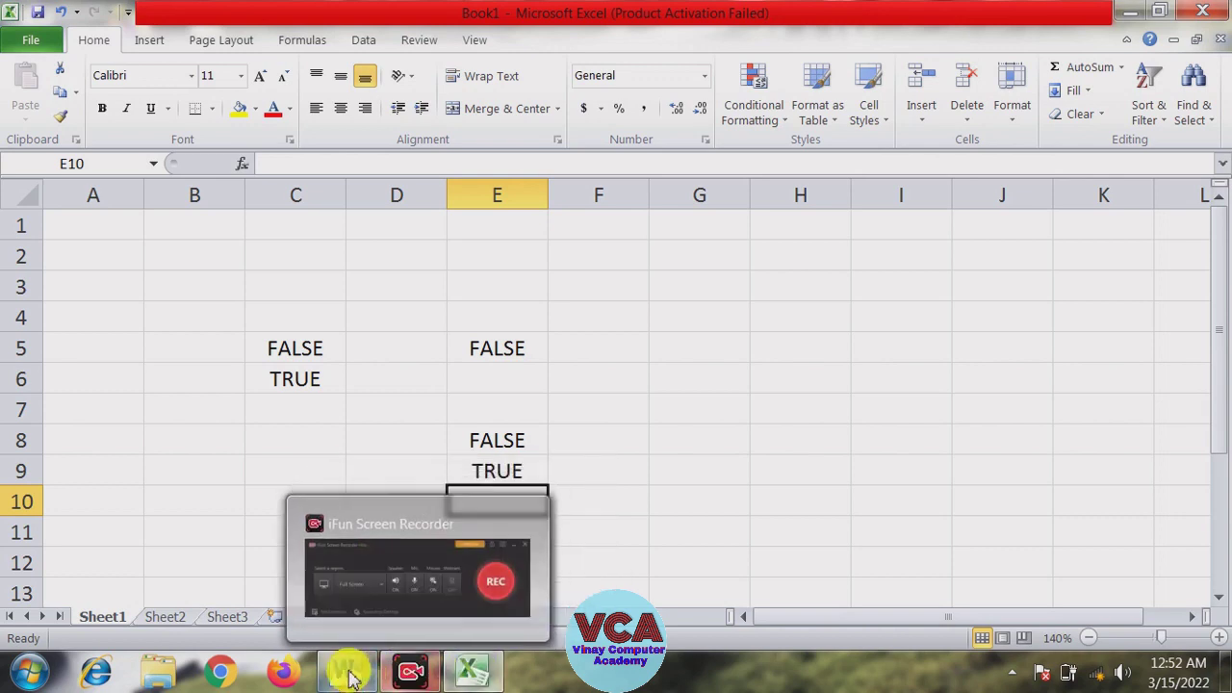
pyautogui.click(345, 671)
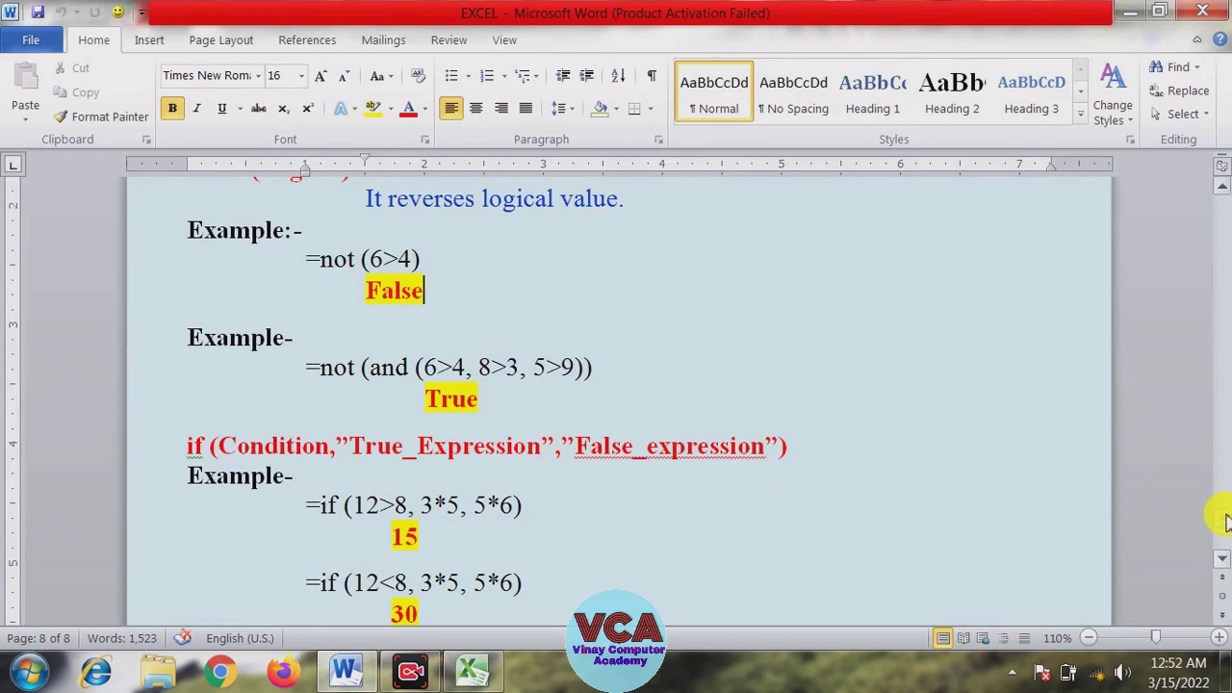
pyautogui.click(1222, 186)
pyautogui.click(1220, 189)
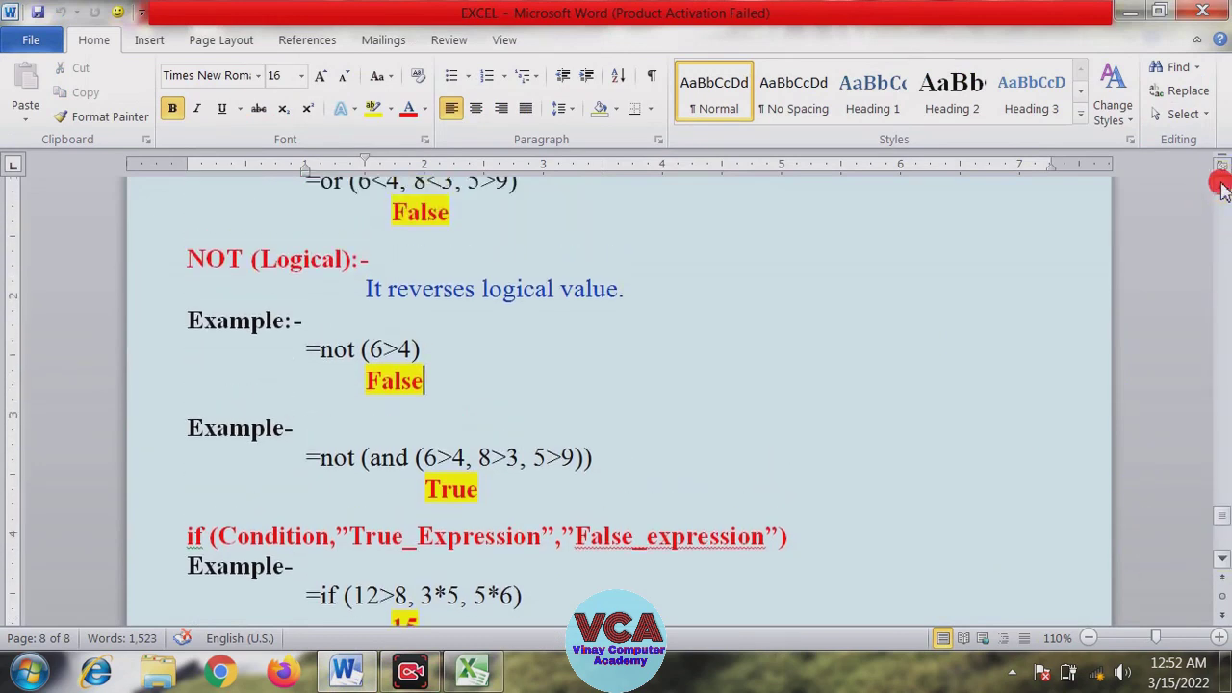
pyautogui.click(1221, 188)
pyautogui.click(1221, 188)
pyautogui.click(1221, 189)
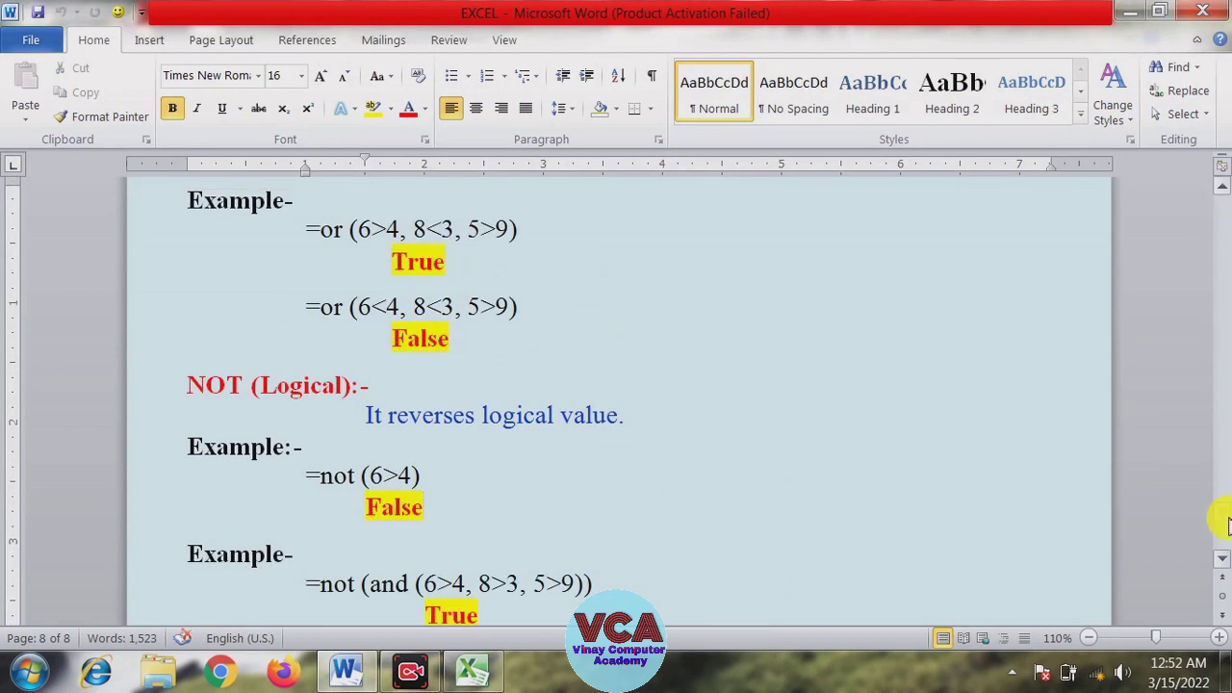
pyautogui.click(1221, 563)
pyautogui.click(1222, 562)
pyautogui.click(1222, 562)
pyautogui.click(1222, 562)
pyautogui.click(1221, 562)
pyautogui.click(1222, 562)
pyautogui.click(1222, 562)
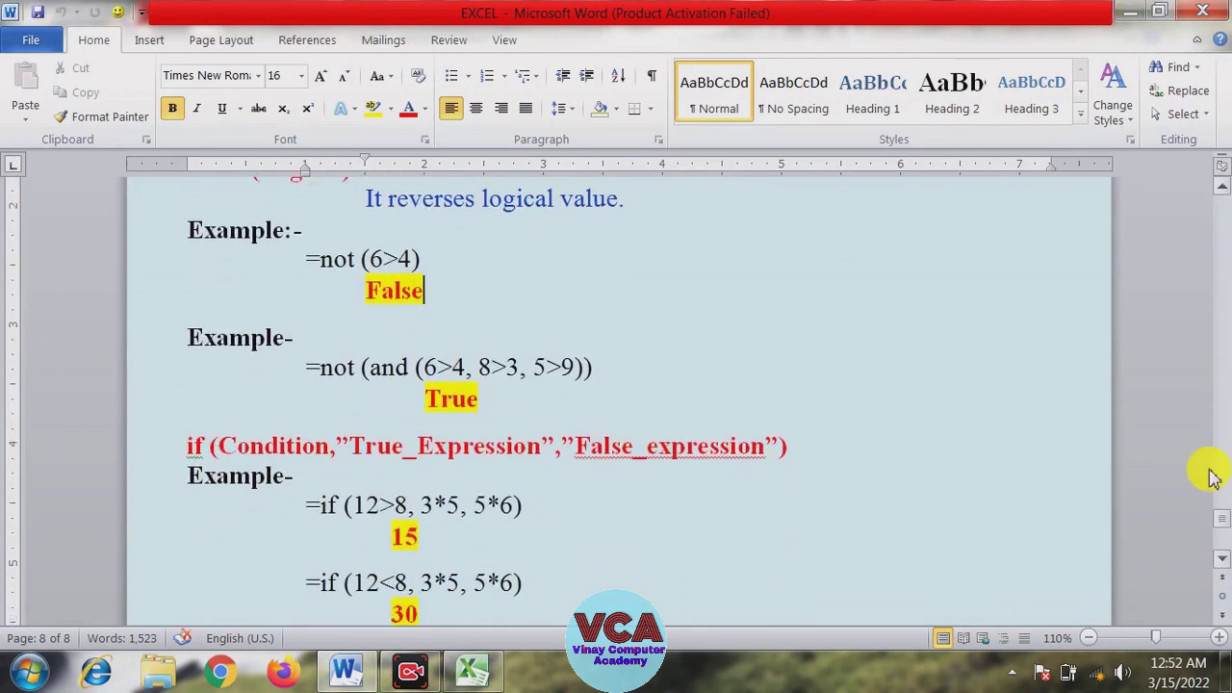
pyautogui.doubleClick(347, 372)
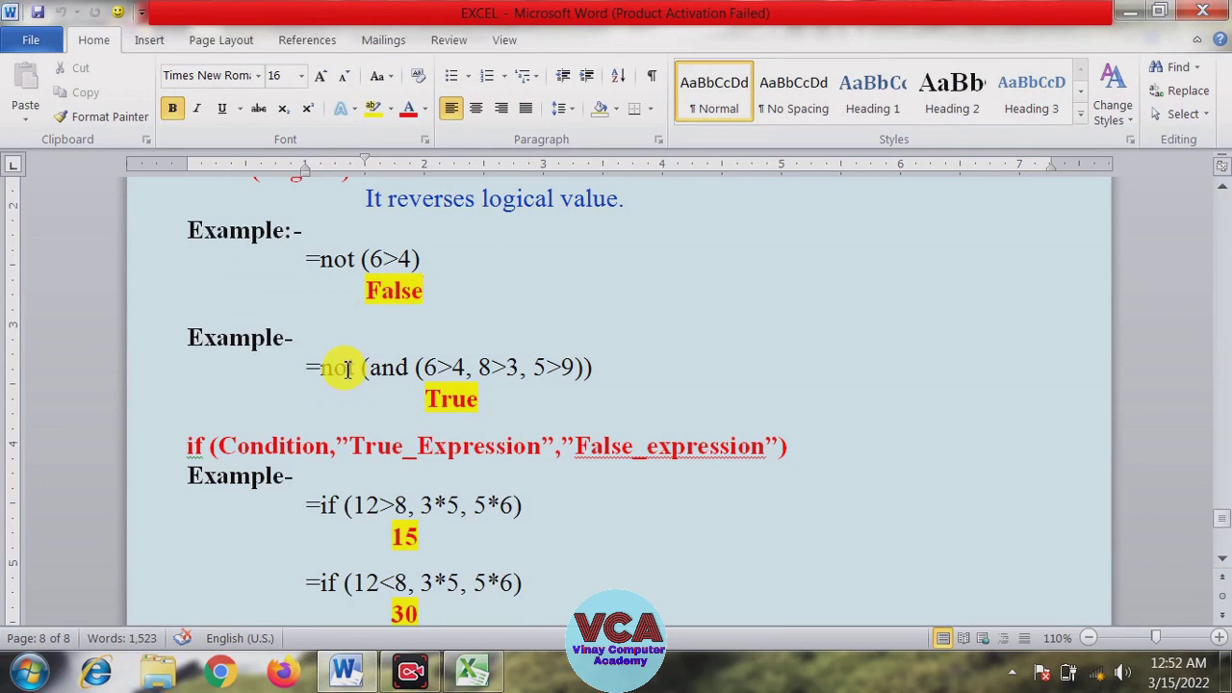
pyautogui.doubleClick(389, 368)
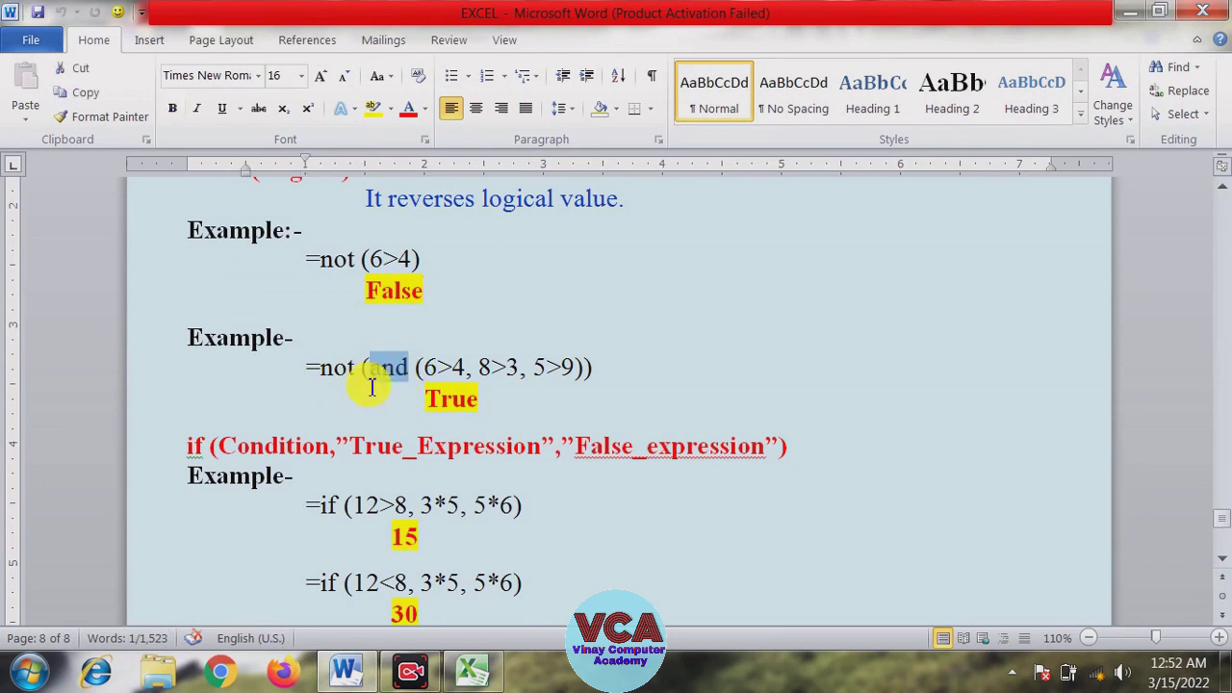
pyautogui.click(382, 372)
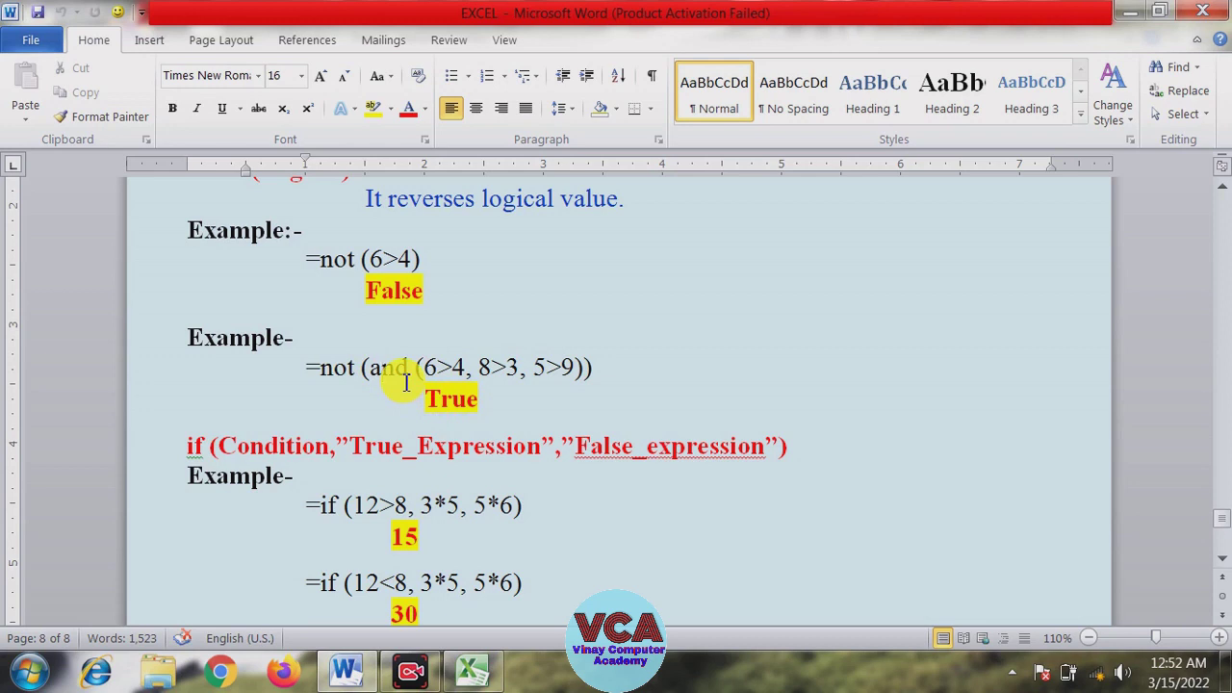
pyautogui.doubleClick(566, 367)
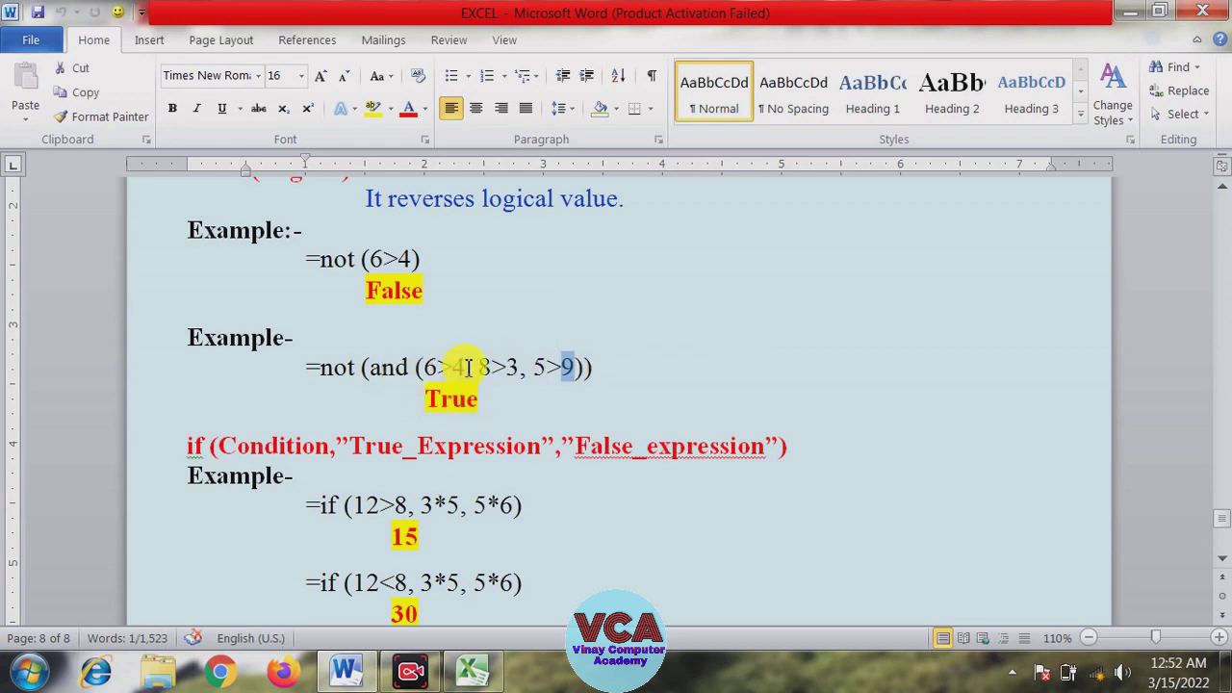
pyautogui.moveTo(467, 366); pyautogui.dragTo(433, 367)
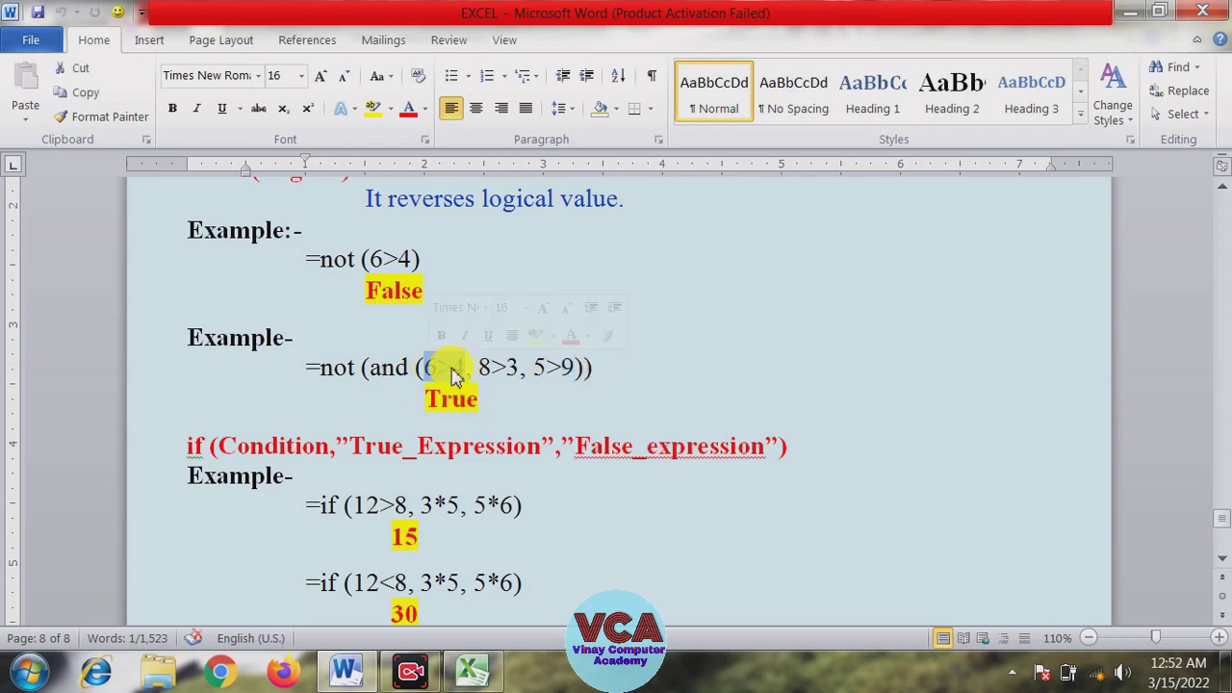
pyautogui.moveTo(432, 372)
pyautogui.mouseDown()
pyautogui.moveTo(458, 372)
pyautogui.moveTo(448, 376)
pyautogui.mouseUp()
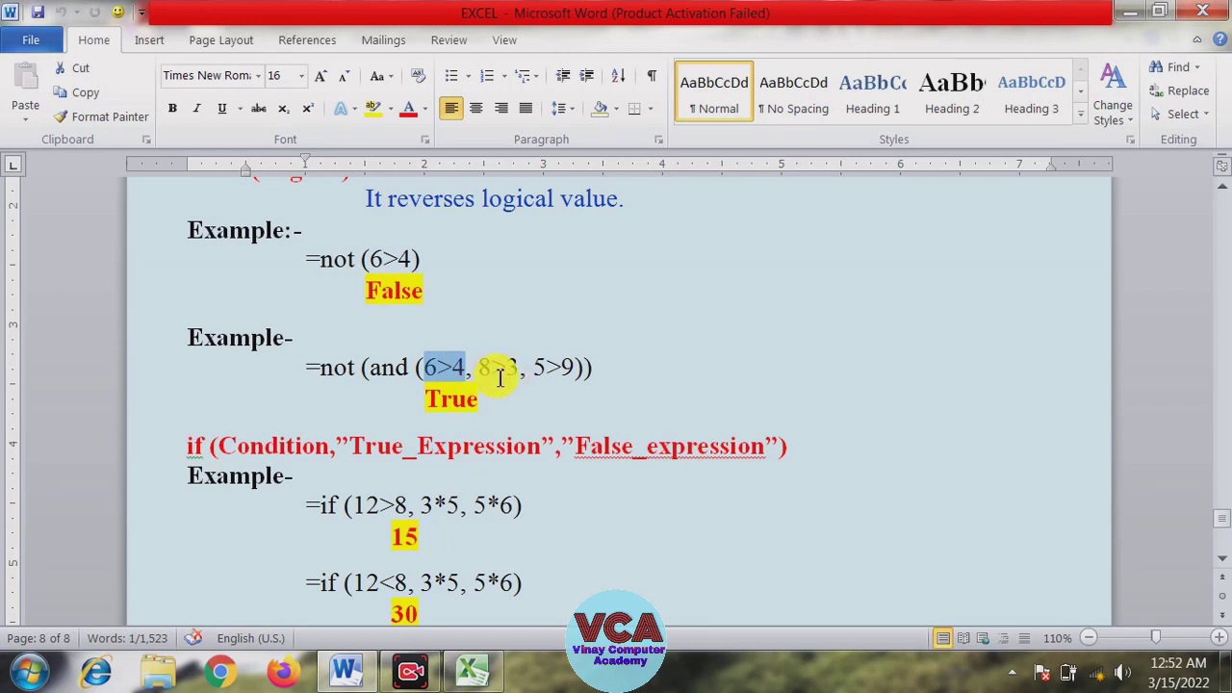
pyautogui.click(550, 371)
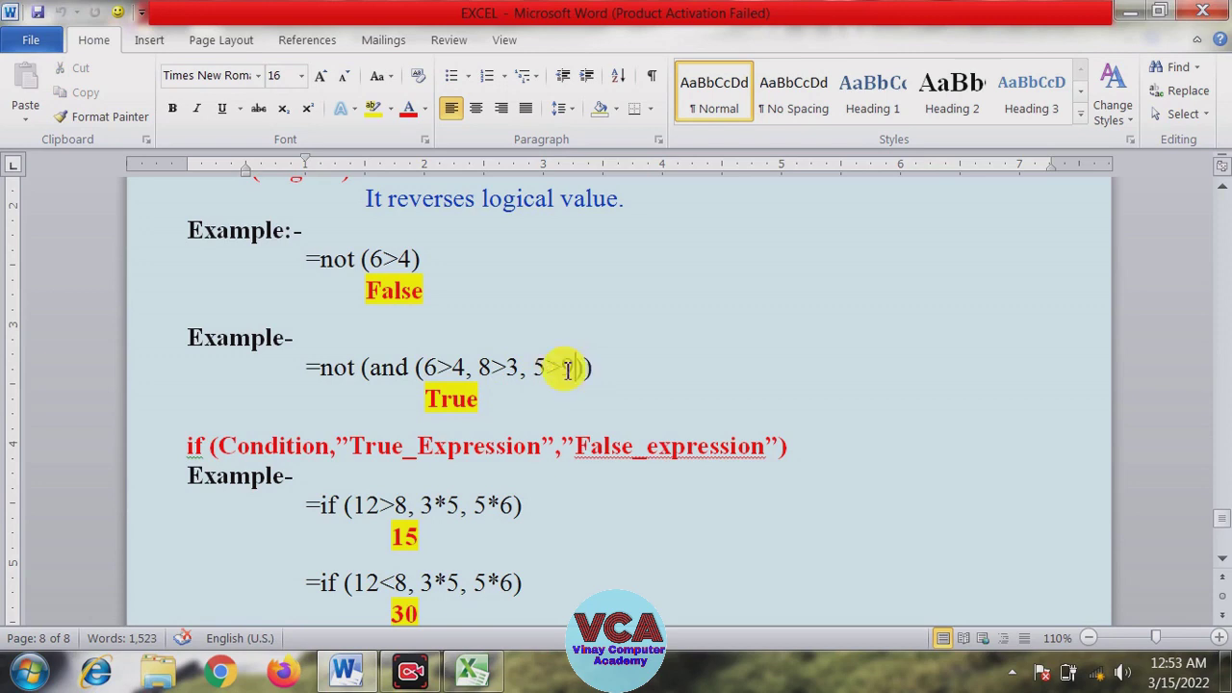
pyautogui.doubleClick(395, 368)
pyautogui.click(566, 372)
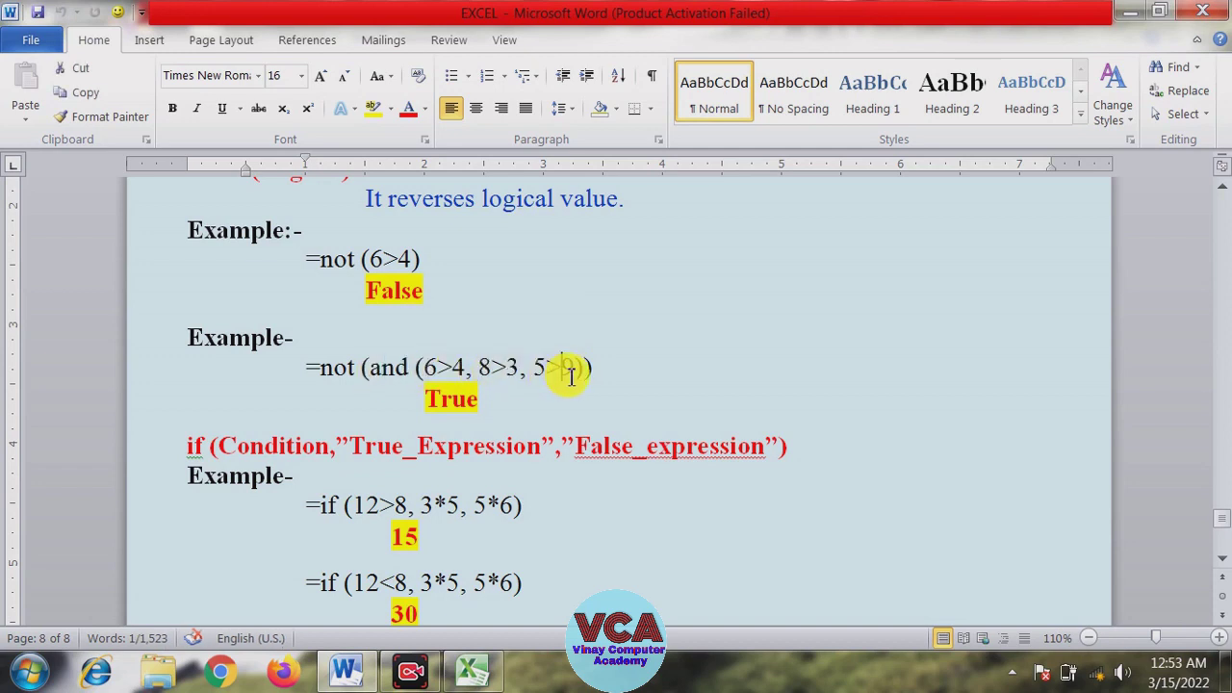
pyautogui.moveTo(453, 368); pyautogui.dragTo(495, 373)
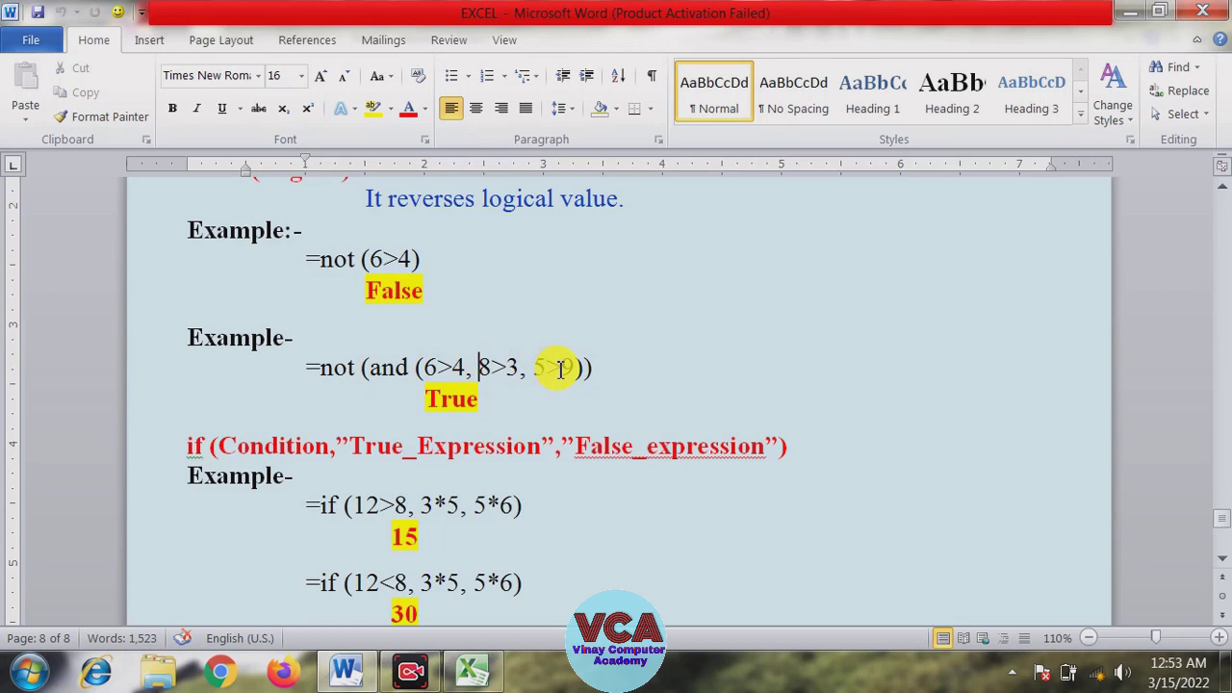
pyautogui.click(559, 370)
pyautogui.moveTo(579, 370); pyautogui.dragTo(423, 370)
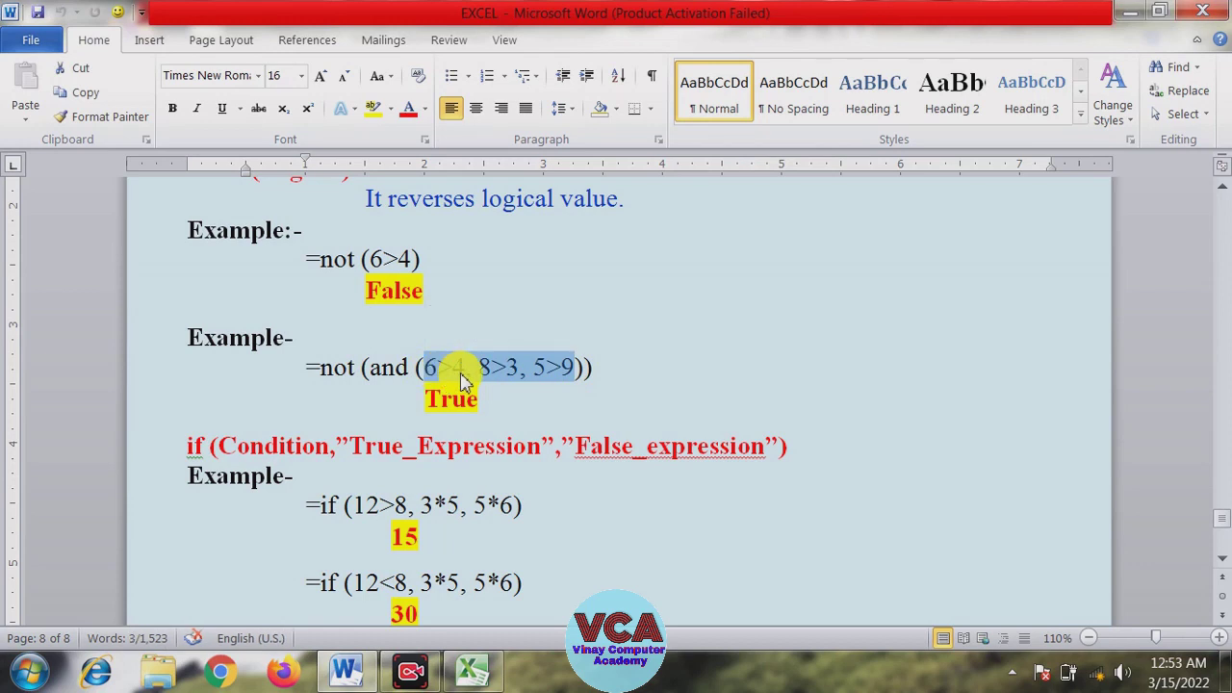
pyautogui.click(547, 373)
pyautogui.doubleClick(553, 370)
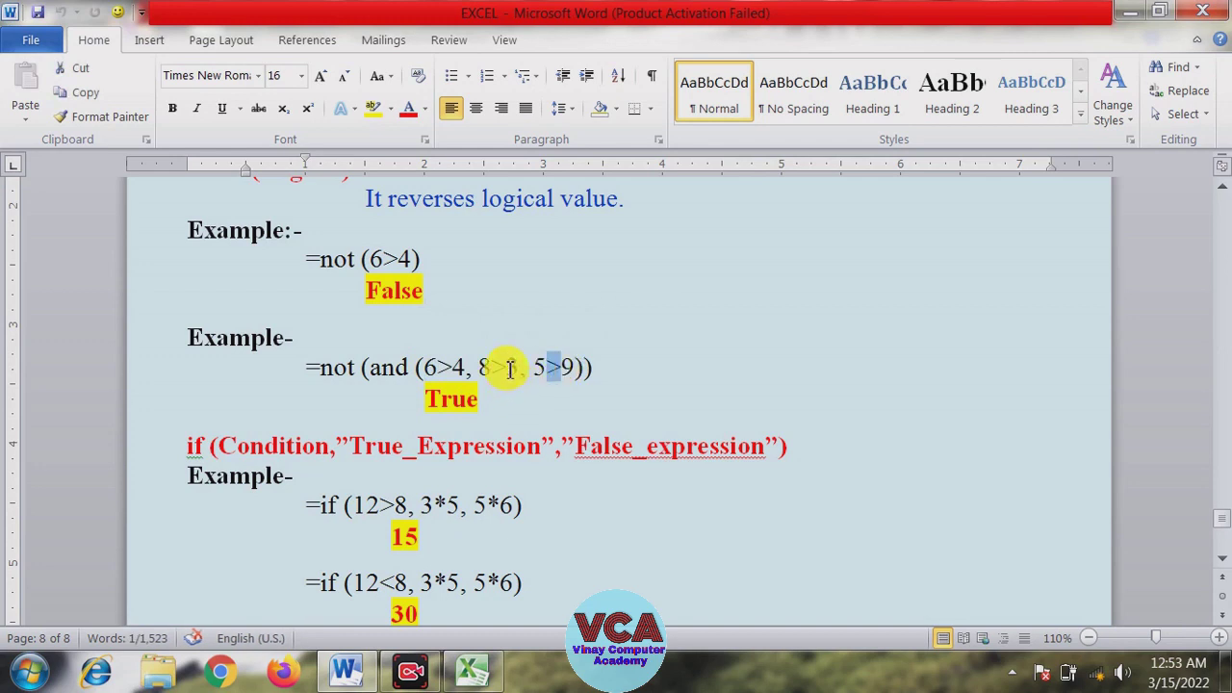
pyautogui.click(399, 369)
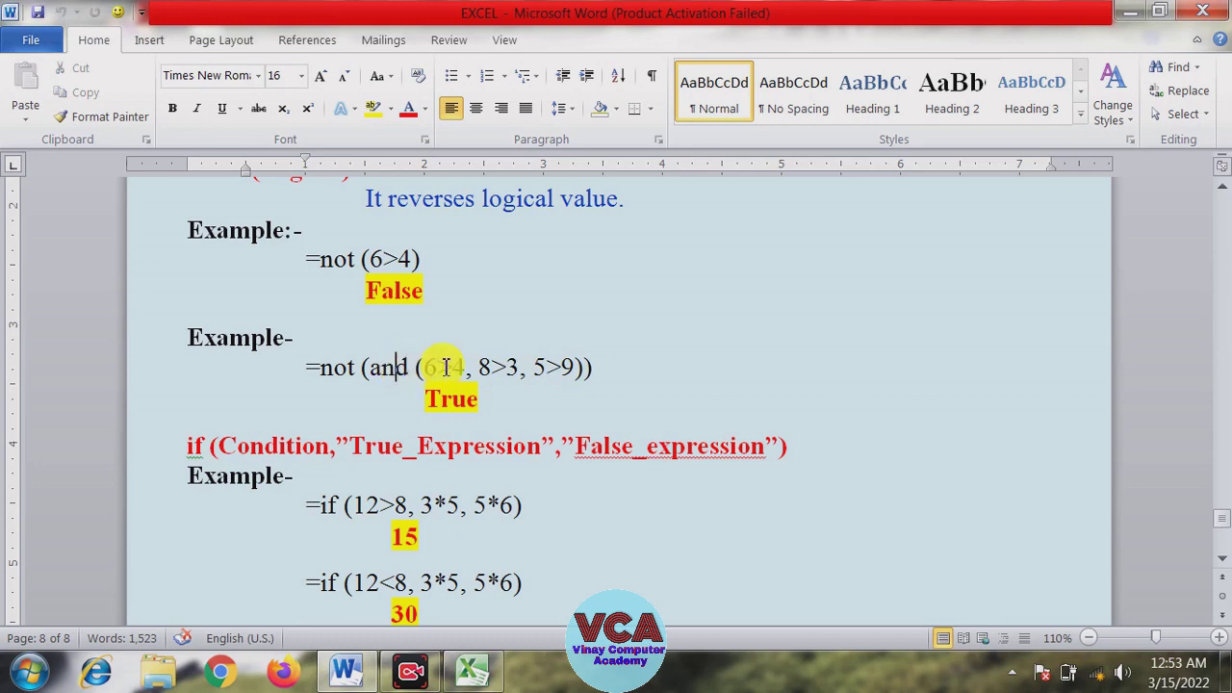
pyautogui.moveTo(575, 369); pyautogui.dragTo(445, 375)
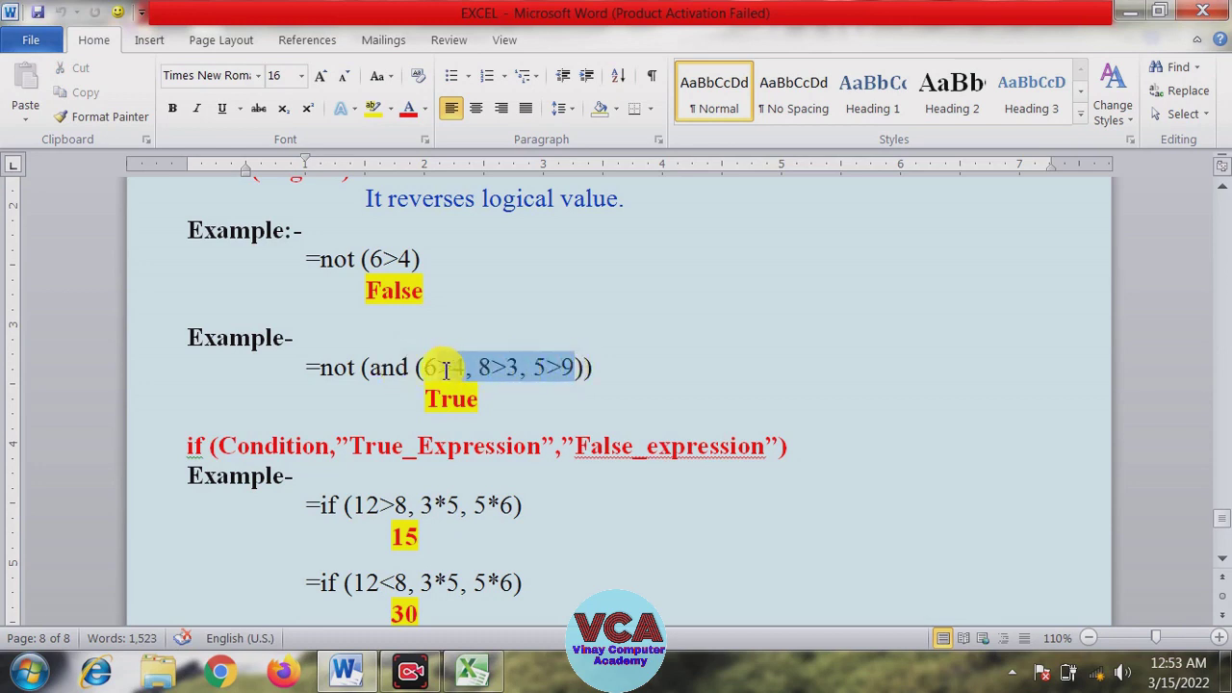
pyautogui.moveTo(355, 370)
pyautogui.mouseDown()
pyautogui.moveTo(327, 374)
pyautogui.moveTo(334, 386)
pyautogui.mouseUp()
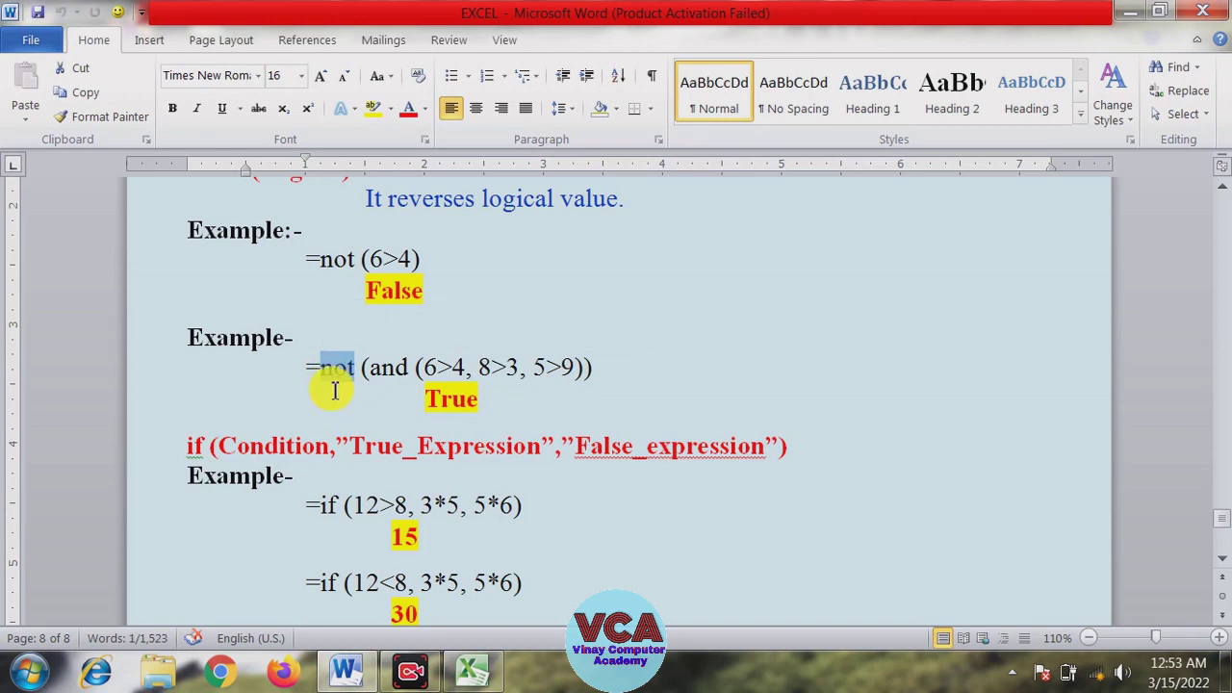
pyautogui.moveTo(562, 368)
pyautogui.mouseDown()
pyautogui.moveTo(408, 364)
pyautogui.moveTo(340, 381)
pyautogui.moveTo(352, 354)
pyautogui.mouseUp()
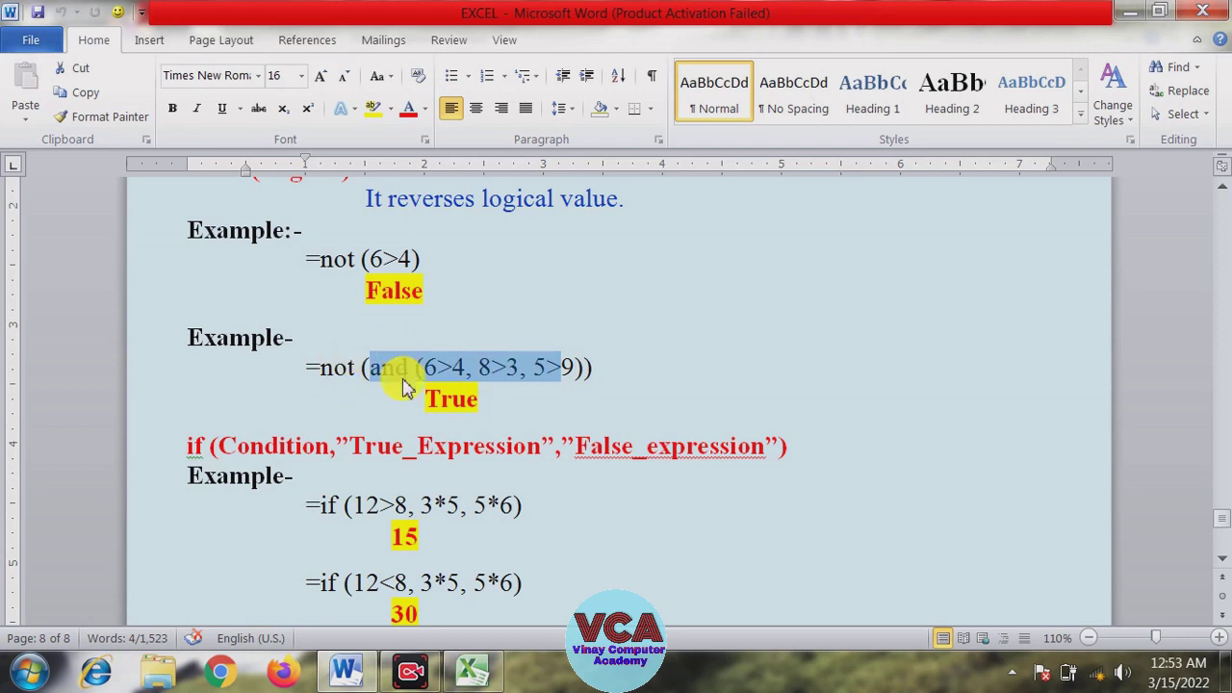
pyautogui.click(469, 398)
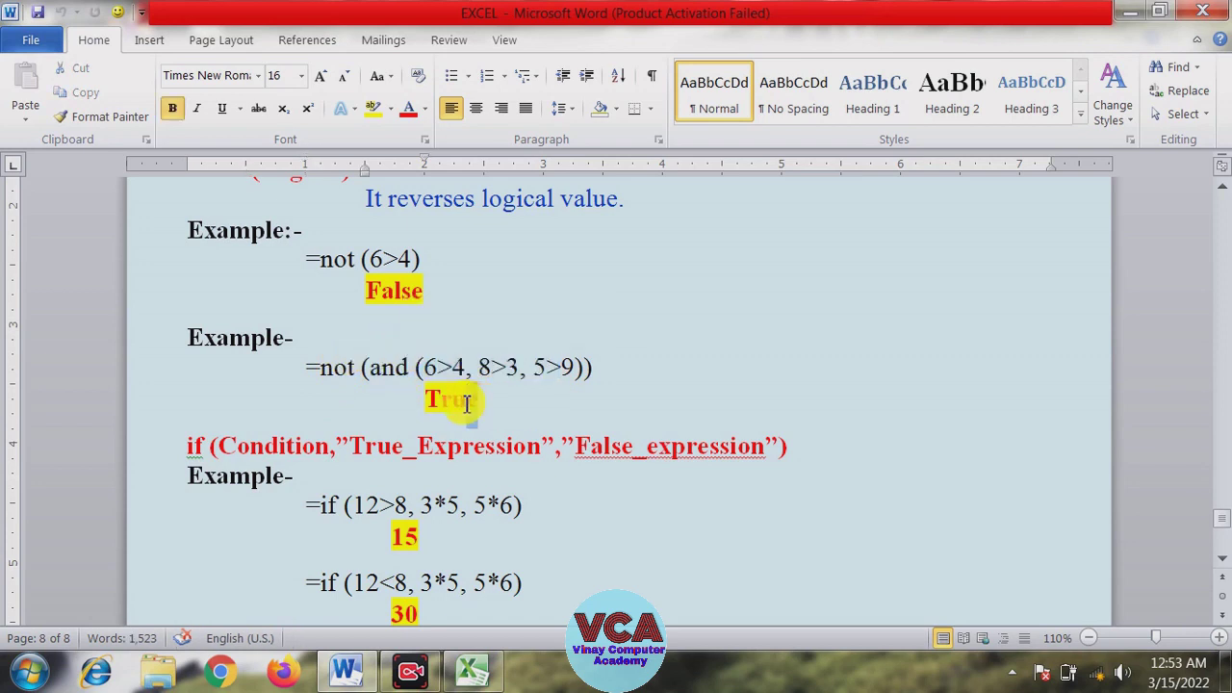
pyautogui.moveTo(485, 401)
pyautogui.mouseDown()
pyautogui.moveTo(433, 405)
pyautogui.moveTo(417, 440)
pyautogui.mouseUp()
pyautogui.click(478, 404)
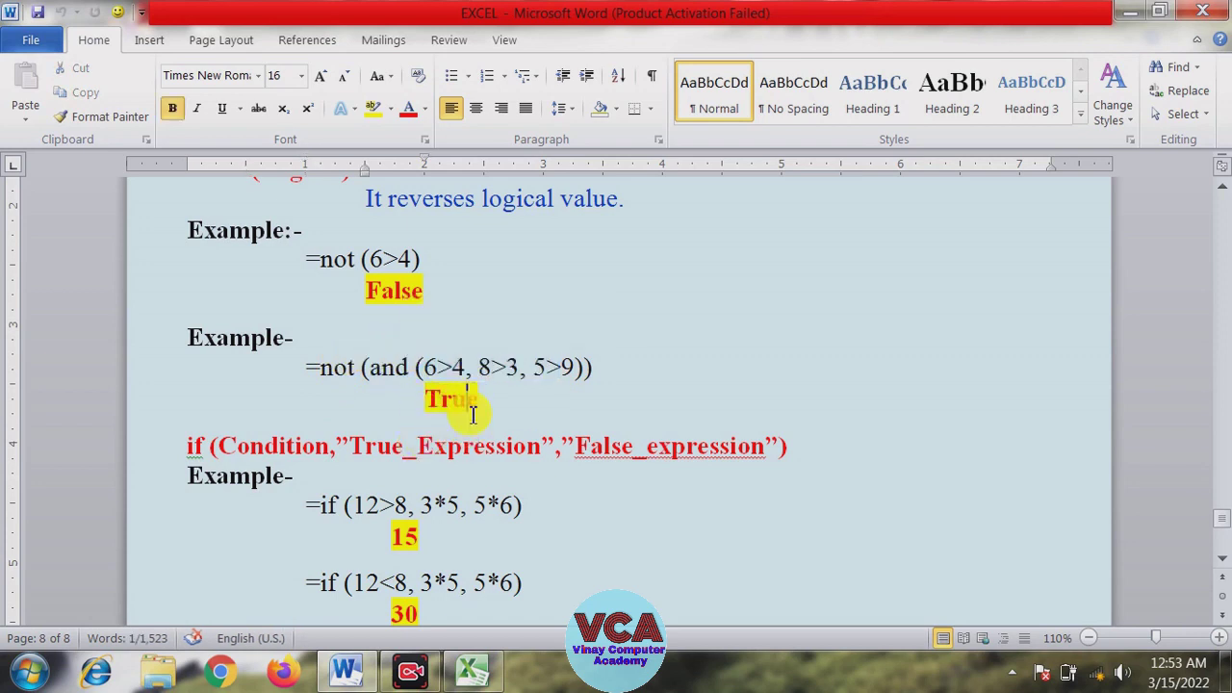
pyautogui.moveTo(478, 404)
pyautogui.mouseDown()
pyautogui.moveTo(432, 405)
pyautogui.moveTo(428, 430)
pyautogui.mouseUp()
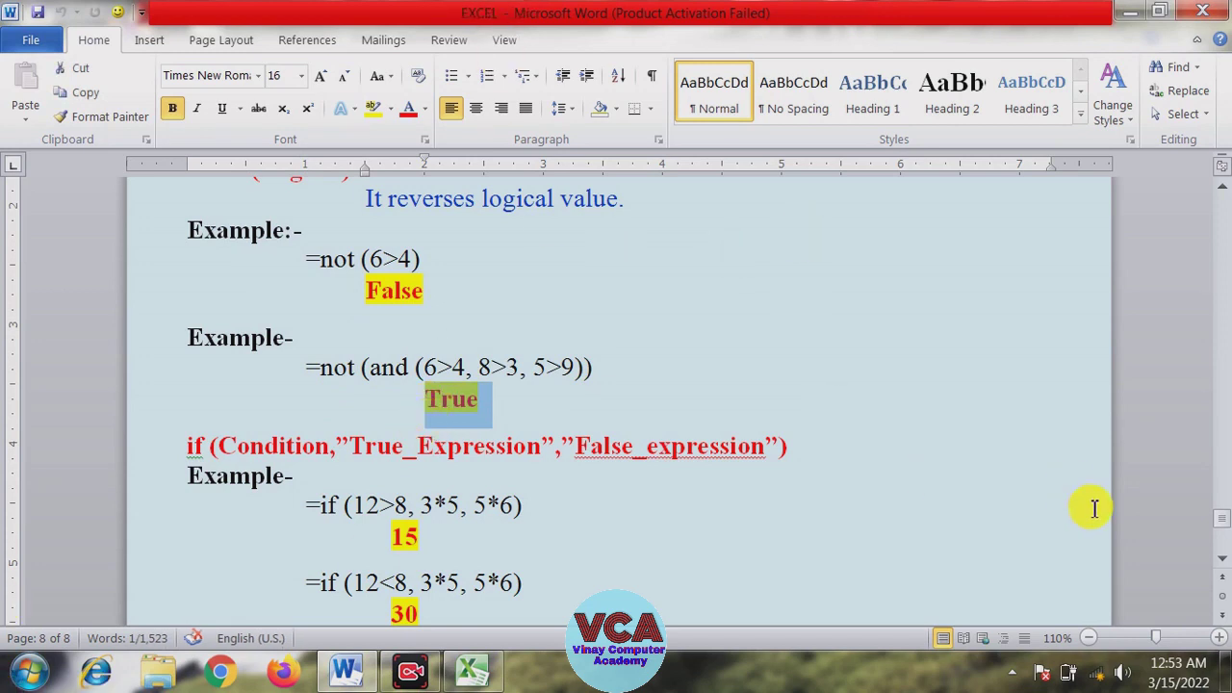
pyautogui.click(1223, 558)
pyautogui.scroll(-2, 1223, 564)
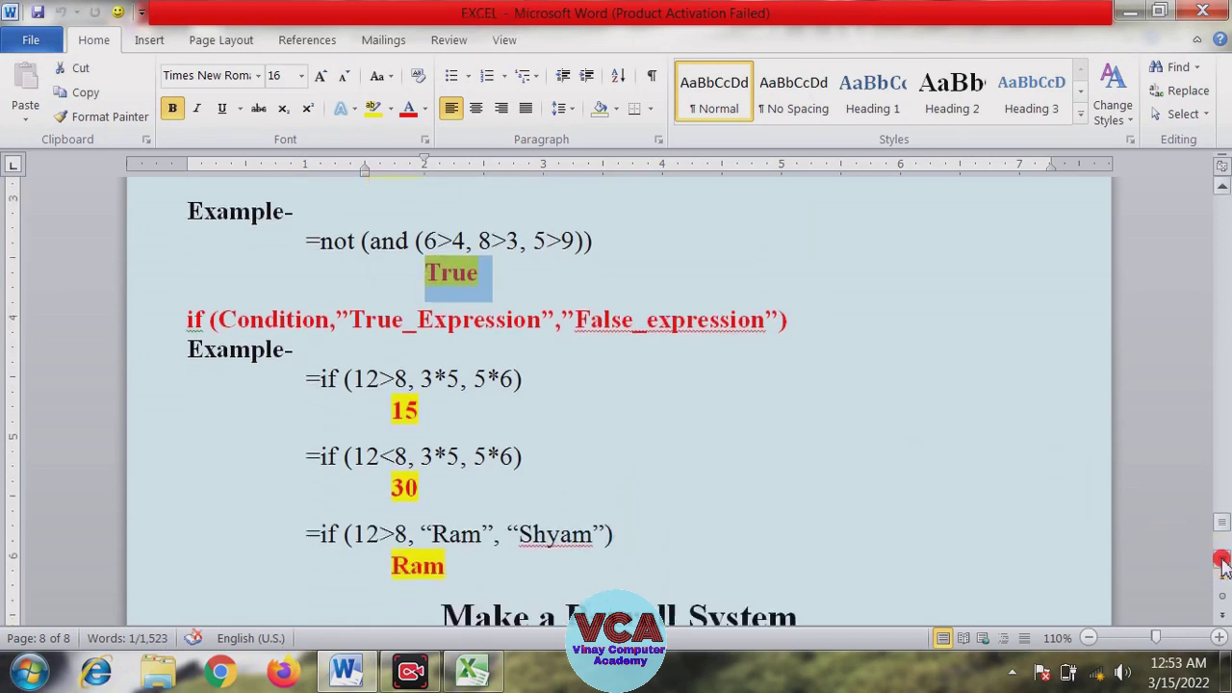
pyautogui.moveTo(205, 323); pyautogui.dragTo(187, 321)
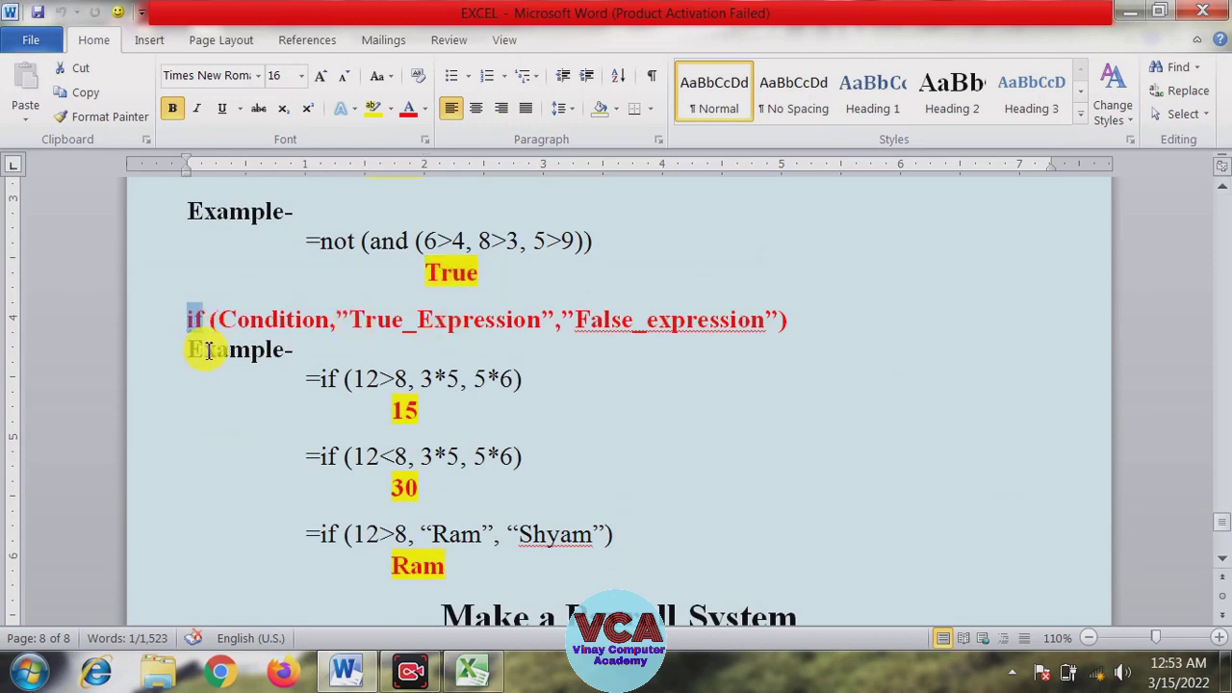
pyautogui.click(261, 371)
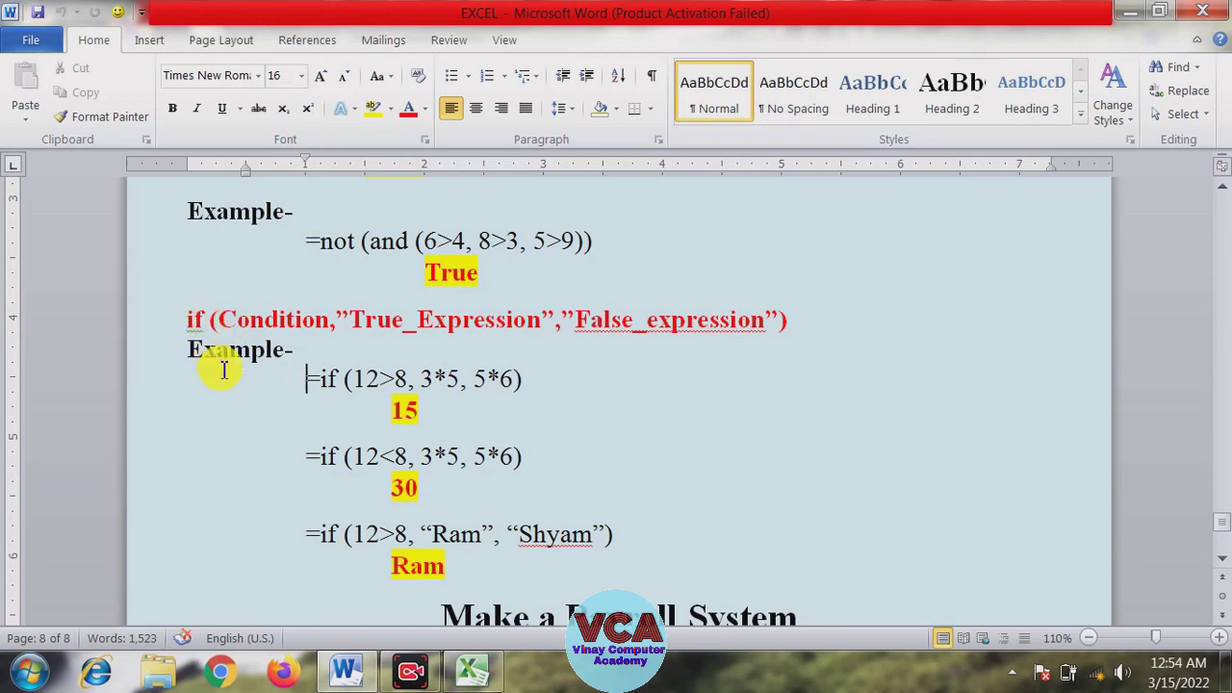
pyautogui.moveTo(251, 349); pyautogui.dragTo(223, 409)
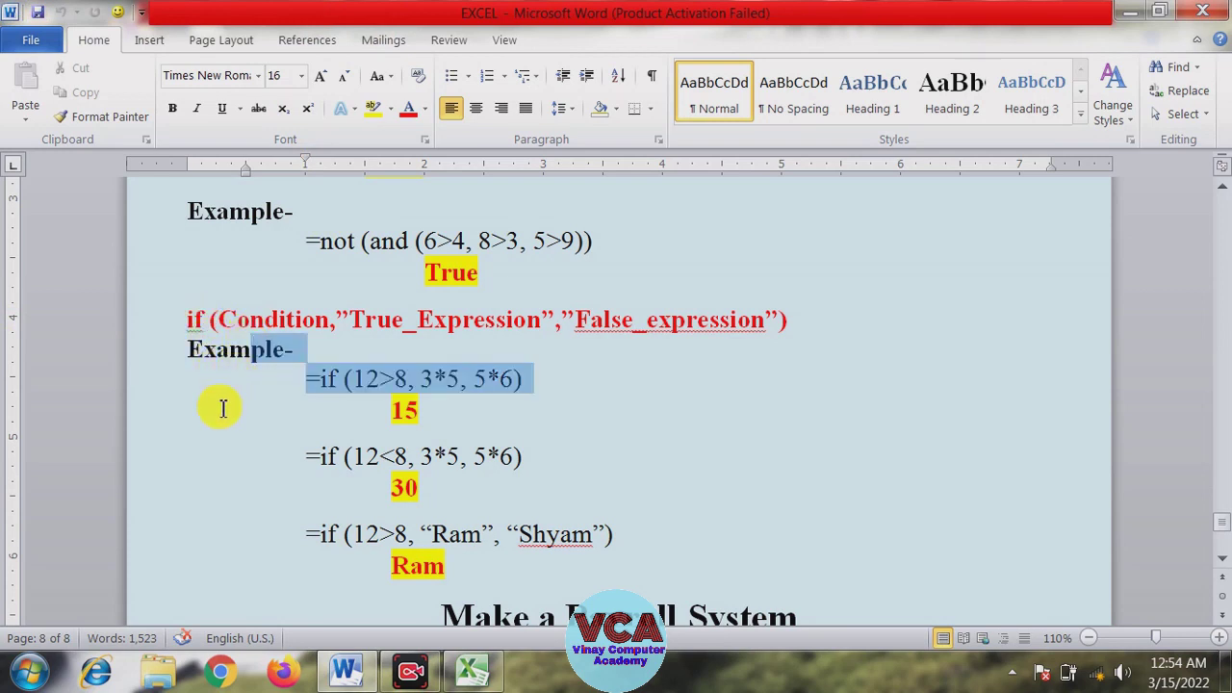
pyautogui.click(244, 416)
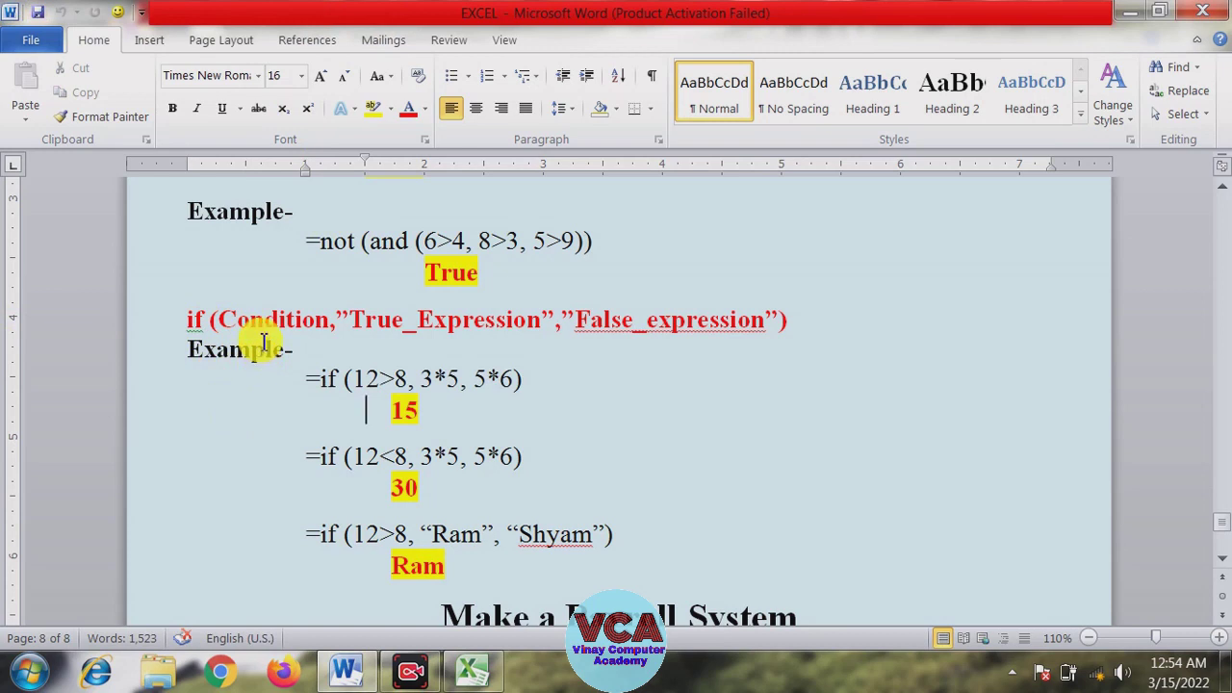
pyautogui.moveTo(248, 320); pyautogui.dragTo(251, 430)
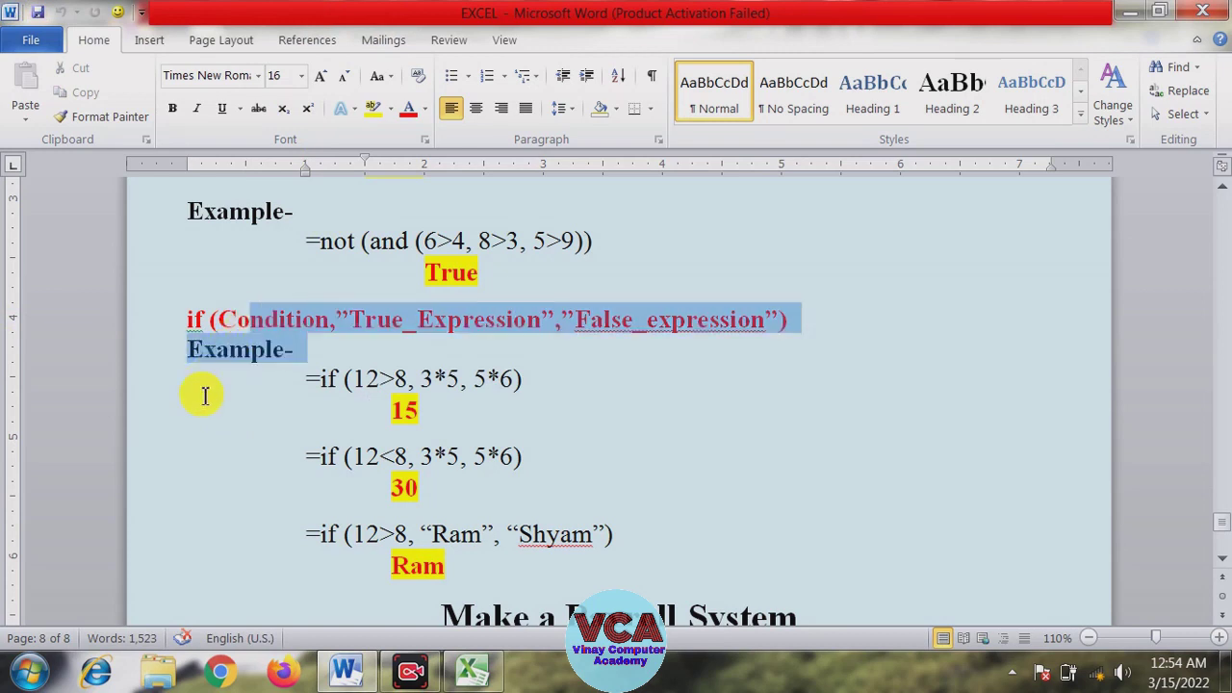
pyautogui.click(250, 430)
pyautogui.moveTo(221, 320); pyautogui.dragTo(212, 321)
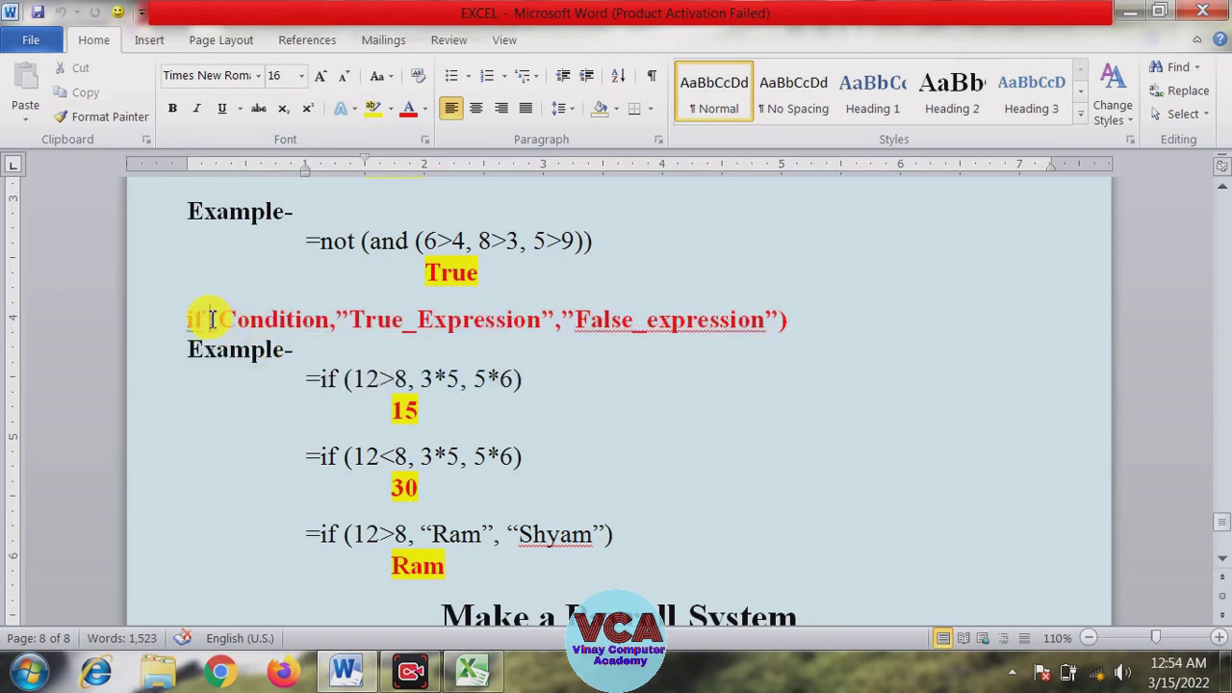
pyautogui.click(249, 412)
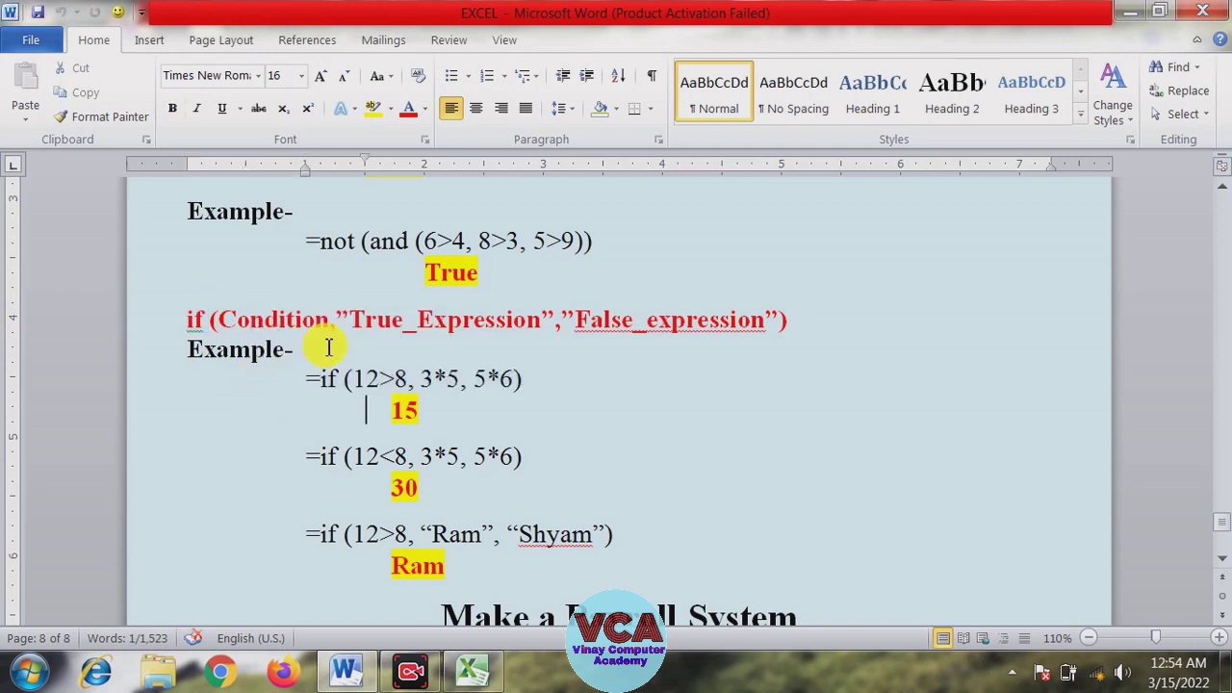
pyautogui.moveTo(331, 320); pyautogui.dragTo(217, 321)
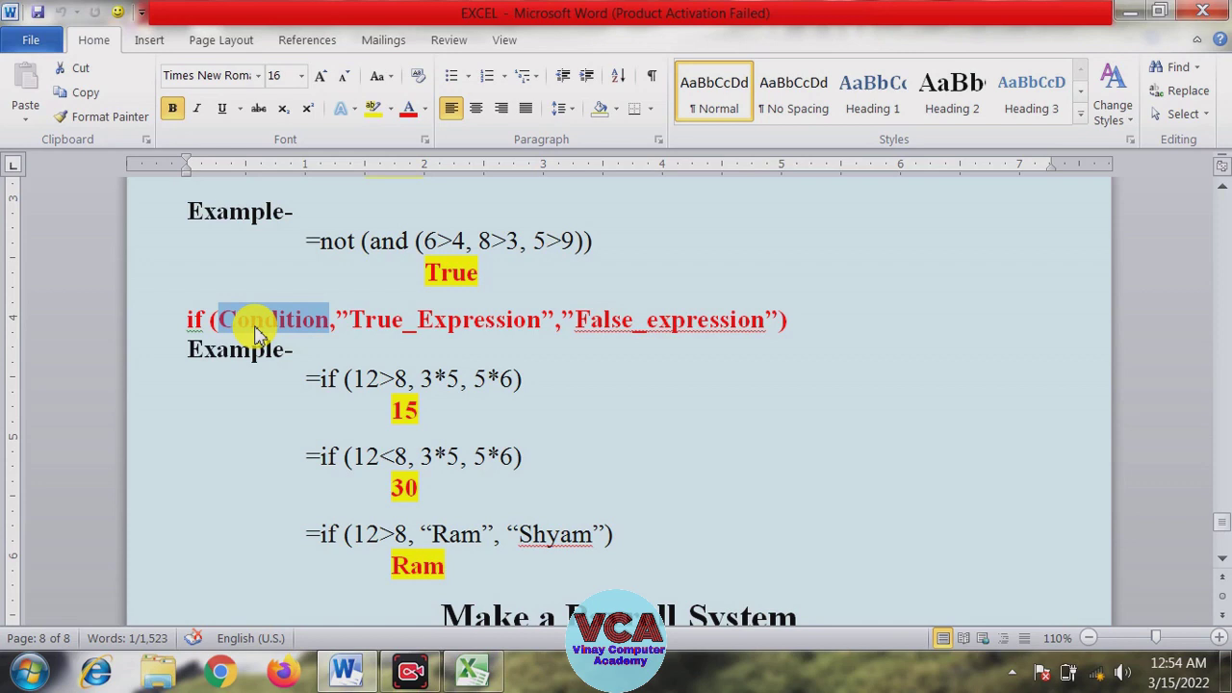
pyautogui.click(256, 385)
pyautogui.moveTo(330, 321); pyautogui.dragTo(220, 321)
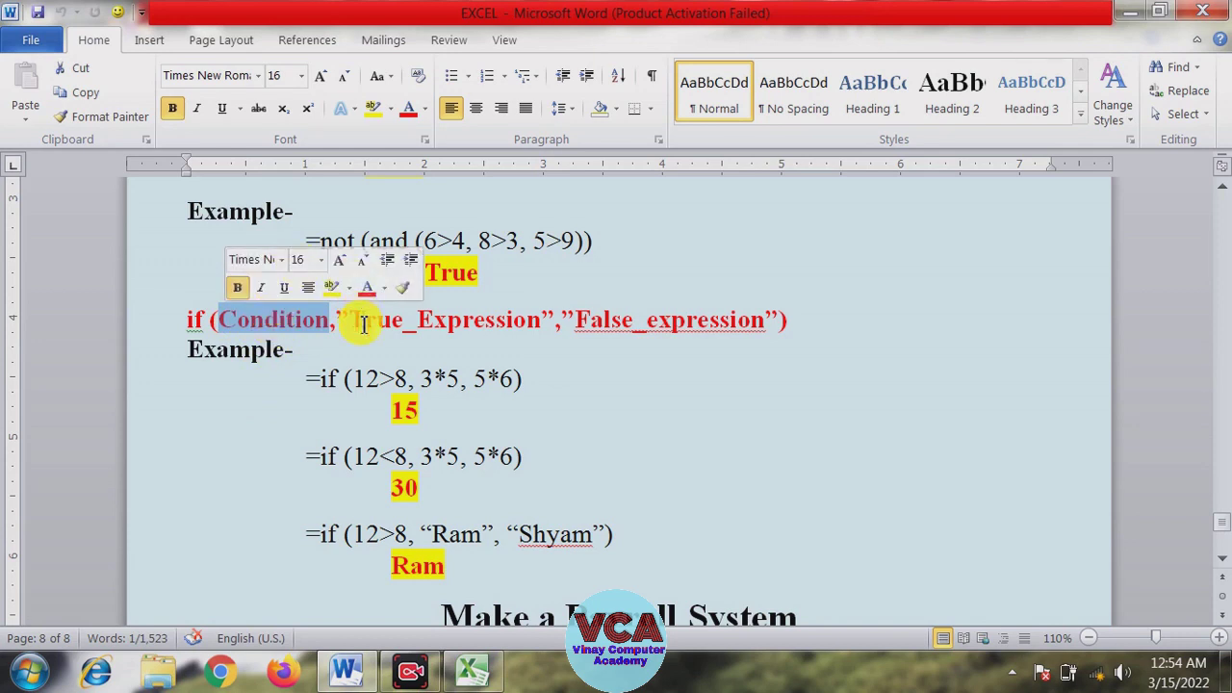
pyautogui.moveTo(350, 321); pyautogui.dragTo(486, 324)
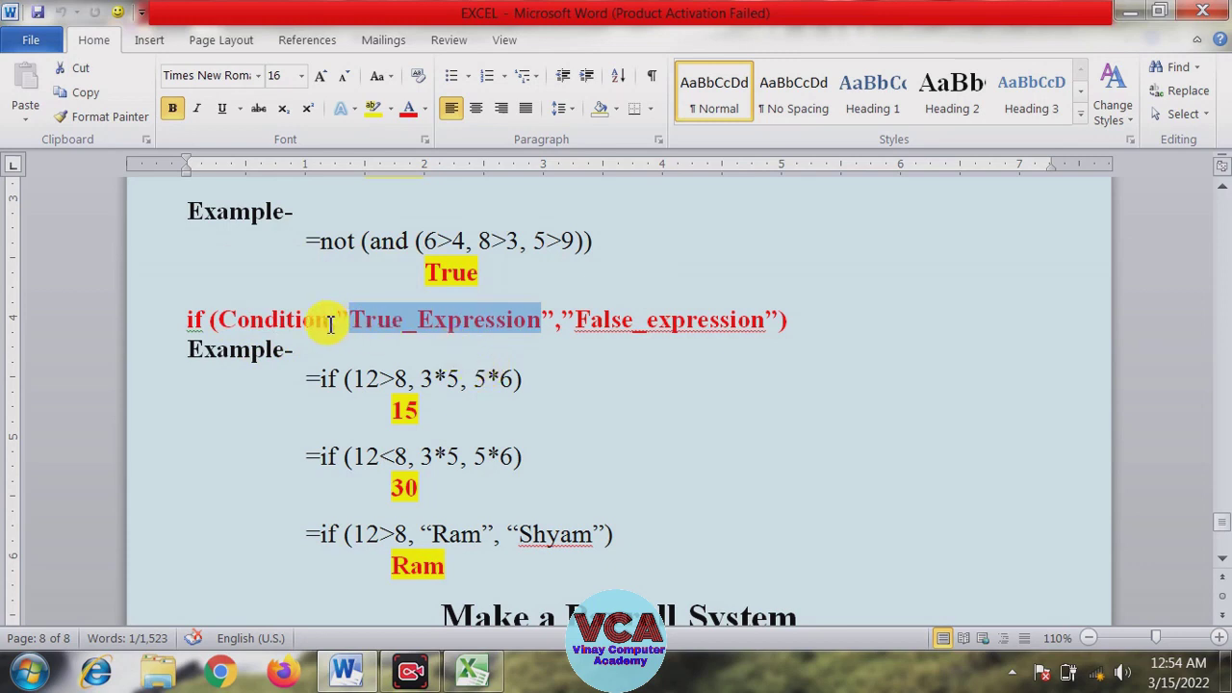
pyautogui.moveTo(330, 321); pyautogui.dragTo(233, 324)
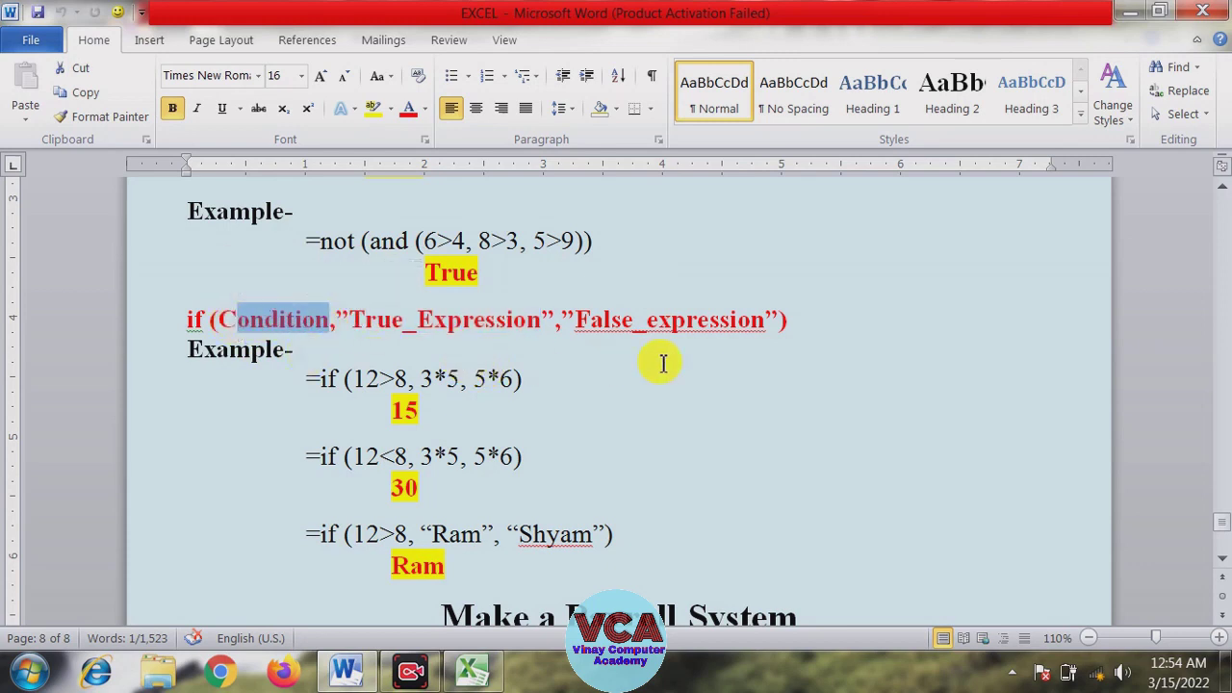
pyautogui.moveTo(765, 323); pyautogui.dragTo(599, 328)
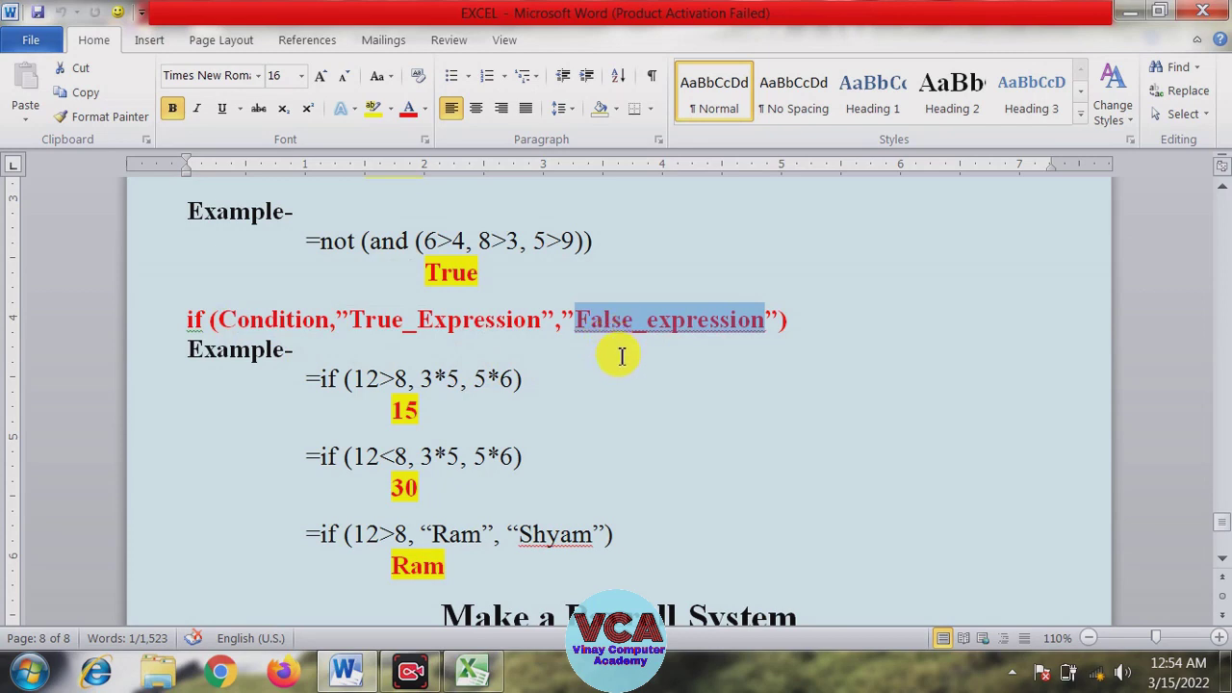
pyautogui.click(468, 406)
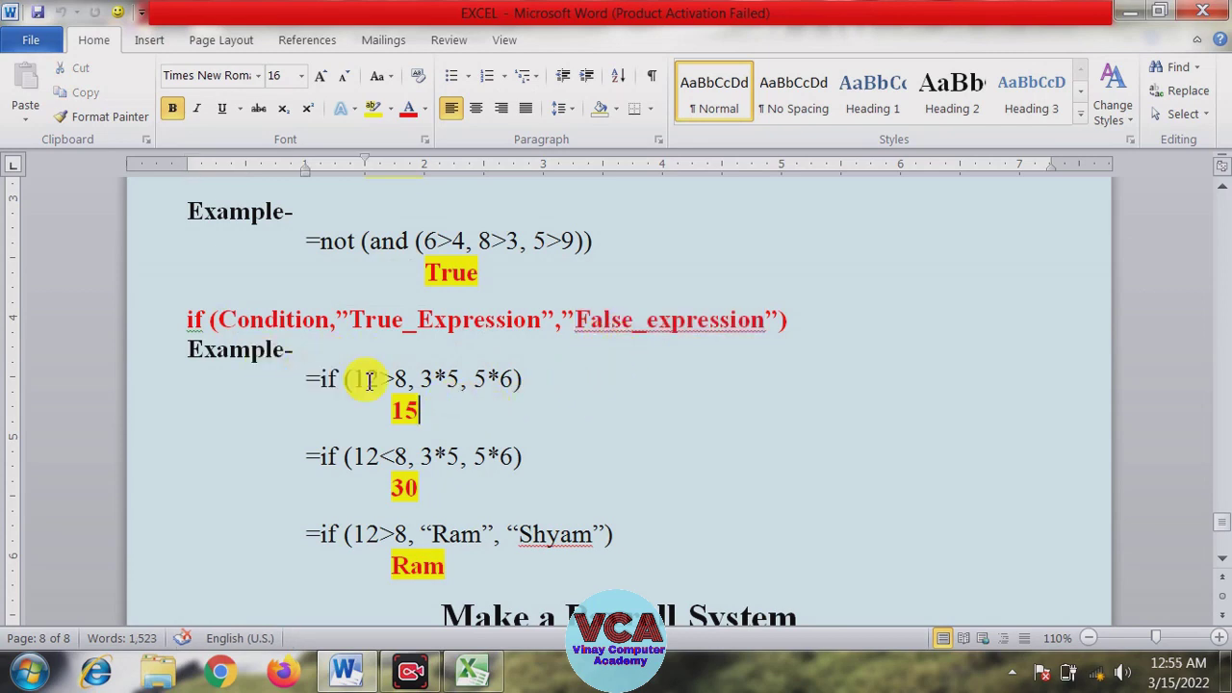
pyautogui.moveTo(408, 378); pyautogui.dragTo(353, 379)
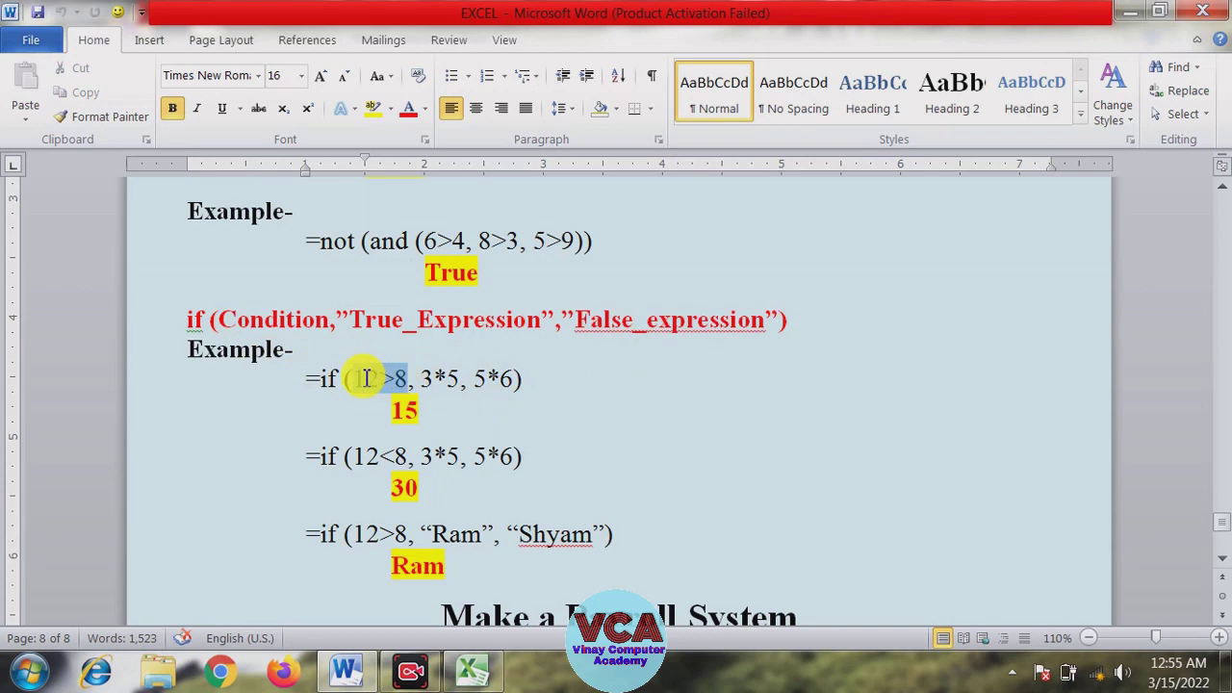
pyautogui.click(371, 399)
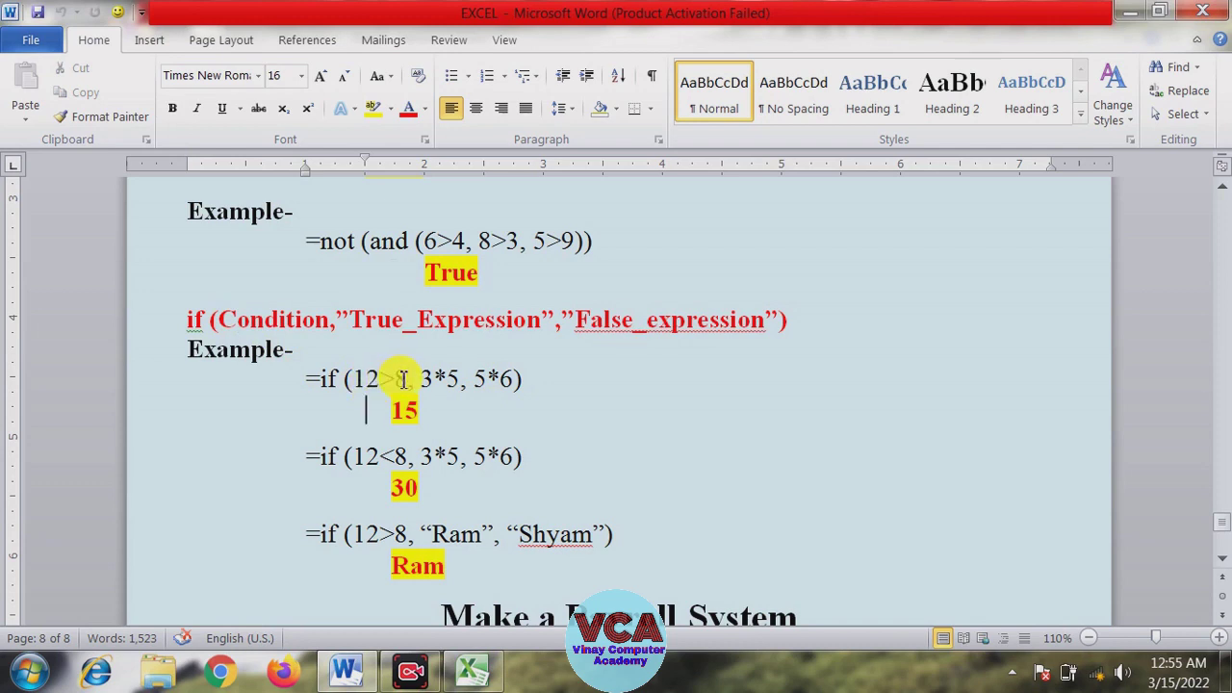
pyautogui.moveTo(409, 379); pyautogui.dragTo(354, 380)
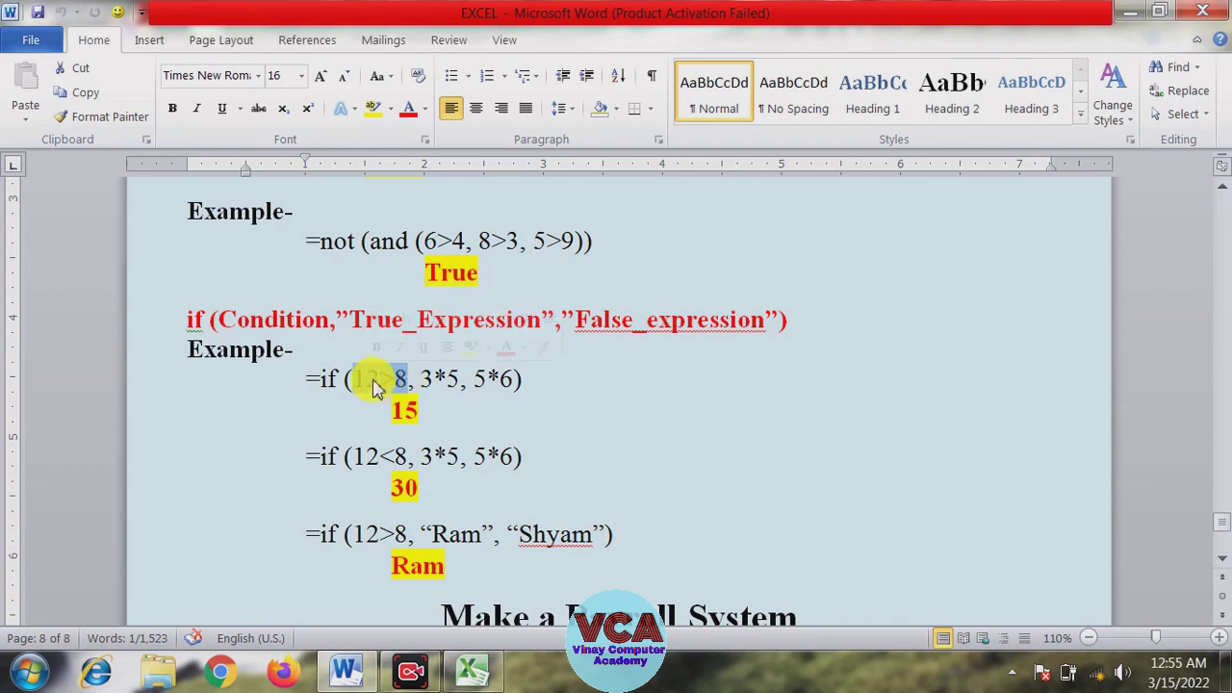
pyautogui.moveTo(459, 379); pyautogui.dragTo(425, 382)
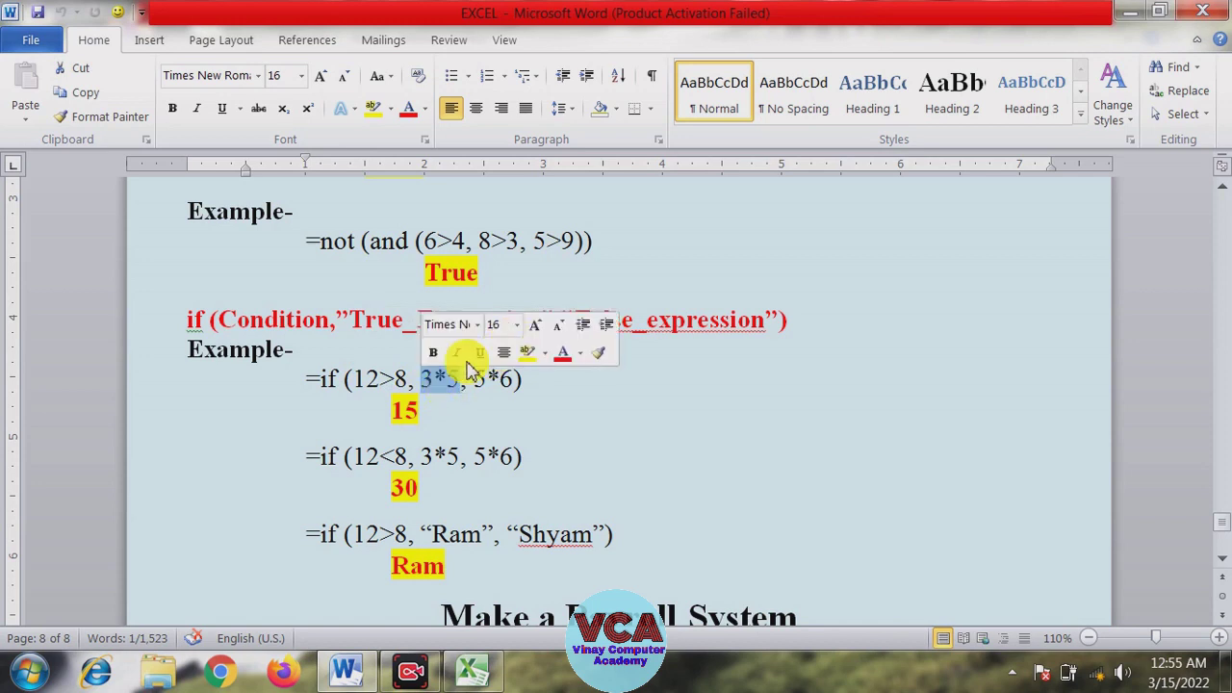
pyautogui.moveTo(348, 321); pyautogui.dragTo(503, 324)
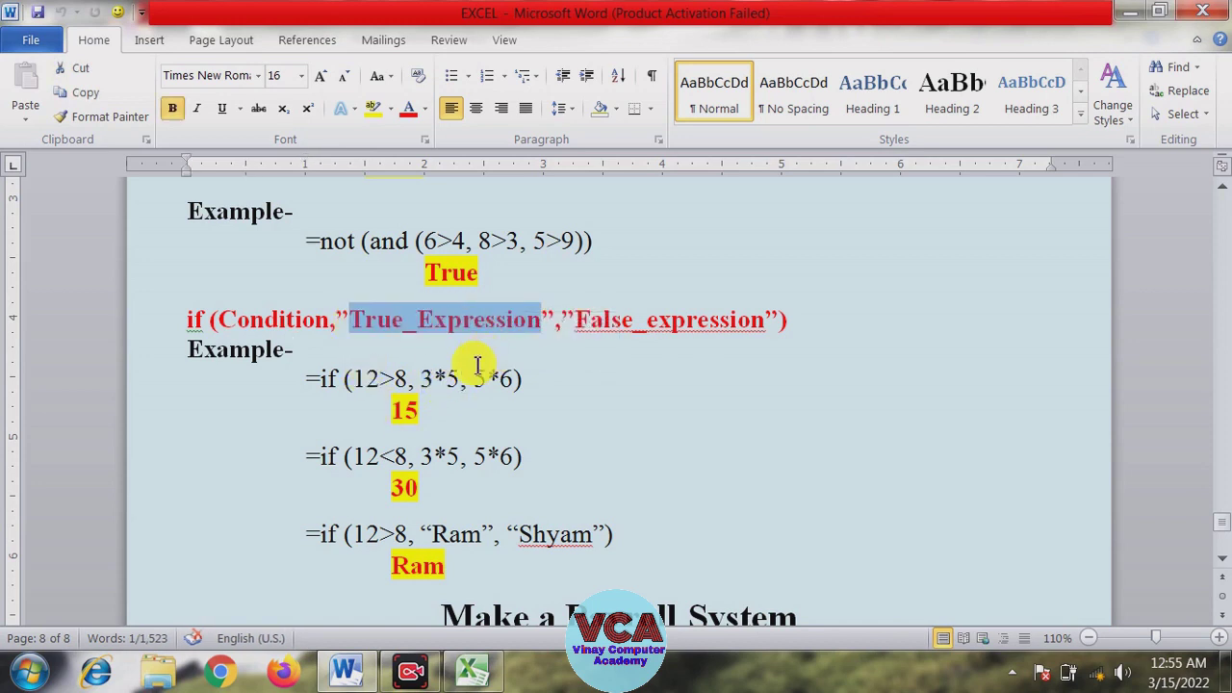
pyautogui.moveTo(462, 378); pyautogui.dragTo(420, 379)
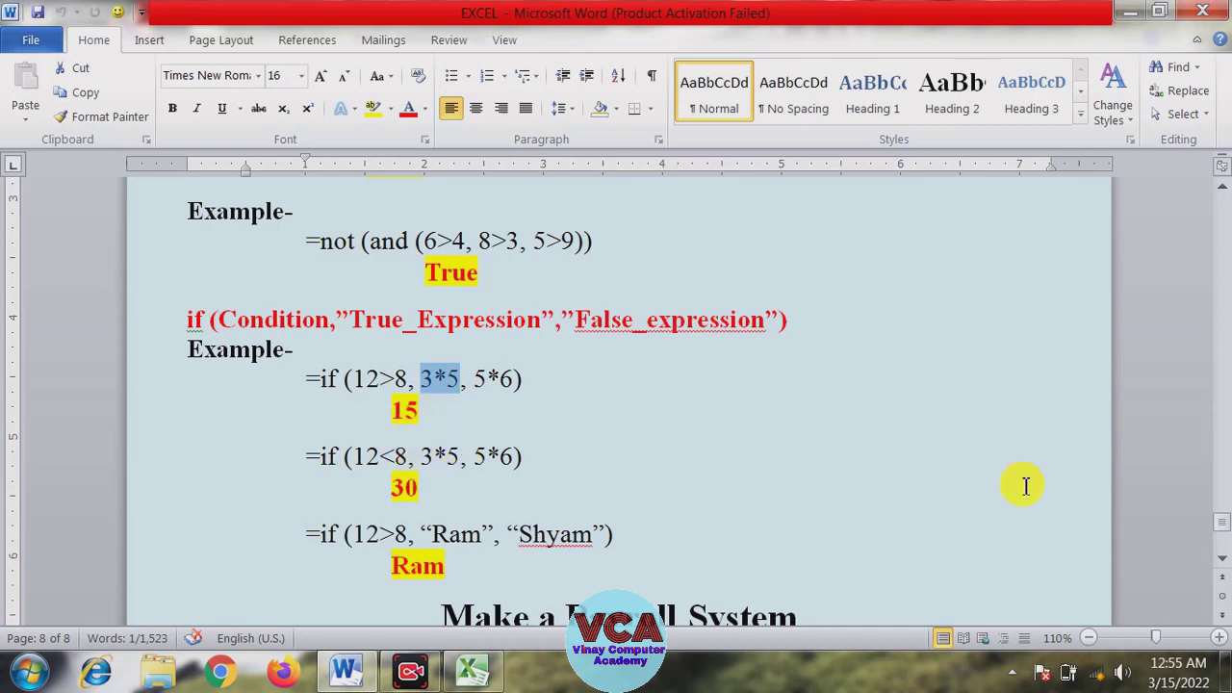
pyautogui.click(394, 455)
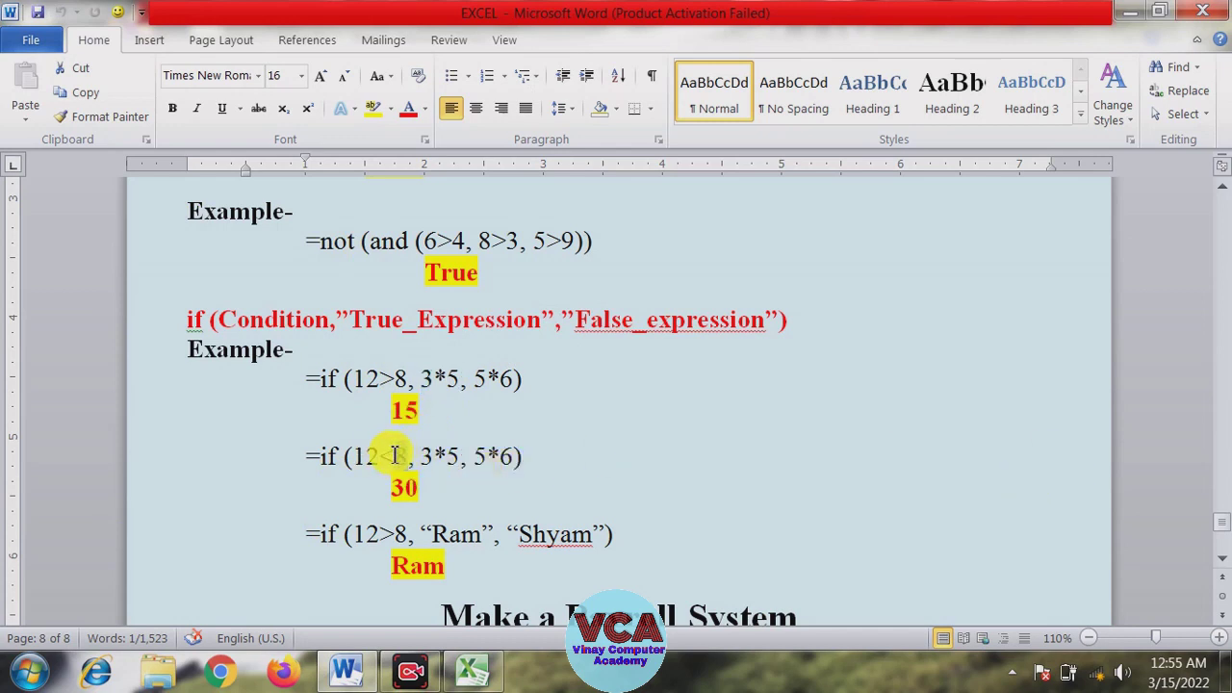
pyautogui.moveTo(408, 456); pyautogui.dragTo(353, 458)
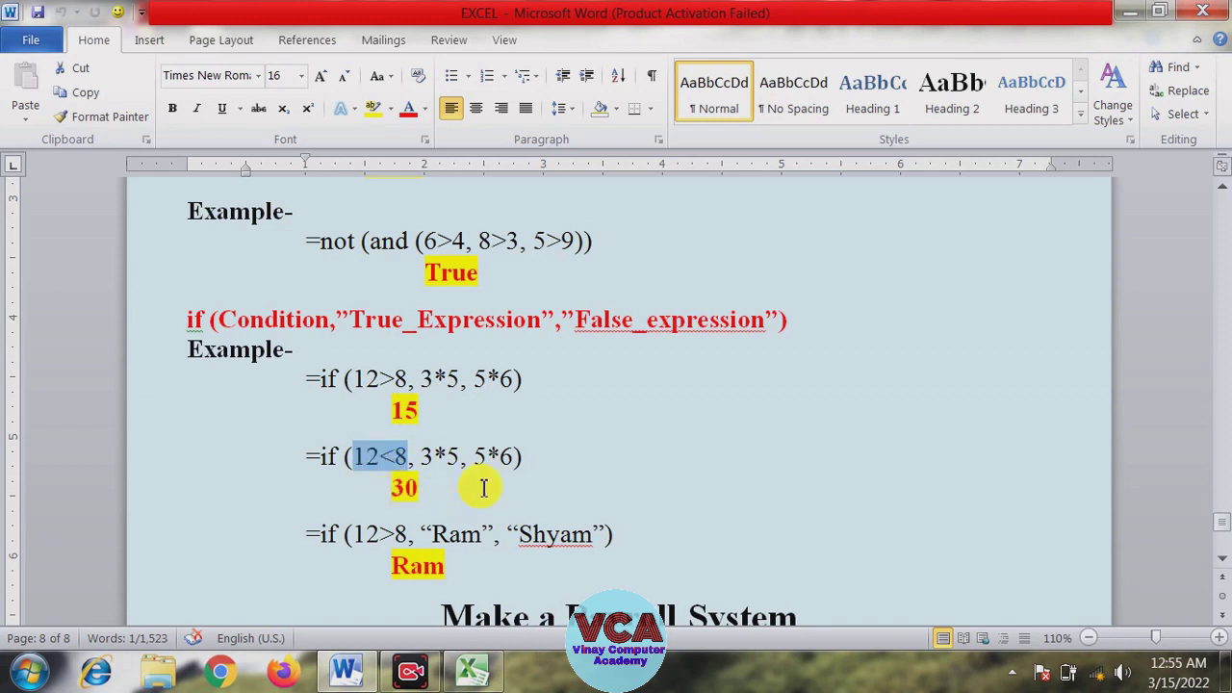
pyautogui.moveTo(515, 460); pyautogui.dragTo(474, 462)
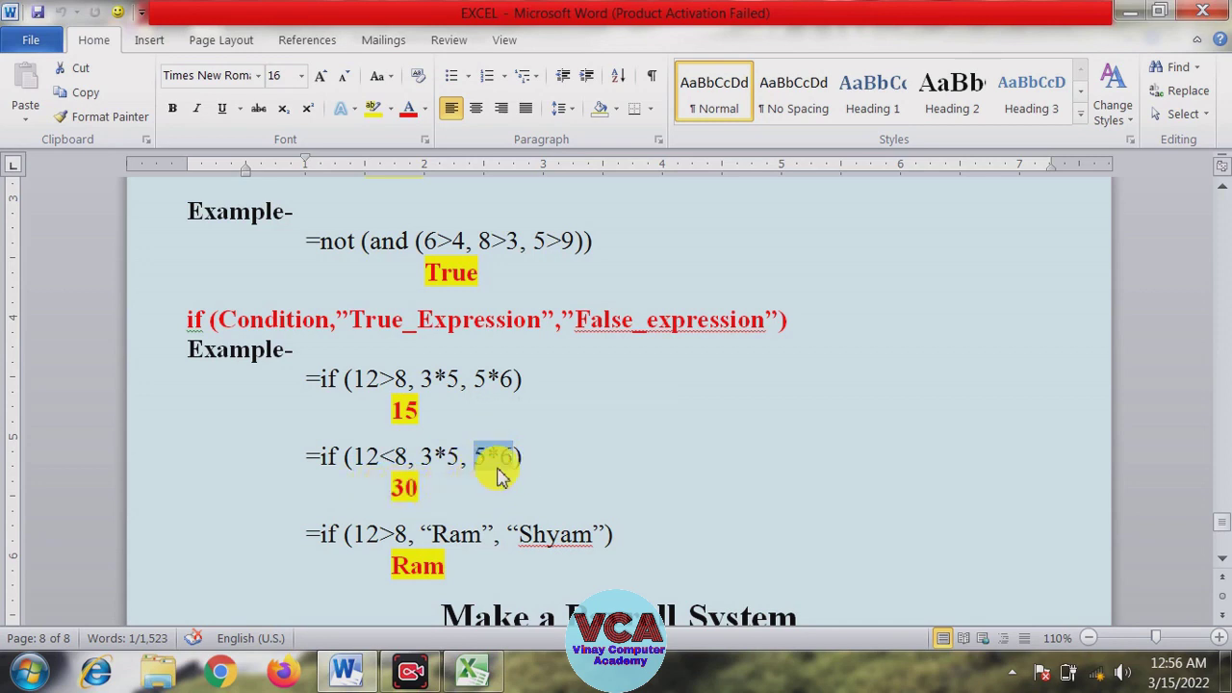
pyautogui.click(427, 498)
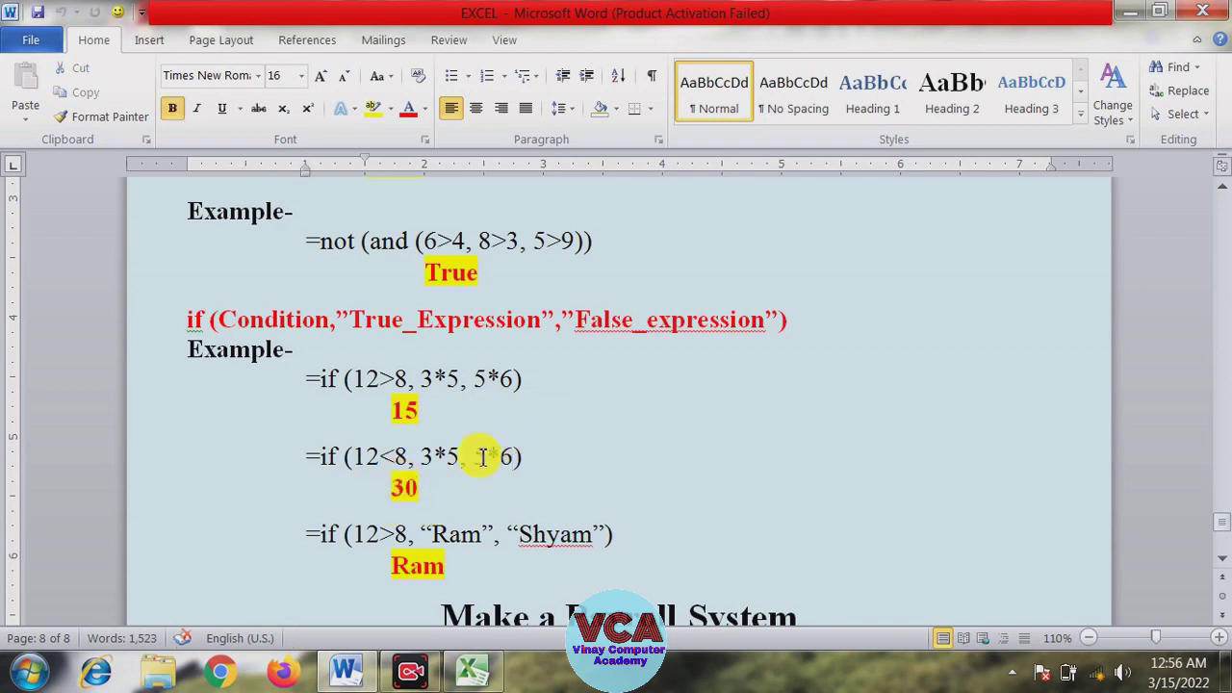
# Highlight the third IF example's 12>8 condition and its Ram and Shyam arguments
pyautogui.click(1223, 559)
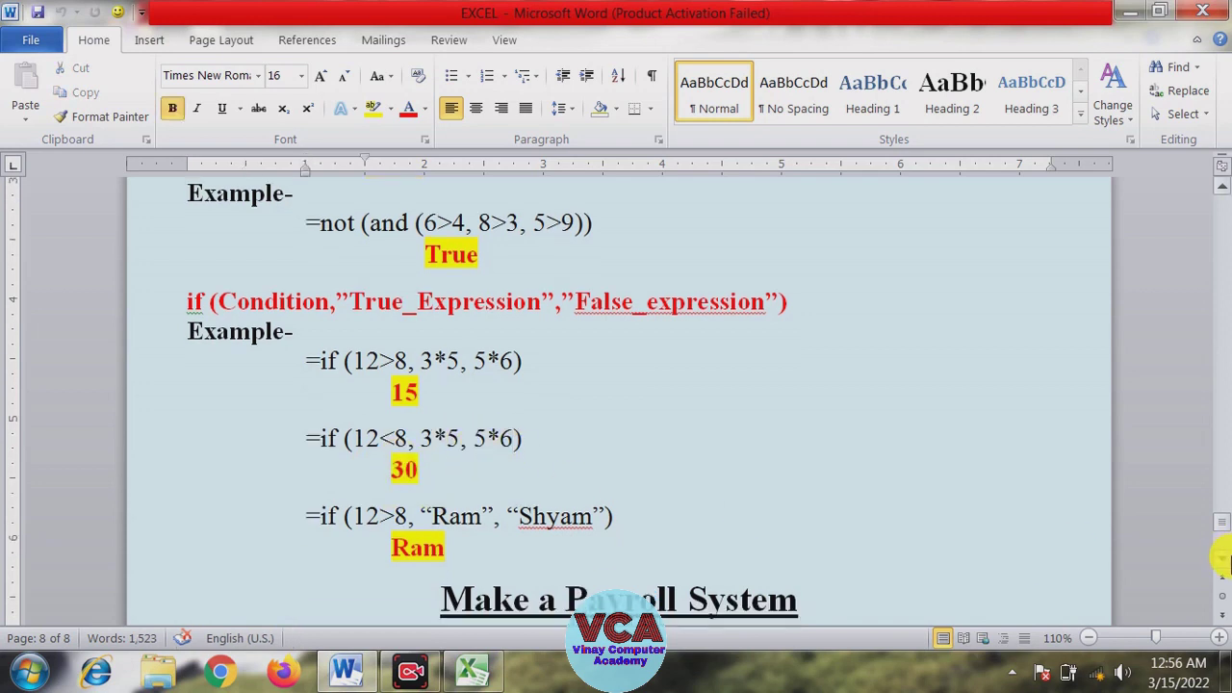
pyautogui.click(1223, 559)
pyautogui.click(1223, 558)
pyautogui.click(461, 426)
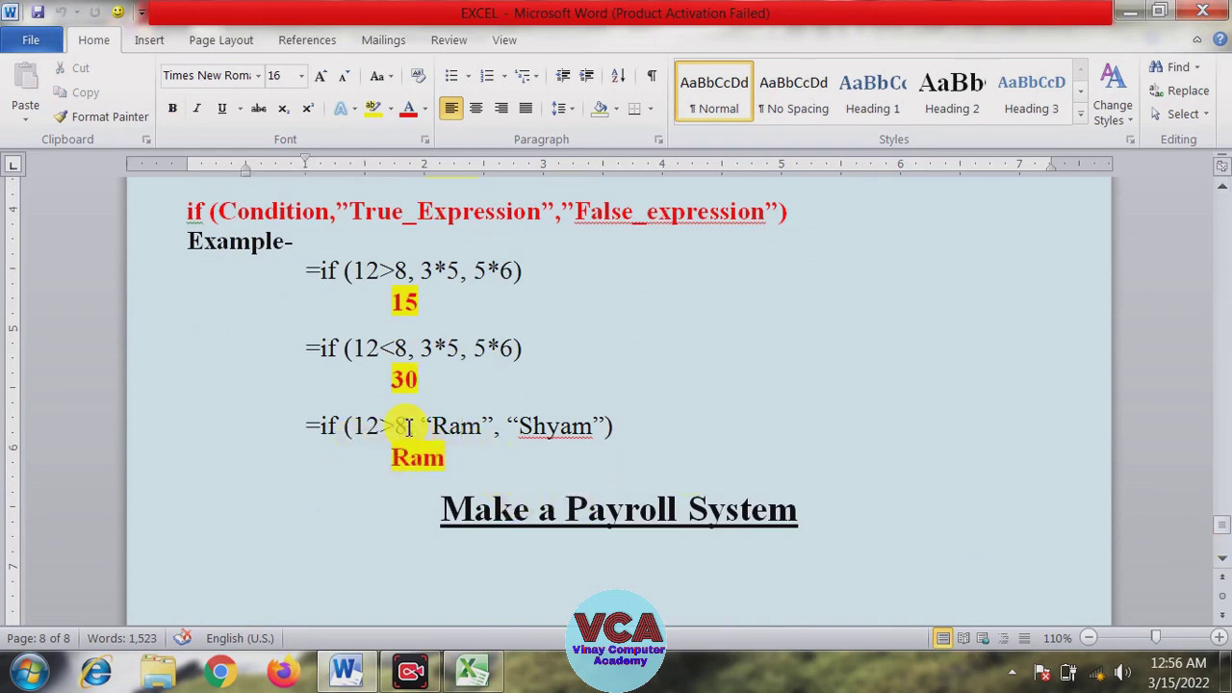
pyautogui.moveTo(408, 427); pyautogui.dragTo(376, 441)
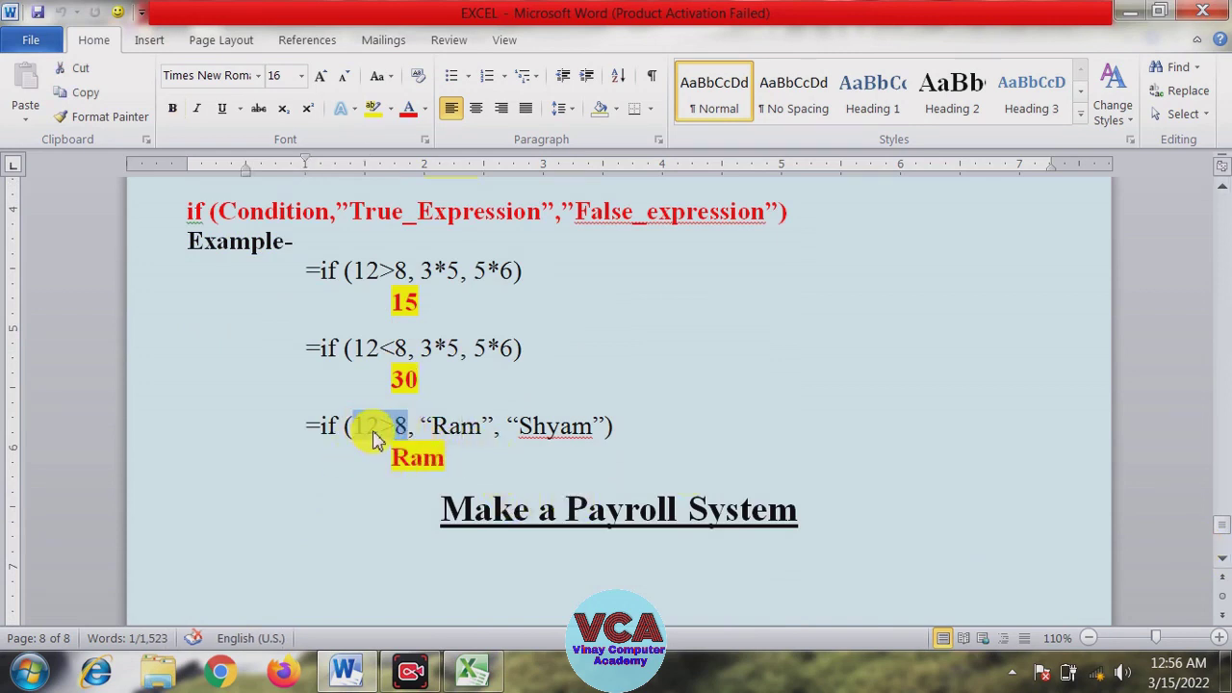
pyautogui.click(451, 426)
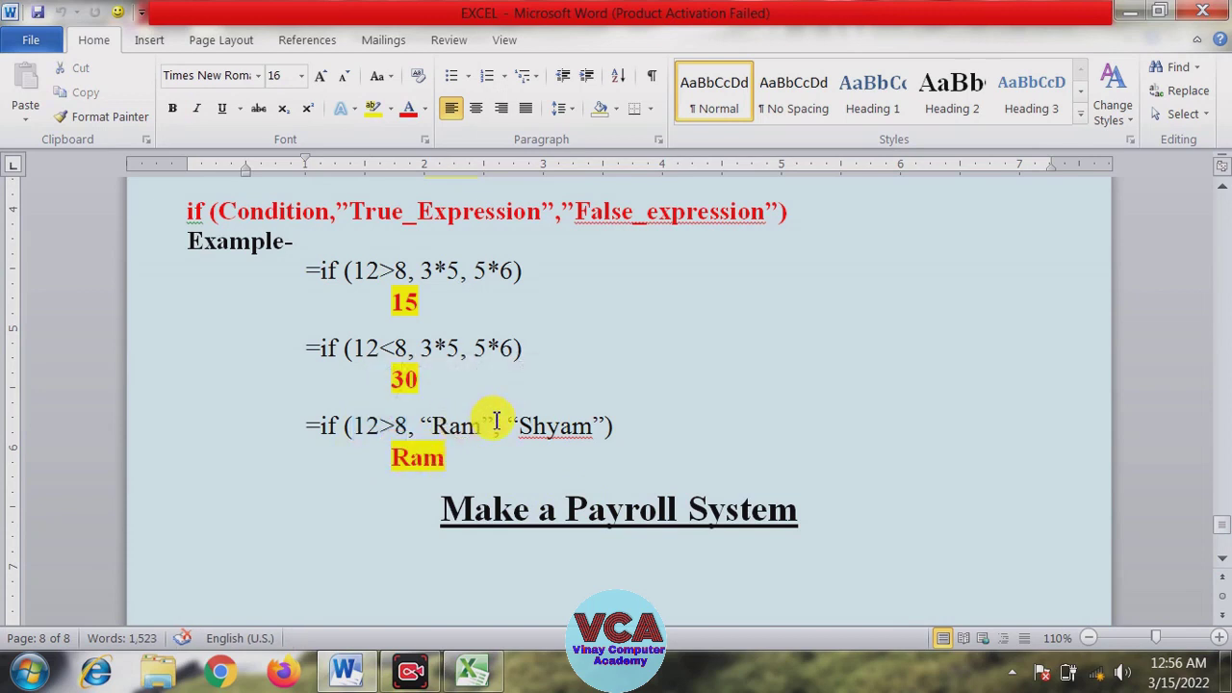
pyautogui.moveTo(495, 423); pyautogui.dragTo(425, 430)
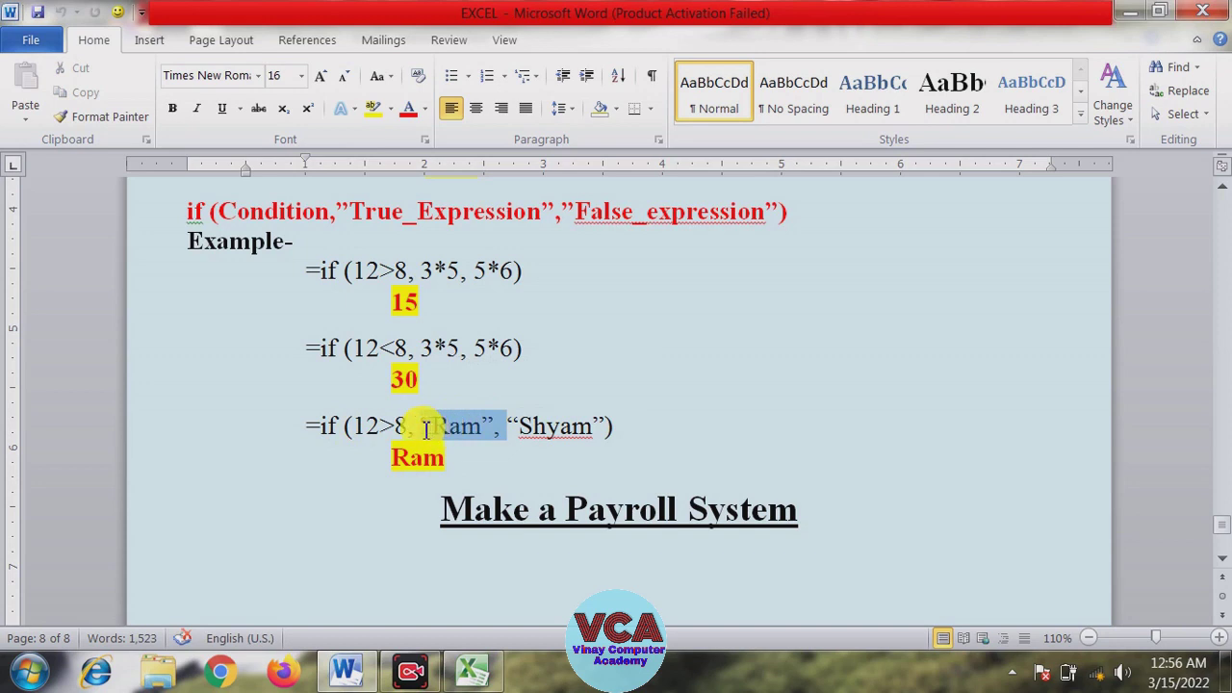
pyautogui.click(433, 426)
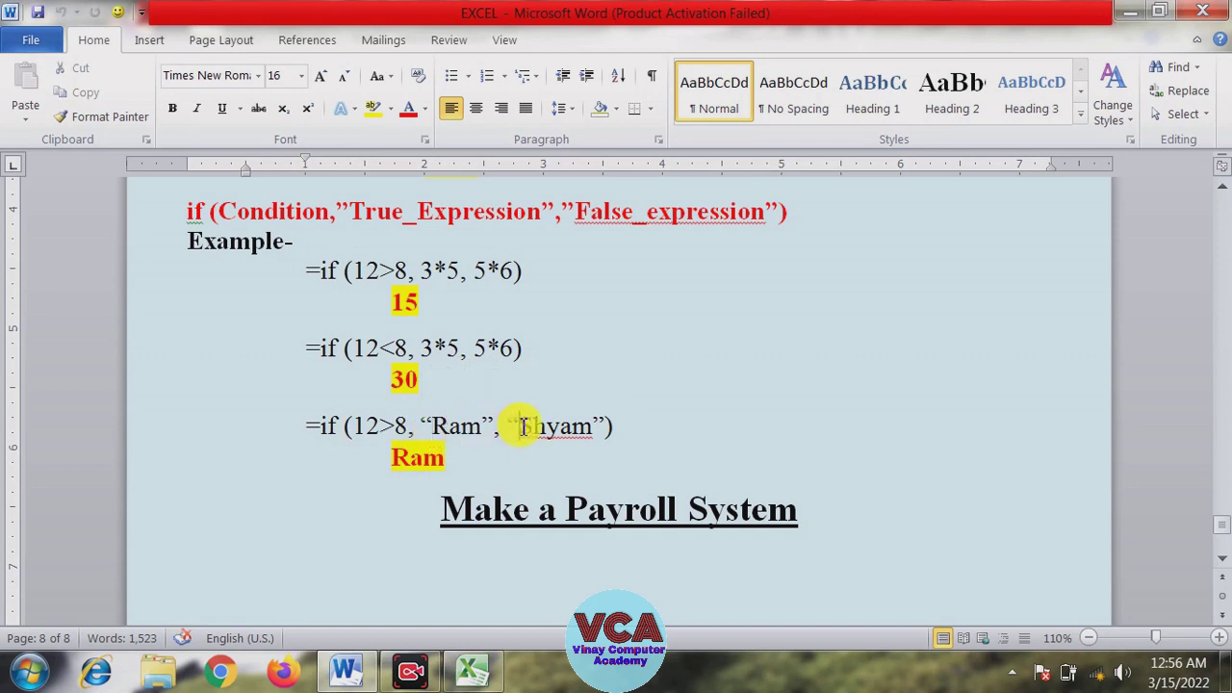
pyautogui.moveTo(521, 427); pyautogui.dragTo(593, 427)
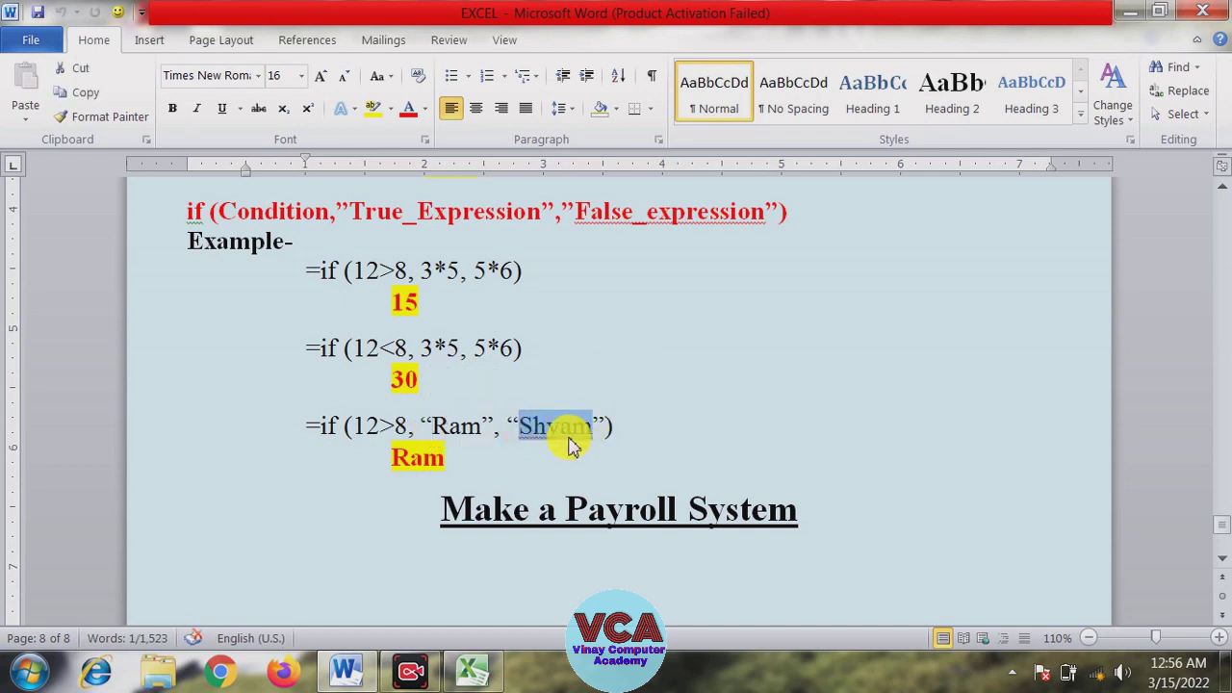
# Highlight the Ram result and the 12>8 condition again, then return to Excel's Book1
pyautogui.moveTo(468, 457)
pyautogui.mouseDown()
pyautogui.moveTo(398, 462)
pyautogui.moveTo(403, 490)
pyautogui.mouseUp()
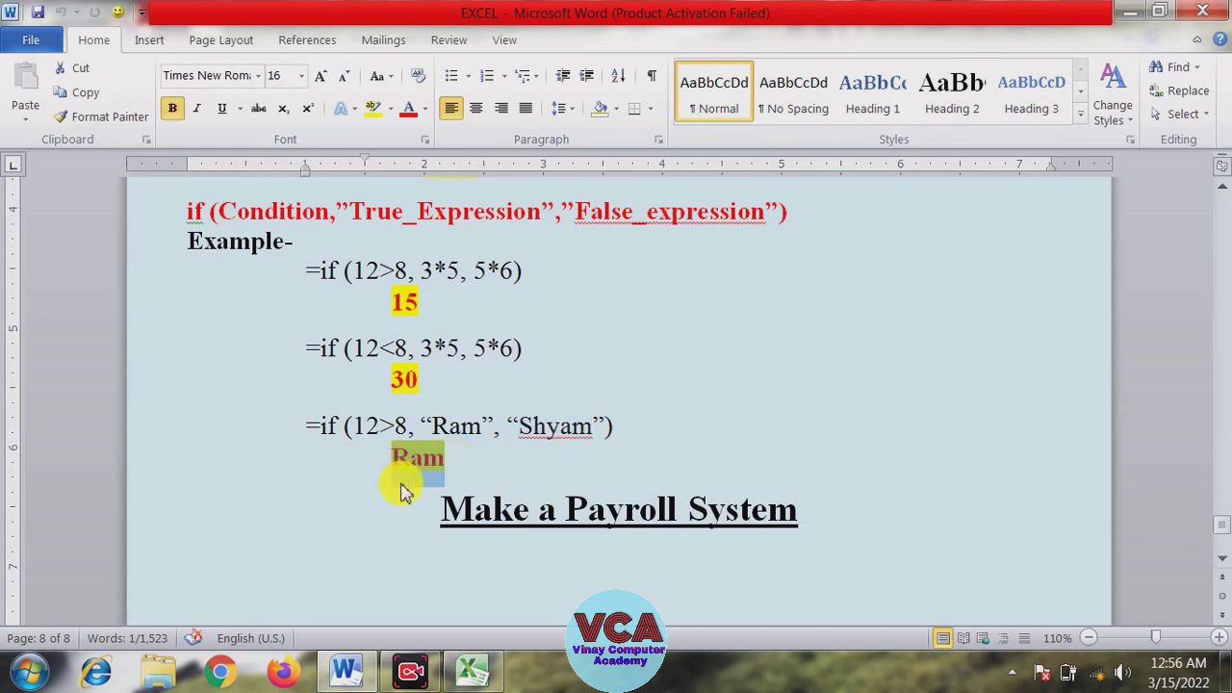
pyautogui.click(387, 457)
pyautogui.moveTo(401, 425); pyautogui.dragTo(366, 429)
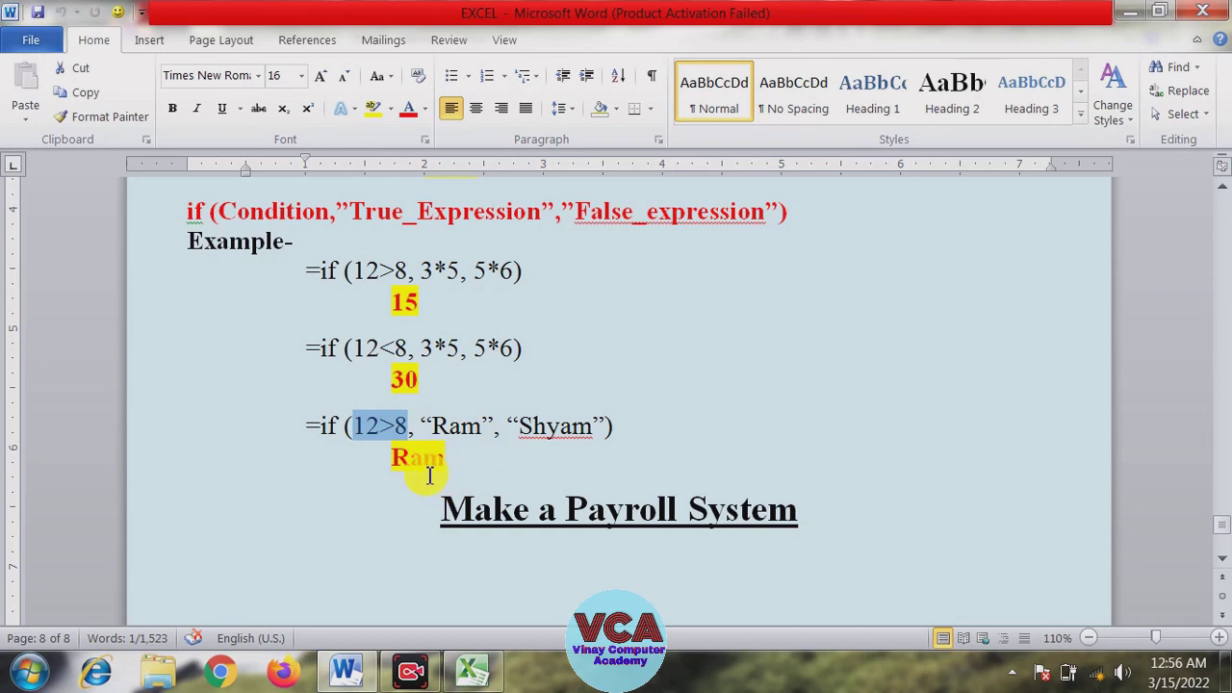
pyautogui.click(383, 427)
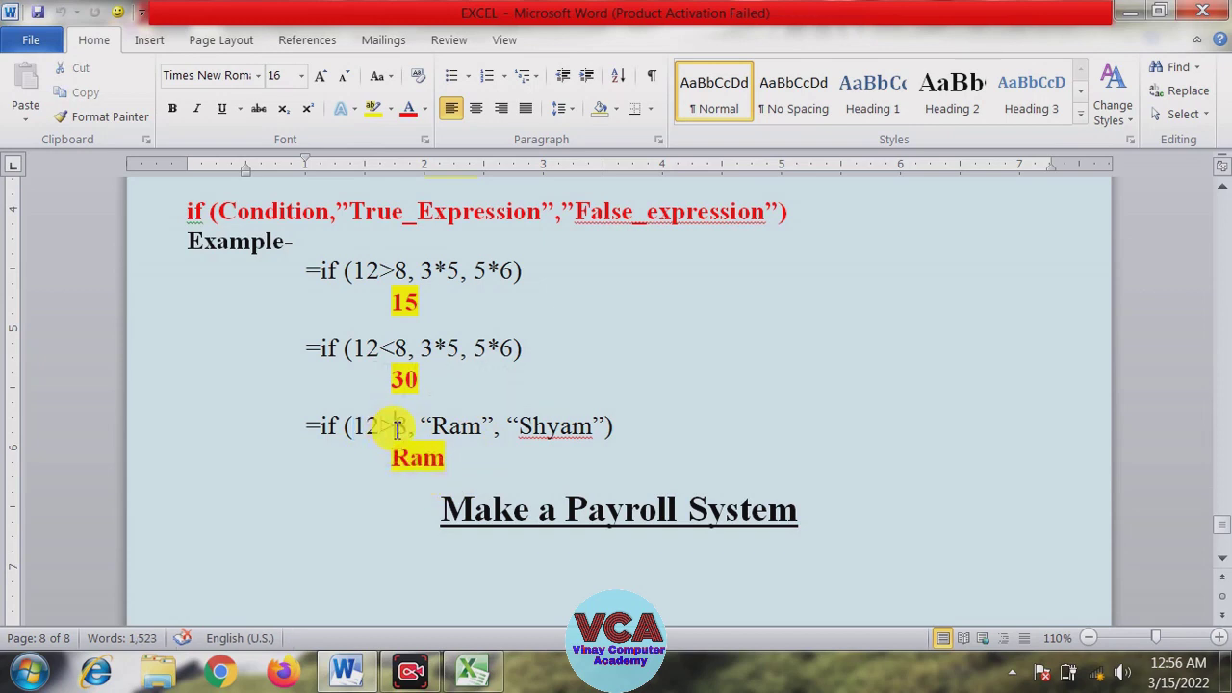
pyautogui.moveTo(395, 426); pyautogui.dragTo(380, 426)
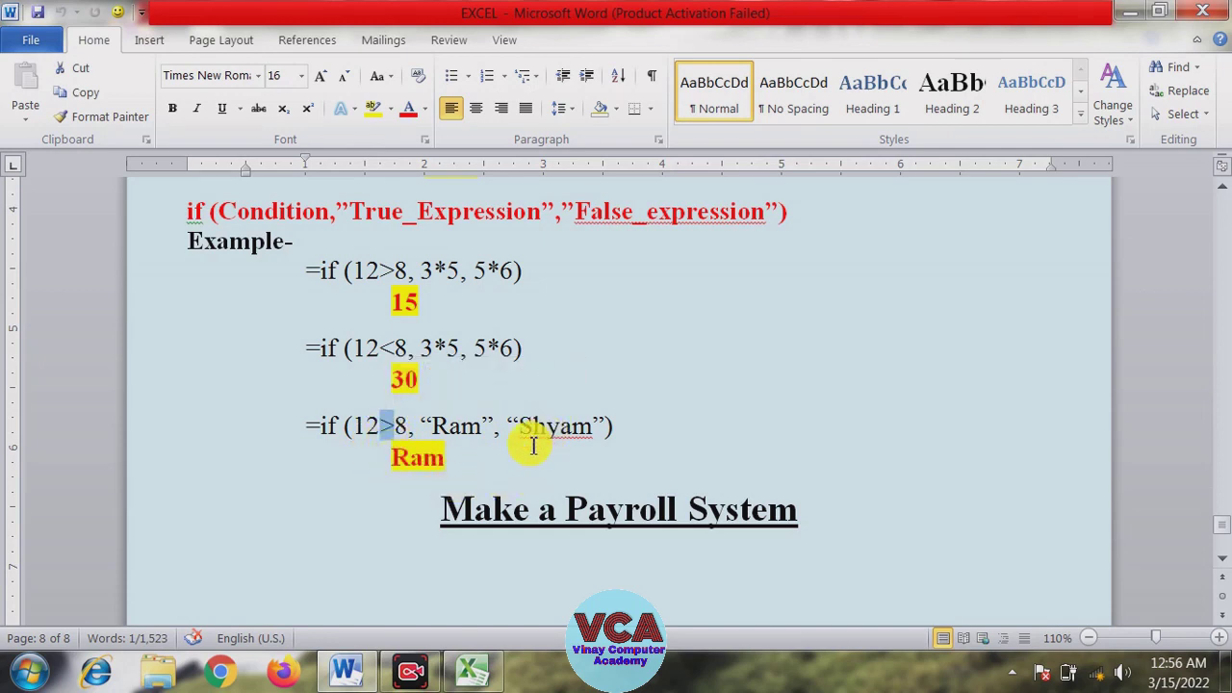
pyautogui.click(472, 669)
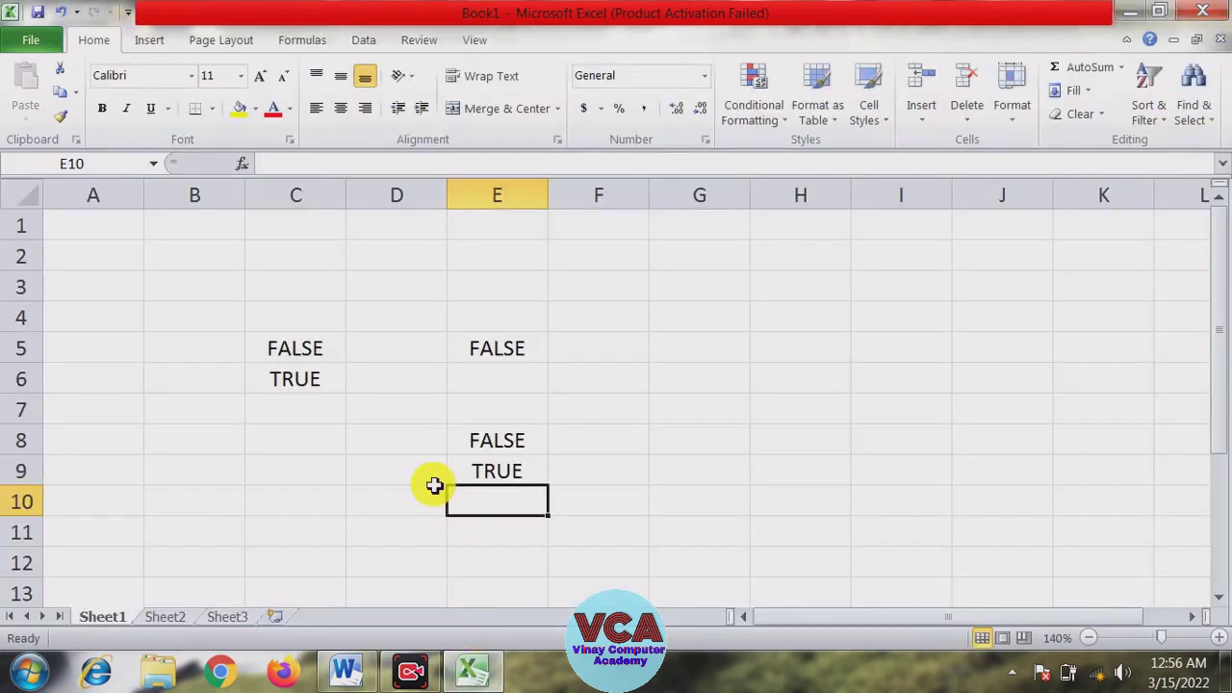
# Enter =IF(12>8,3*5,4*5) in B8 so it returns 15
pyautogui.click(361, 472)
pyautogui.click(156, 438)
pyautogui.write('=')
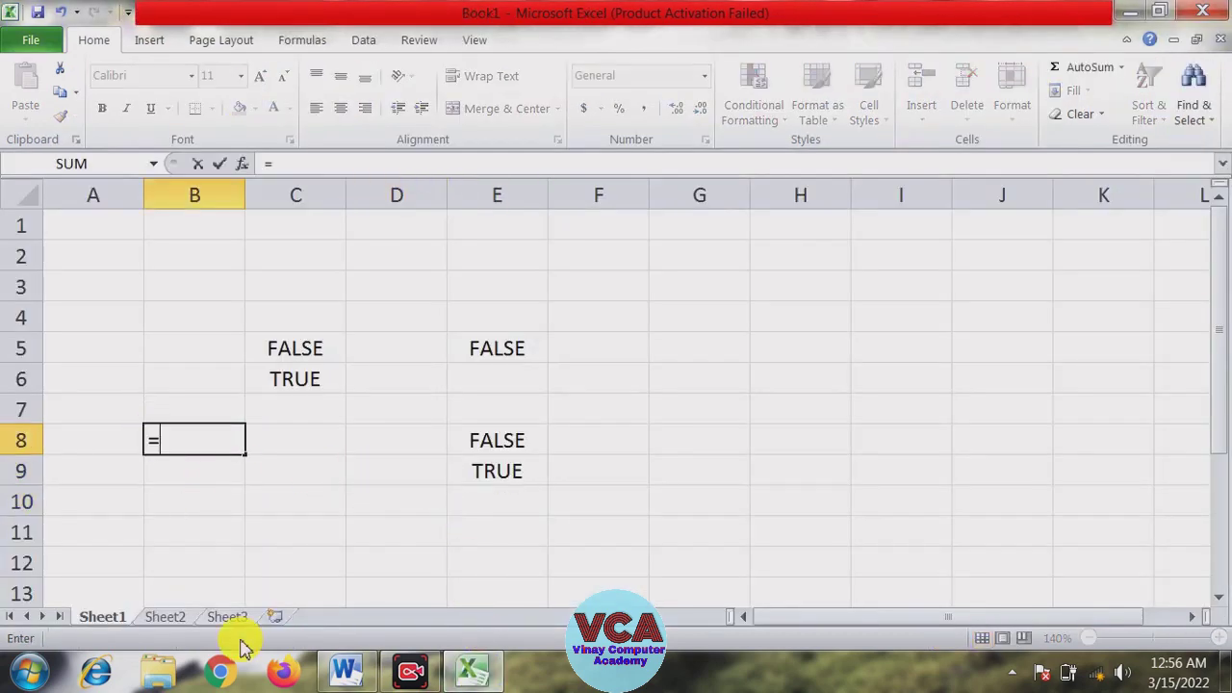
pyautogui.write('if')
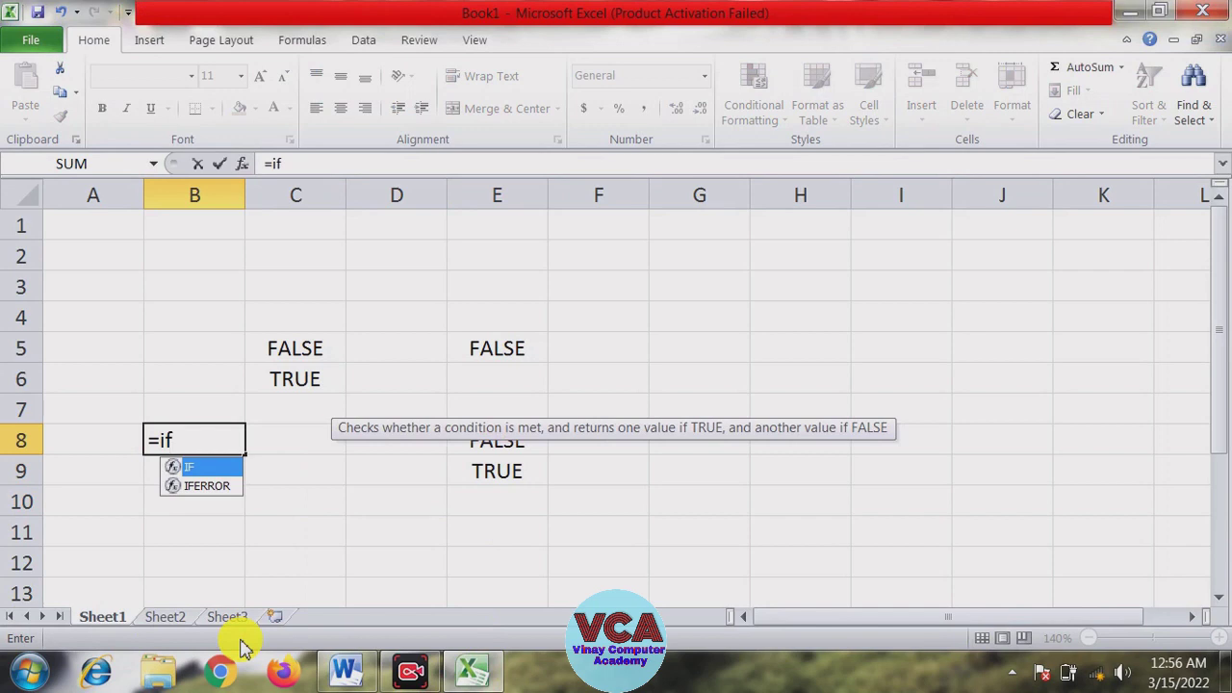
pyautogui.write('(12>')
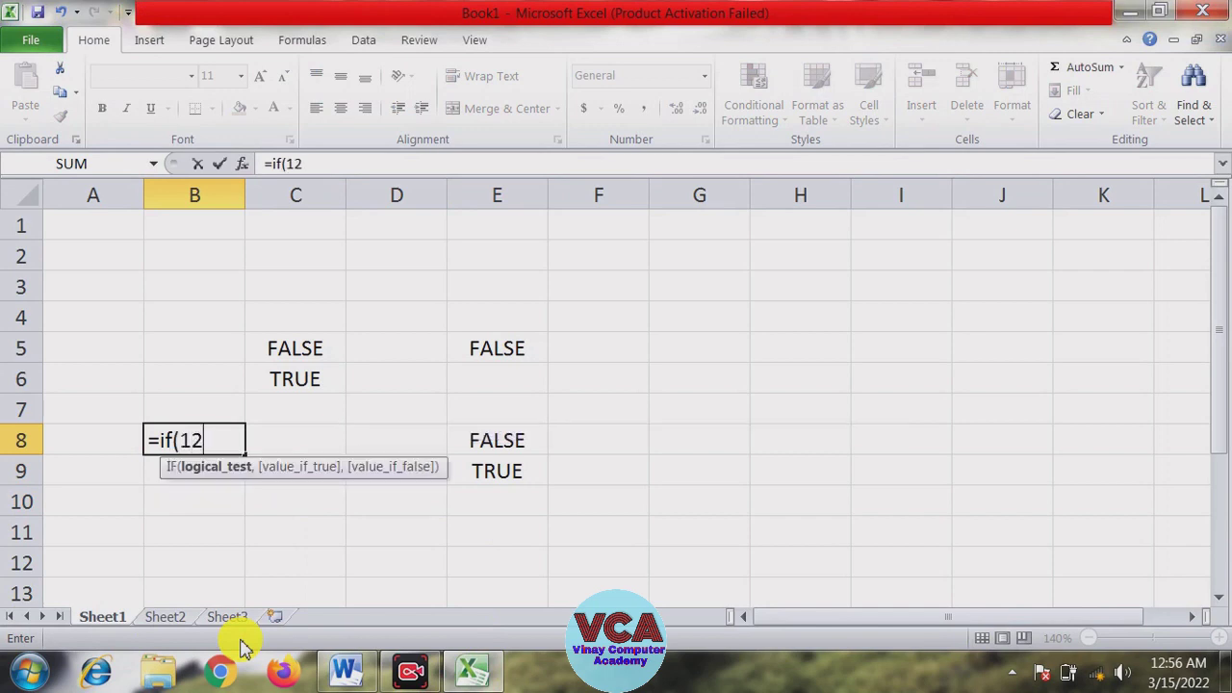
pyautogui.write('8')
pyautogui.write(',')
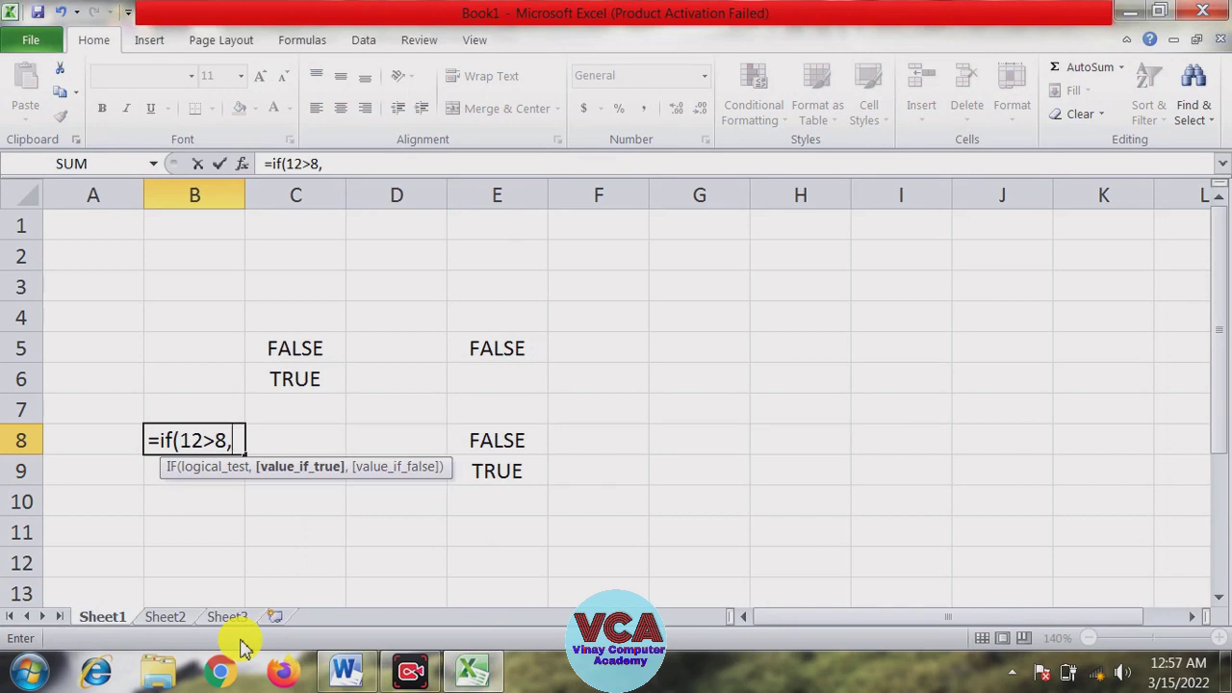
pyautogui.write('3*5')
pyautogui.write(',4*5')
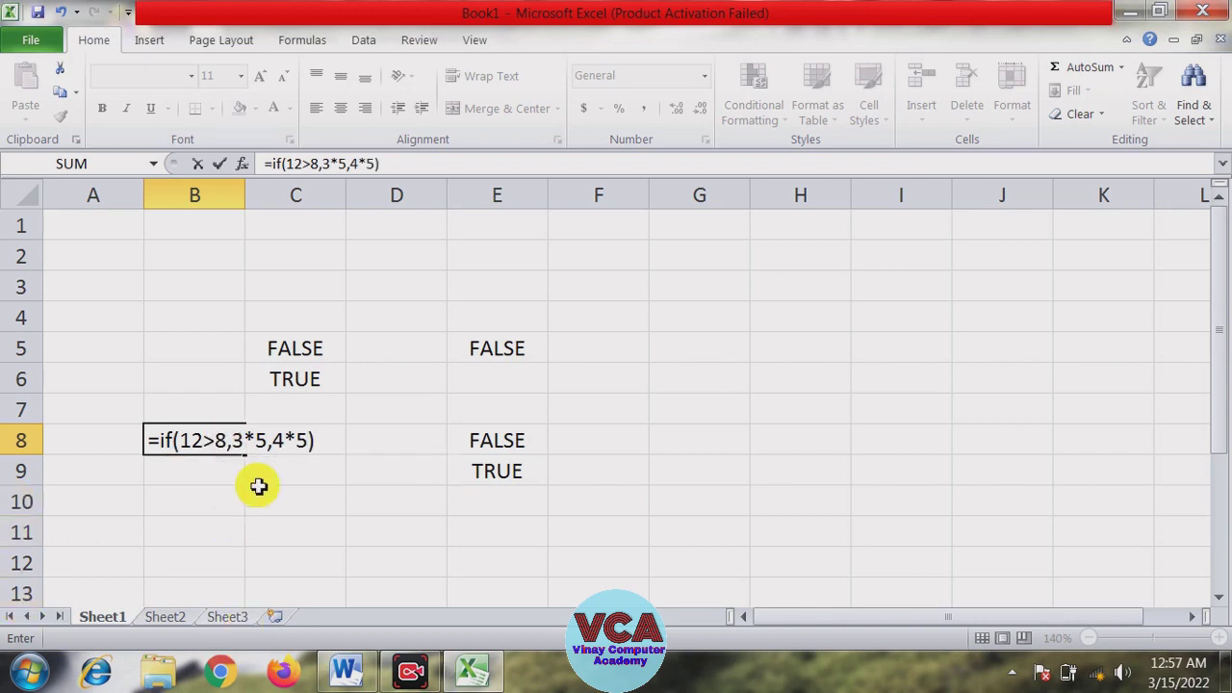
pyautogui.click(228, 440)
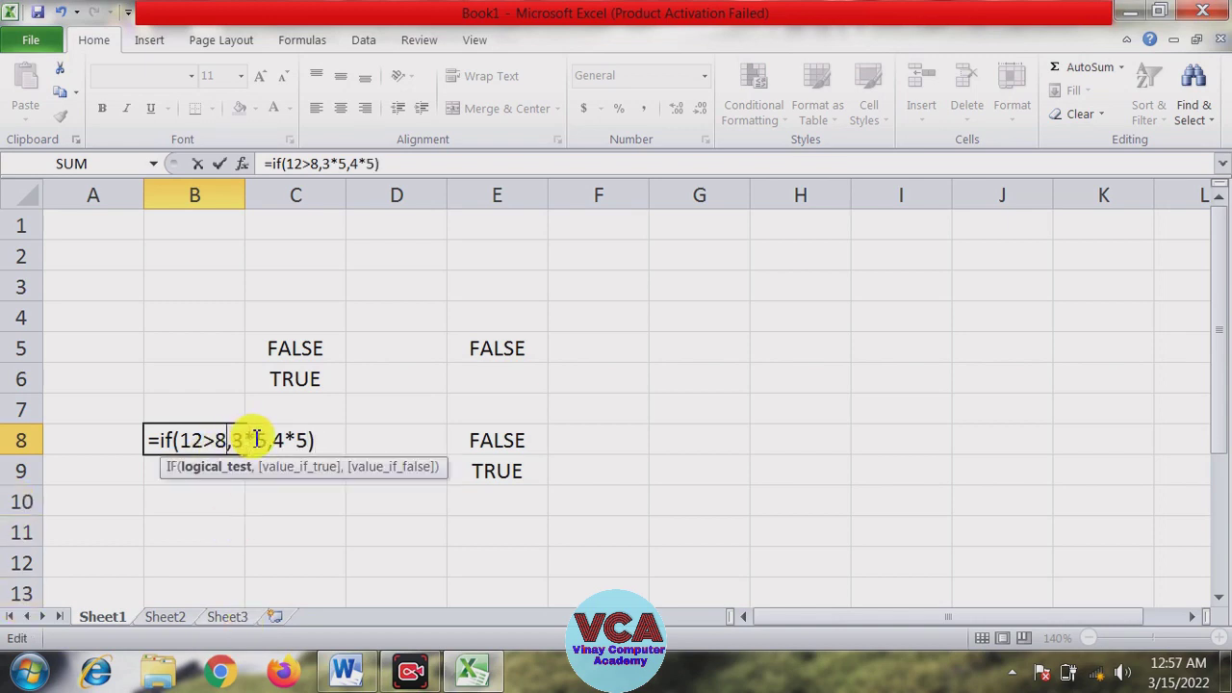
pyautogui.moveTo(231, 440)
pyautogui.mouseDown()
pyautogui.moveTo(191, 445)
pyautogui.moveTo(270, 443)
pyautogui.mouseUp()
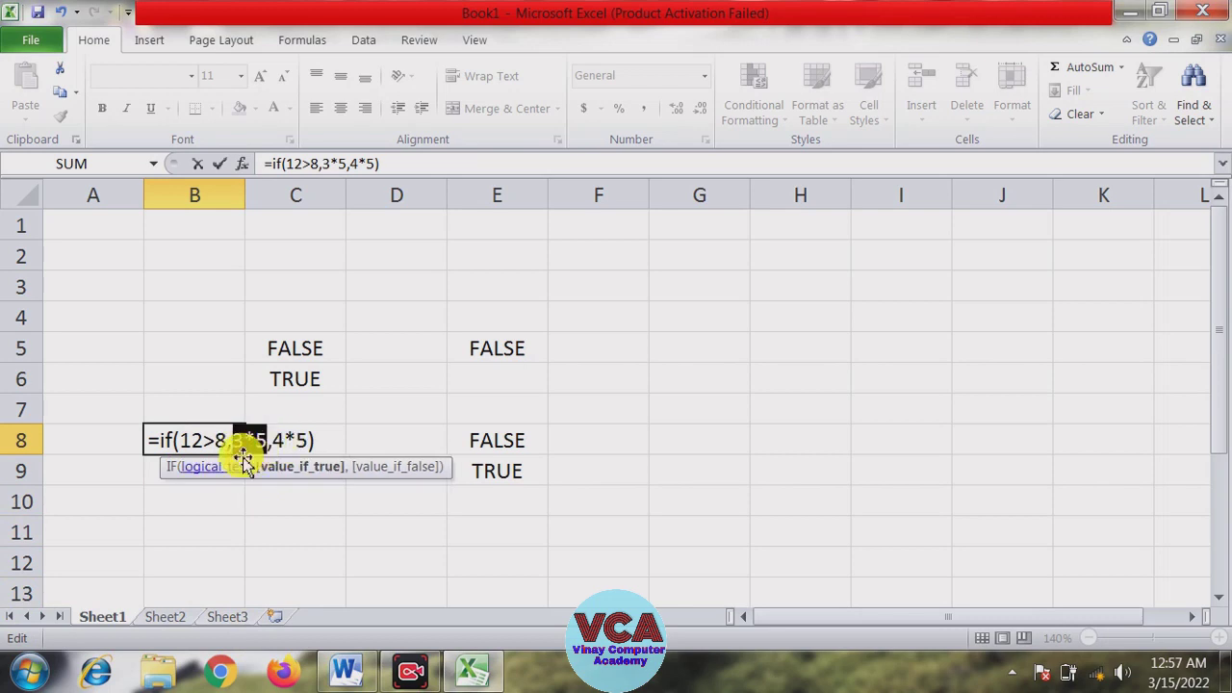
pyautogui.press('Return')
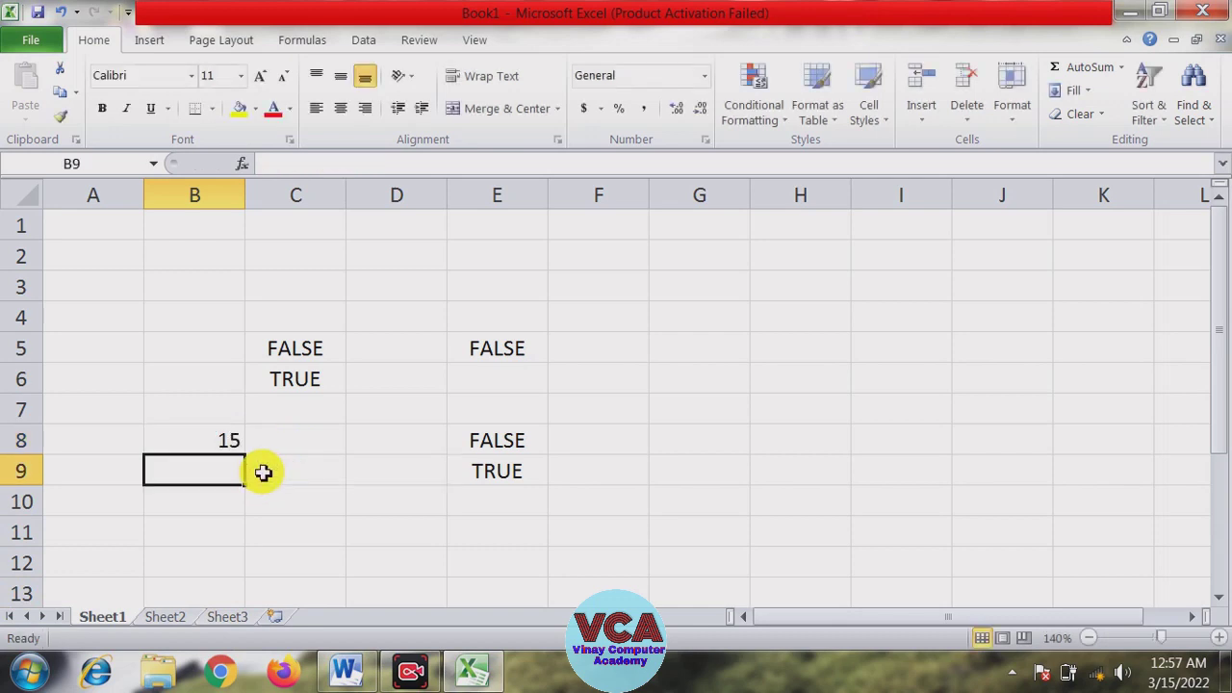
# Change B8's condition from 12>8 to 12<8 so the formula returns 20
pyautogui.click(236, 443)
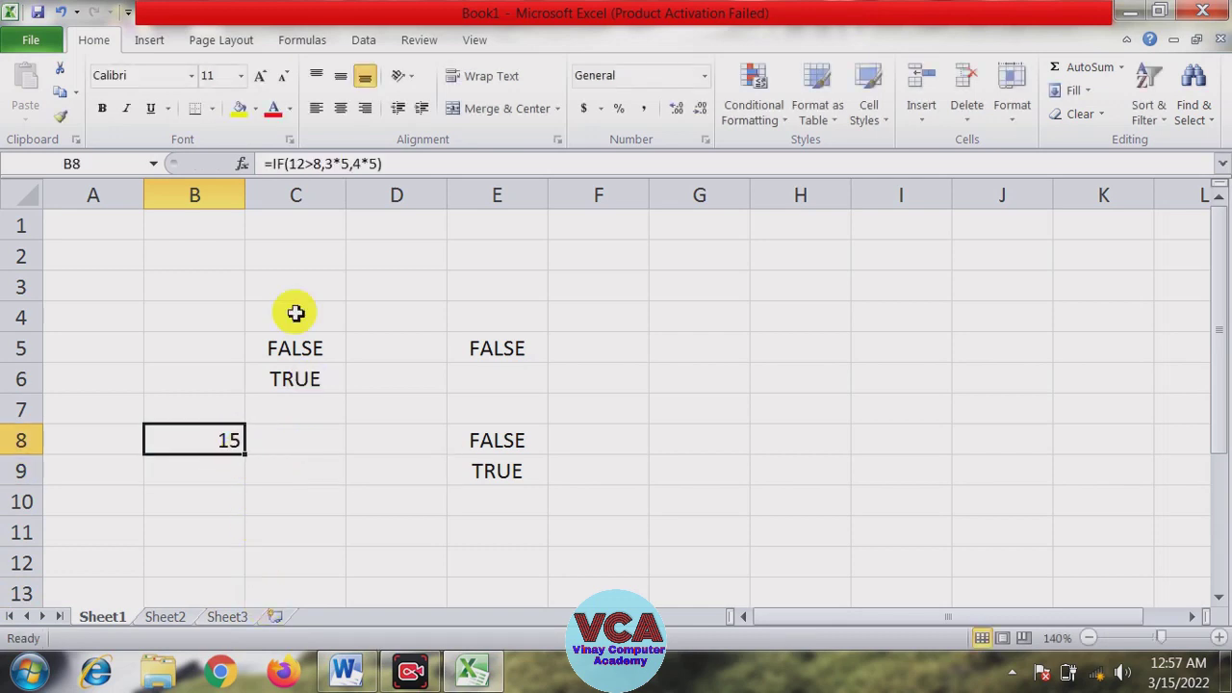
pyautogui.click(314, 165)
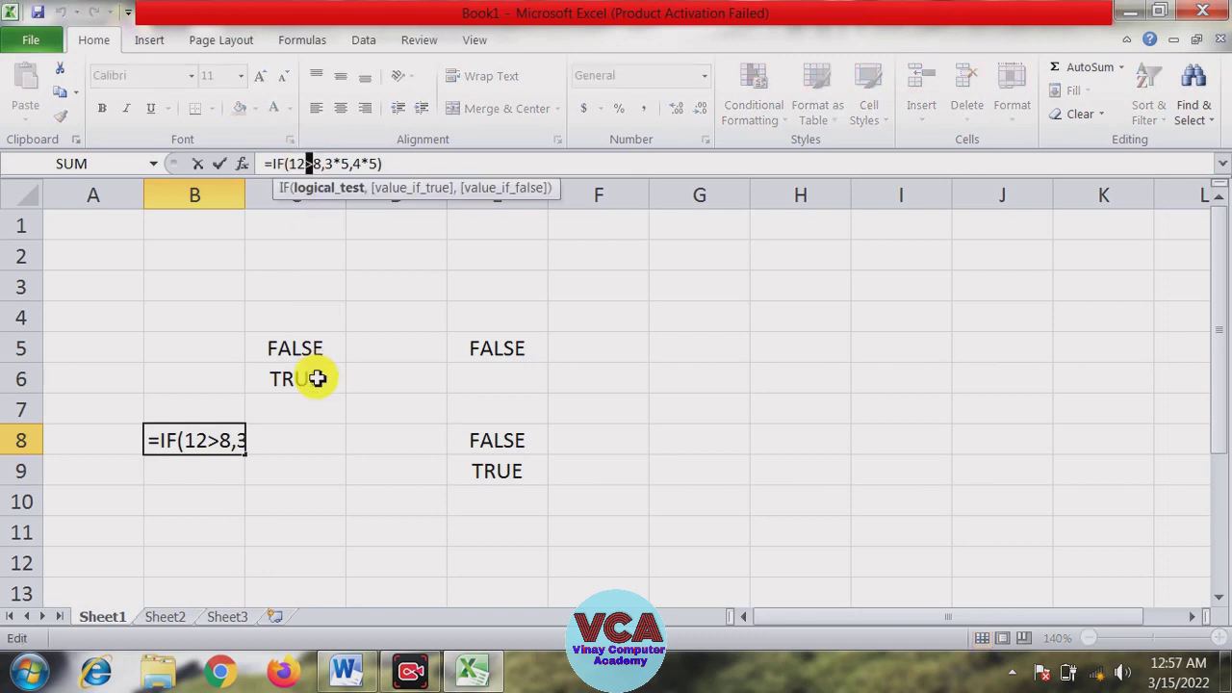
pyautogui.write('<')
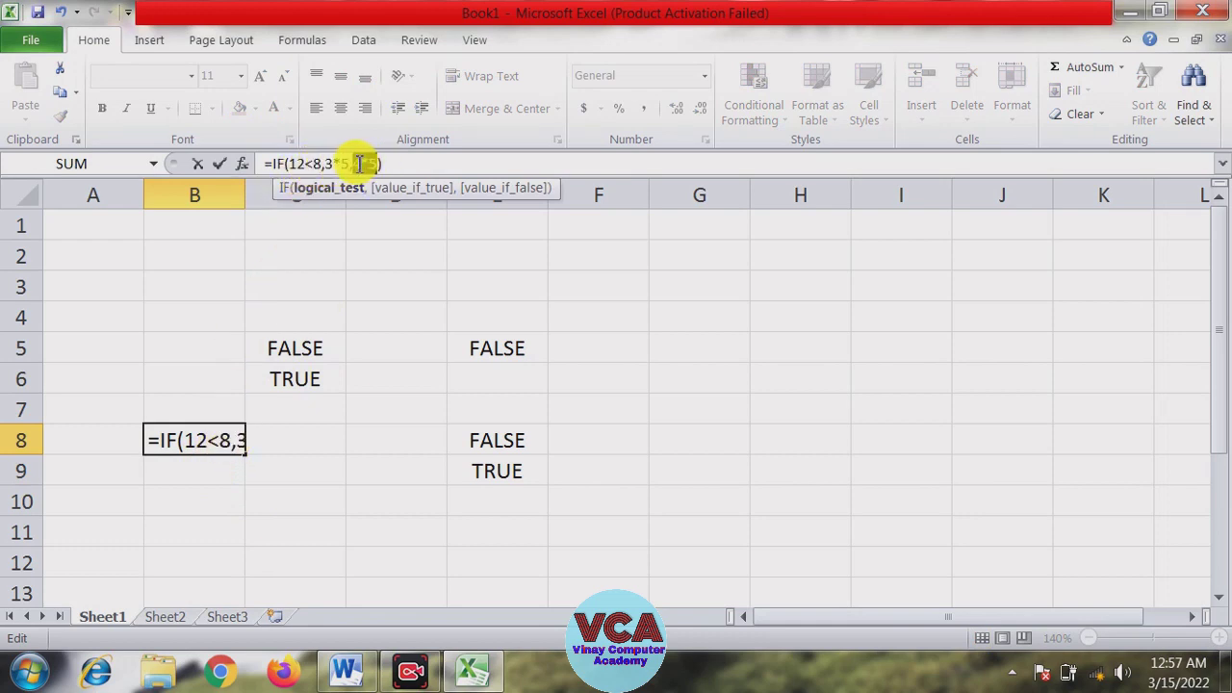
pyautogui.moveTo(381, 163); pyautogui.dragTo(353, 164)
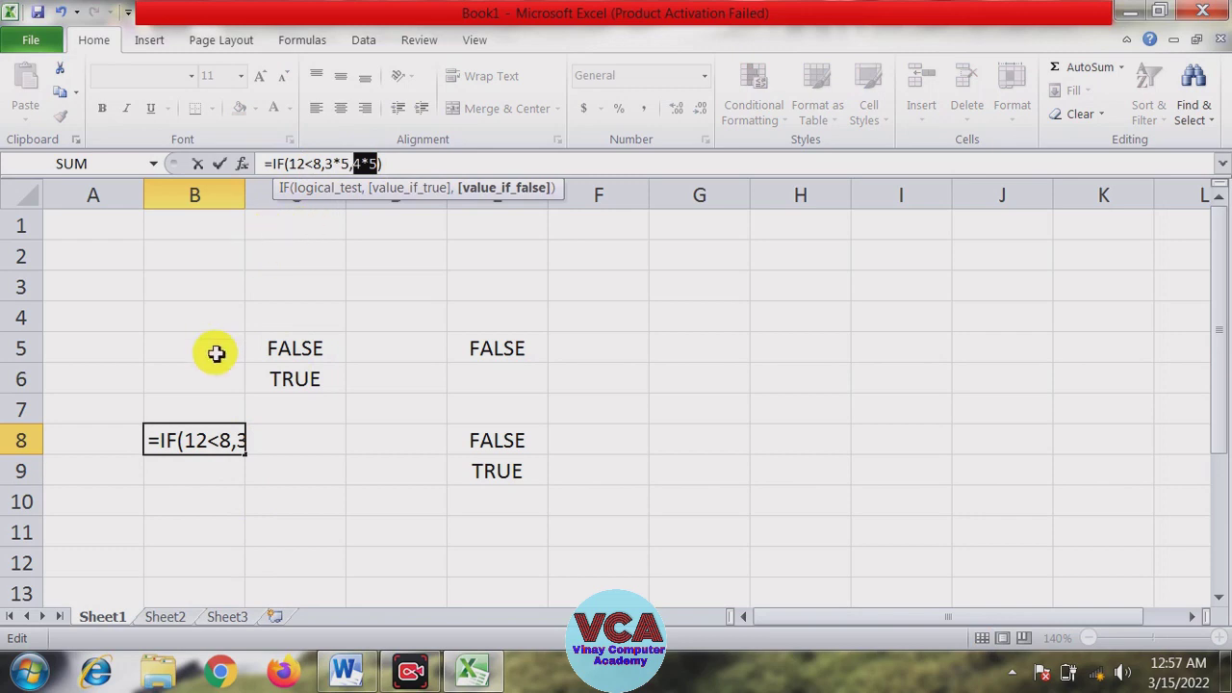
pyautogui.press('Return')
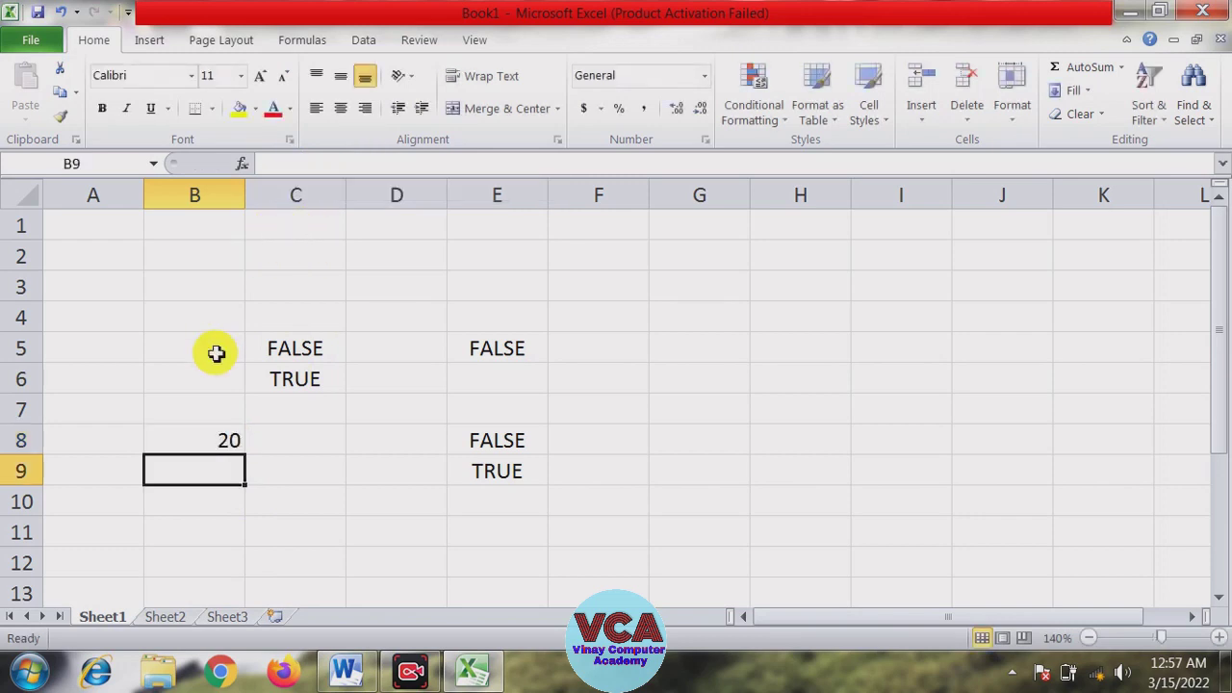
pyautogui.click(215, 442)
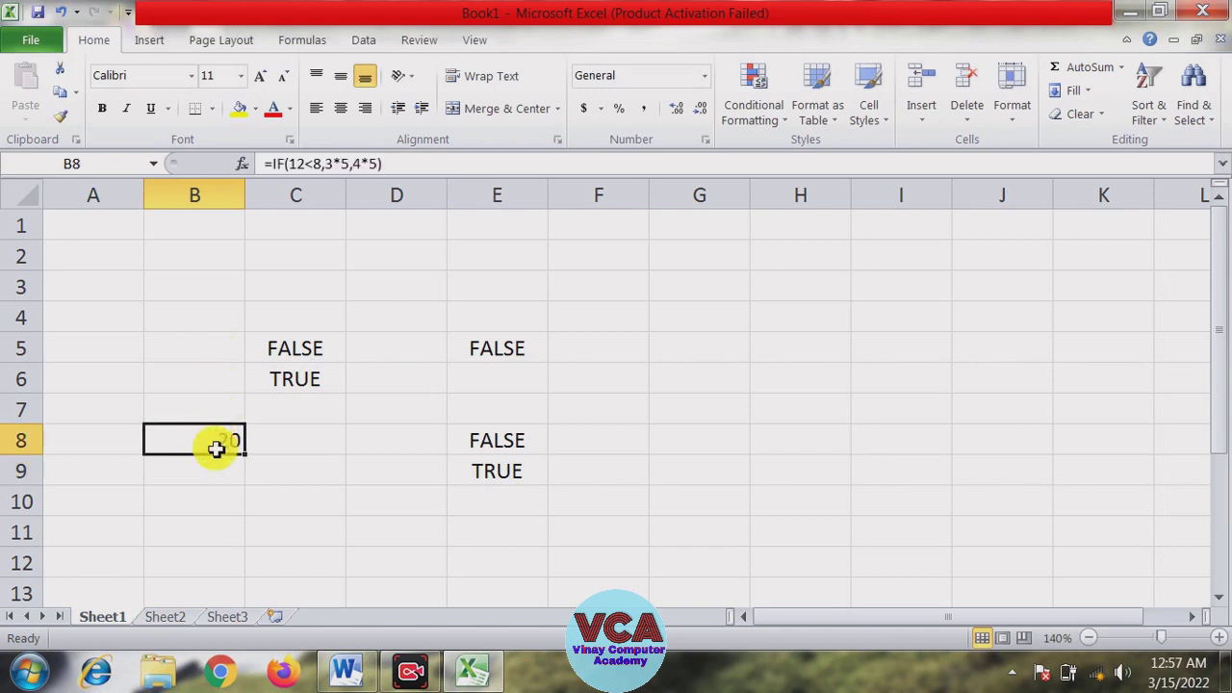
pyautogui.click(204, 469)
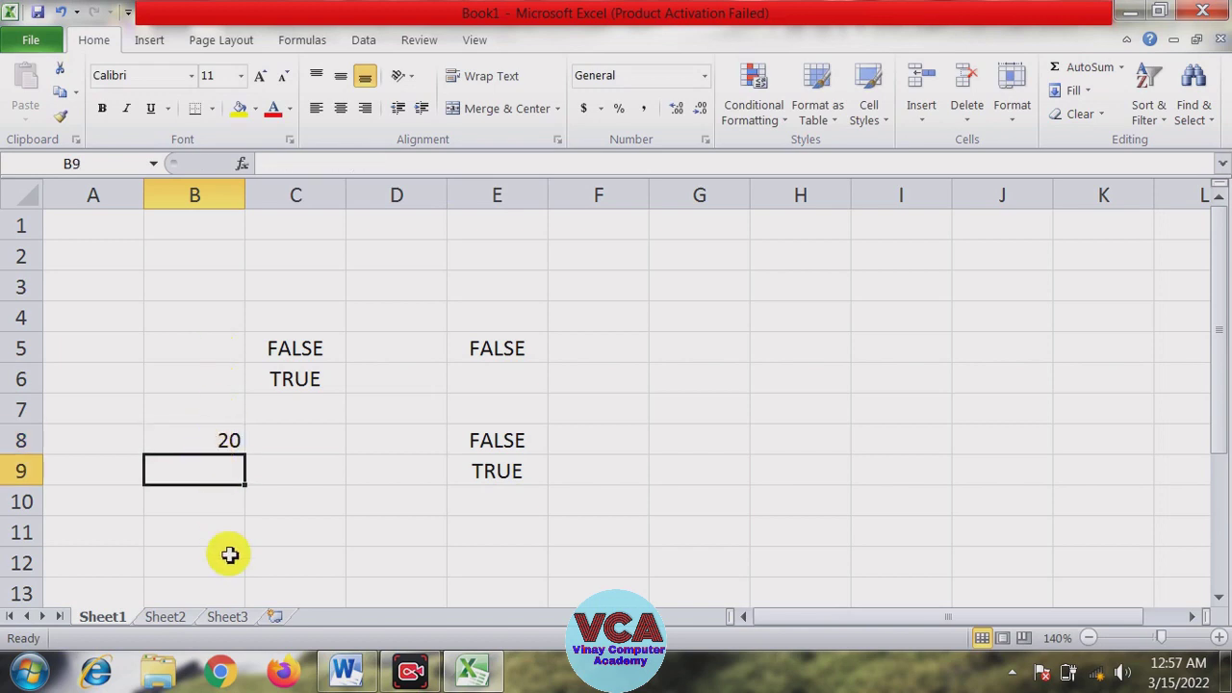
# Enter =IF(12>8,"Ram","Shyam") in B9 so it shows Ram
pyautogui.write('=')
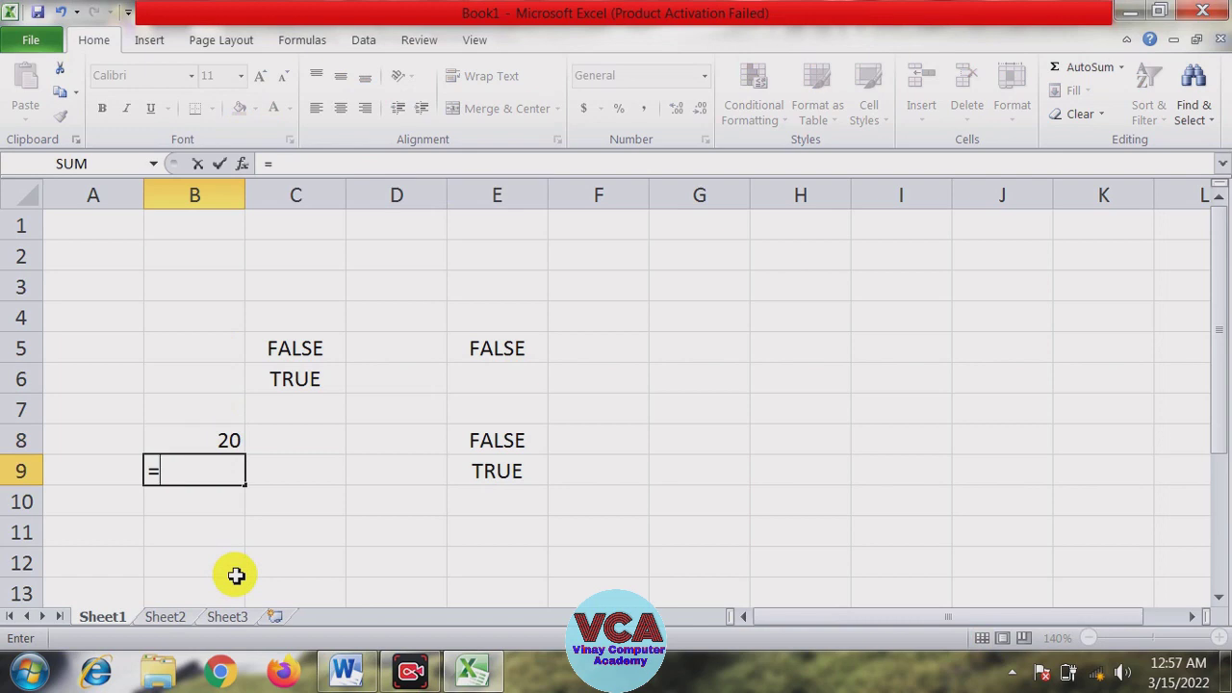
pyautogui.write('if(12>8')
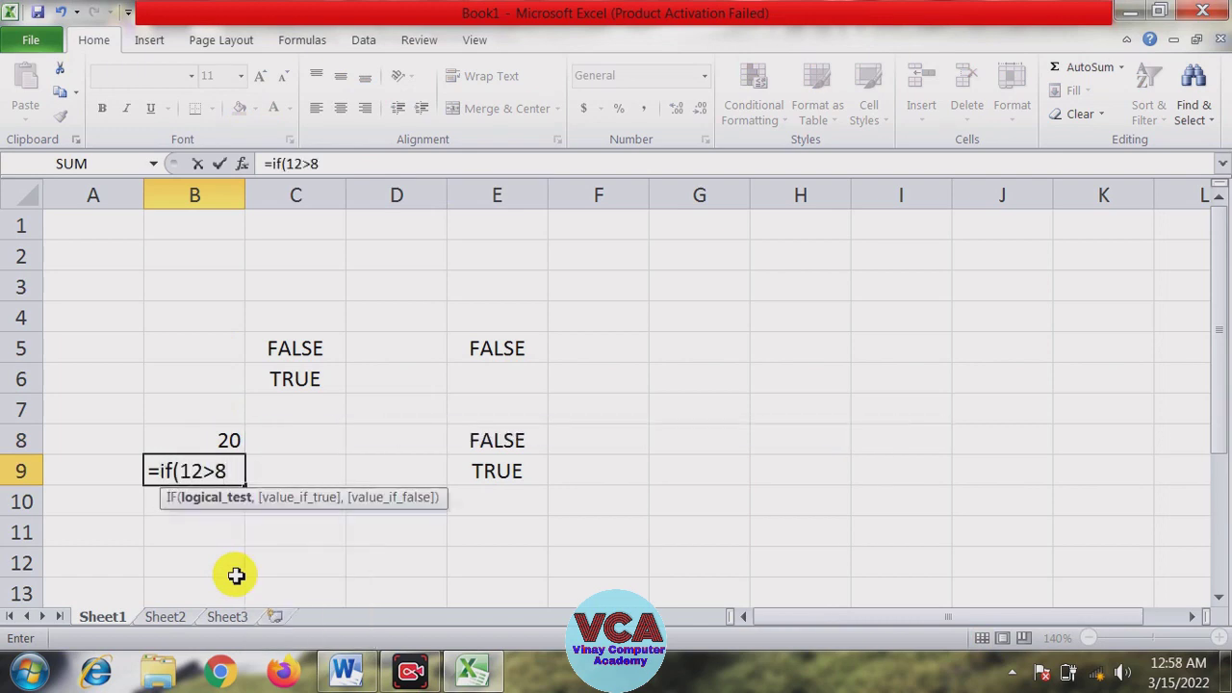
pyautogui.write(',"R')
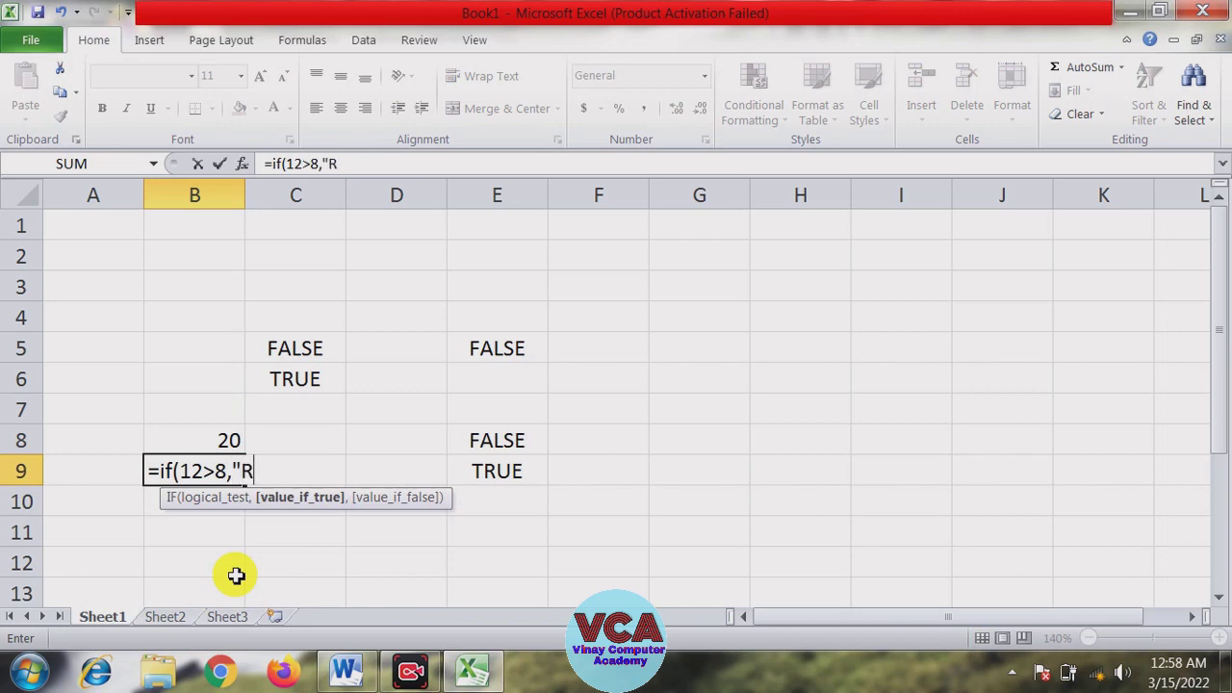
pyautogui.write('am","S')
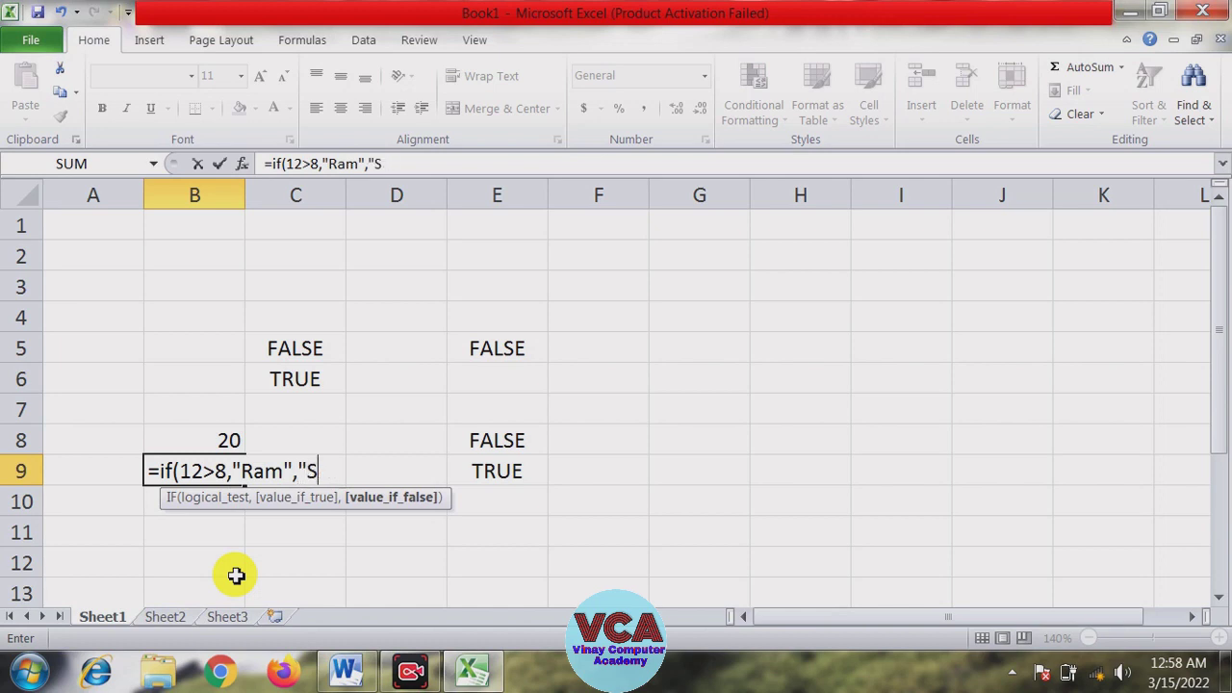
pyautogui.write('hg')
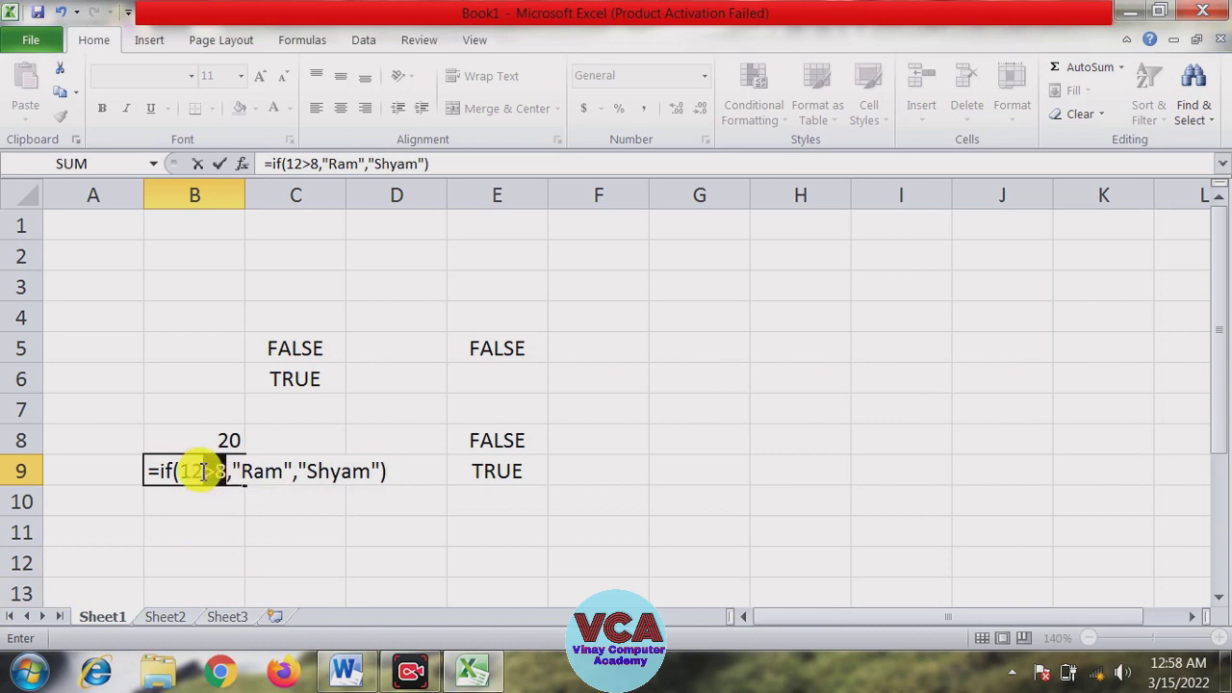
pyautogui.moveTo(202, 472); pyautogui.dragTo(256, 470)
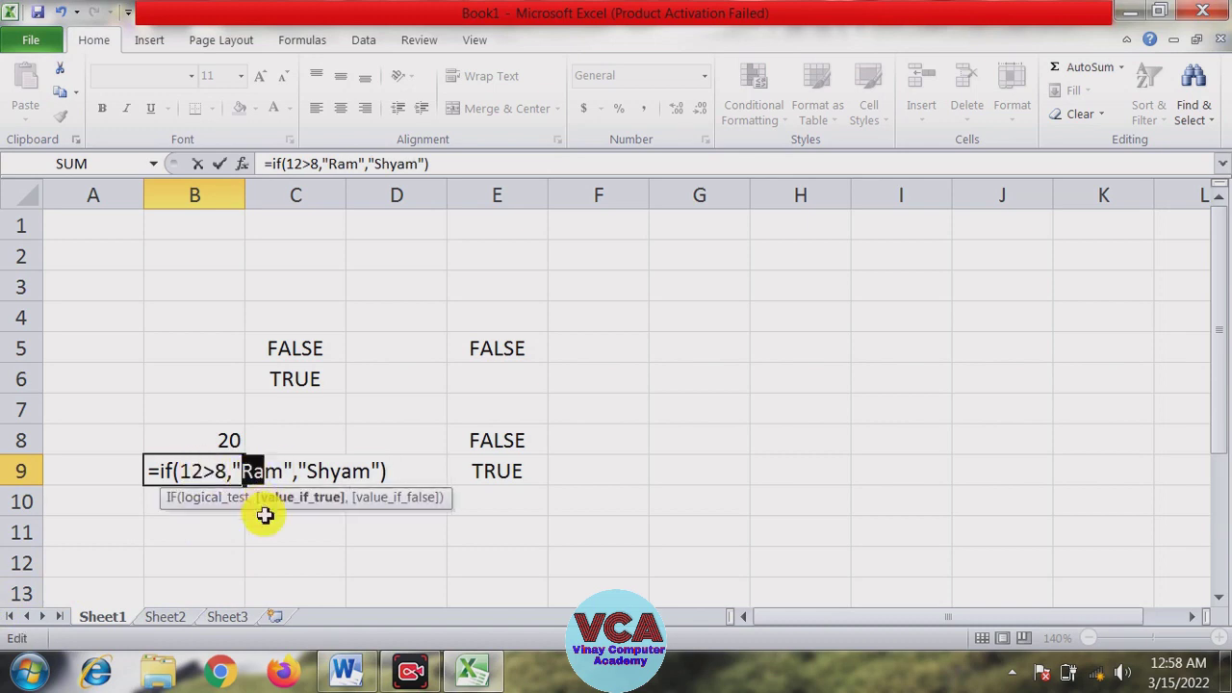
pyautogui.press('Return')
# Change B9's condition to 12<8 so the cell shows Shyam
pyautogui.click(203, 473)
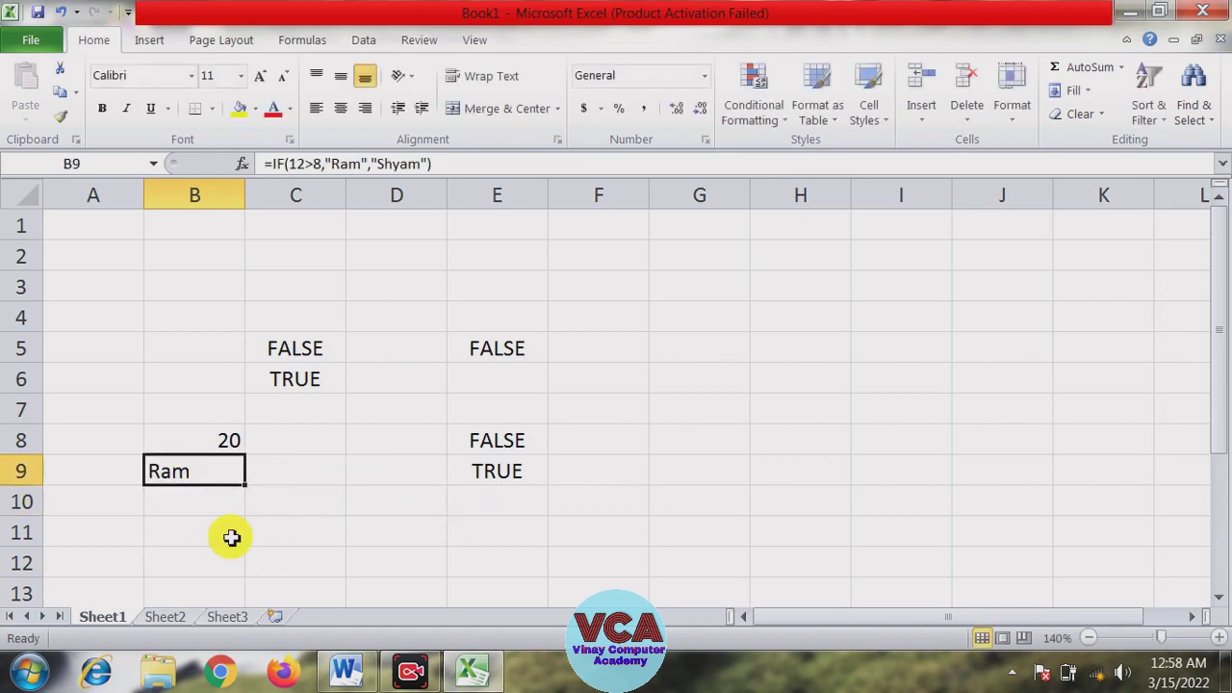
pyautogui.click(316, 164)
pyautogui.click(313, 164)
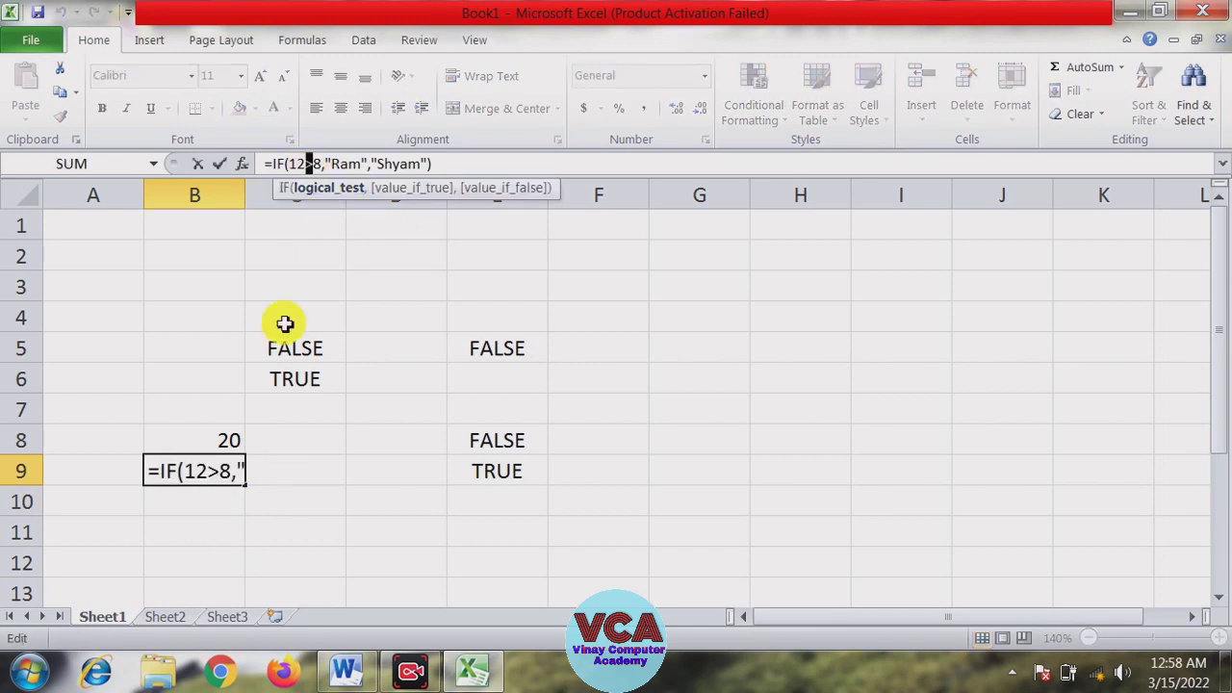
pyautogui.write('<')
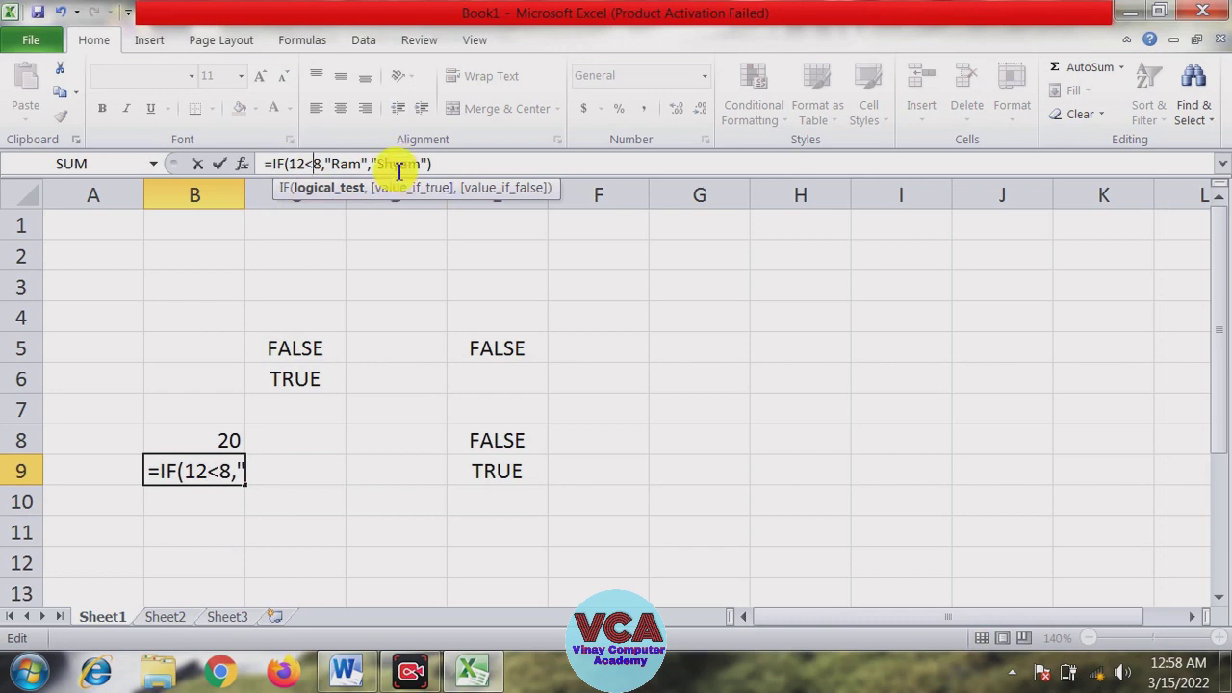
pyautogui.press('Return')
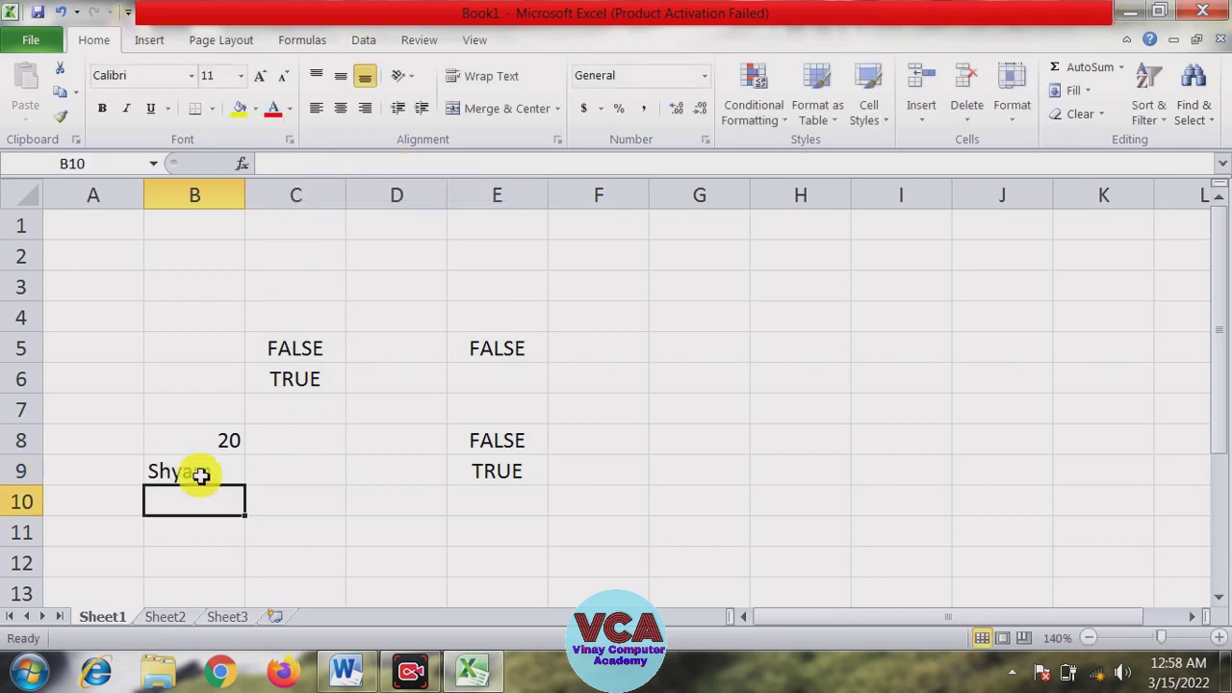
pyautogui.moveTo(200, 473); pyautogui.dragTo(207, 502)
pyautogui.click(199, 479)
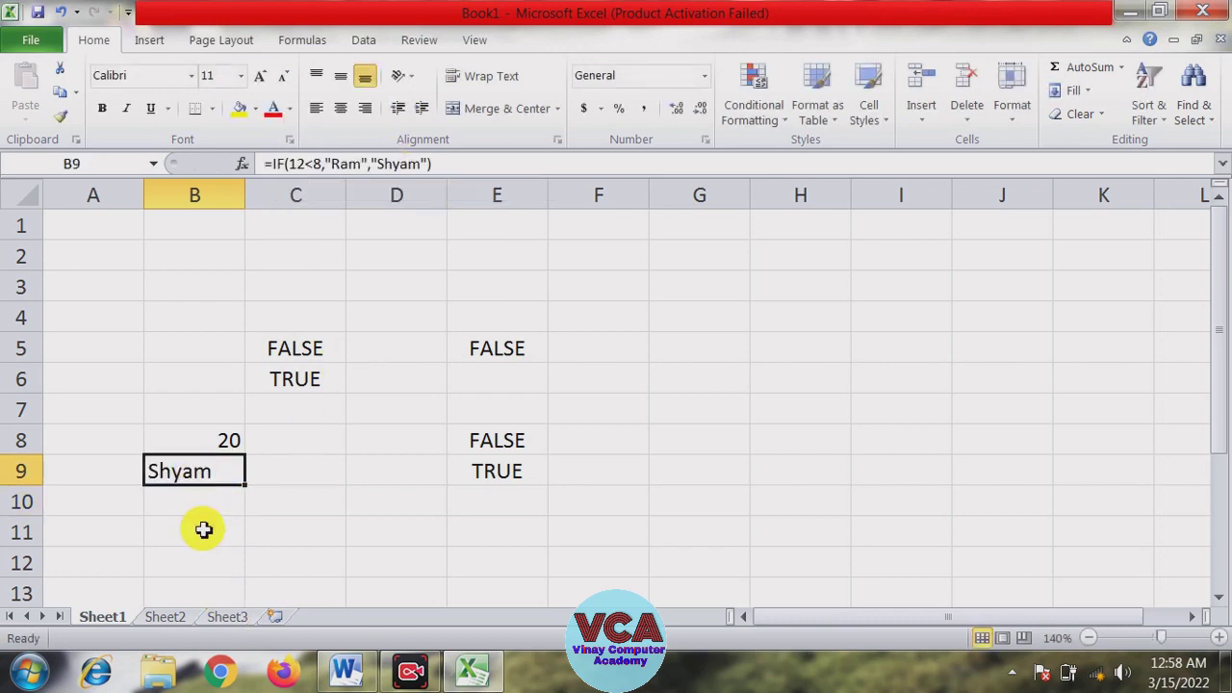
pyautogui.click(347, 674)
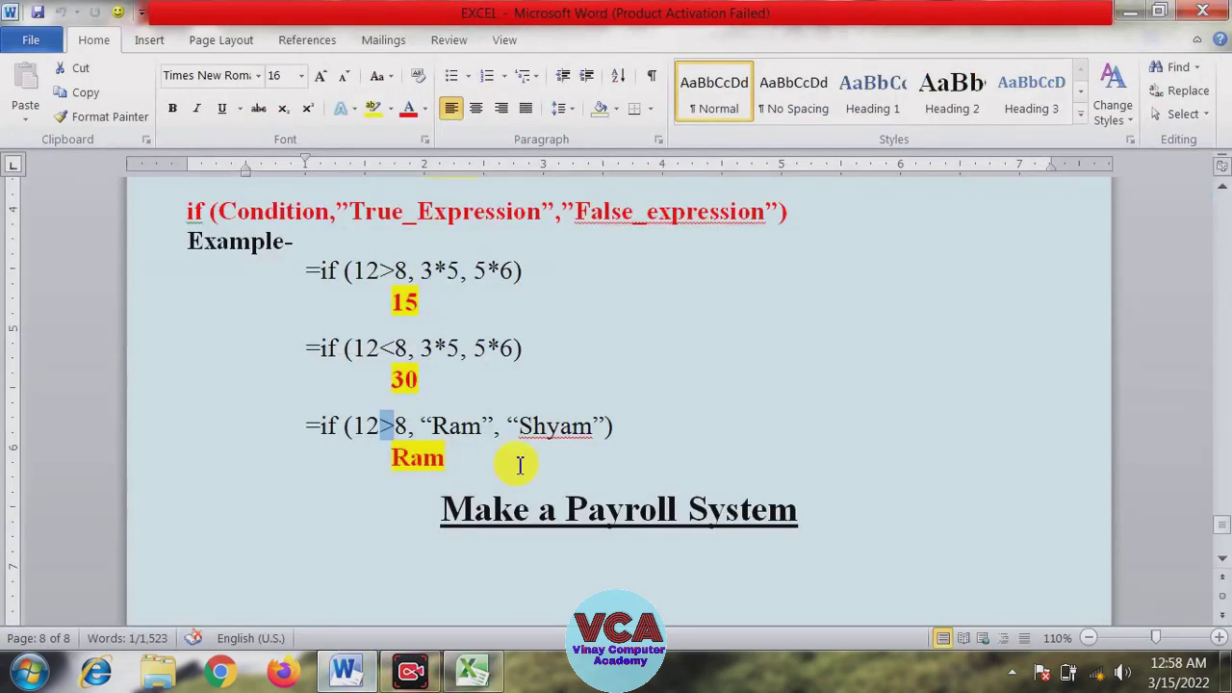
pyautogui.moveTo(483, 463); pyautogui.dragTo(217, 183)
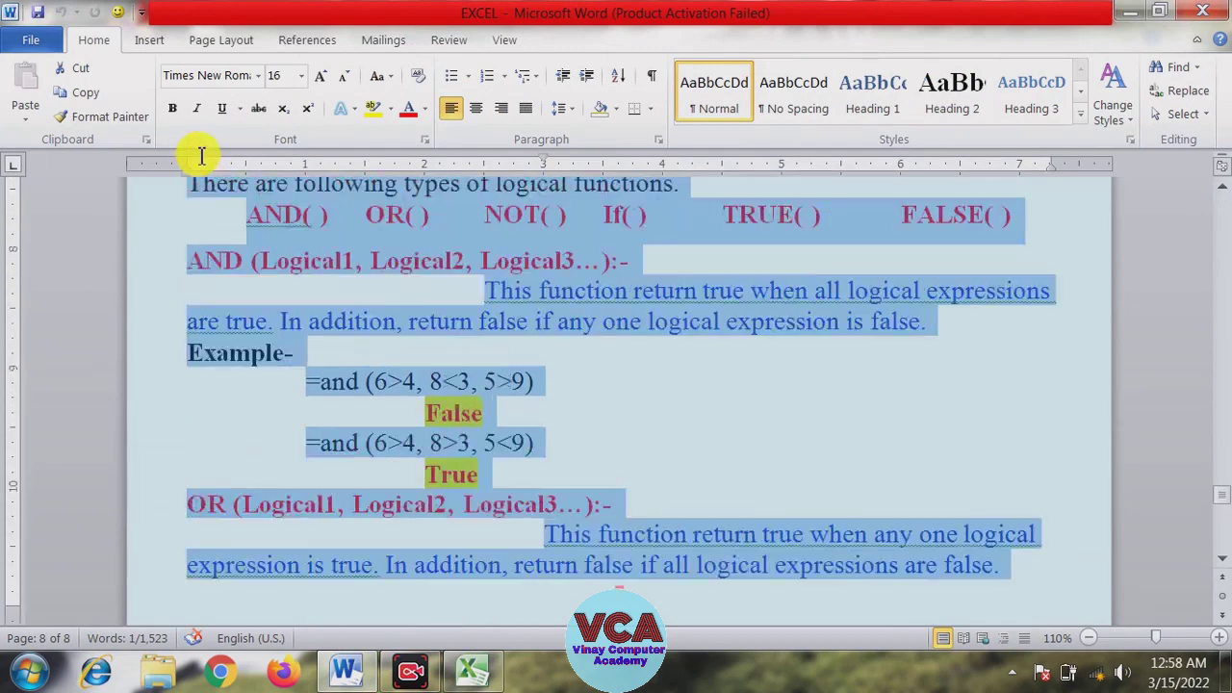
pyautogui.moveTo(217, 183)
pyautogui.mouseDown()
pyautogui.moveTo(200, 260)
pyautogui.moveTo(610, 405)
pyautogui.mouseUp()
pyautogui.click(610, 404)
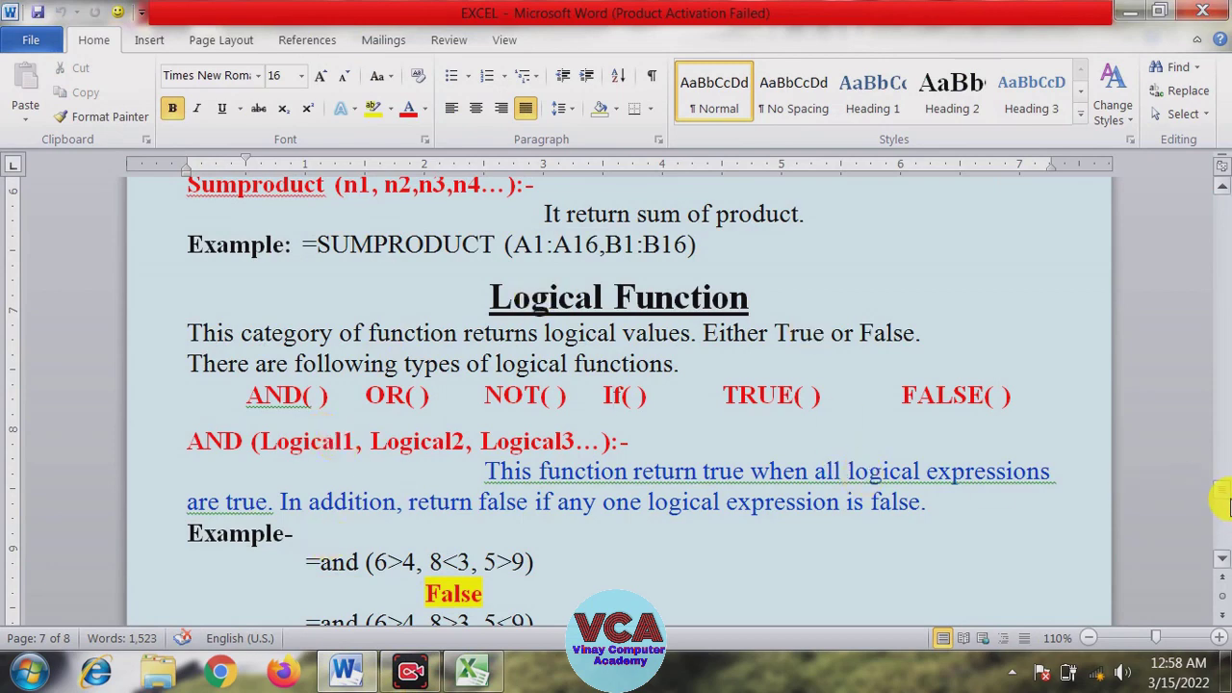
pyautogui.moveTo(1224, 498); pyautogui.dragTo(1225, 537)
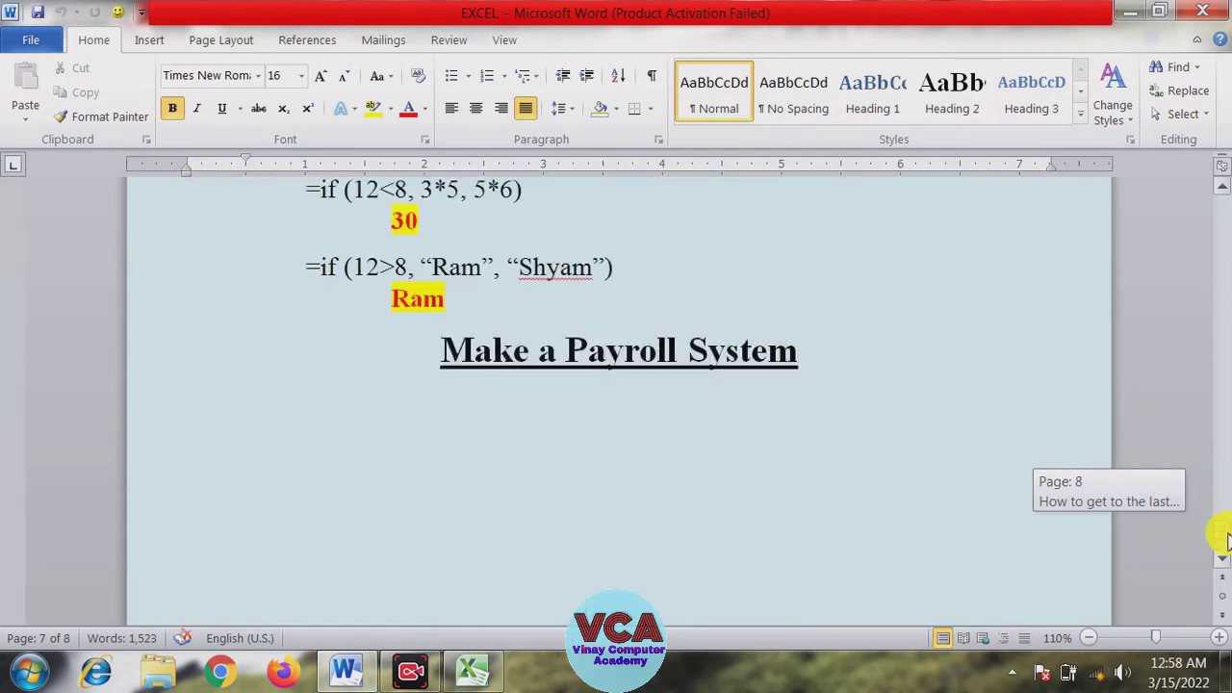
pyautogui.moveTo(798, 351); pyautogui.dragTo(638, 348)
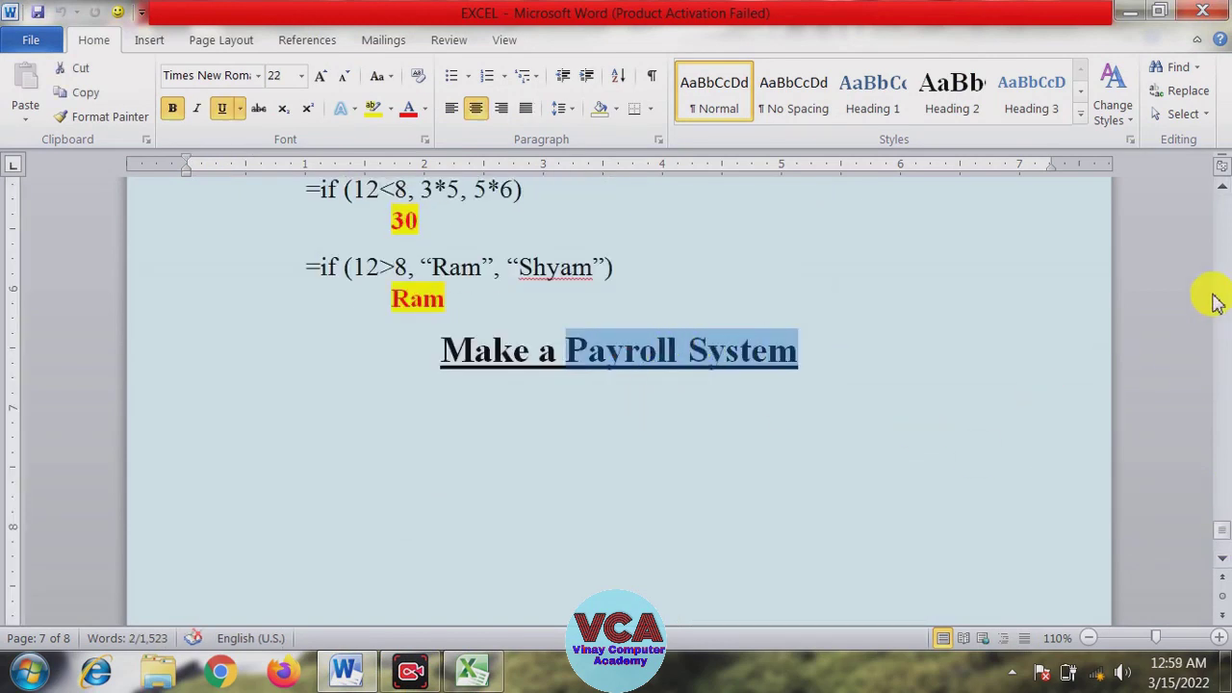
pyautogui.scroll(1, 1221, 195)
pyautogui.scroll(1, 1220, 196)
pyautogui.scroll(2, 1221, 196)
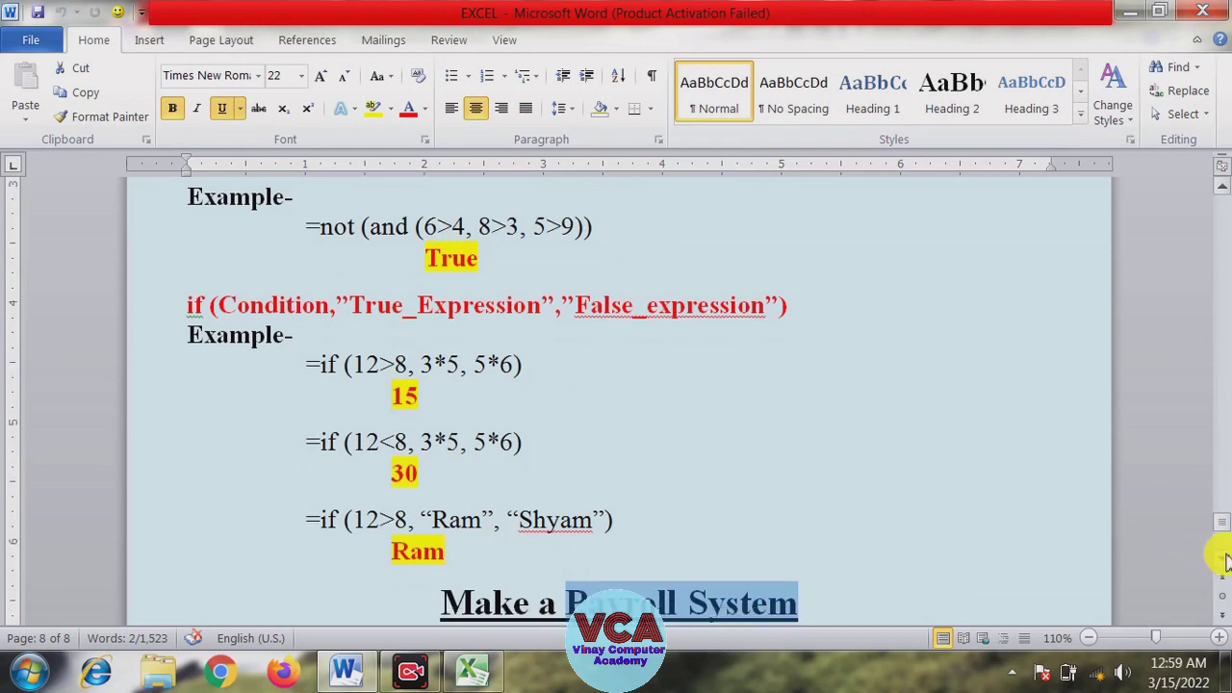
pyautogui.click(1222, 559)
pyautogui.moveTo(512, 550); pyautogui.dragTo(191, 316)
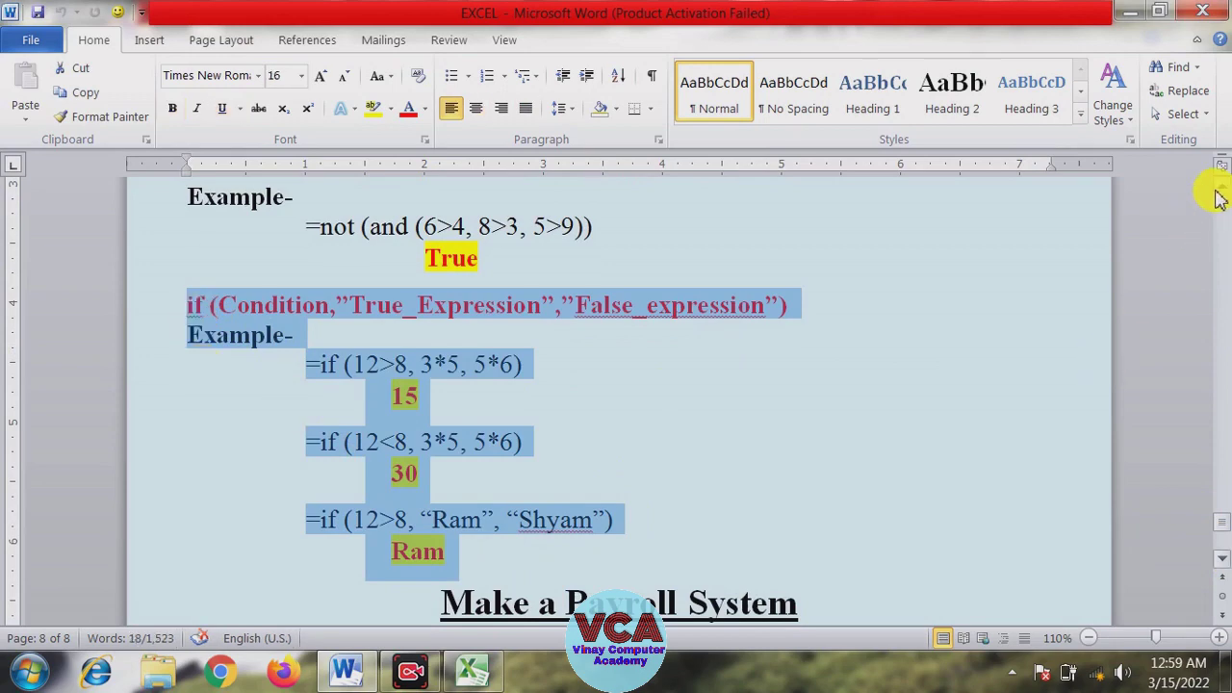
pyautogui.scroll(10, 1218, 198)
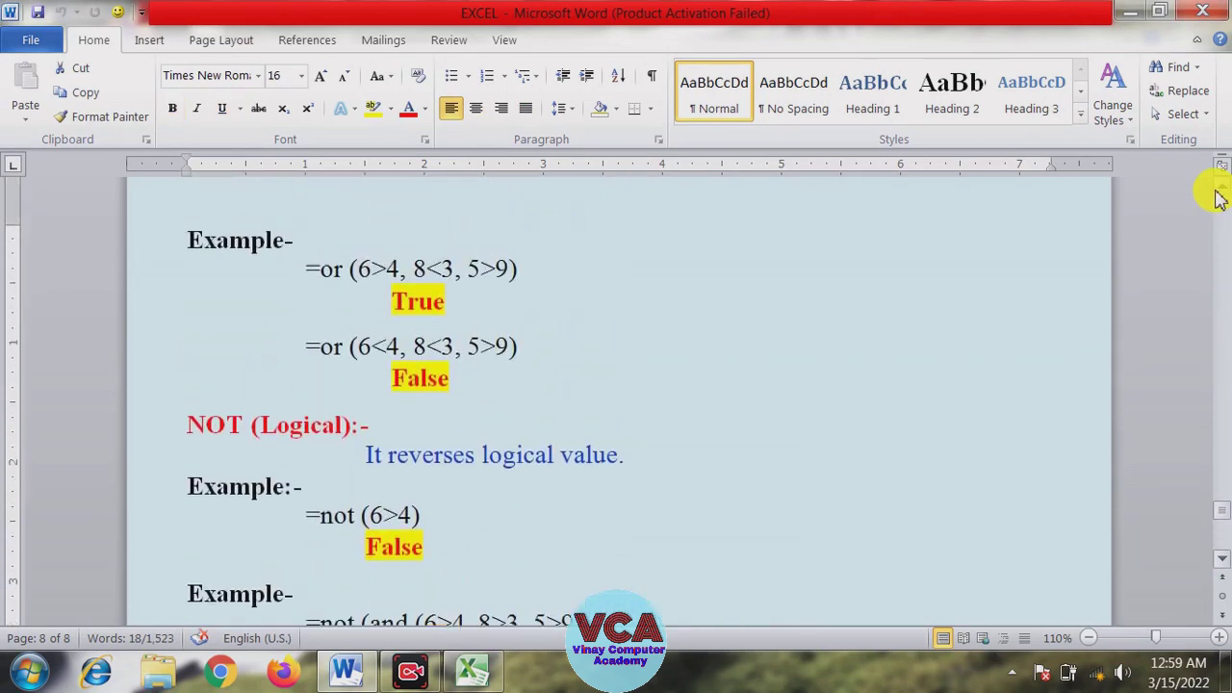
pyautogui.scroll(4, 1217, 198)
pyautogui.scroll(4, 1218, 197)
pyautogui.scroll(1, 1218, 198)
pyautogui.scroll(1, 1217, 198)
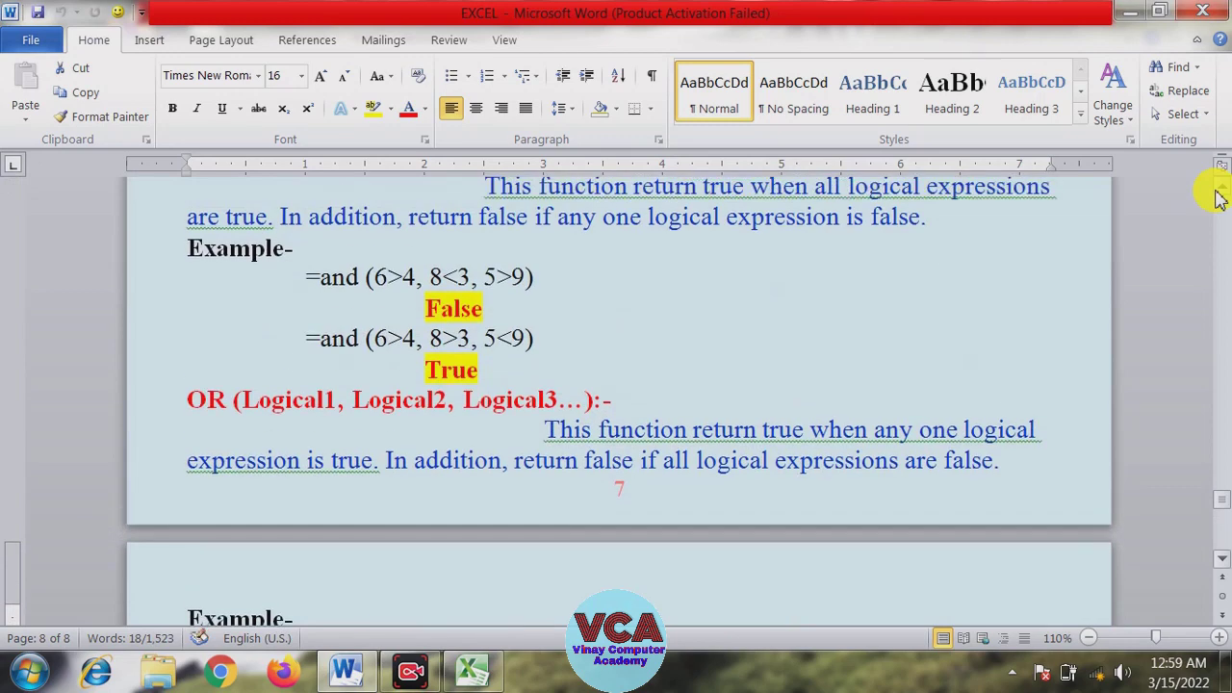
pyautogui.scroll(2, 1217, 197)
pyautogui.scroll(4, 1215, 195)
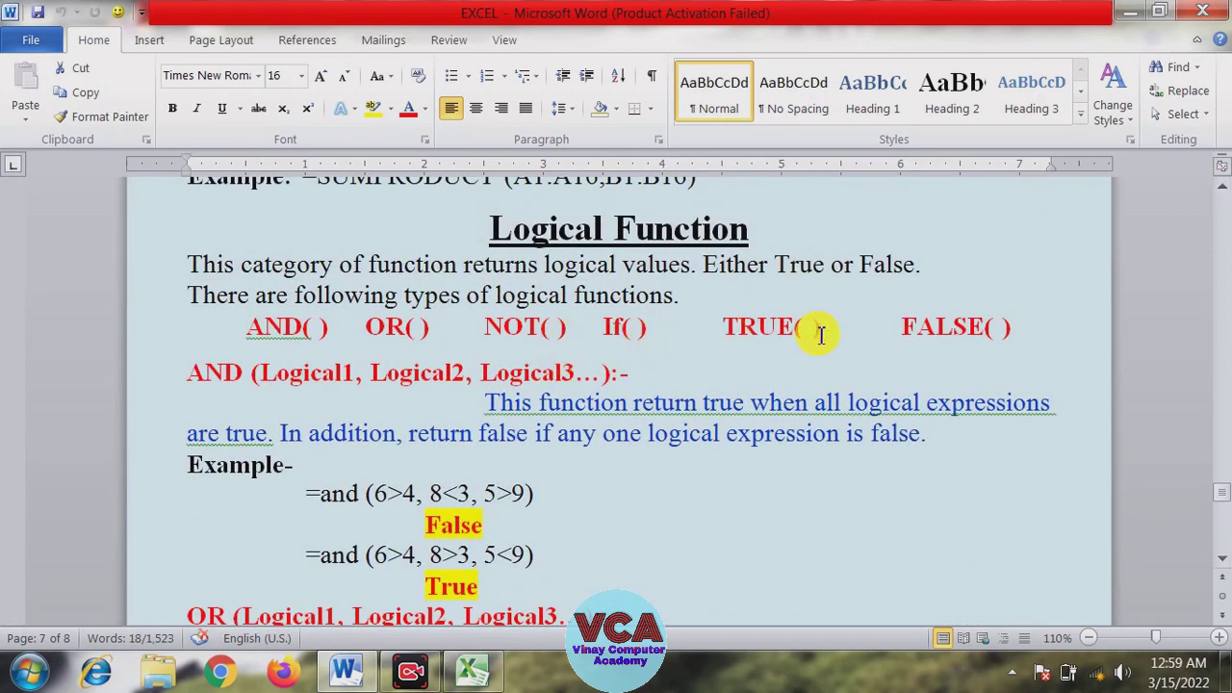
pyautogui.scroll(-3, 1220, 560)
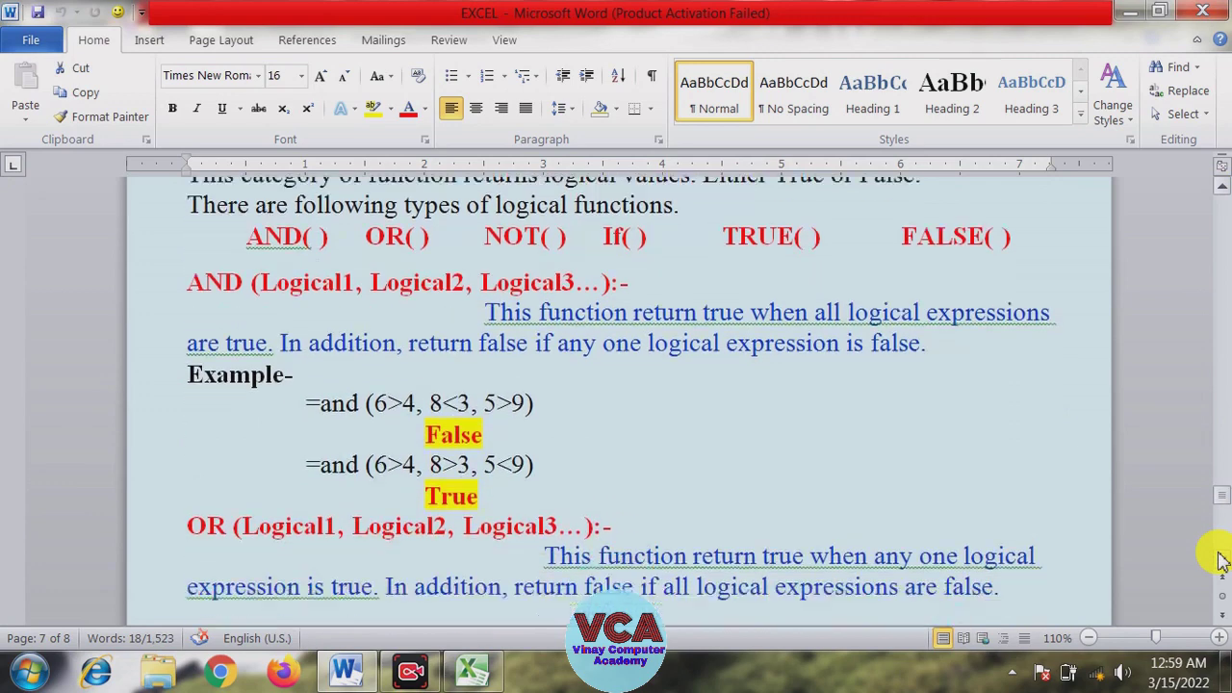
pyautogui.scroll(-5, 1221, 560)
pyautogui.scroll(-3, 1220, 561)
pyautogui.scroll(-5, 1221, 560)
pyautogui.scroll(-4, 1221, 560)
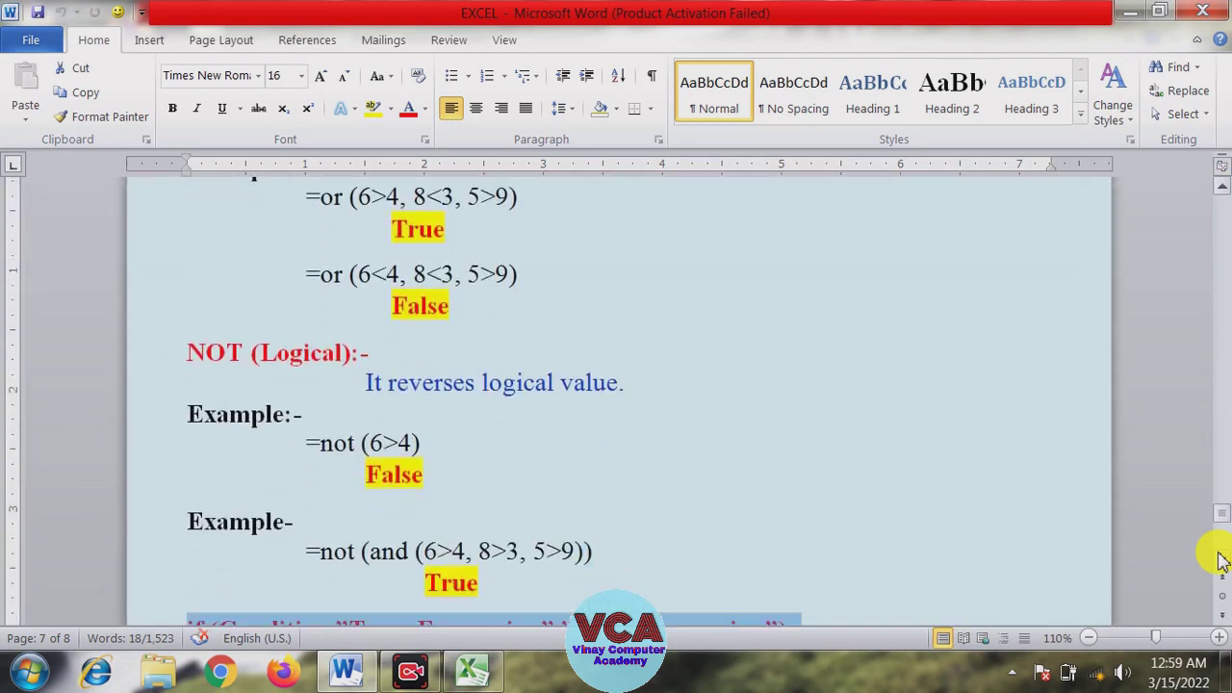
pyautogui.scroll(-5, 1221, 560)
pyautogui.scroll(-2, 1040, 472)
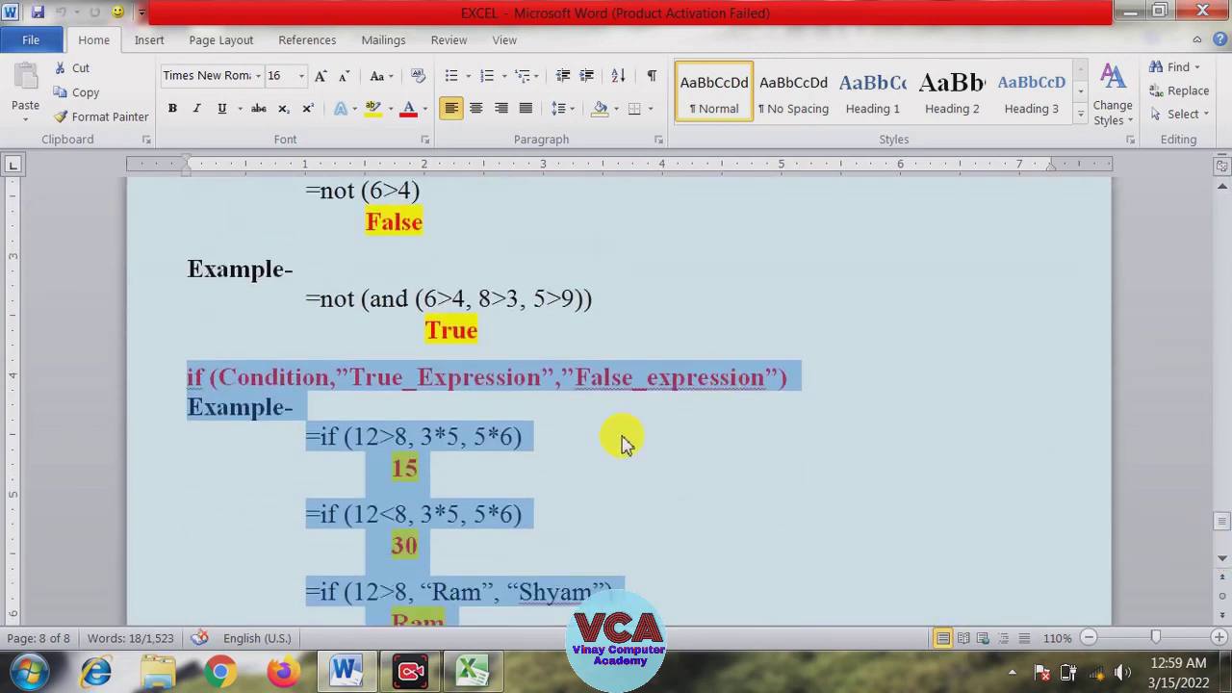